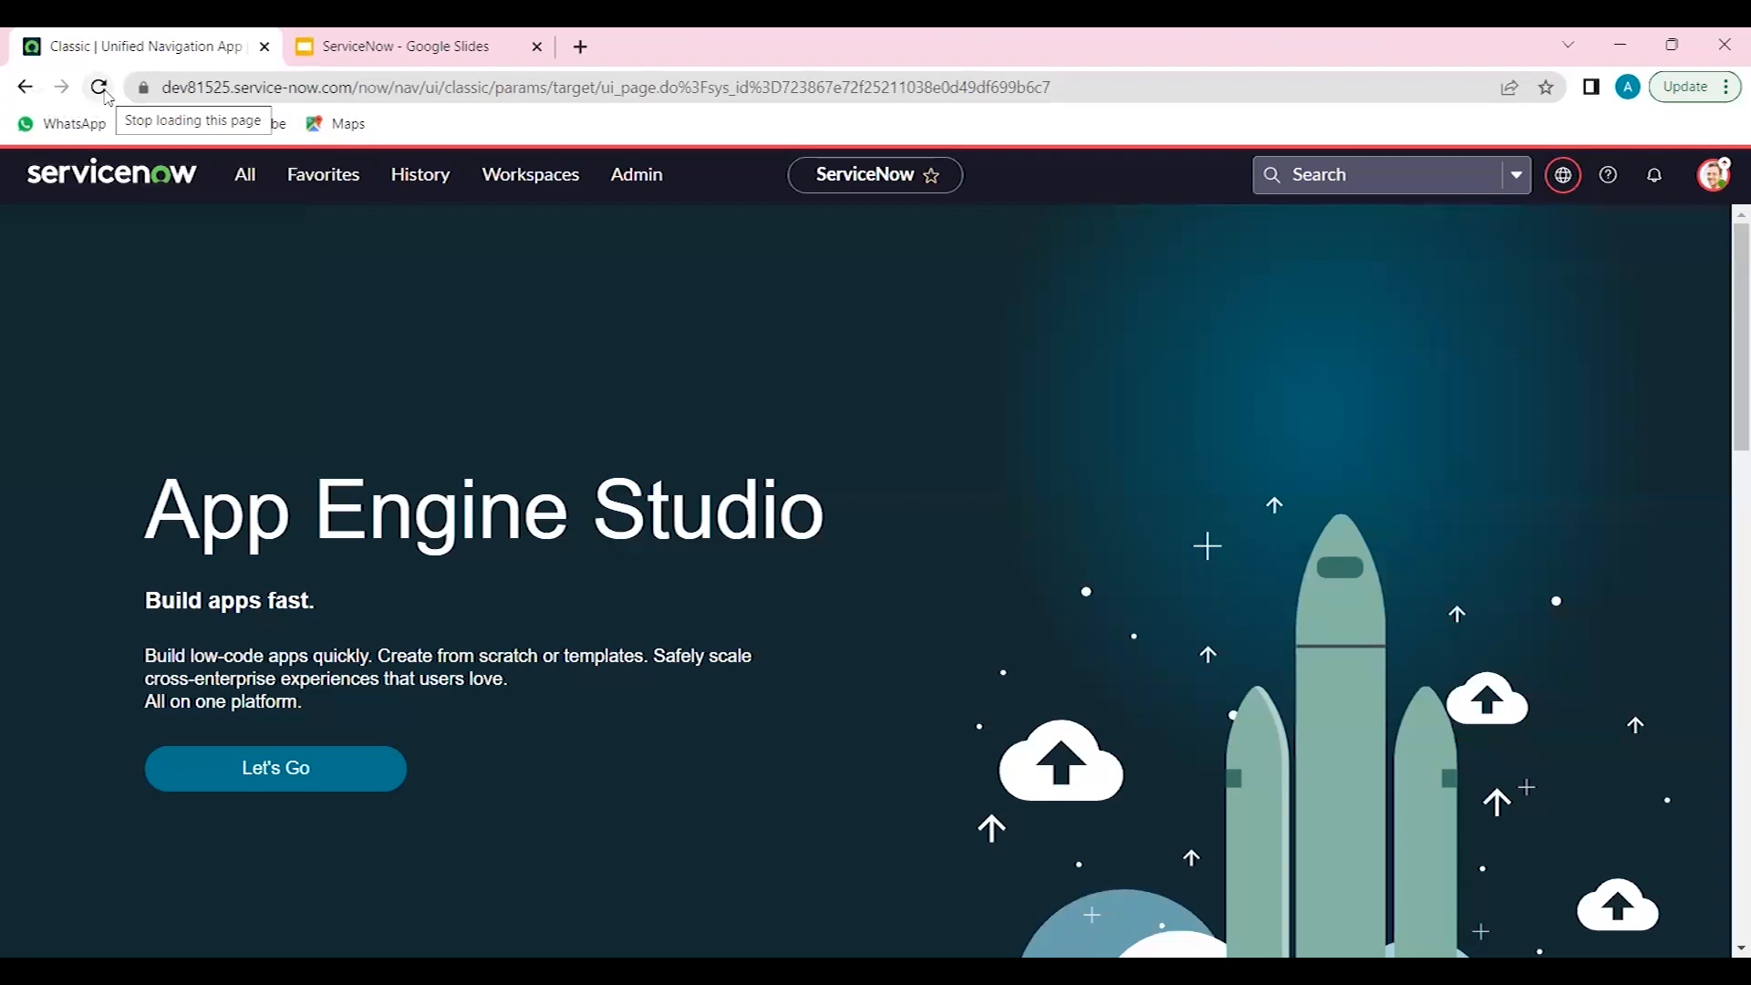
- Open the Service Provisioninig Requests list by filtering the application navigator for service pr
left_click(245, 176)
left_click(232, 241)
type("sercice")
key("BackSpace")
key("BackSpace")
key("BackSpace")
key("BackSpace")
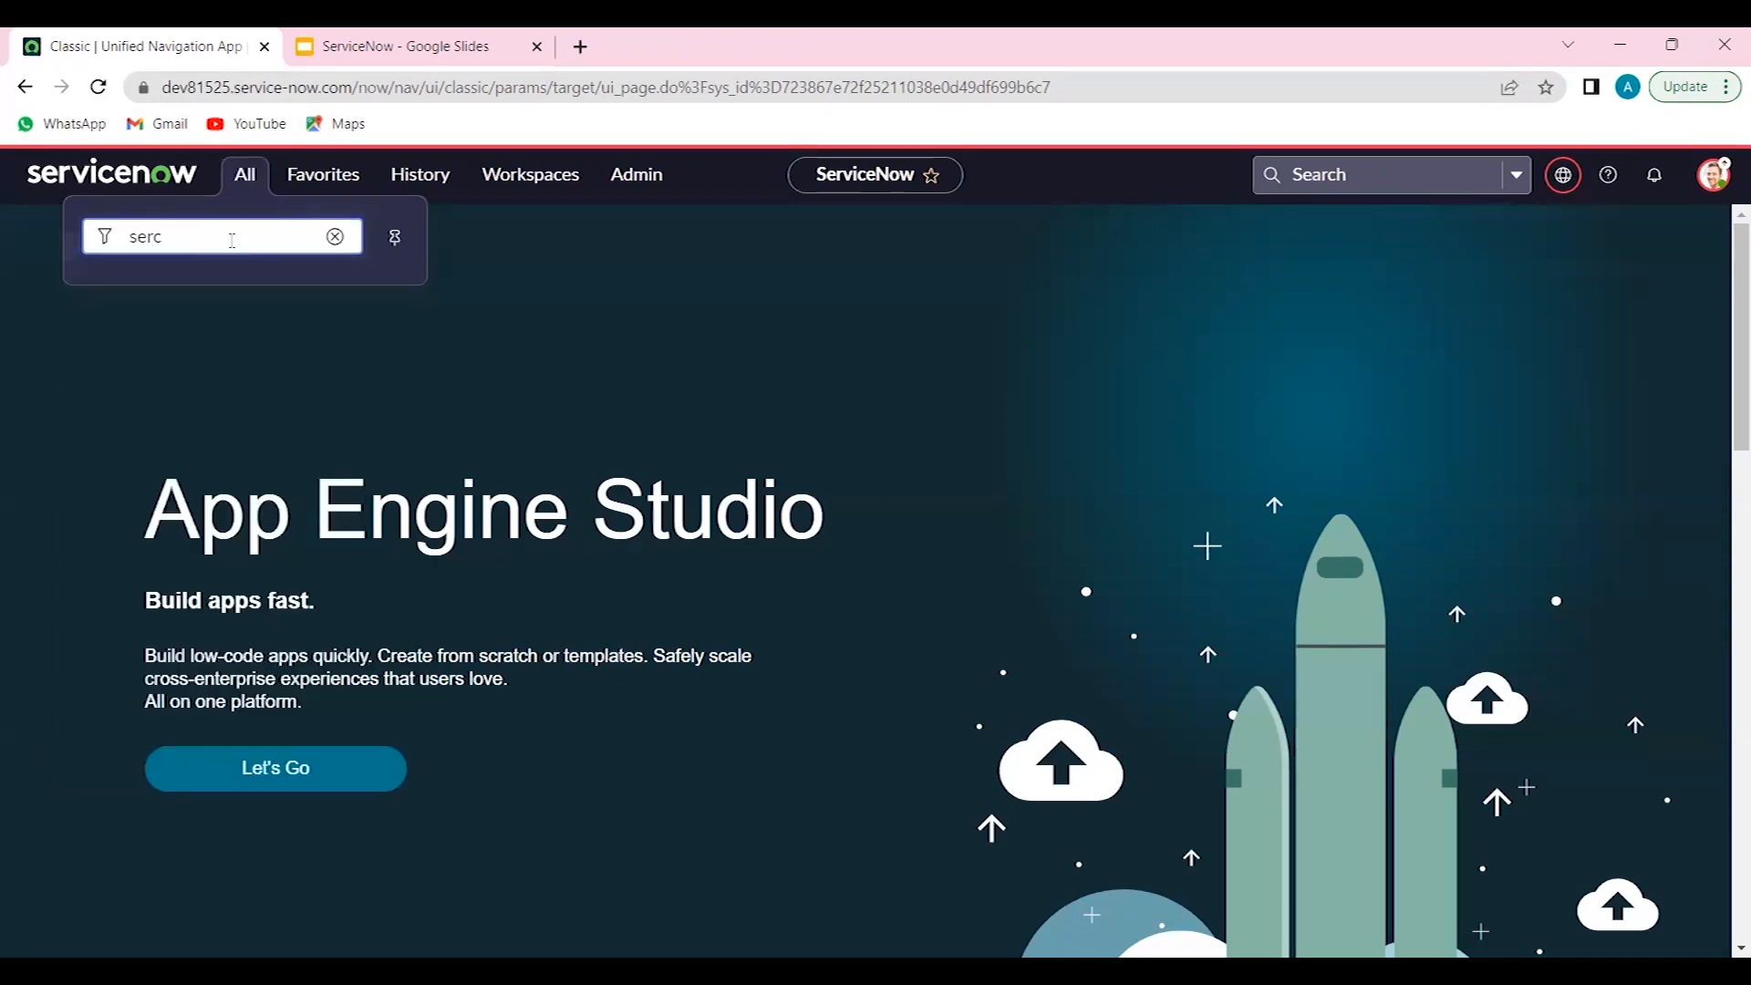
type("vice pr")
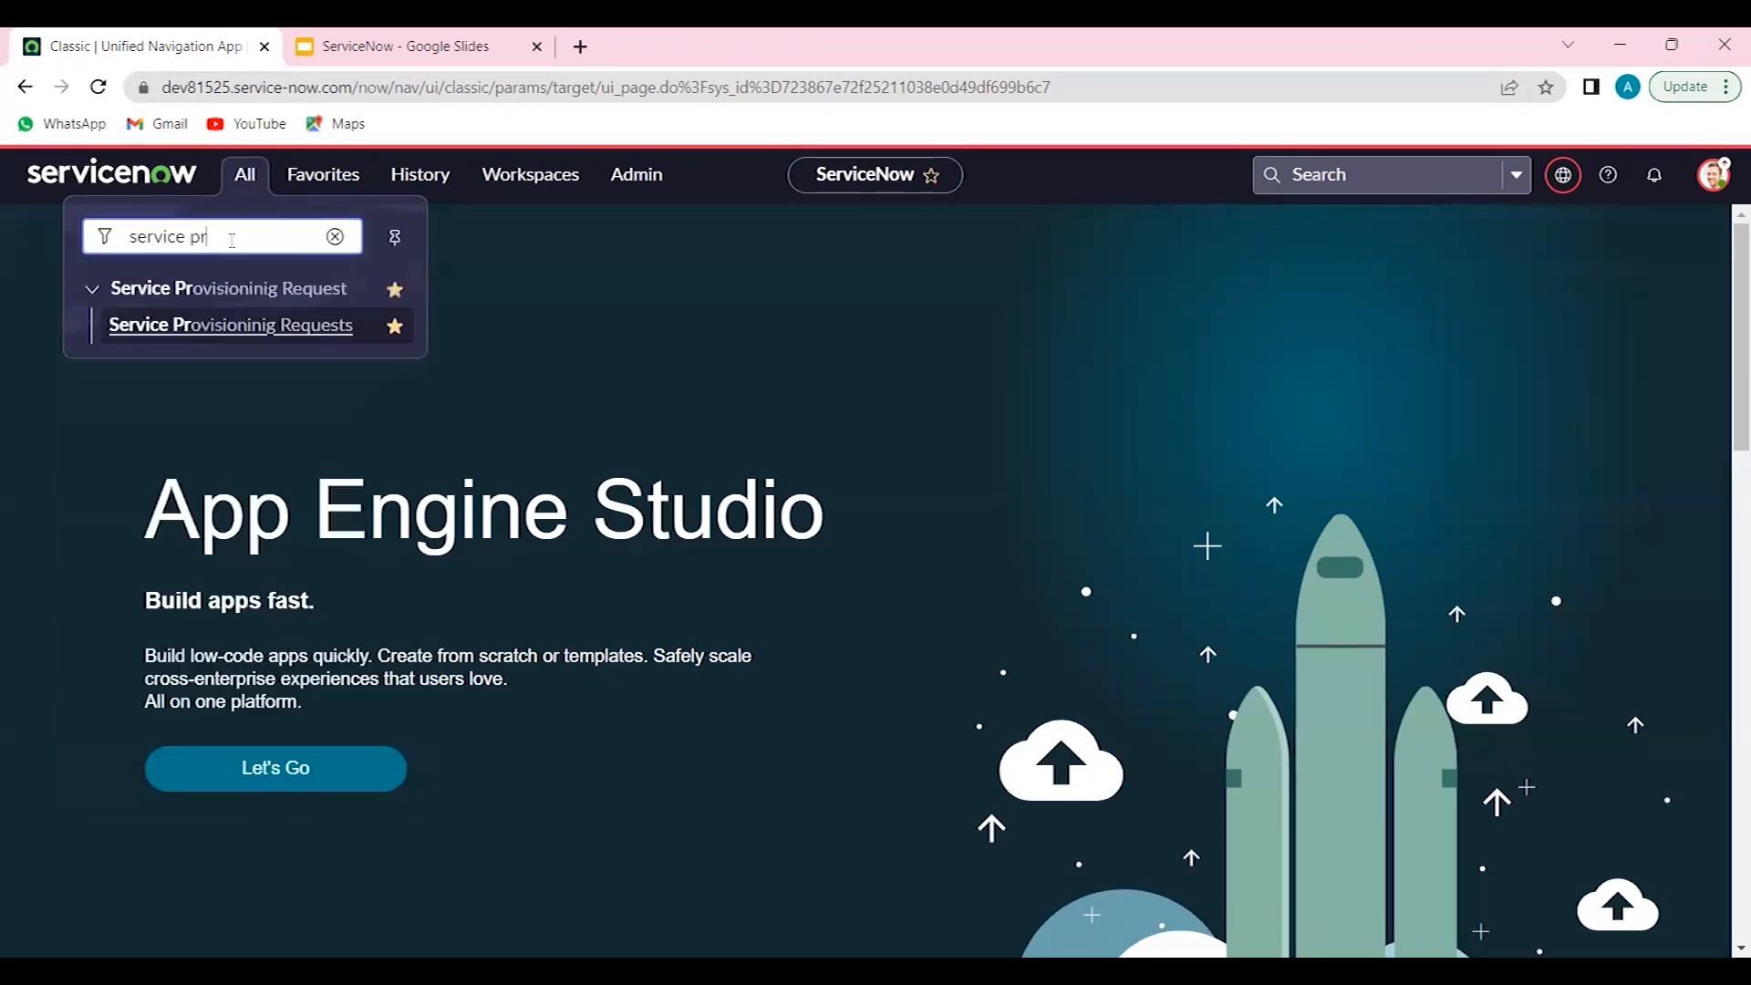
left_click(229, 333)
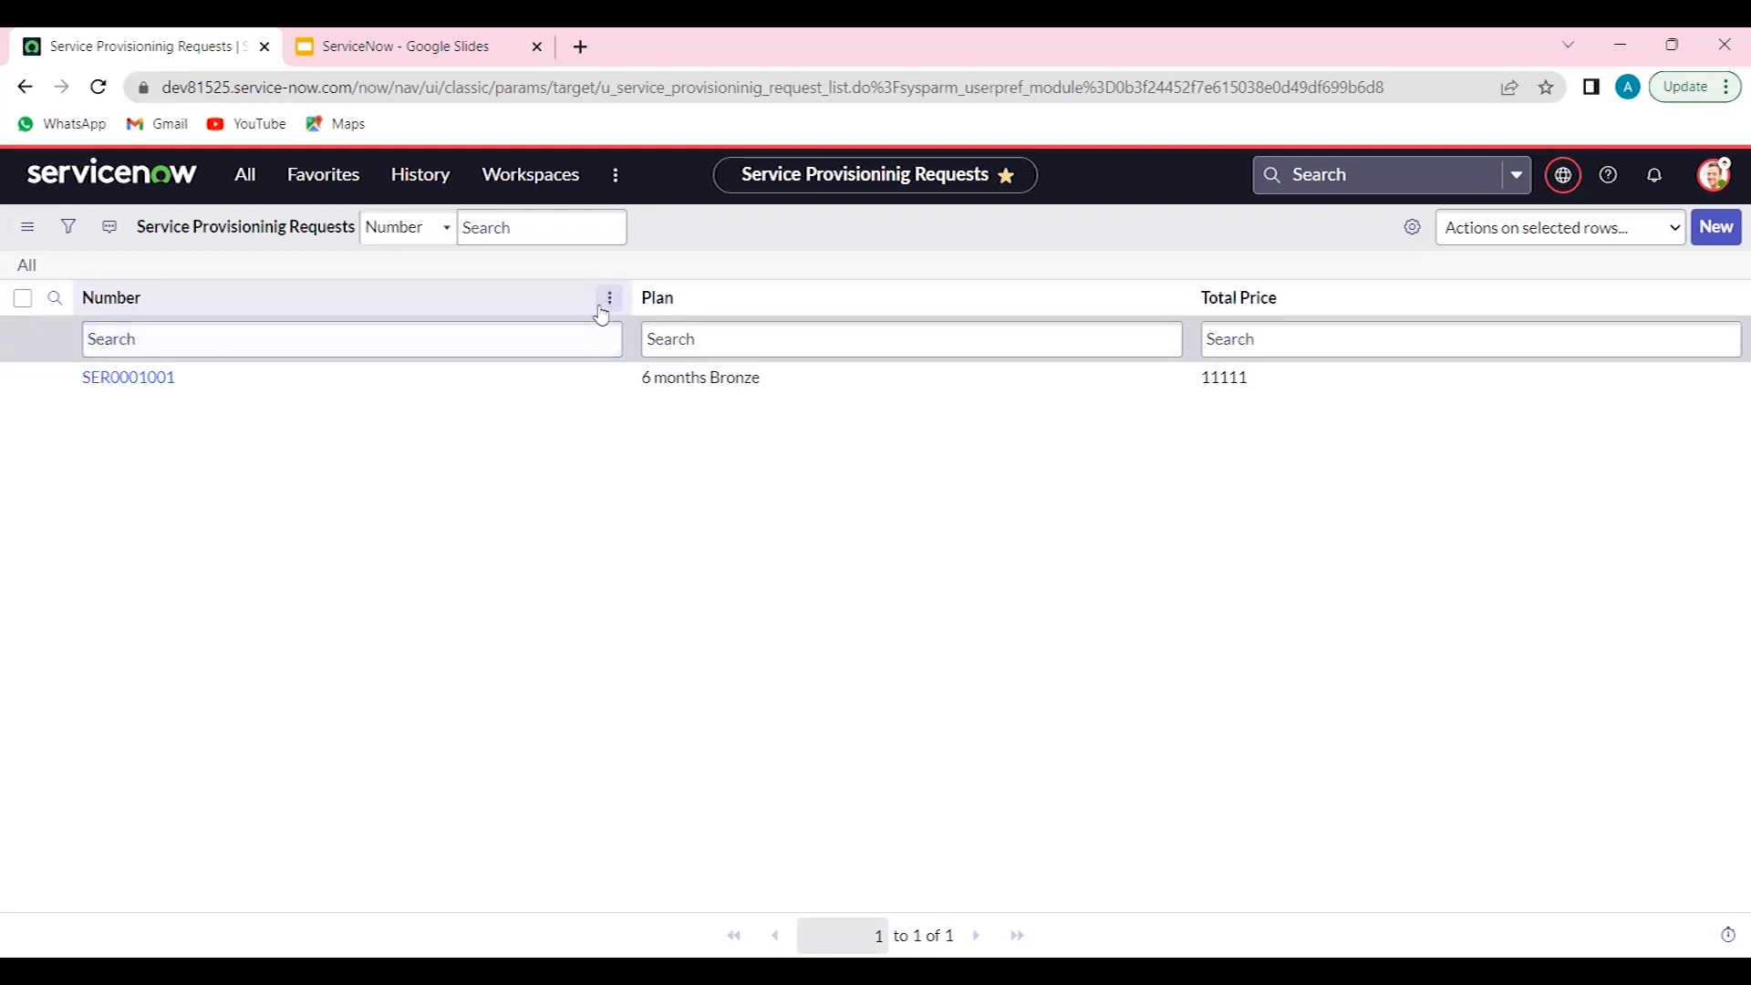
- Export the request list to Excel (.xlsx) and save it as u_service_provisioninig_request
left_click(606, 301)
mouse_move(686, 575)
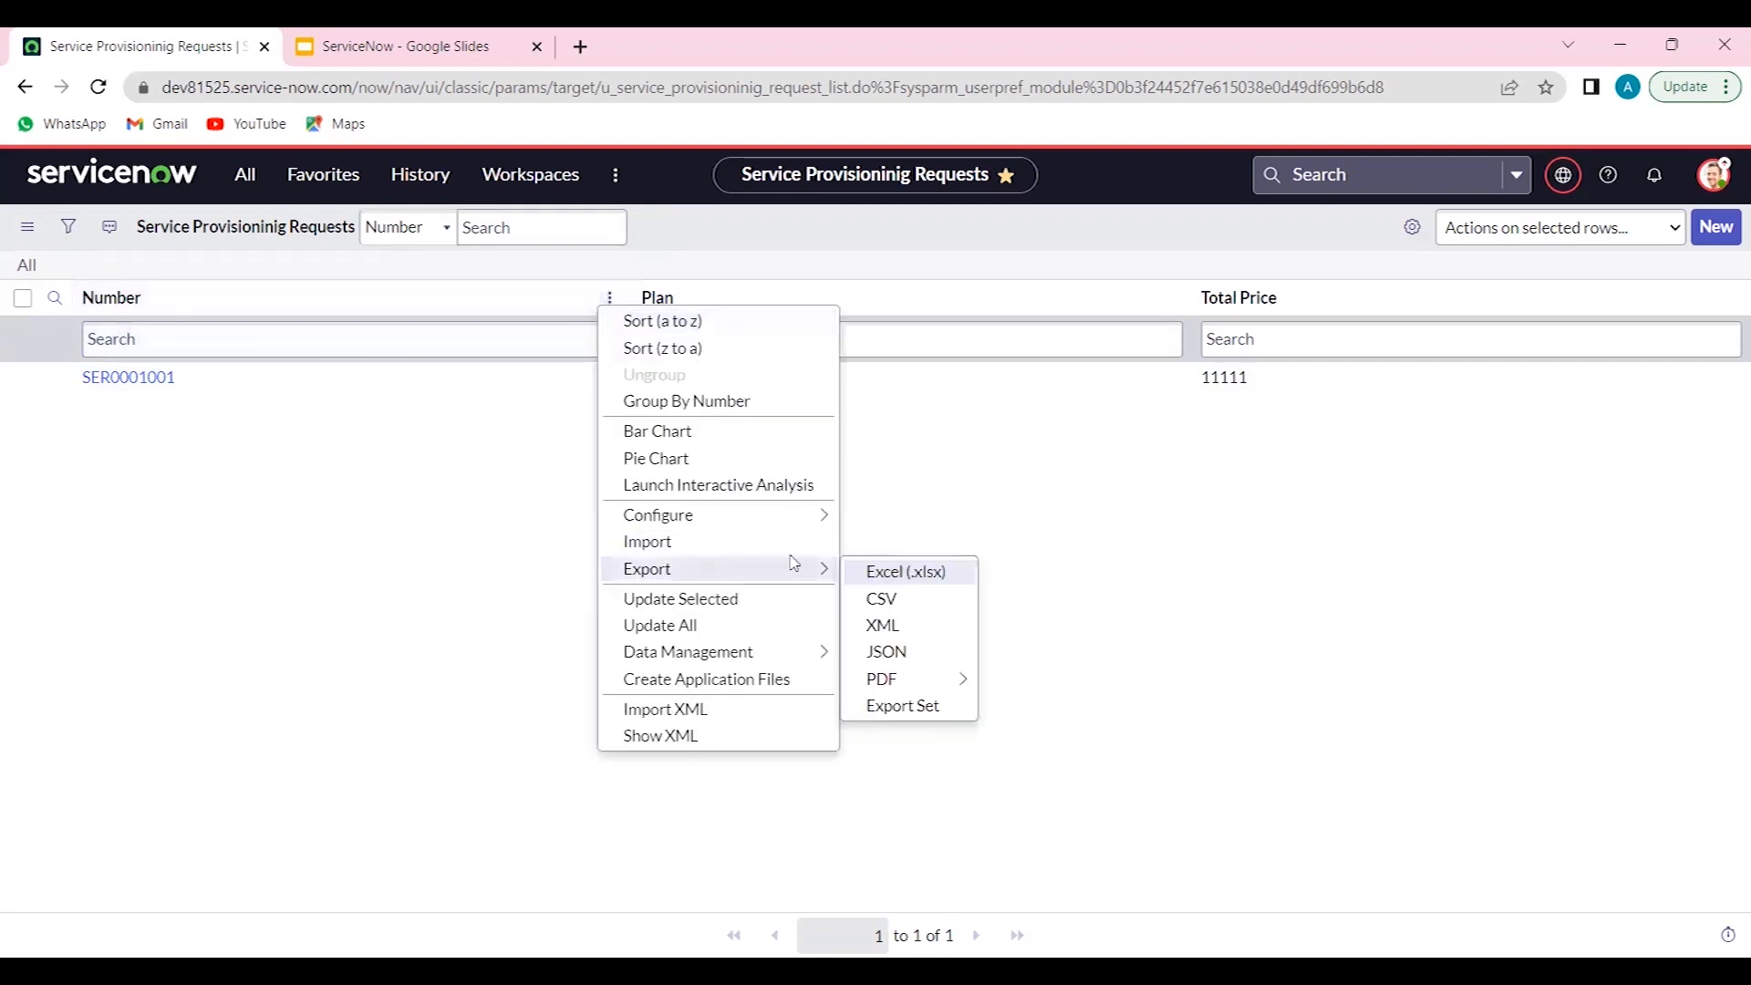
left_click(866, 575)
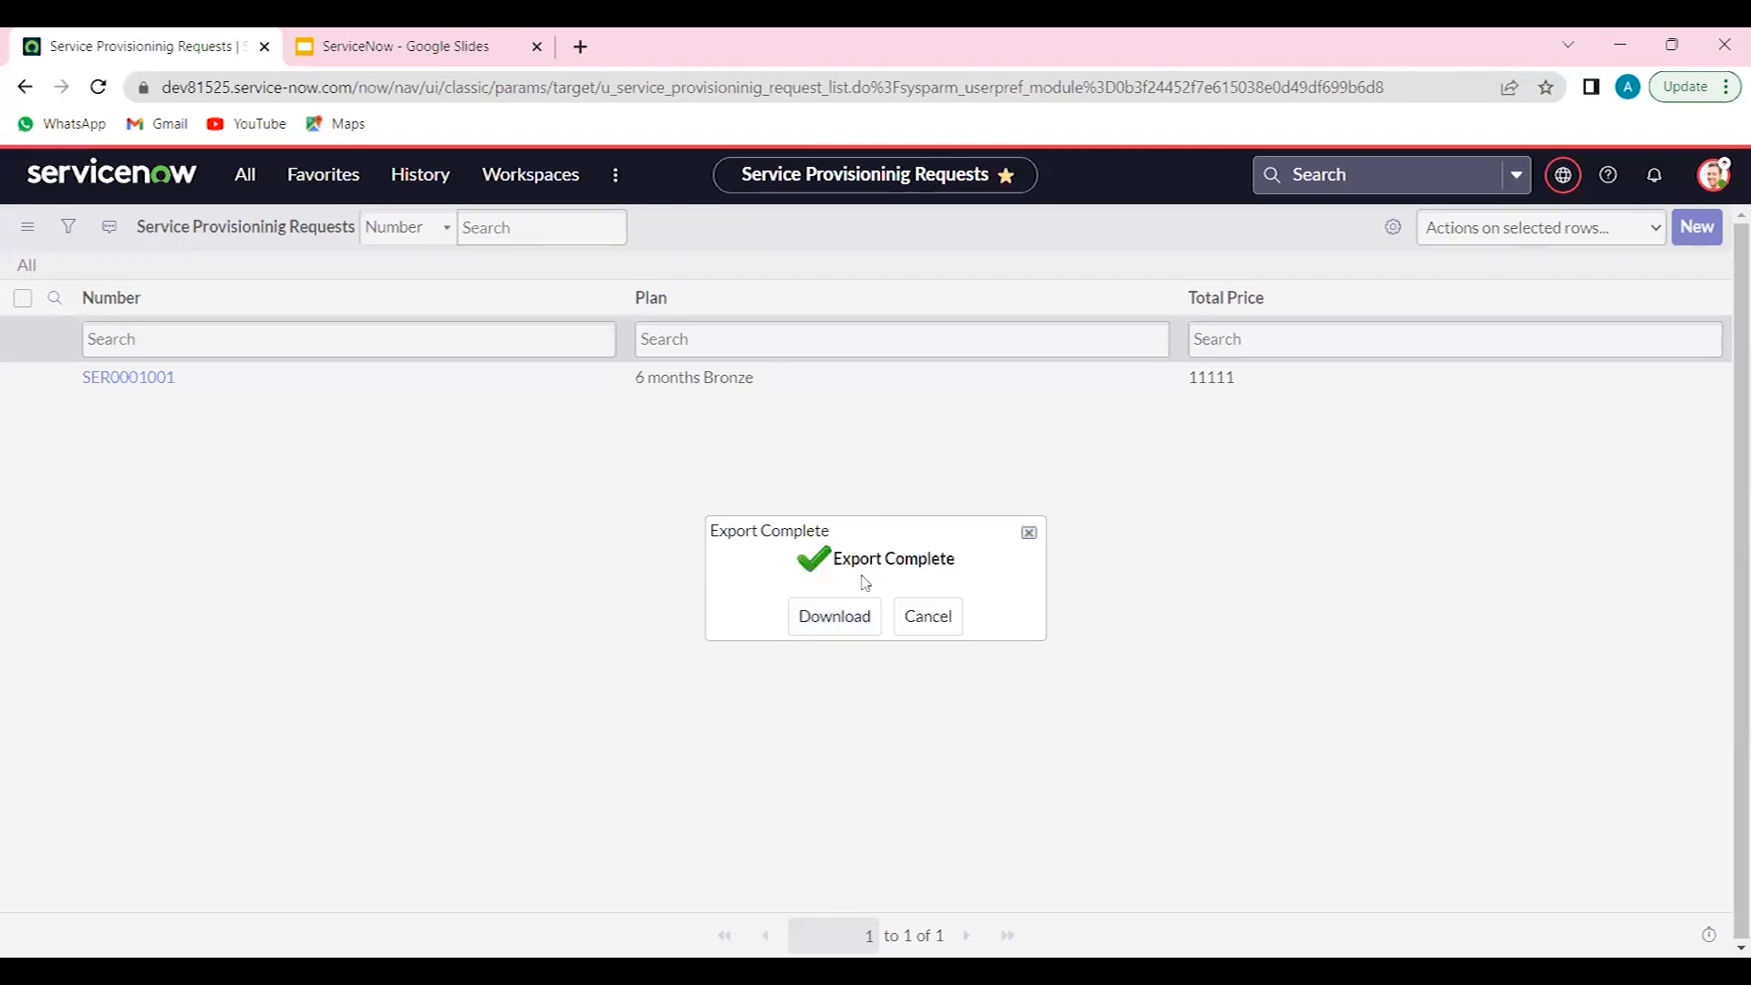
left_click(837, 616)
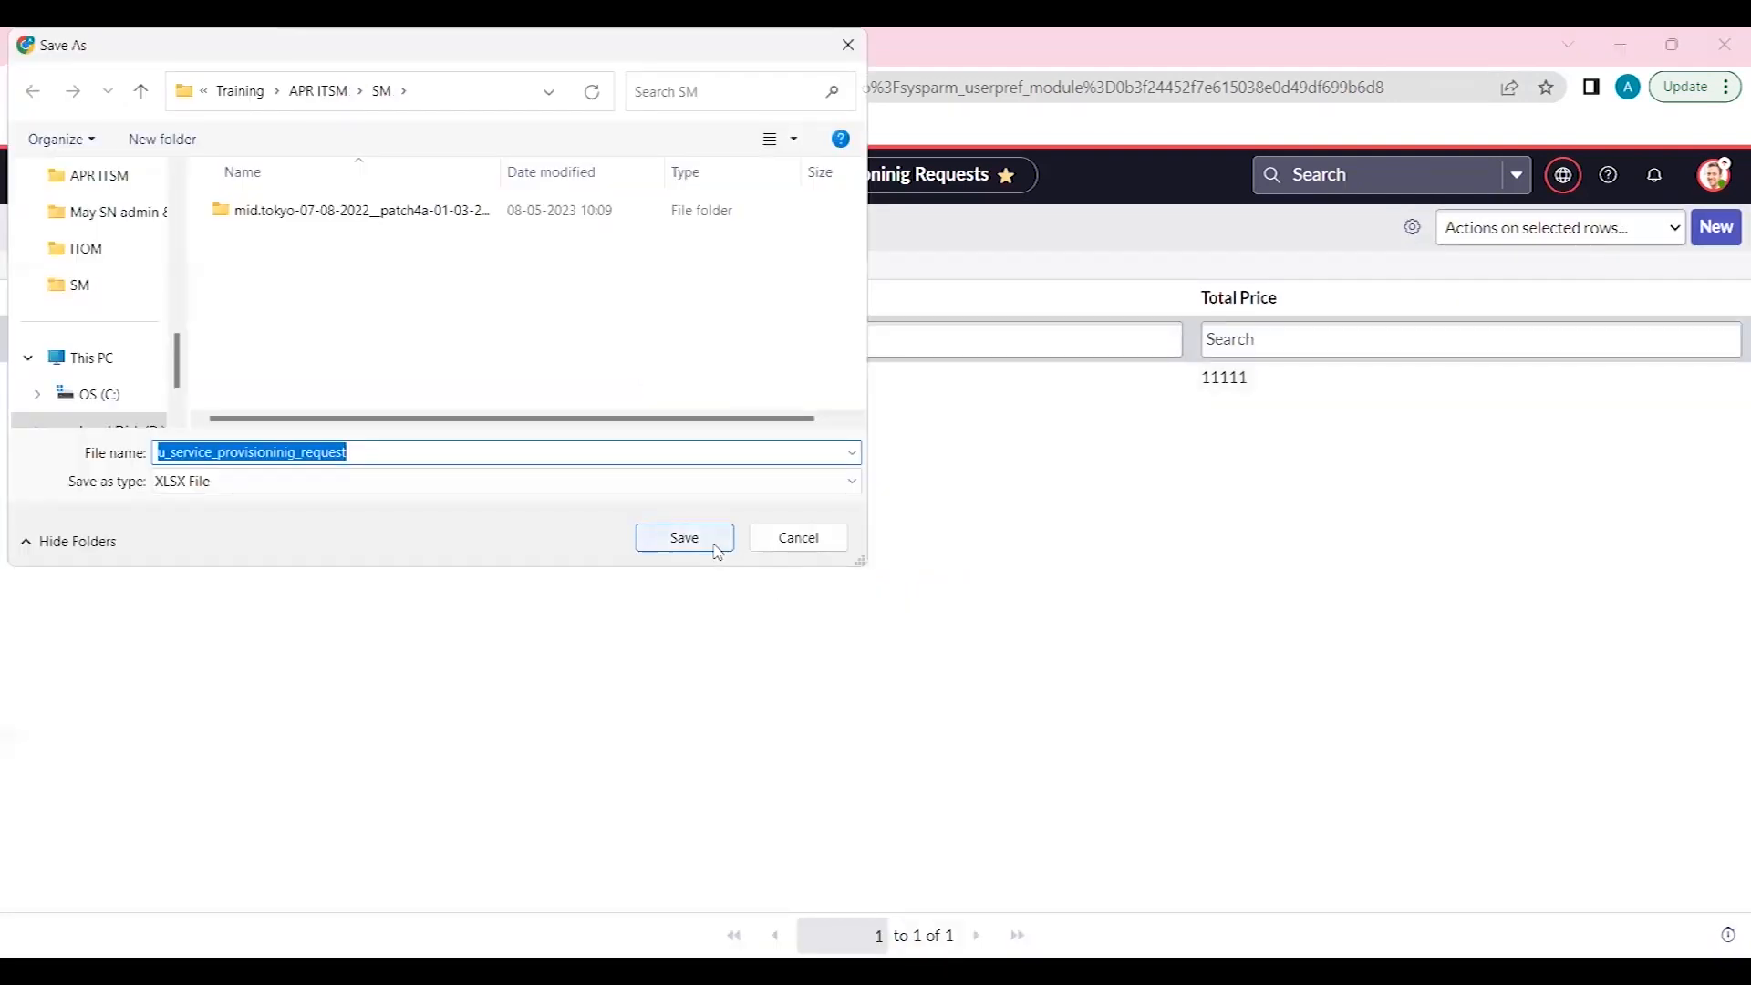
left_click(718, 547)
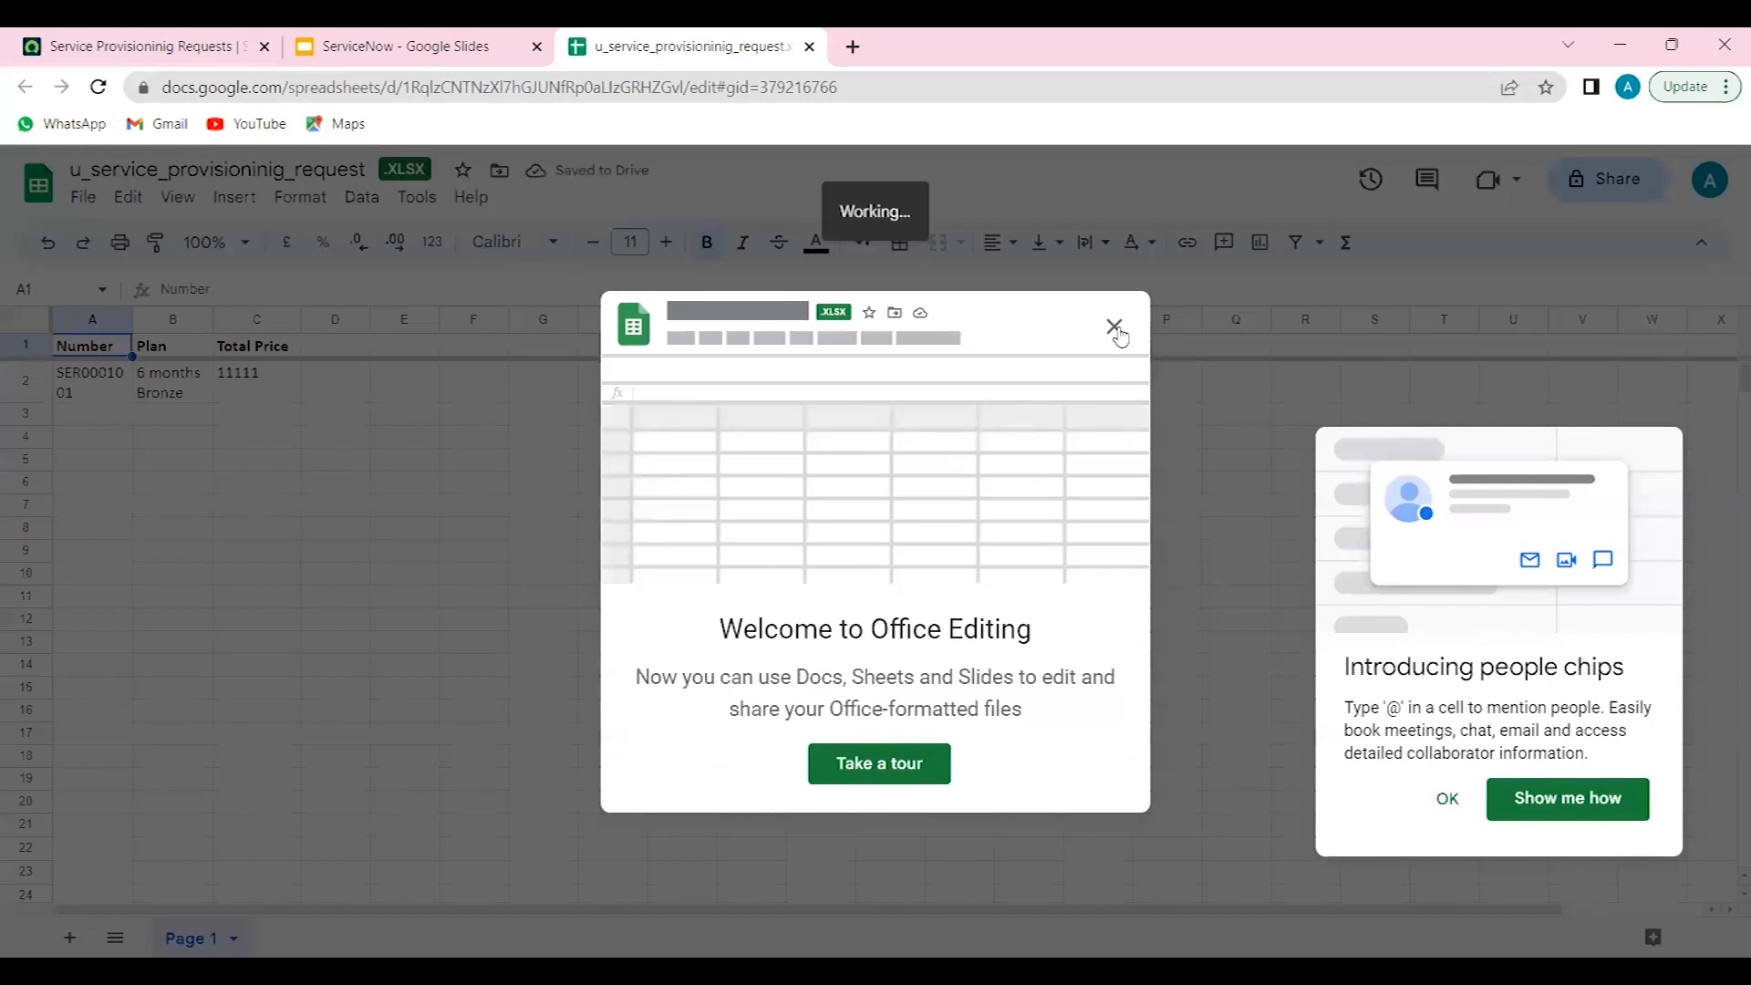
- Dismiss the welcome dialog in the opened spreadsheet and widen column A to fit the request numbers
left_click(1115, 327)
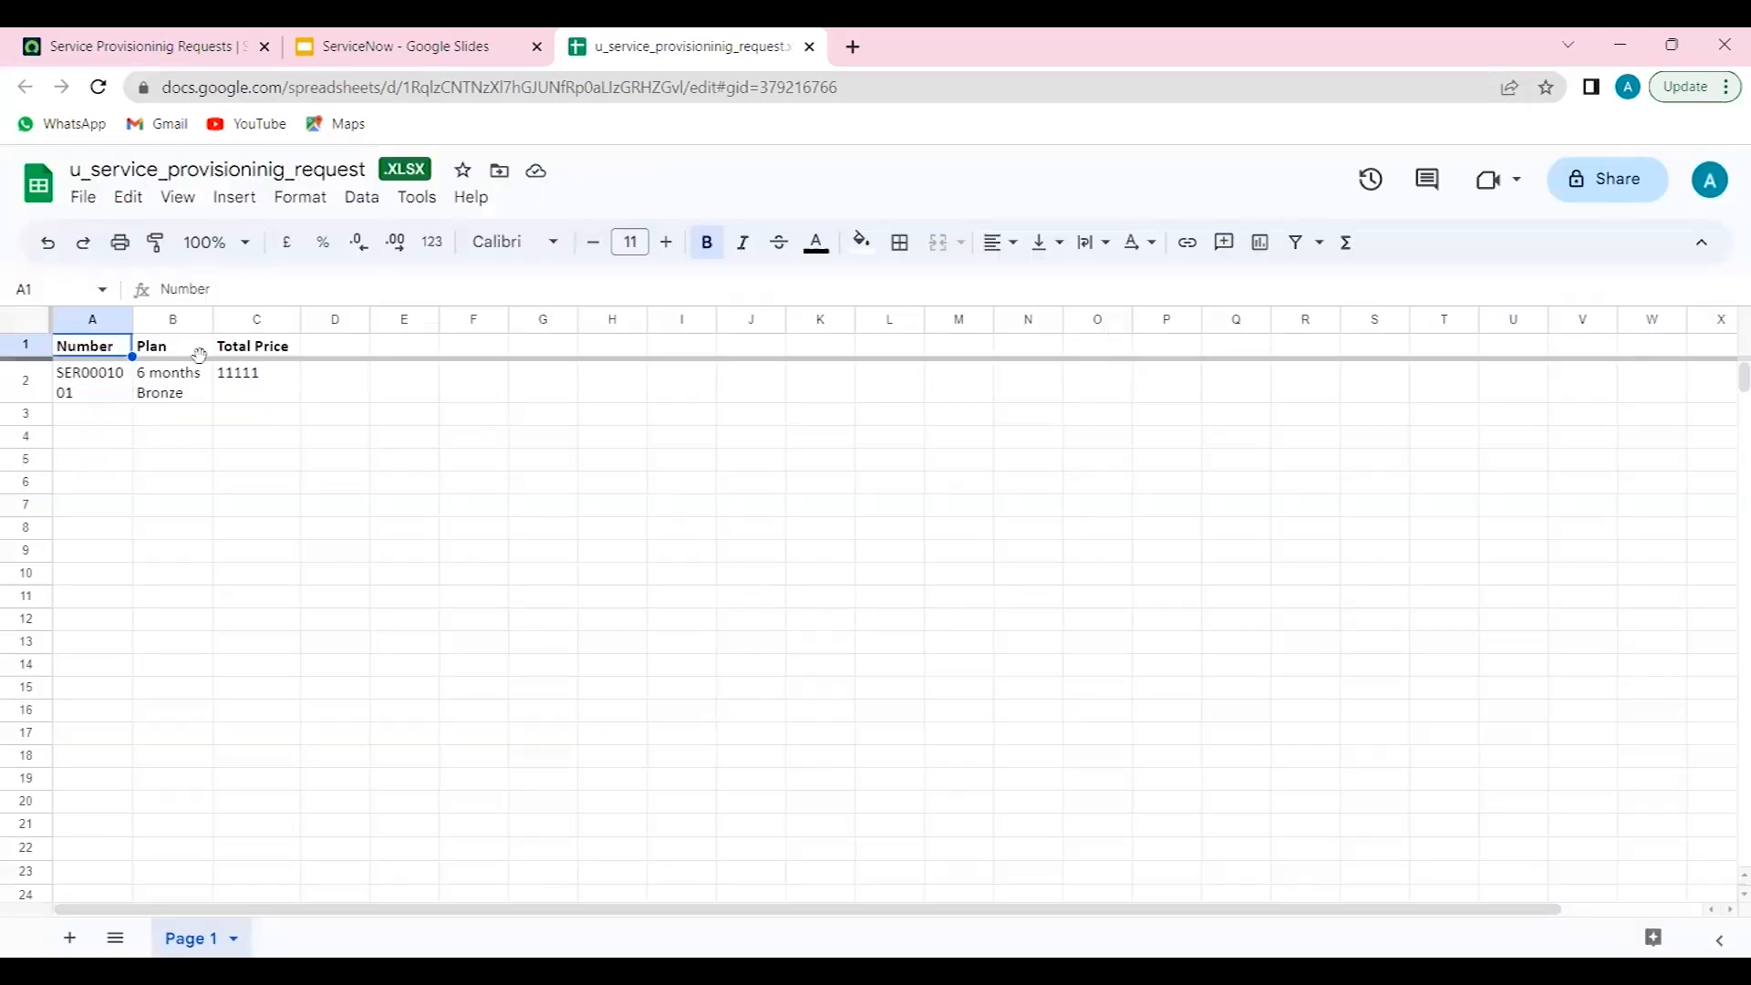
left_click(160, 480)
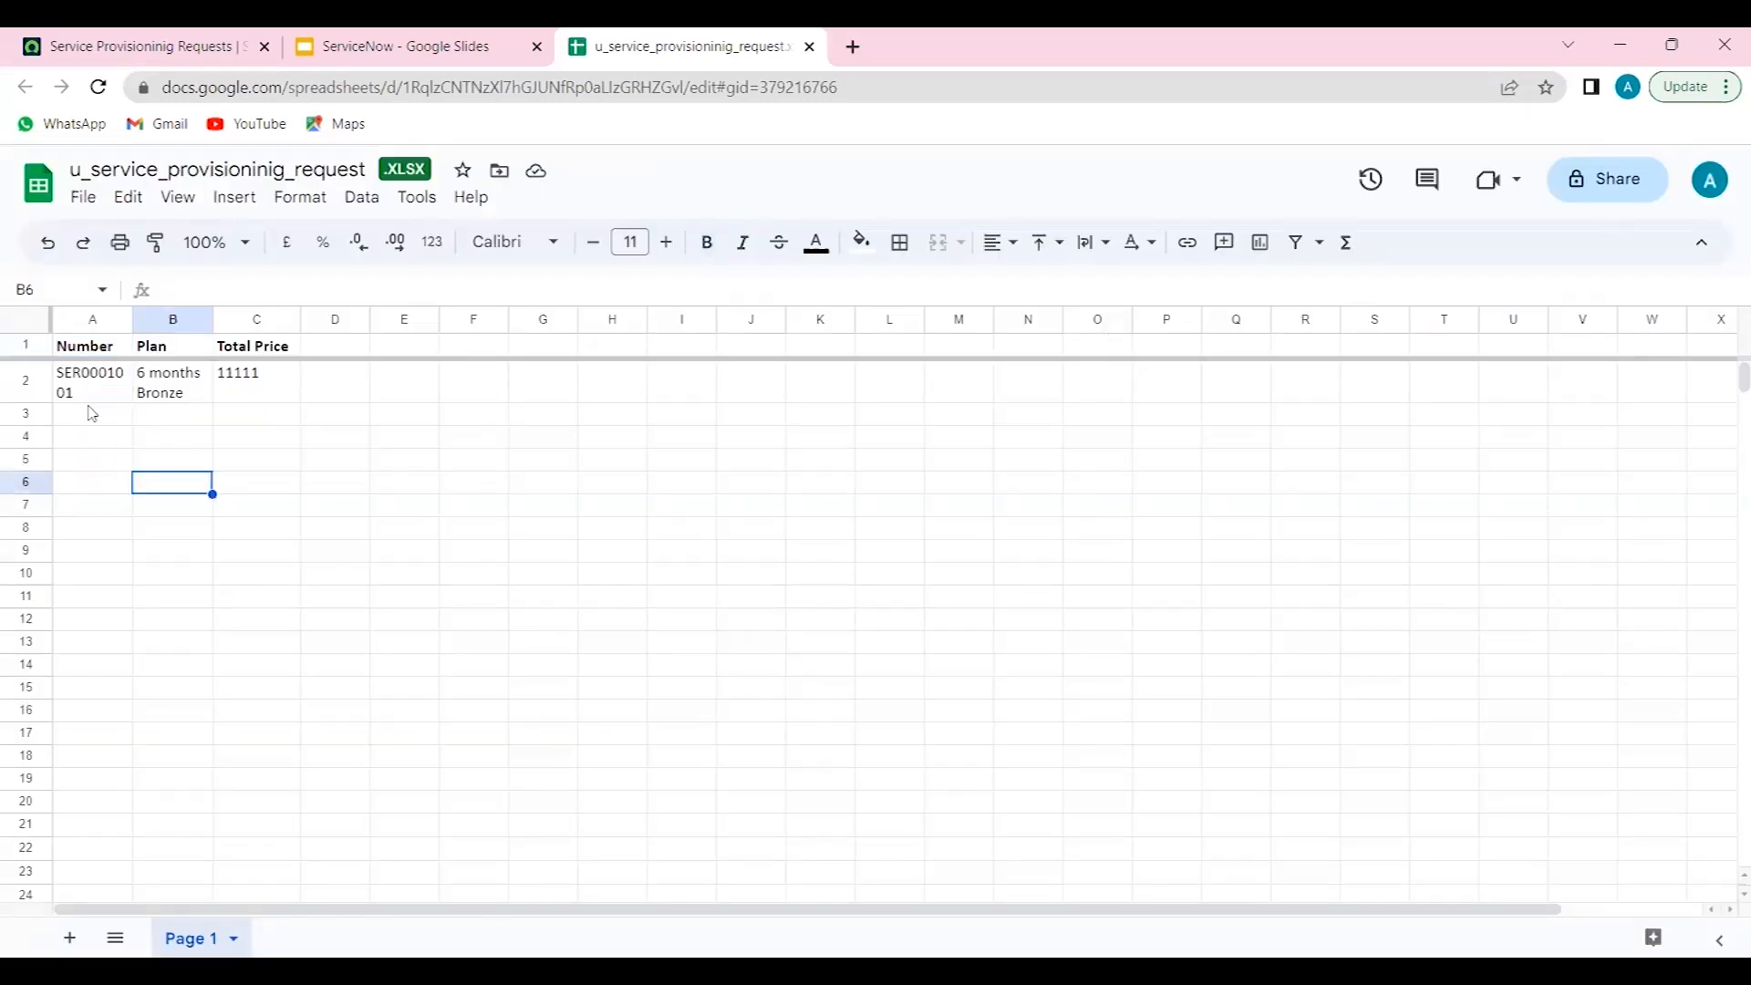
left_click(93, 413)
left_click(94, 398)
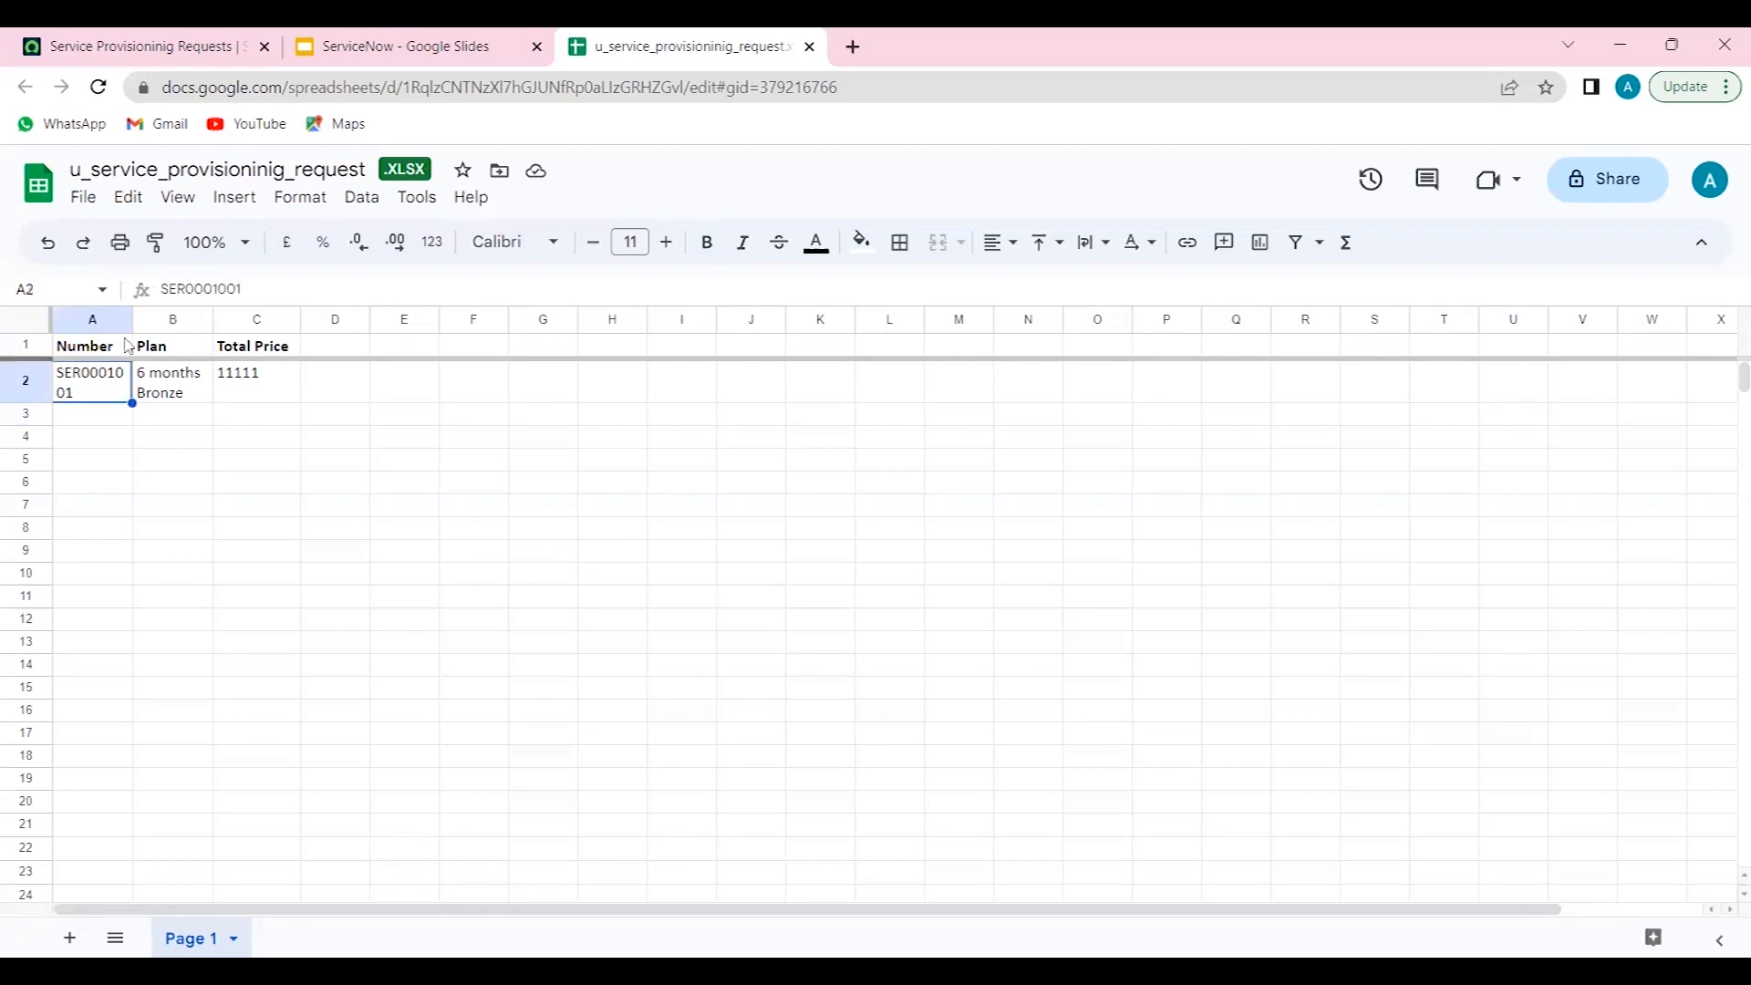
left_click_drag(131, 319, 276, 321)
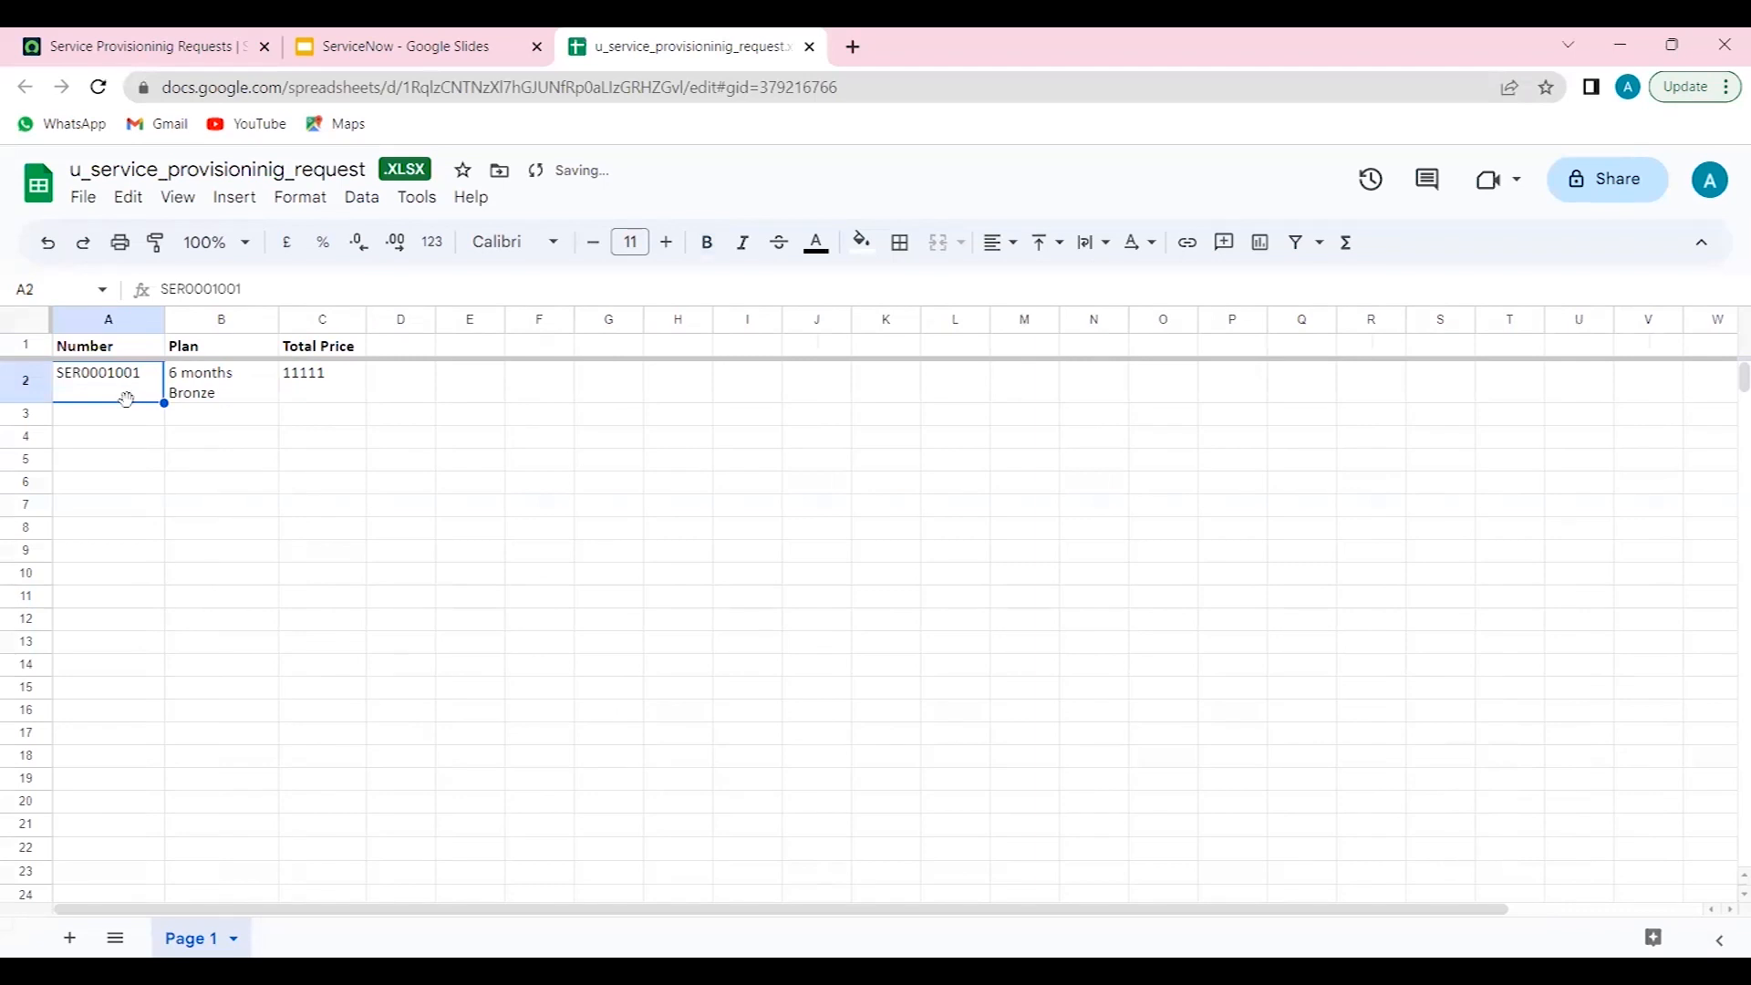
- Copy the request number SER0001001 down into cells A3 through A11
key("Down")
key("Up")
key("ctrl+c")
key("Down")
key("shift+Down")
key("shift+Down")
key("shift+Down")
key("shift+Down")
key("shift+Down")
key("shift+Down")
key("shift+Down")
key("shift+Down")
key("shift+Down")
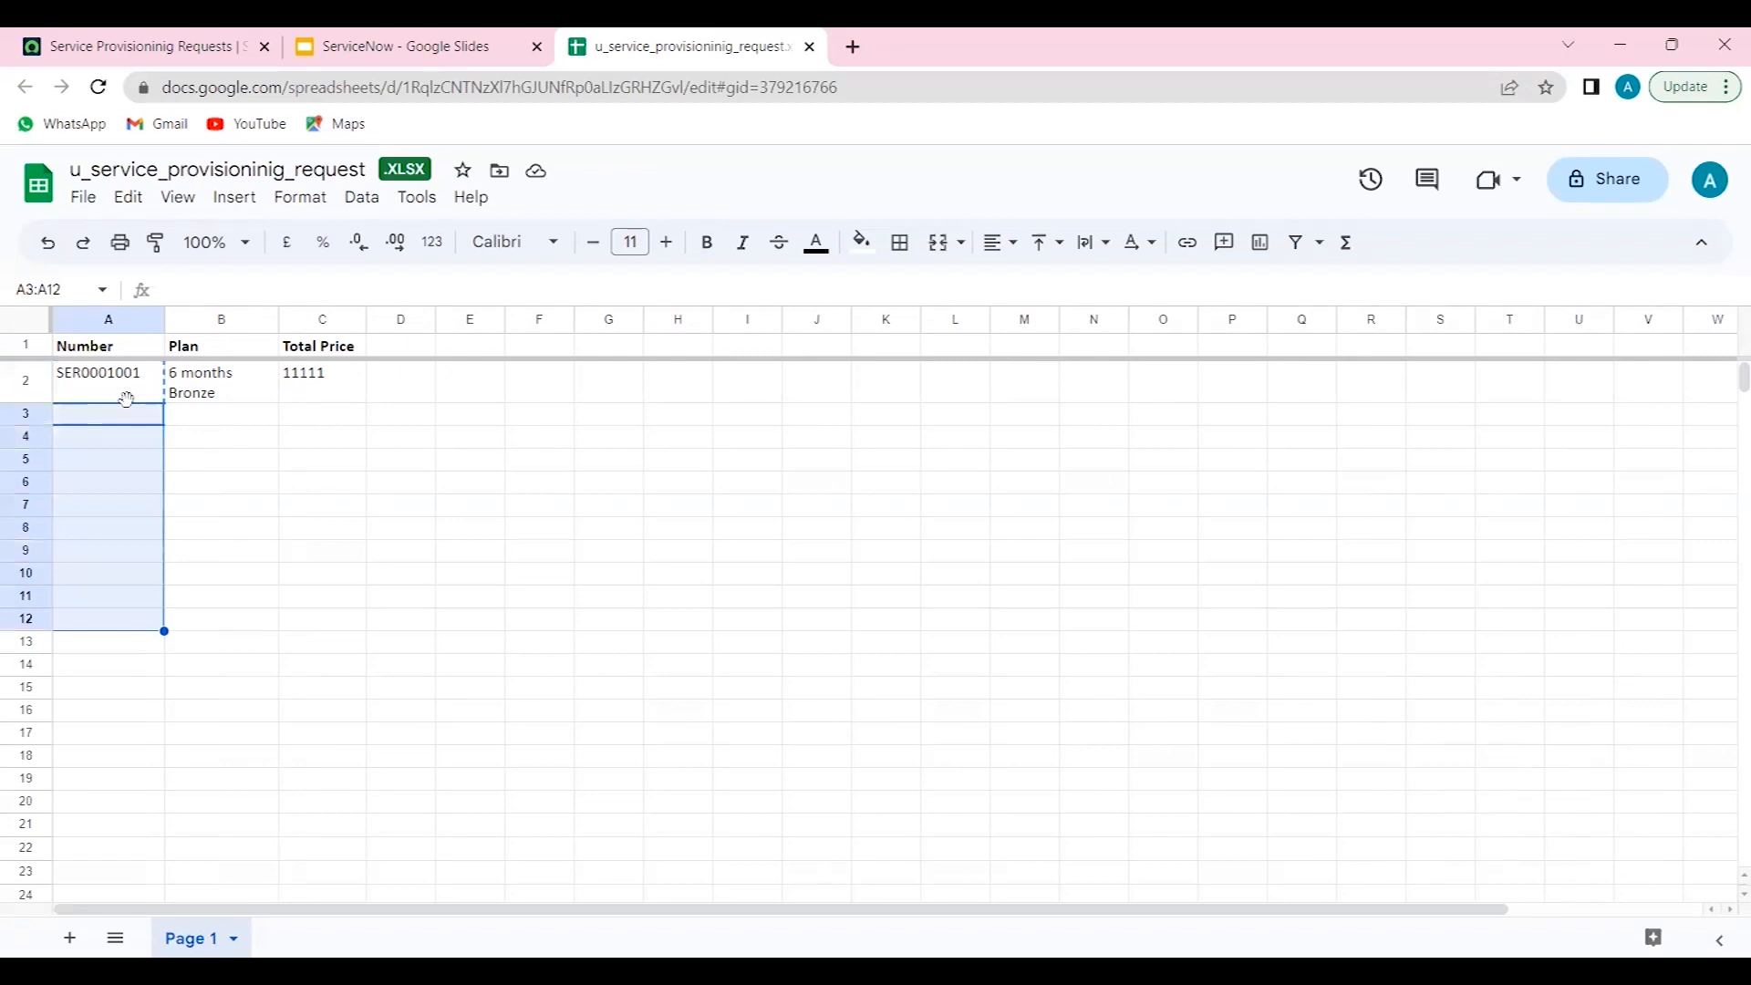
key("shift+Up")
key("ctrl+v")
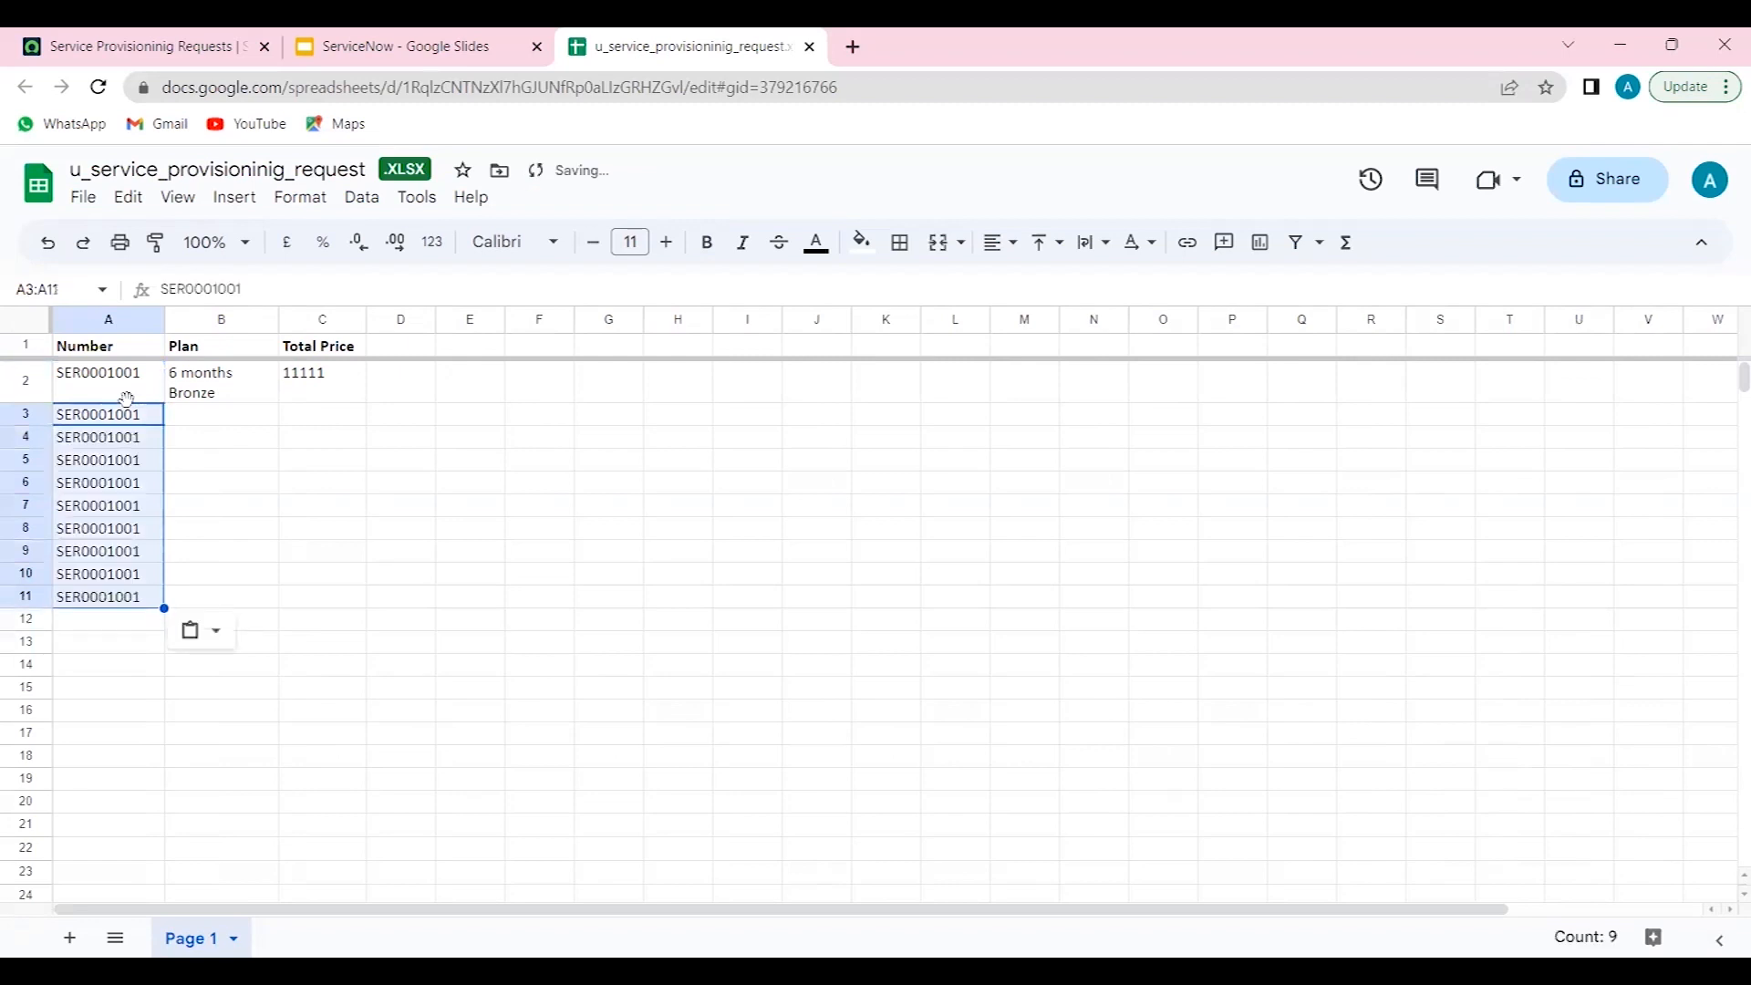
- Renumber cells A3 to A11 sequentially as SER0001002 through SER0001010
left_click(291, 278)
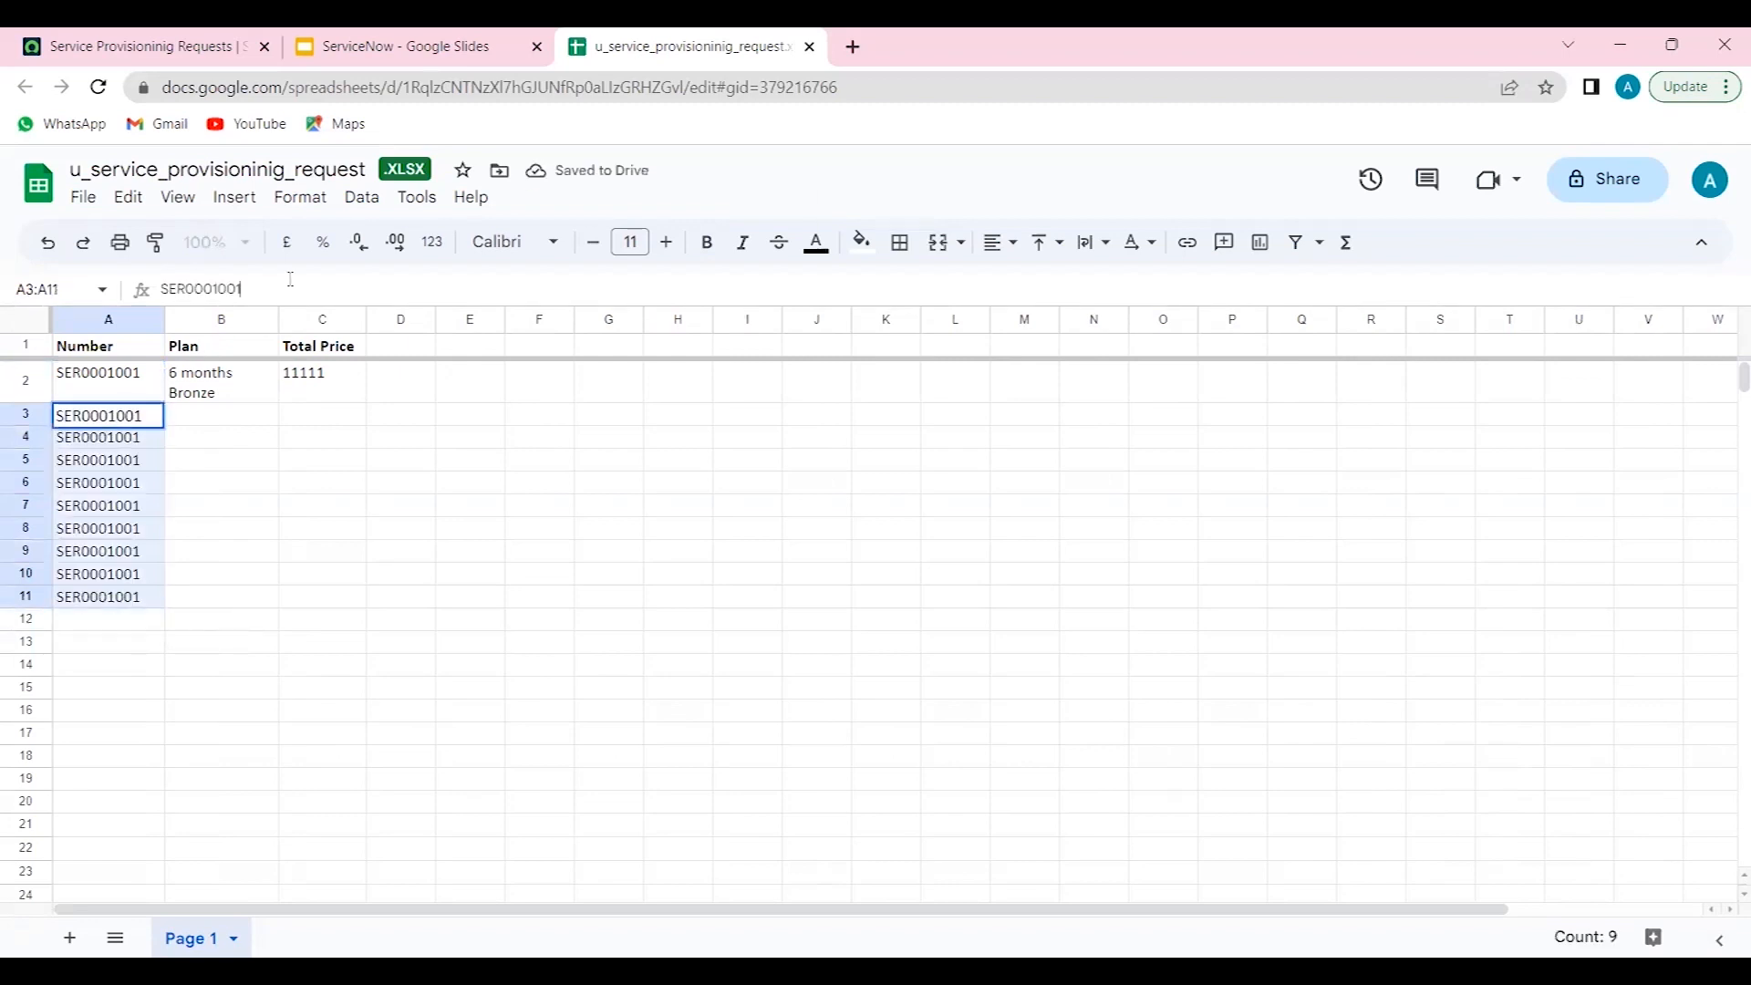
key("BackSpace")
type("2")
key("Return")
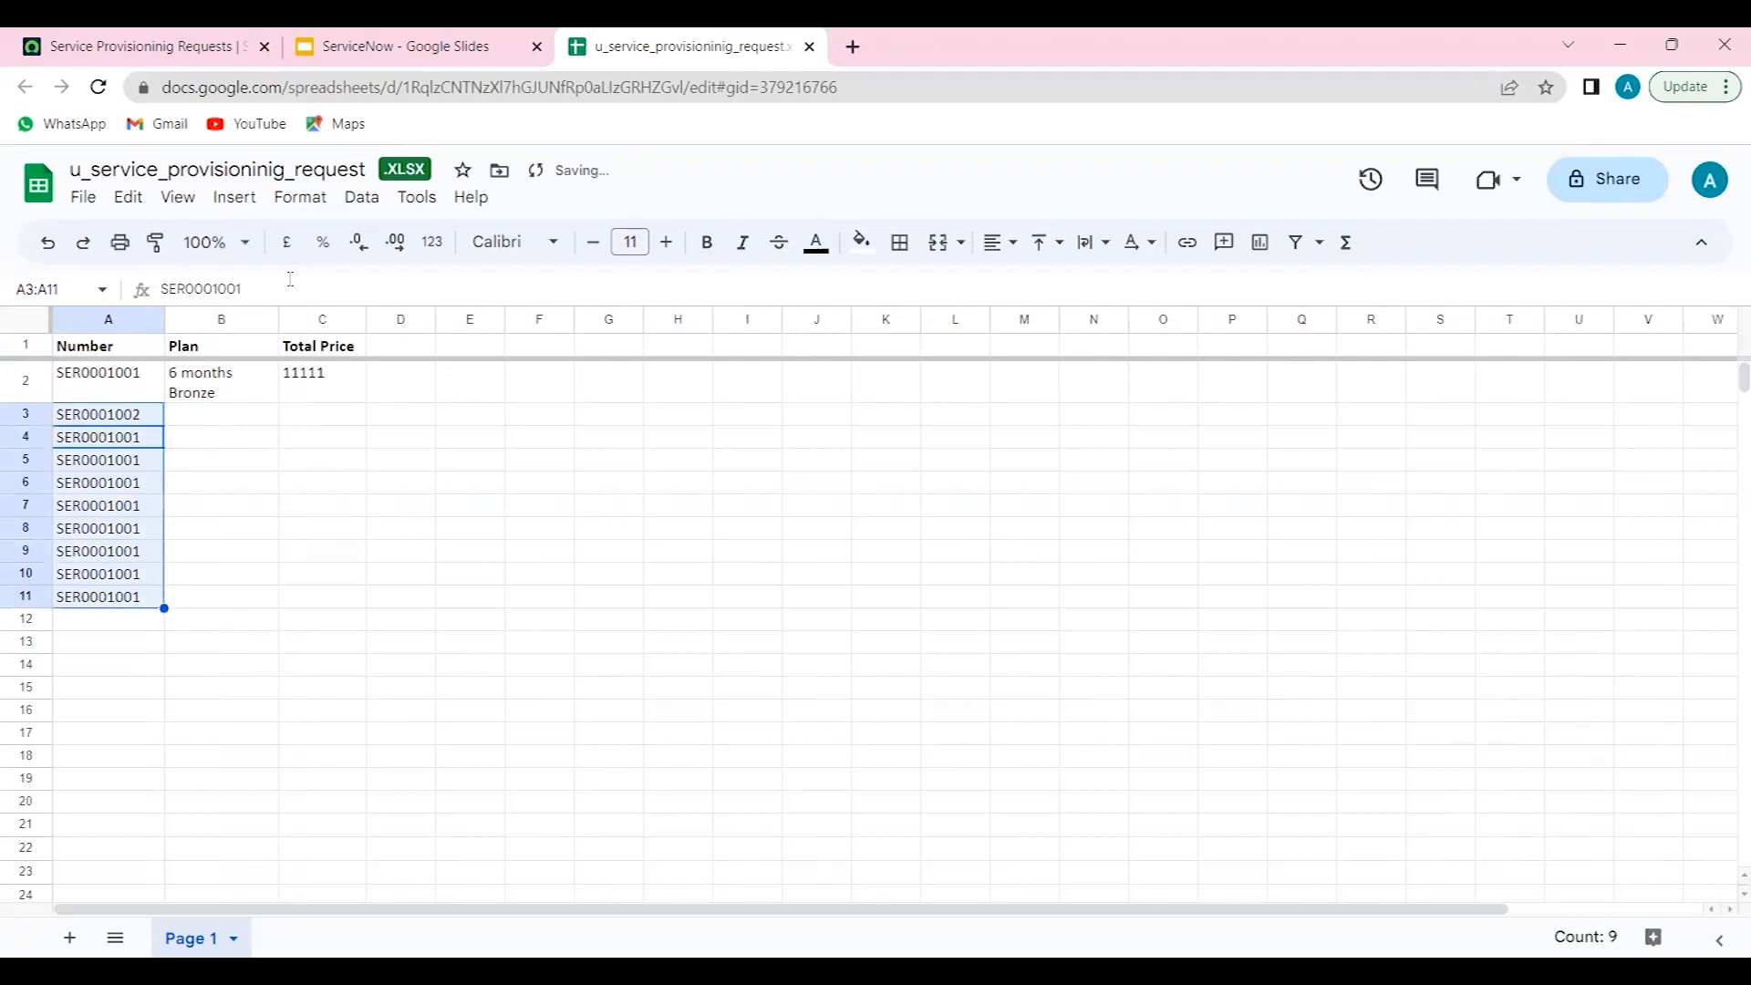
left_click(291, 278)
key("BackSpace")
type("3")
key("Return")
left_click(284, 286)
key("BackSpace")
type("4")
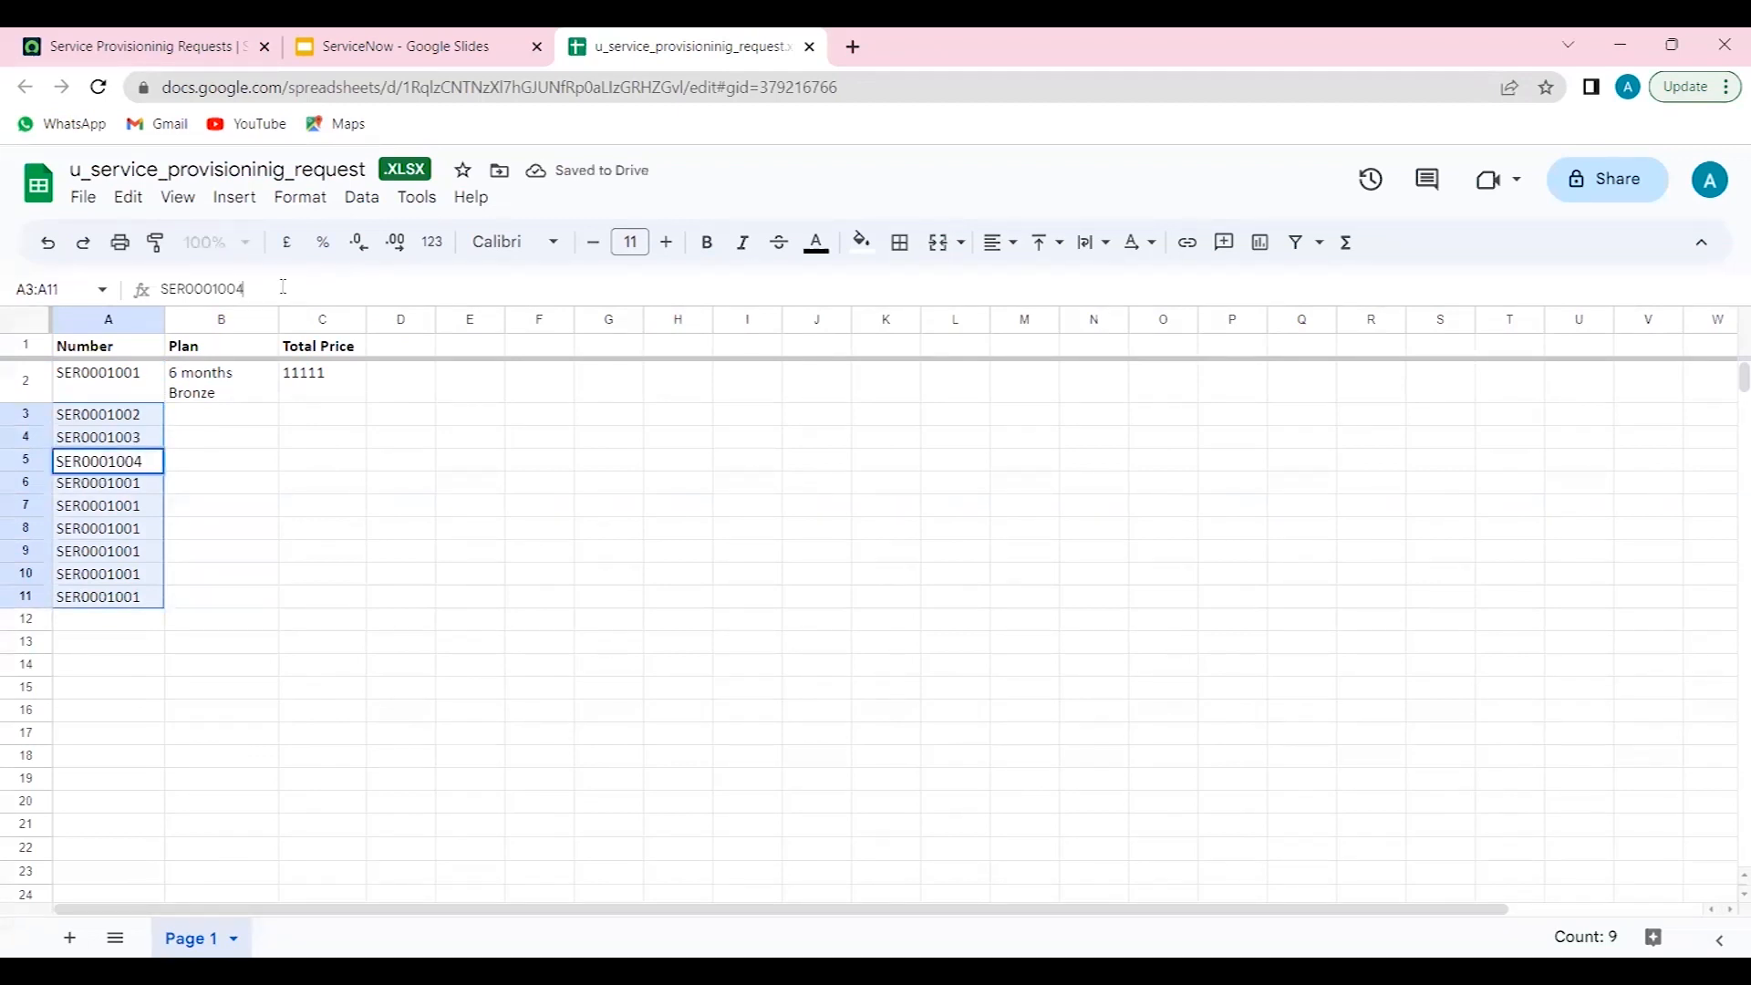
key("Return")
left_click(283, 286)
key("BackSpace")
type("5")
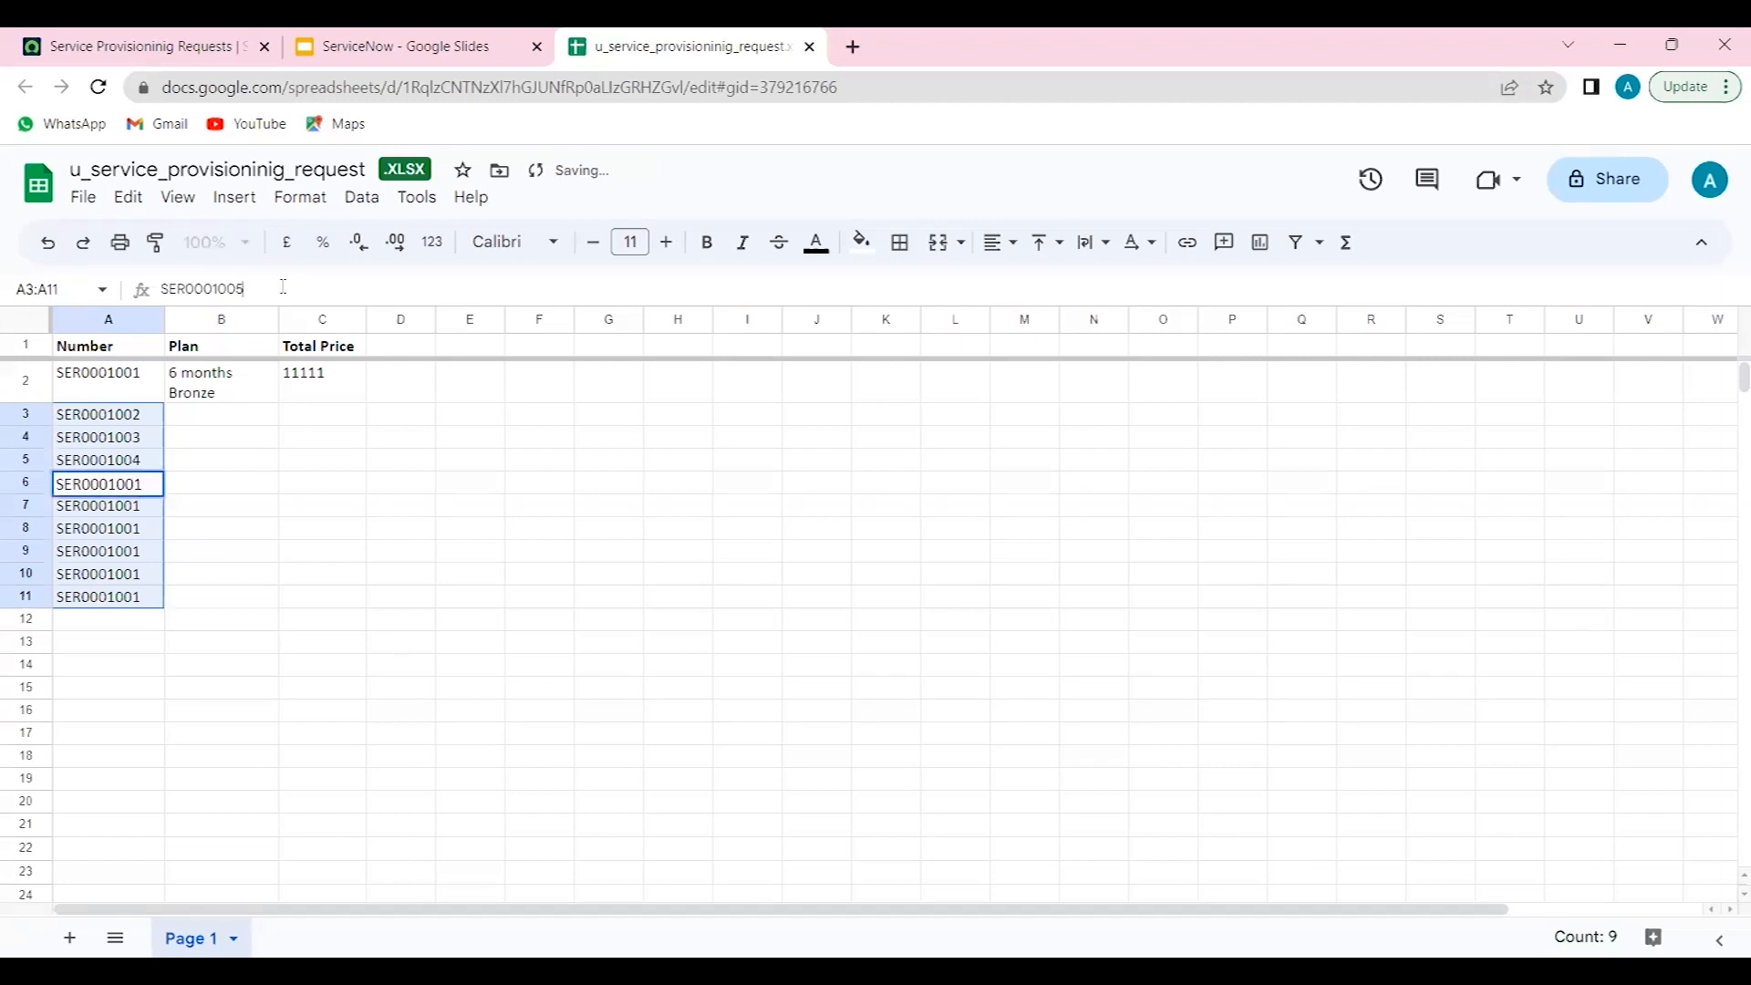
key("Return")
left_click(284, 286)
key("BackSpace")
type("6")
key("Return")
left_click(283, 287)
key("BackSpace")
type("7")
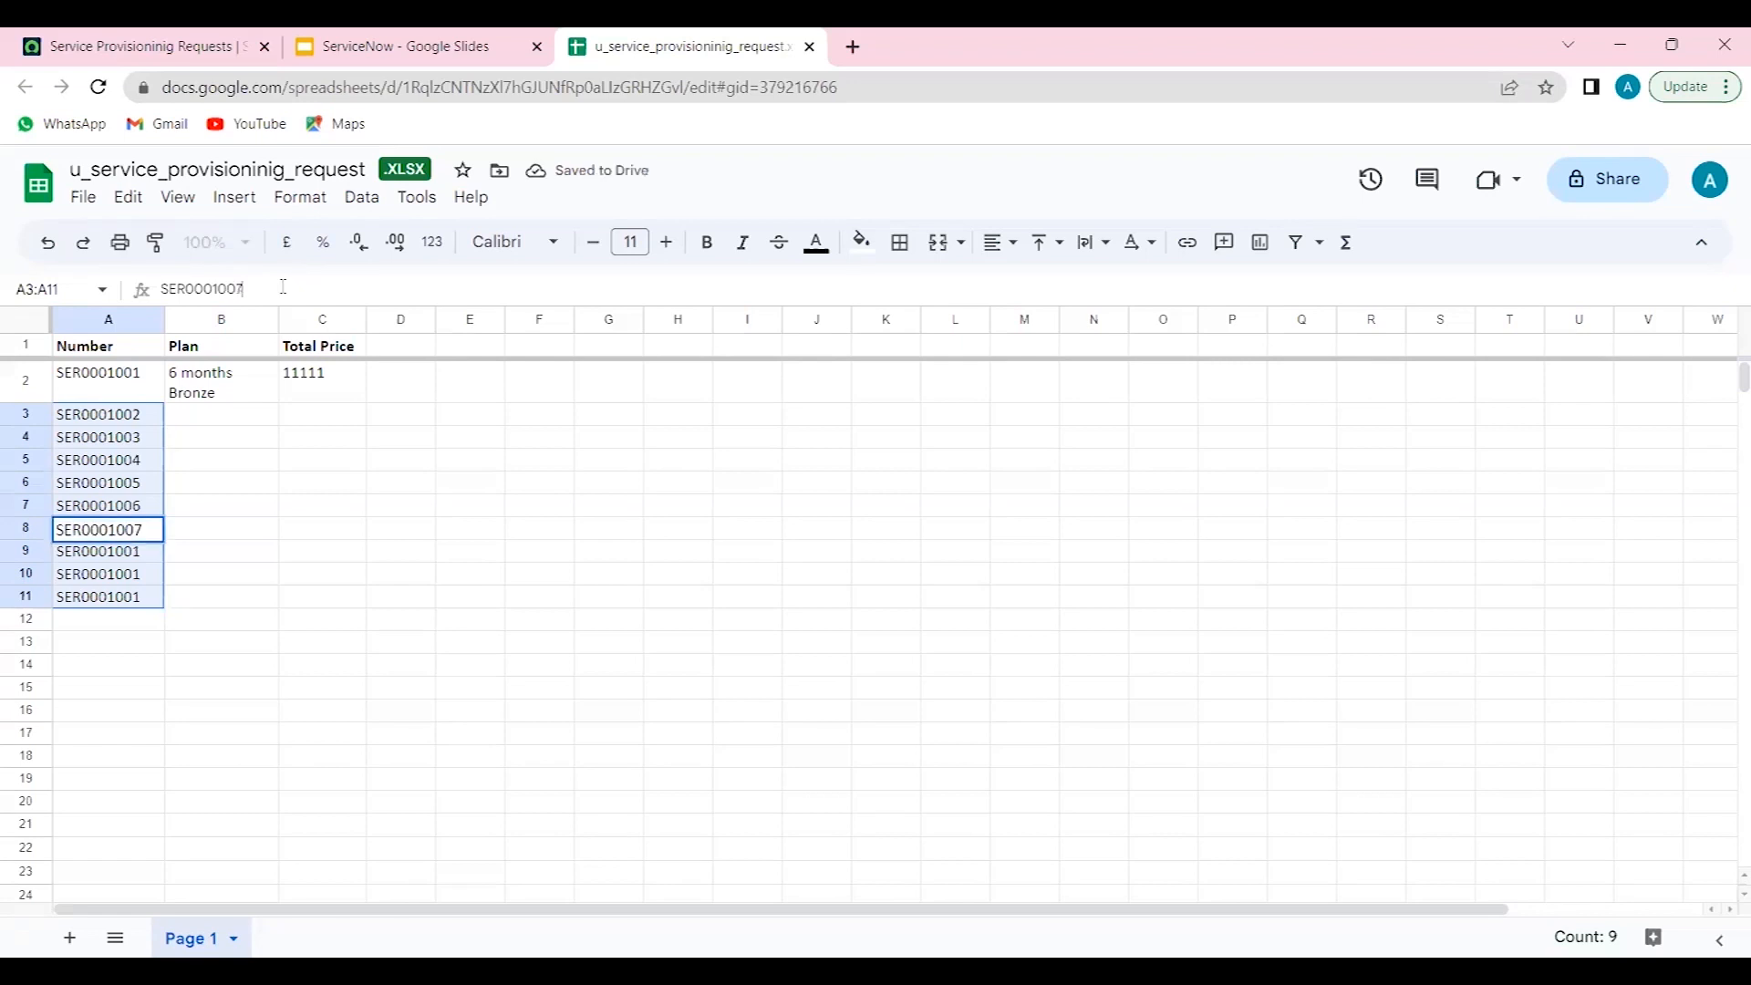
key("Return")
left_click(283, 287)
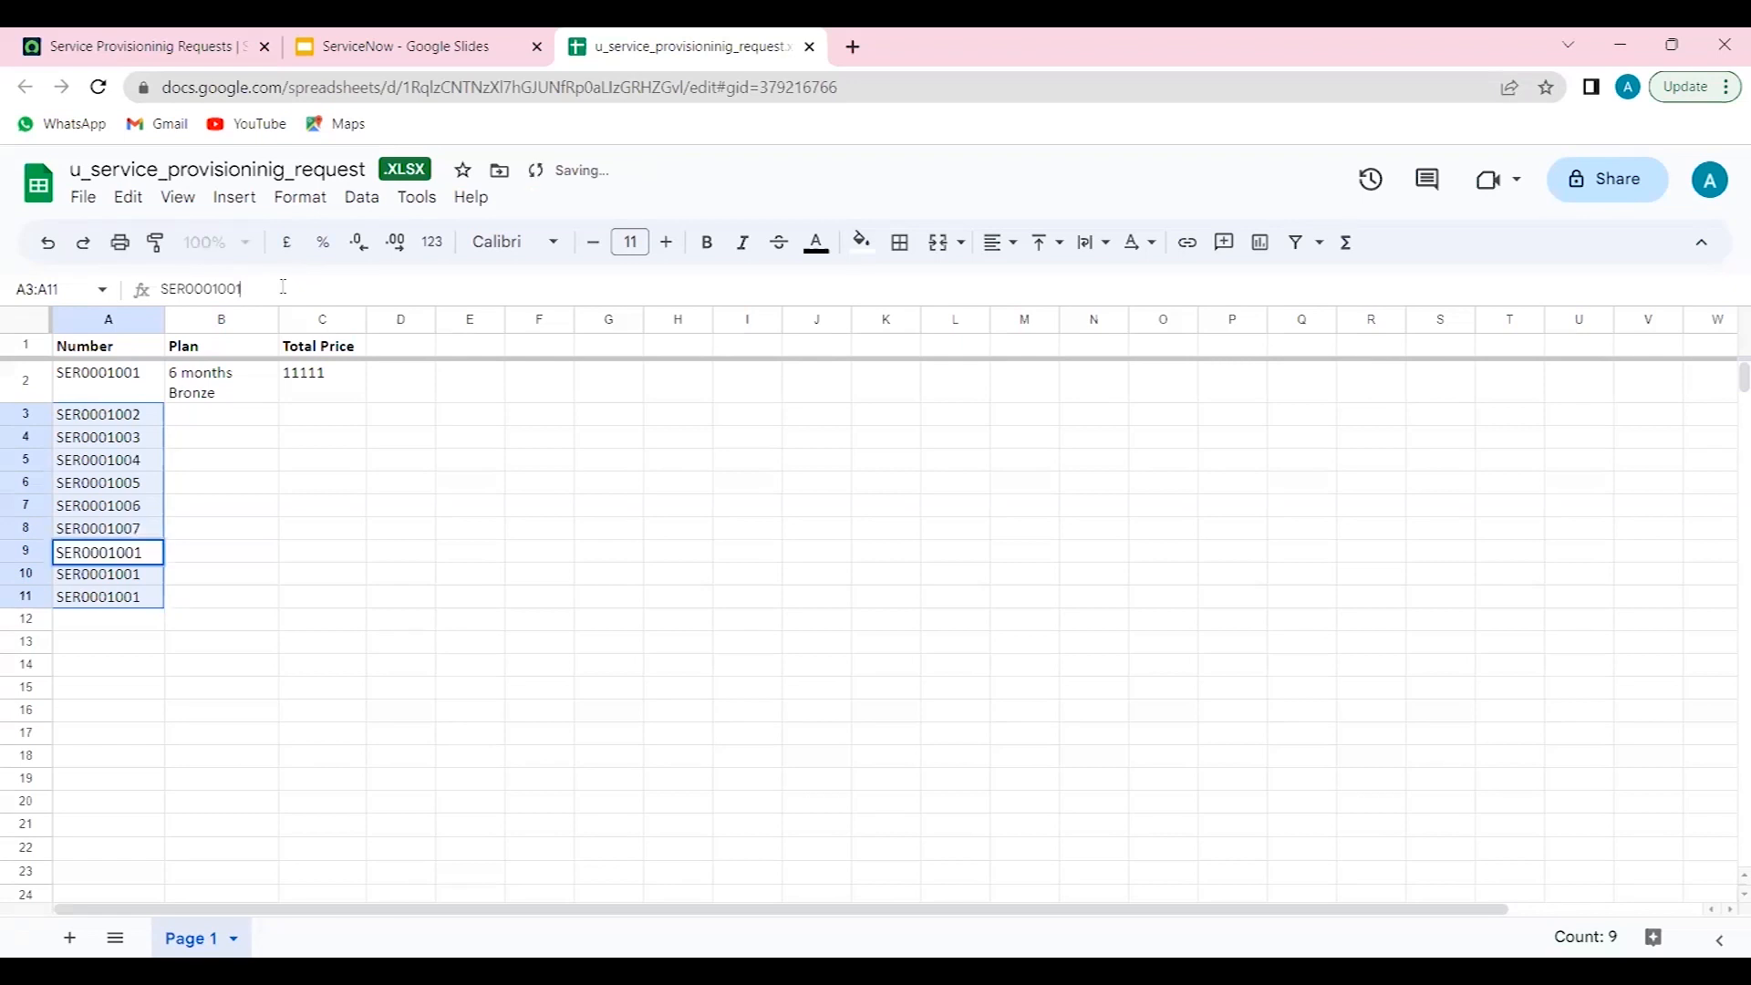
key("BackSpace")
type("8")
key("Return")
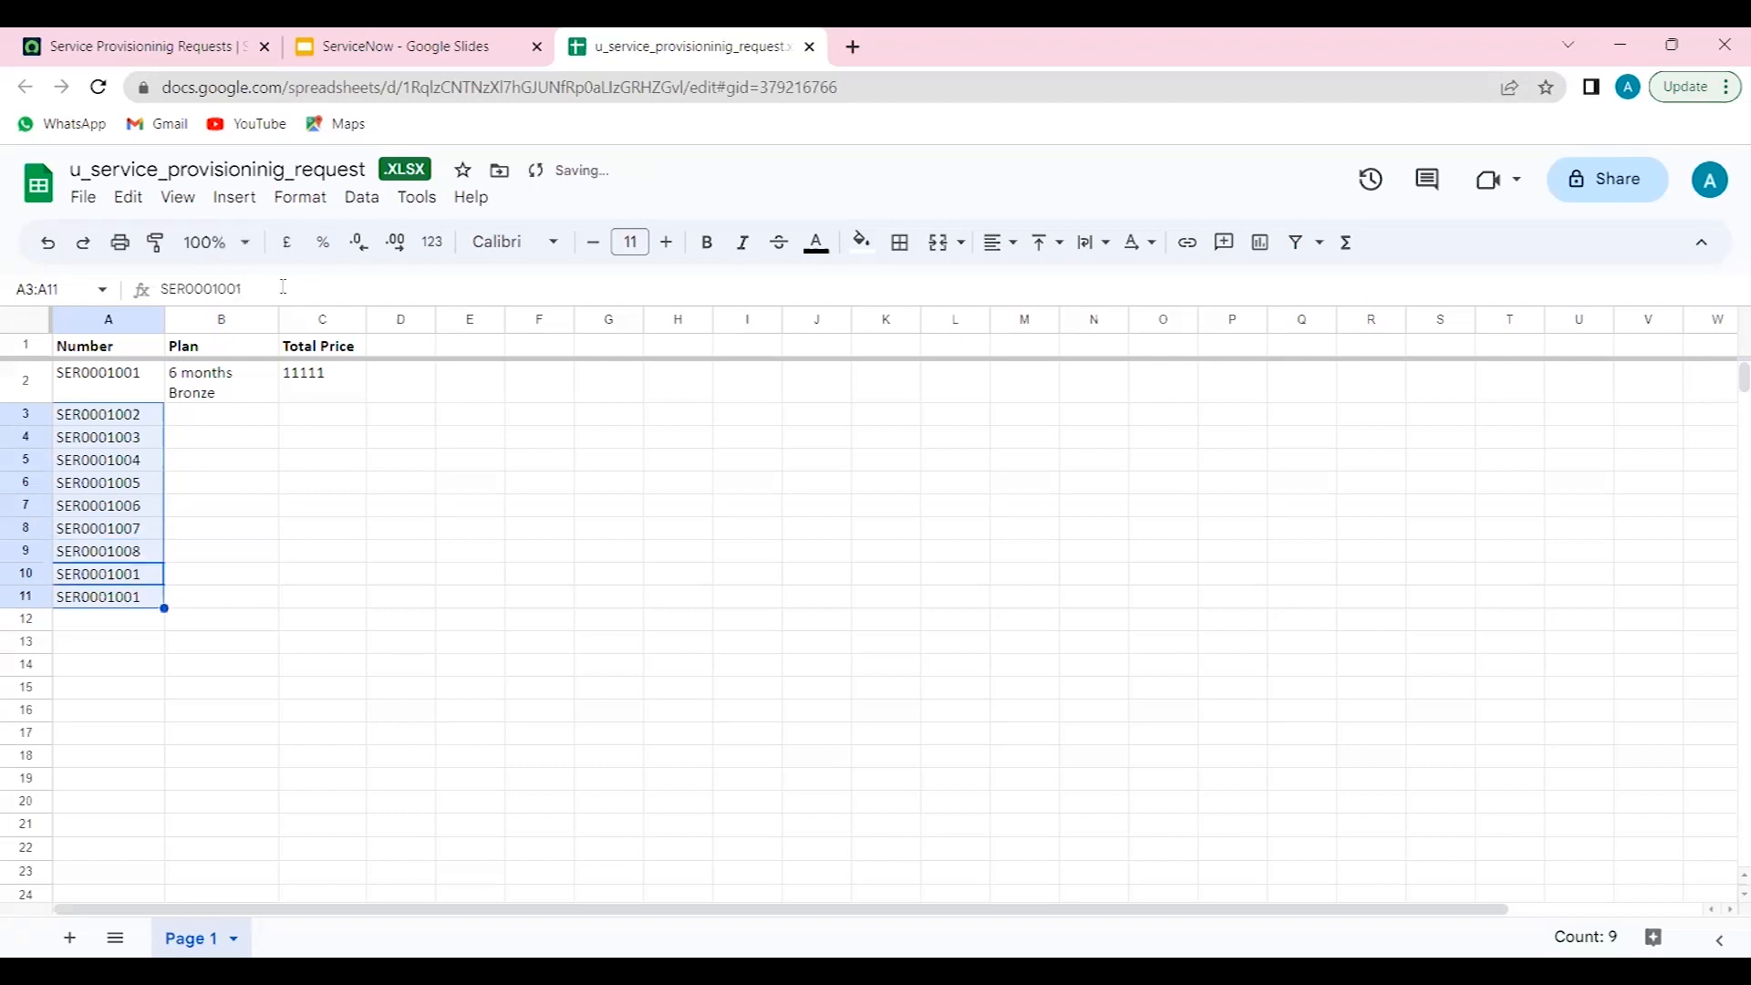
left_click(283, 286)
type("9")
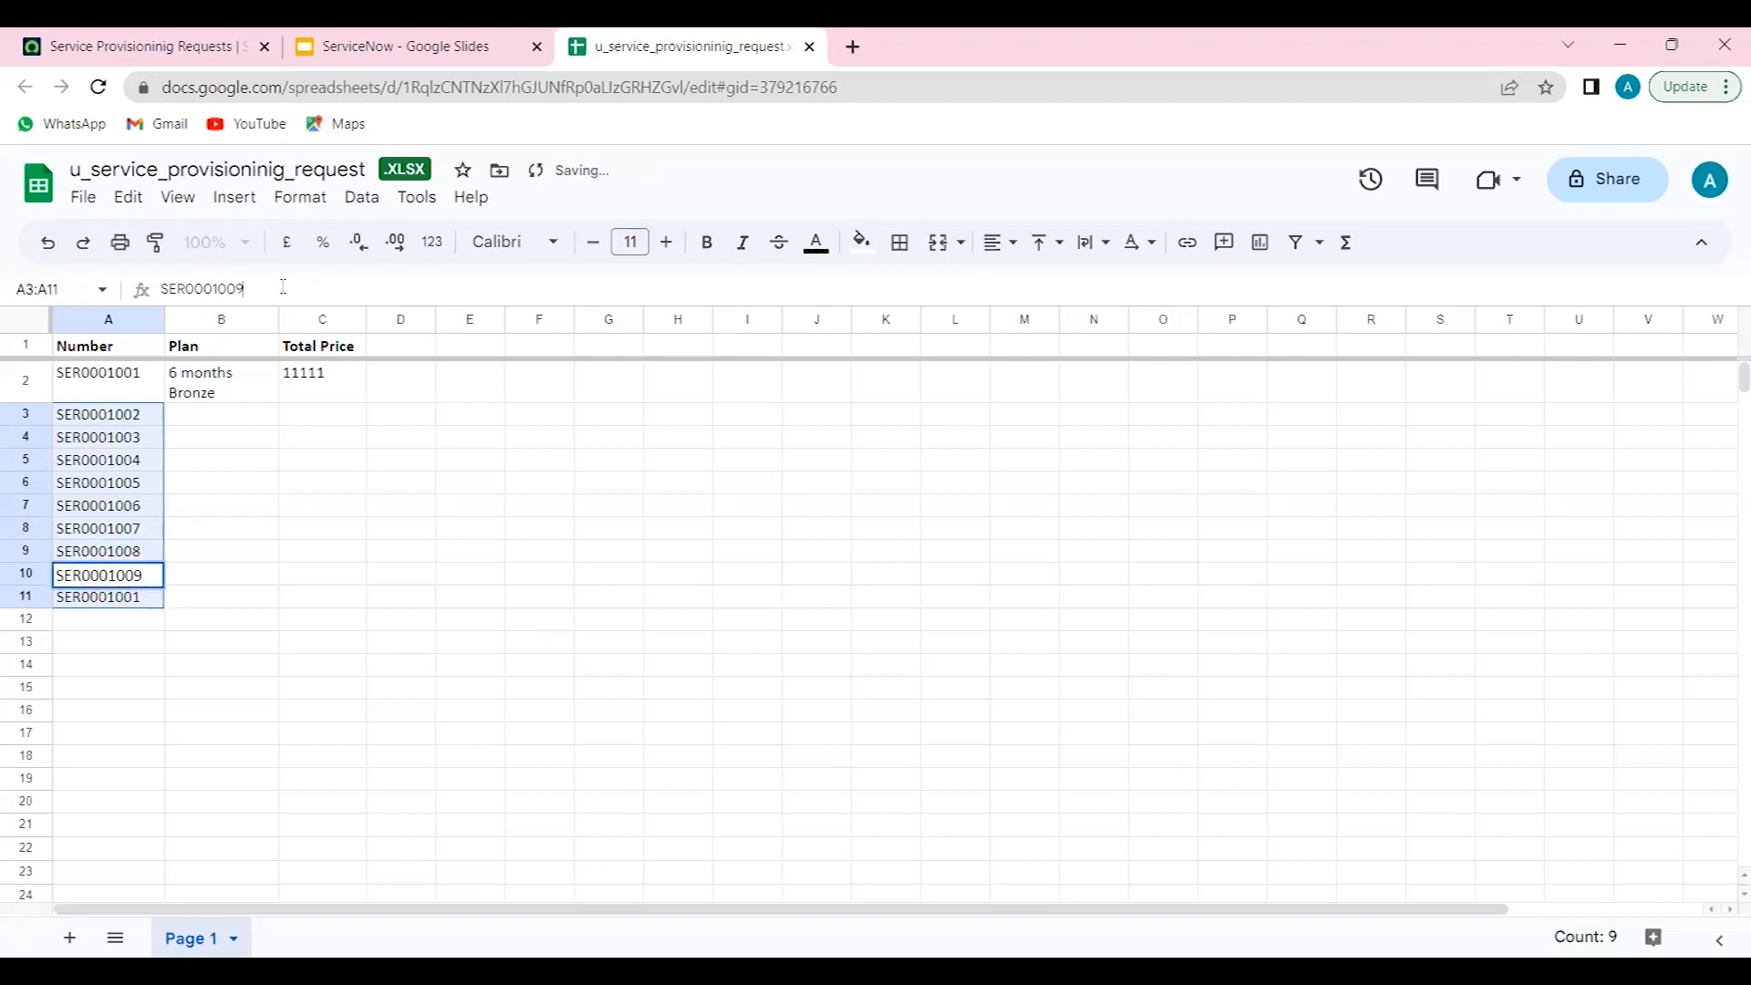
key("Return")
left_click(284, 286)
key("BackSpace")
type("10")
key("Return")
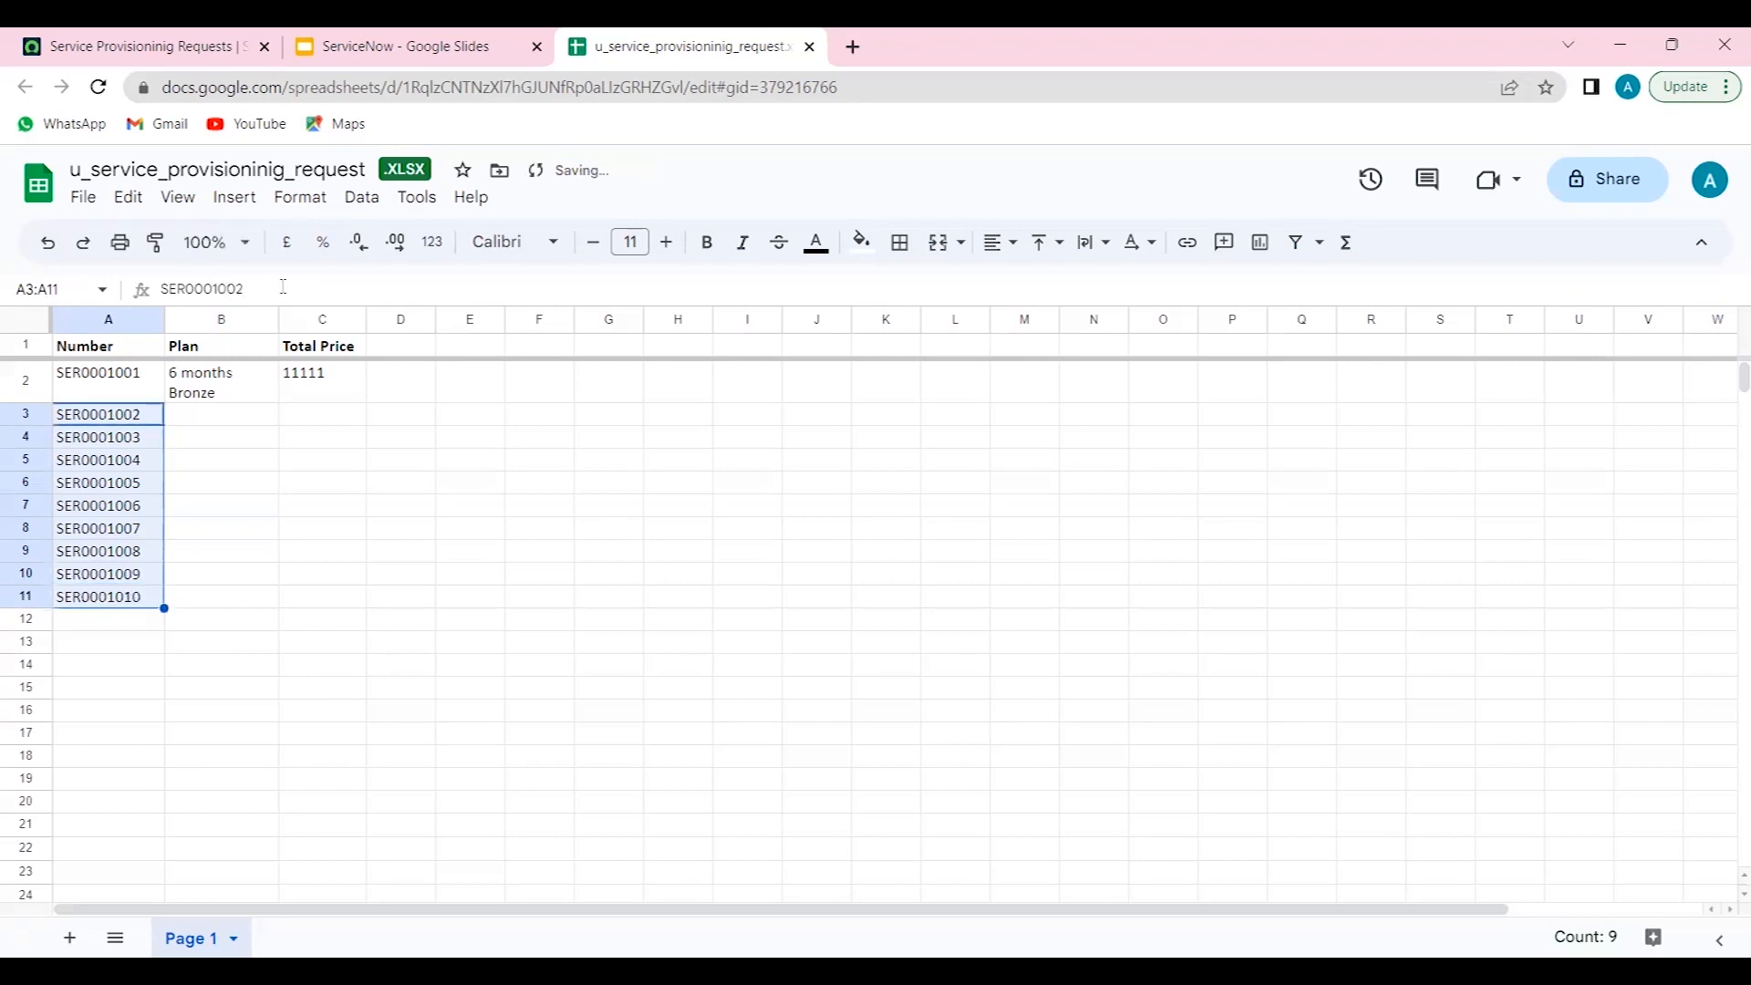
- Delete the original SER0001001 row from the sheet
key("Up")
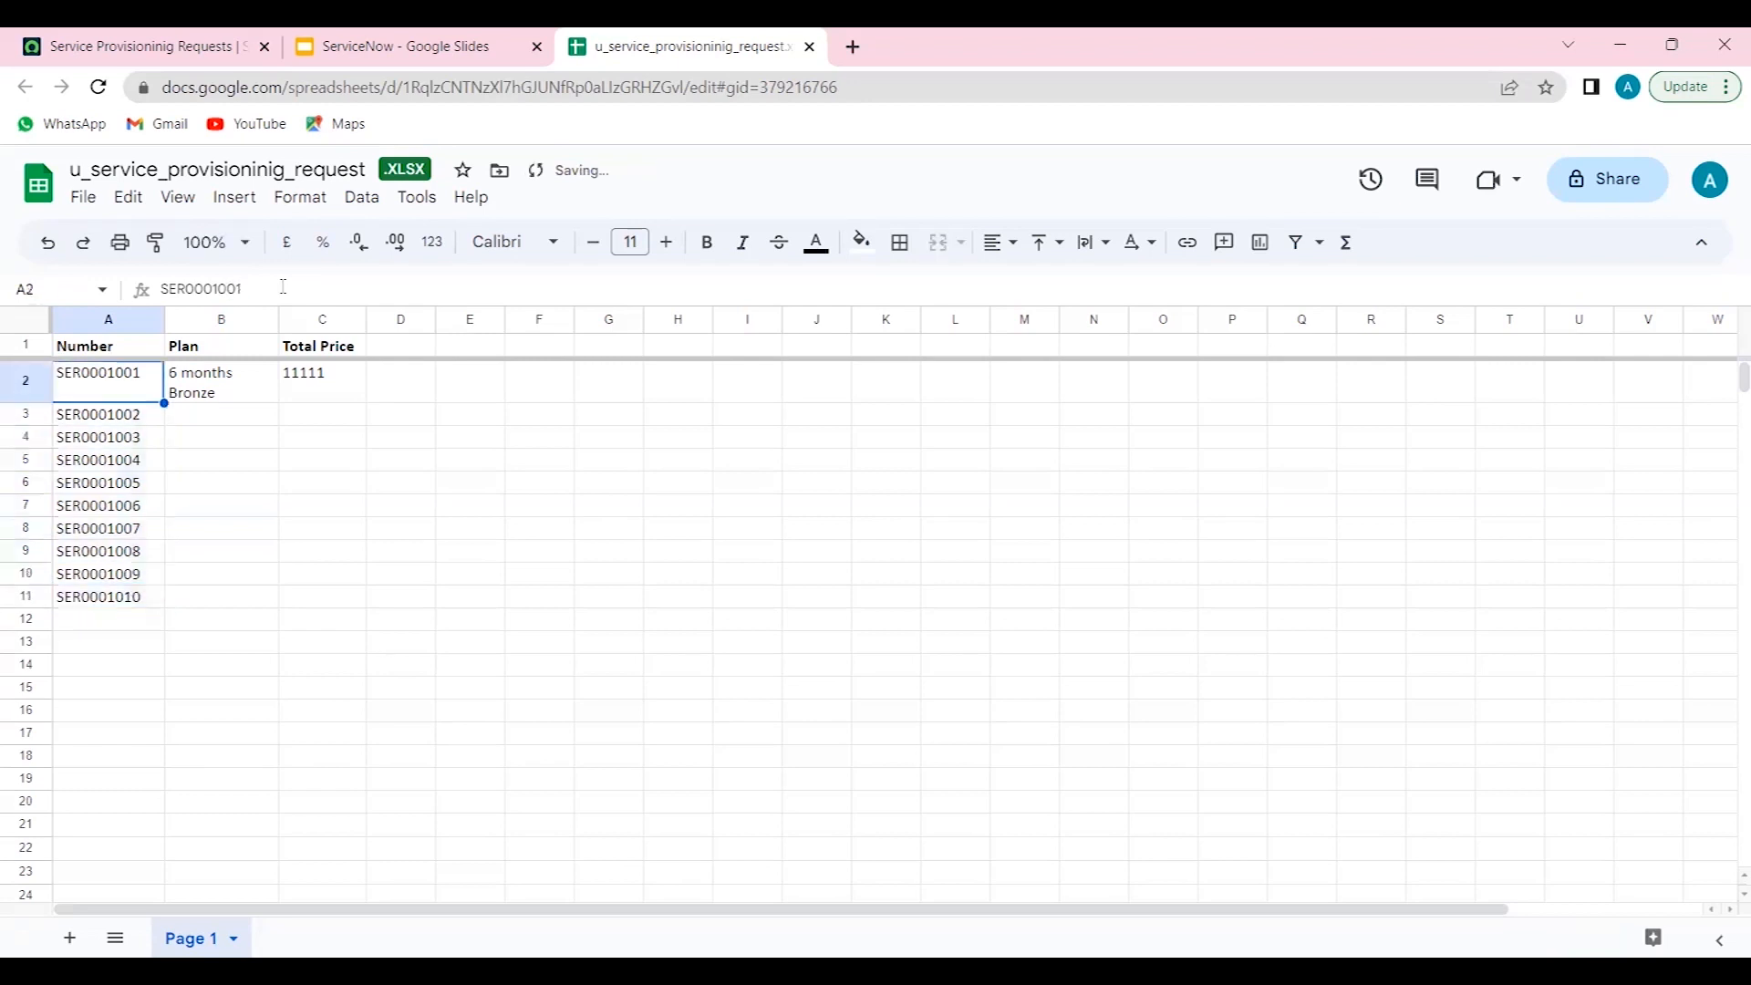
key("shift+Right")
key("shift+Right")
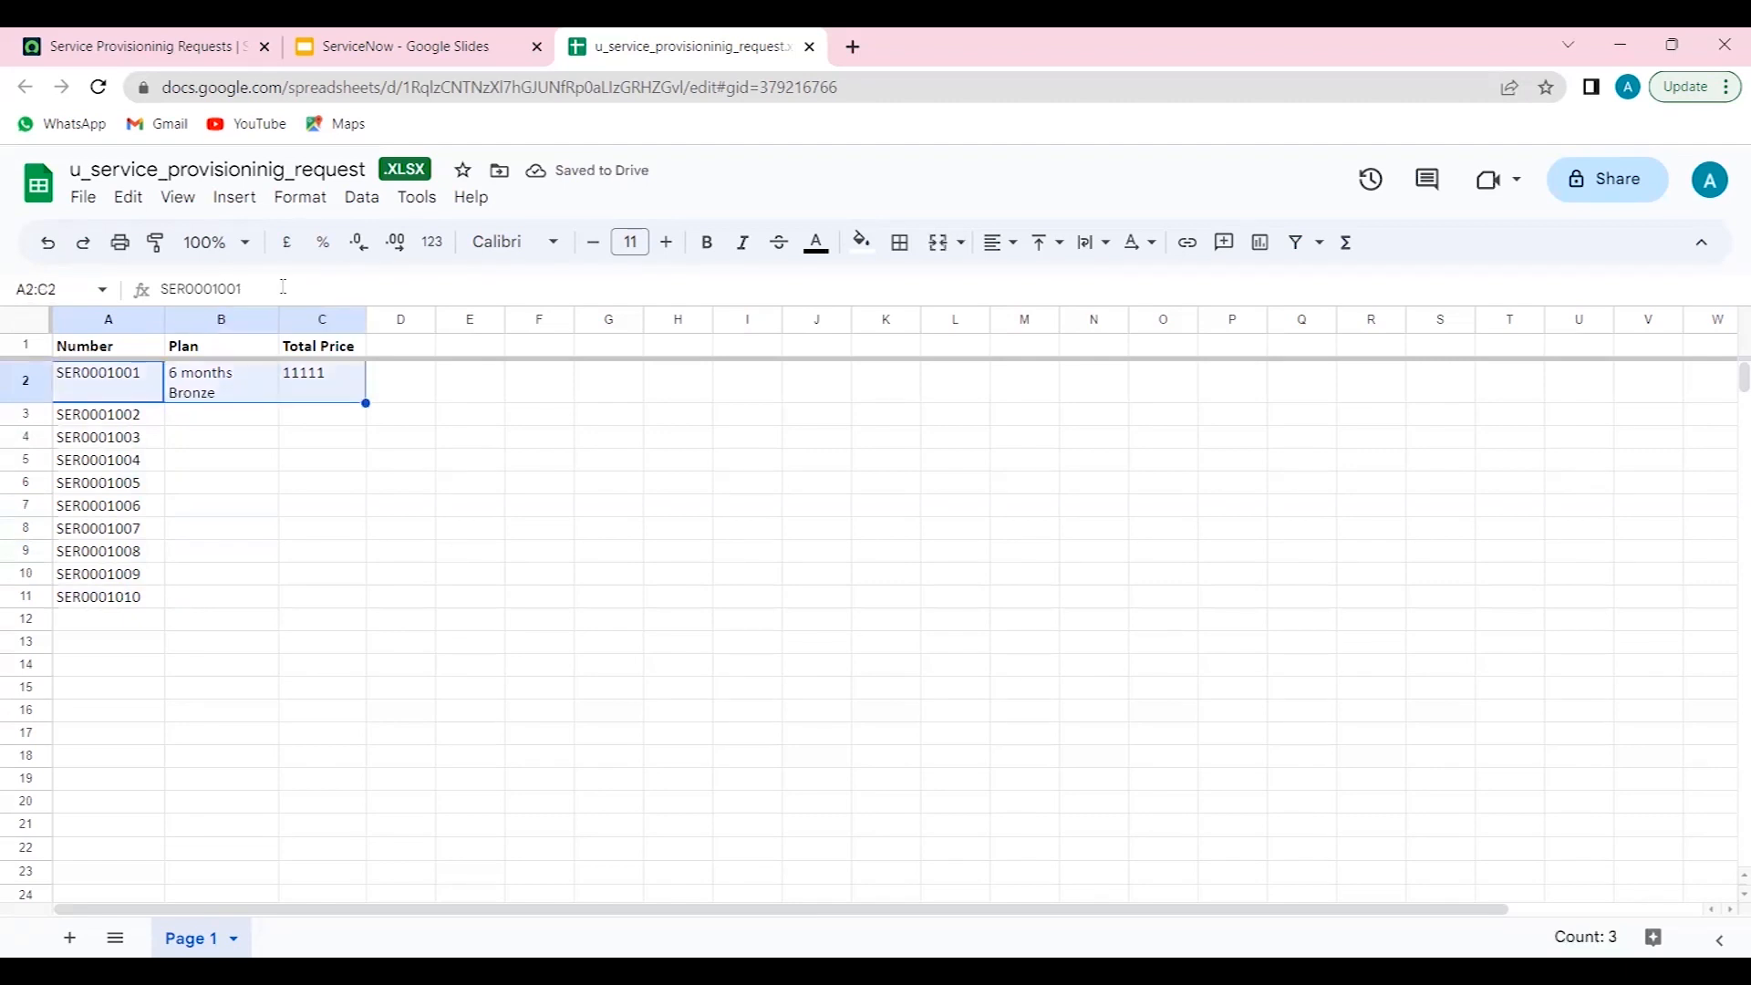
right_click(38, 392)
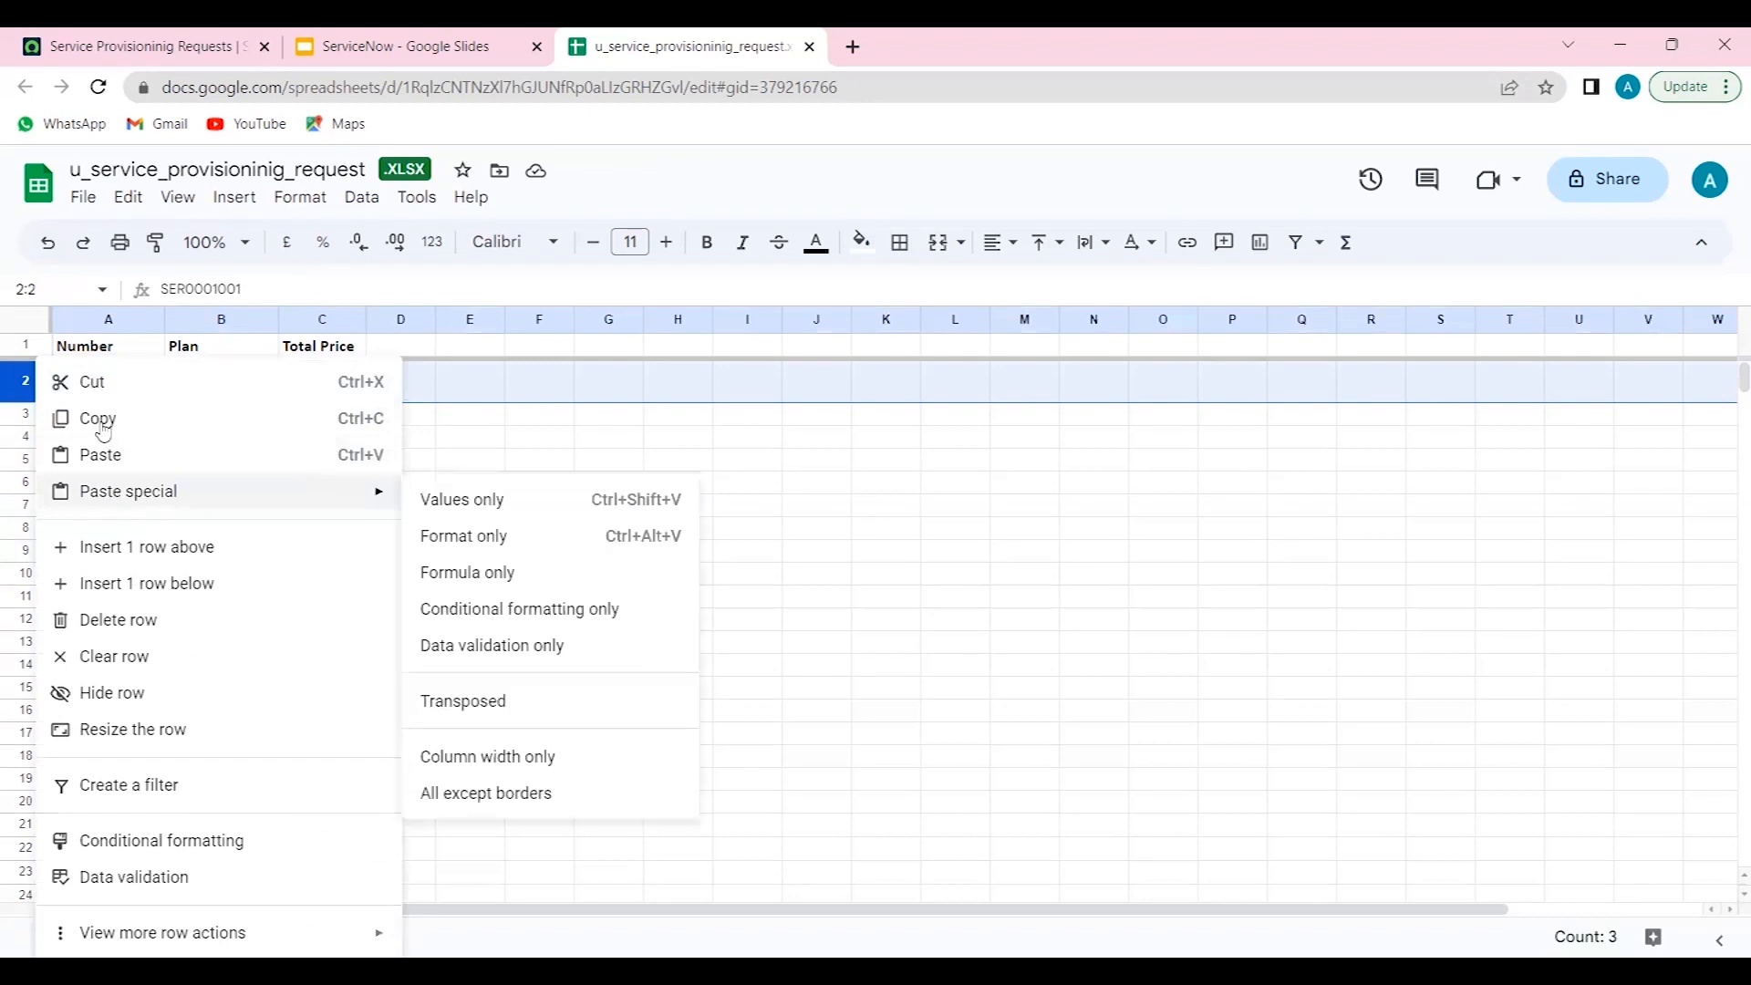
left_click(116, 630)
- Fill the Plan column for rows 2 to 7 with Gold, Silver, Bronze, Platinum, Gold and Silver
left_click(236, 379)
double_click(234, 375)
type("Gold")
key("Return")
type("Silve")
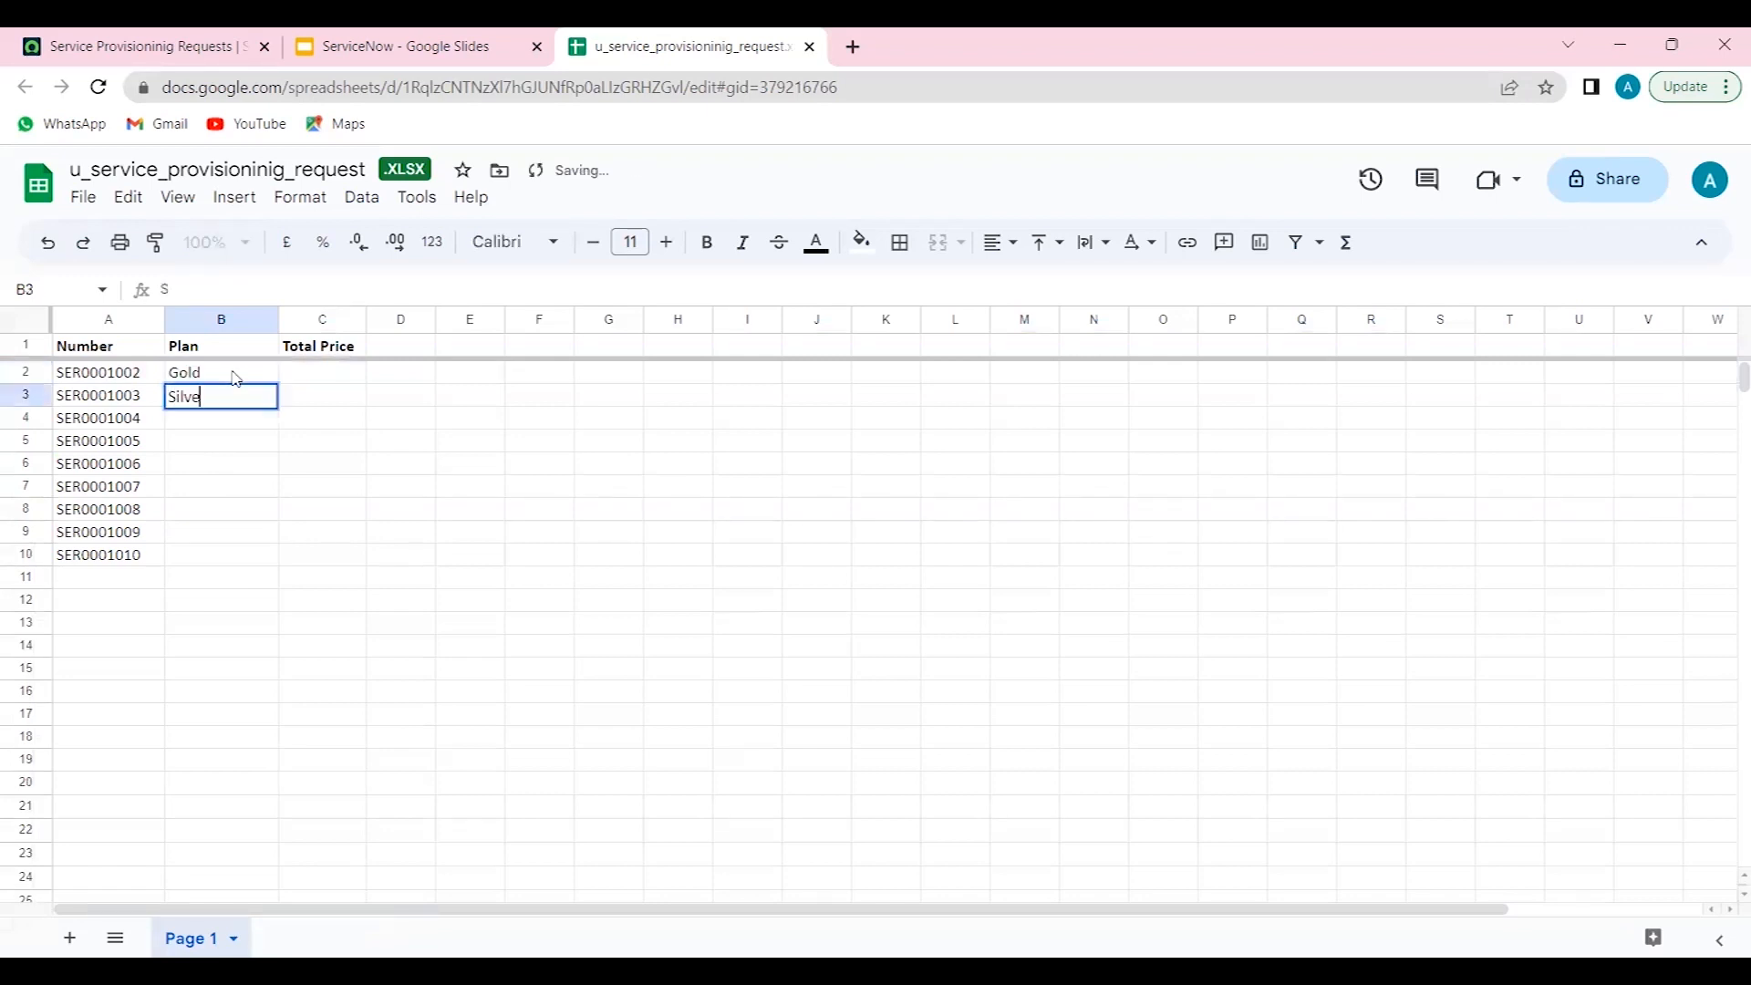
type("r")
key("Return")
type("Bronze")
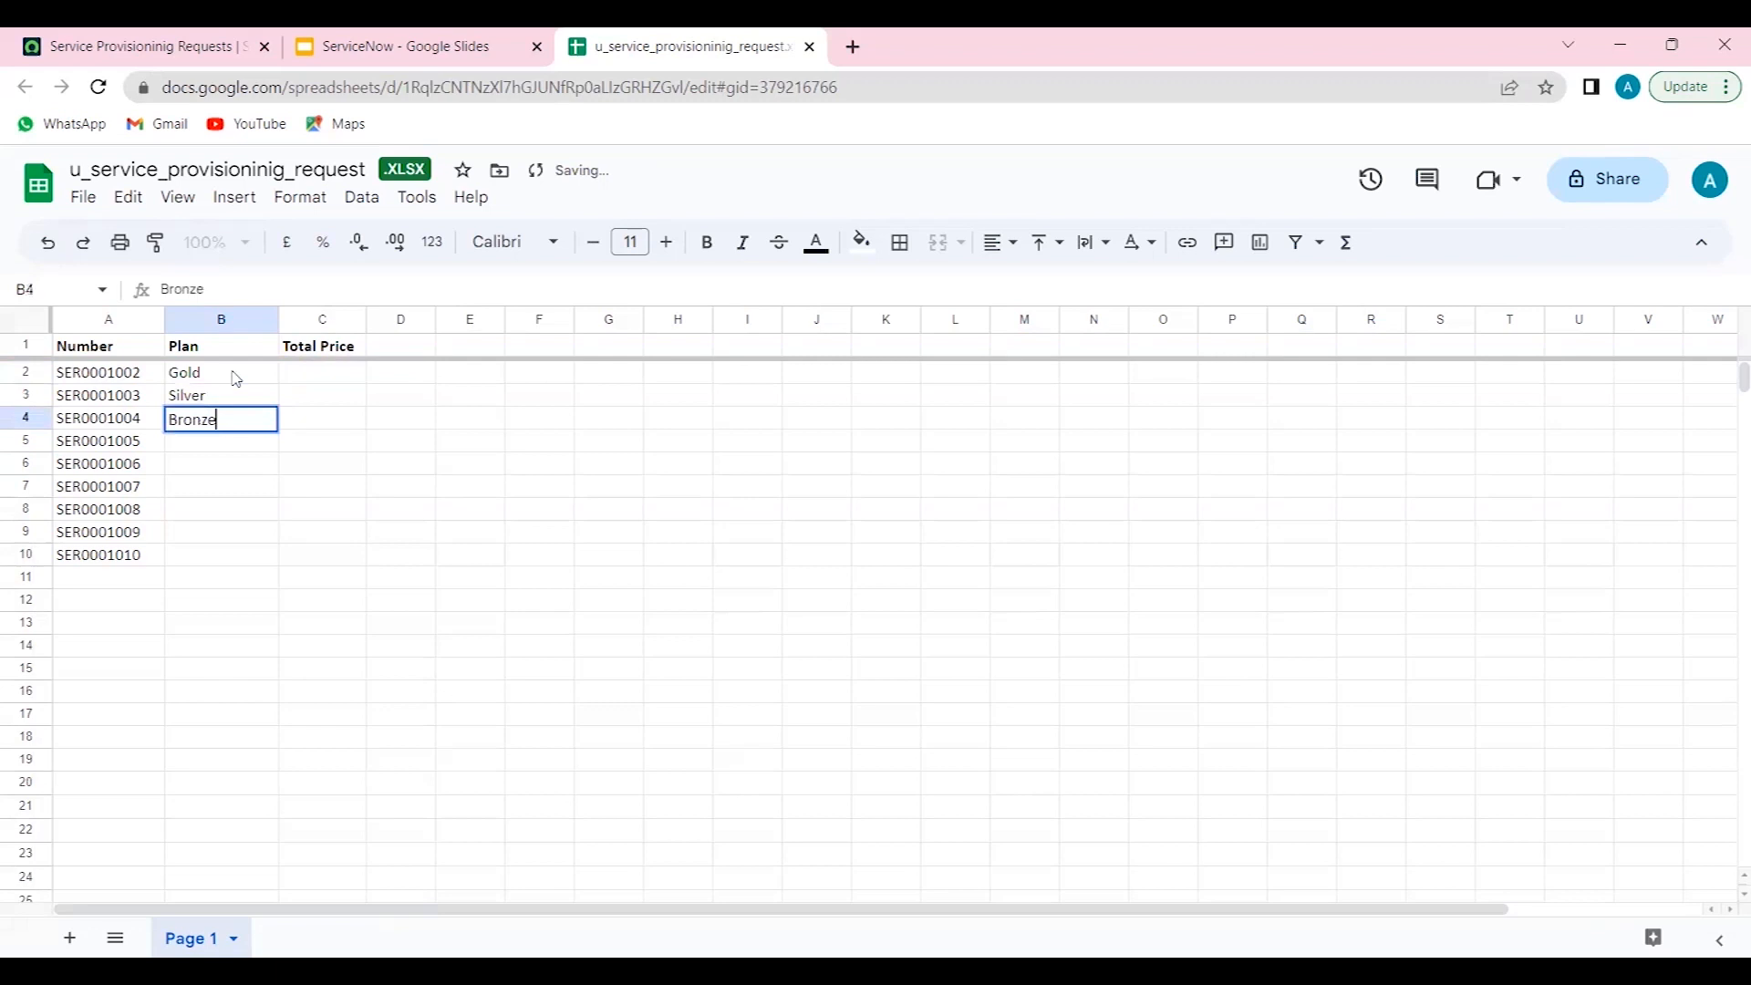
key("Return")
type("Platinum")
key("Return")
type("Gold")
key("Return")
type("Silver")
key("Return")
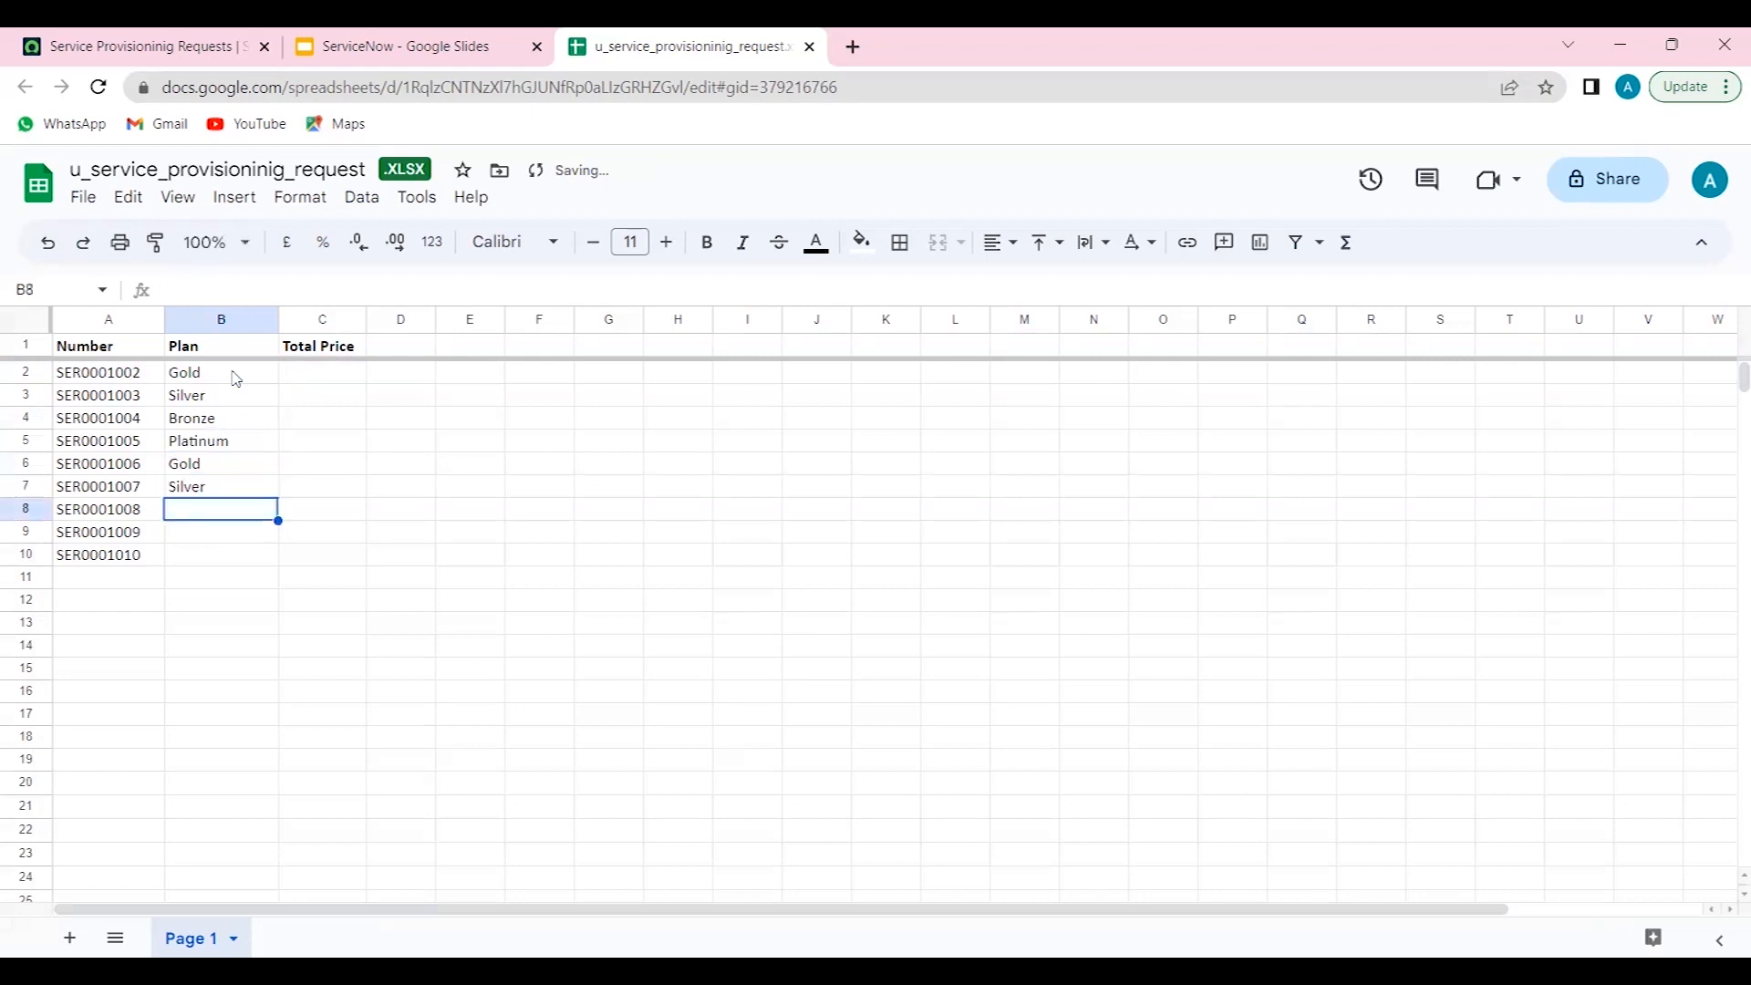
- Enter Platinum, Diamond and Silver as the plans for rows 8 to 10
type("Platinum")
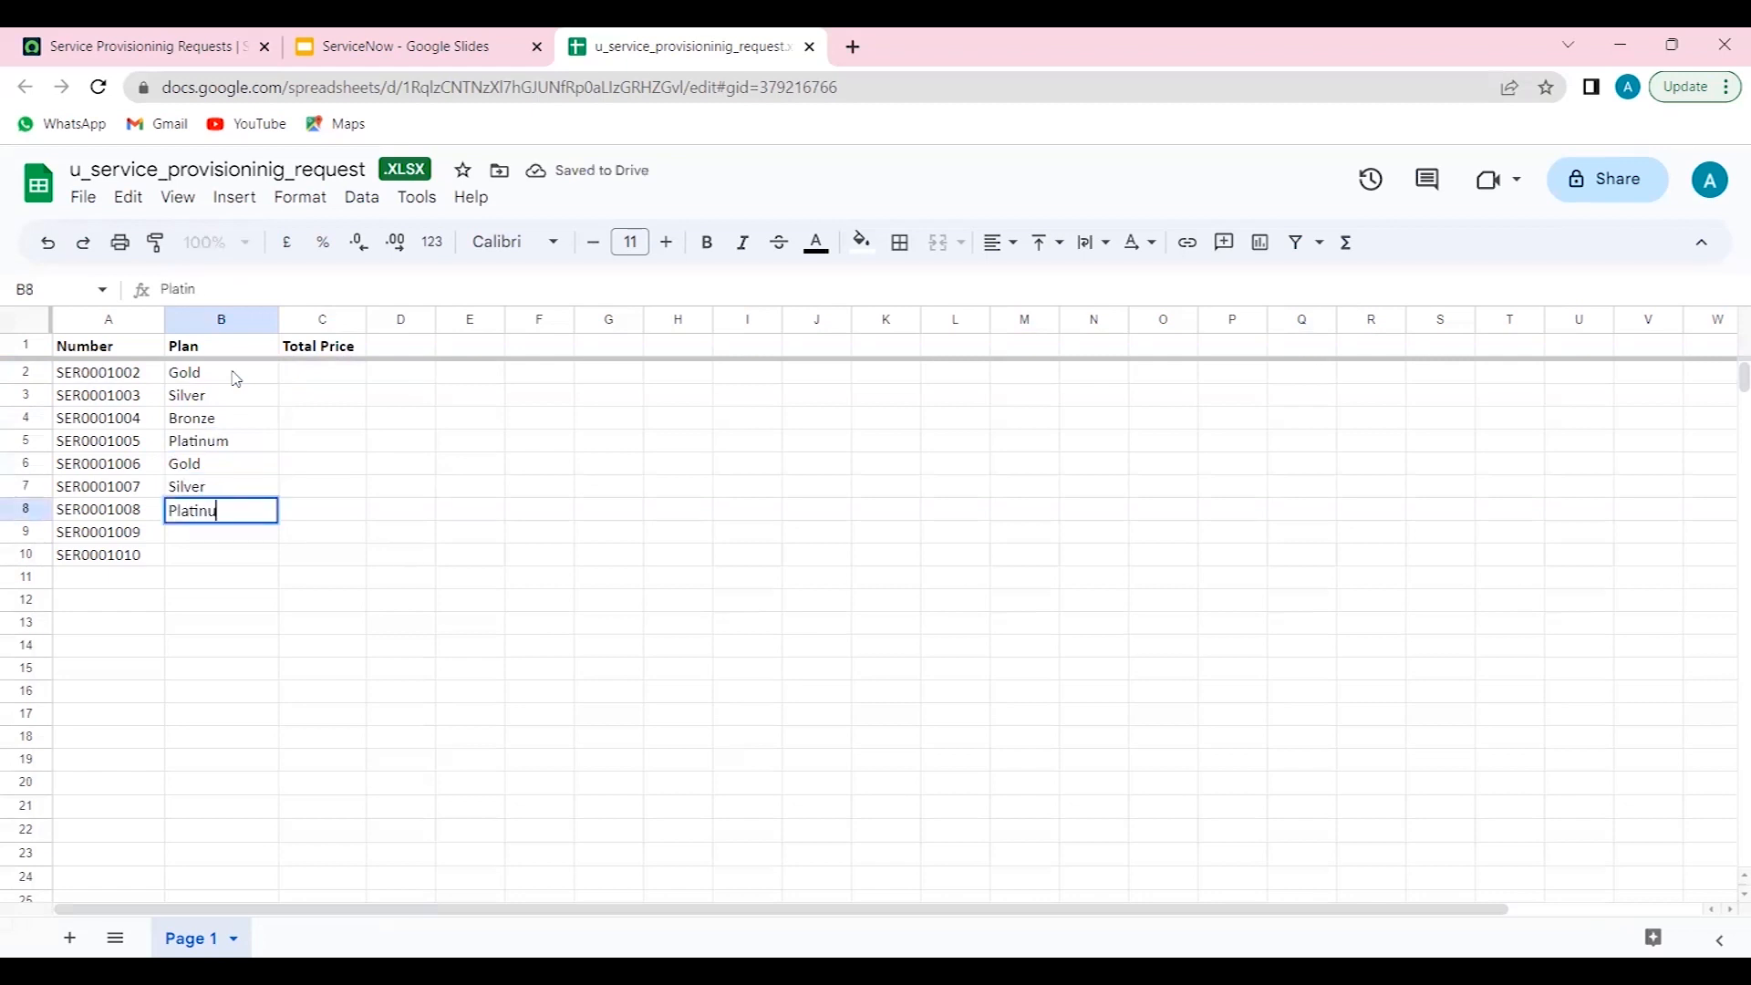
key("Return")
type("Diamon")
key("Return")
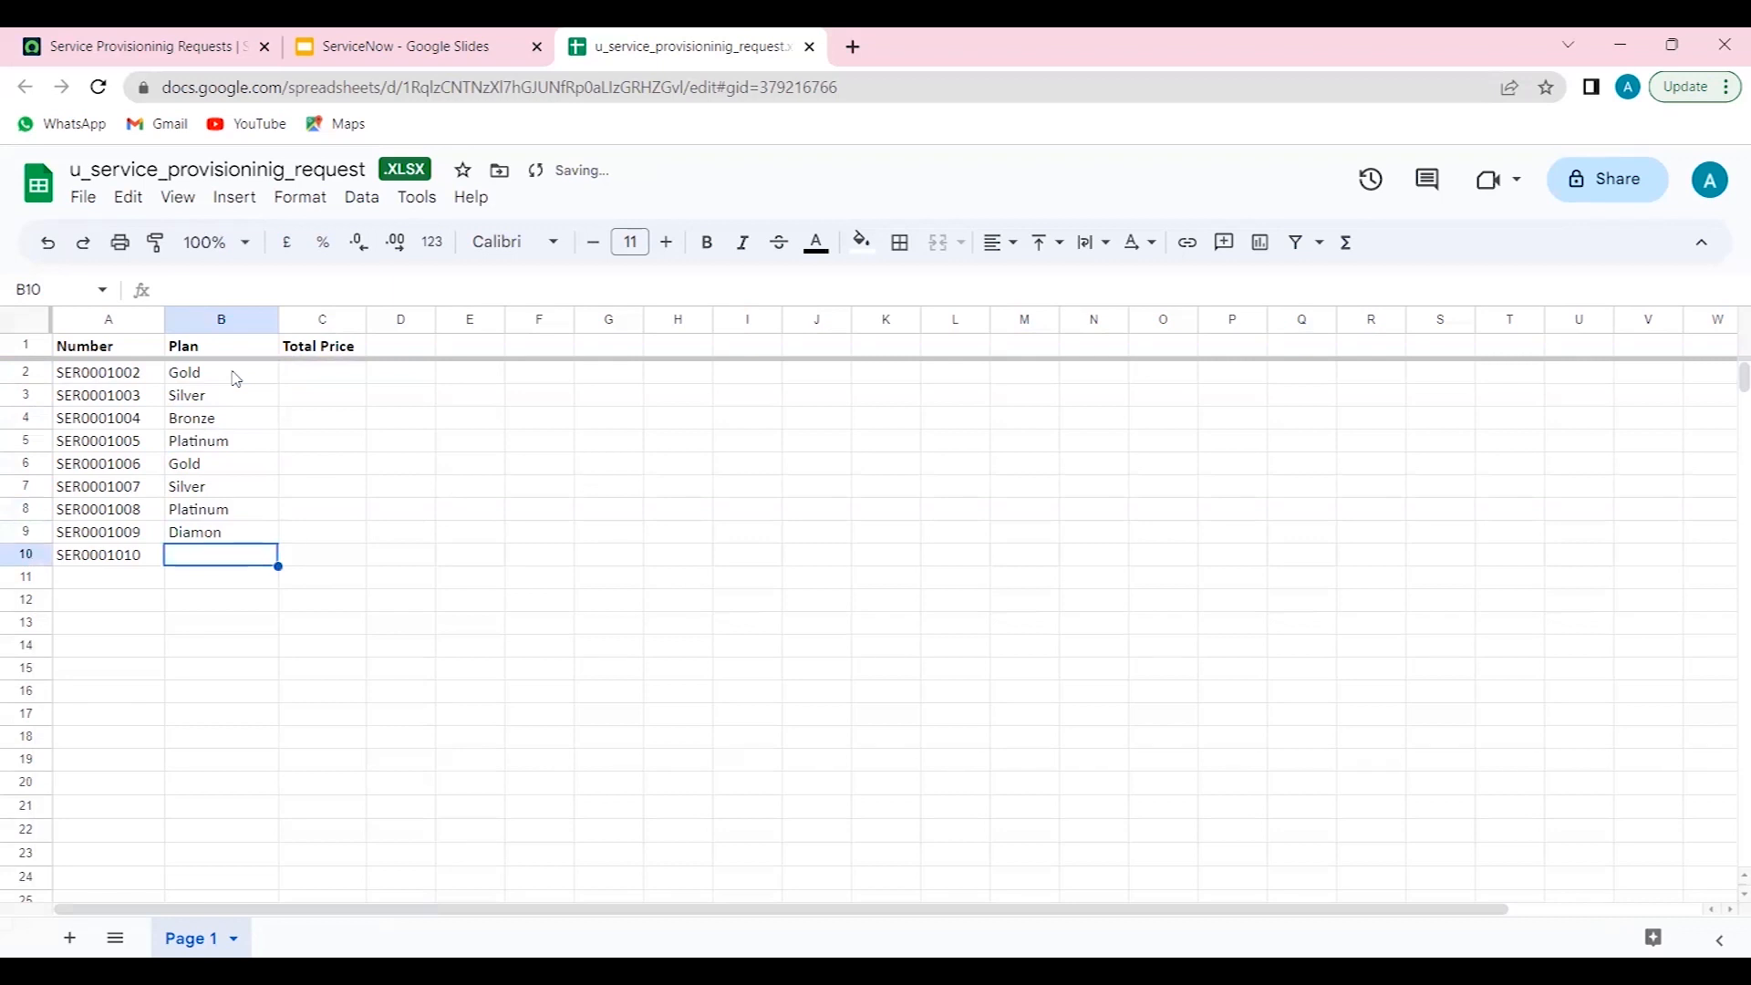
key("Up")
type("Diamond")
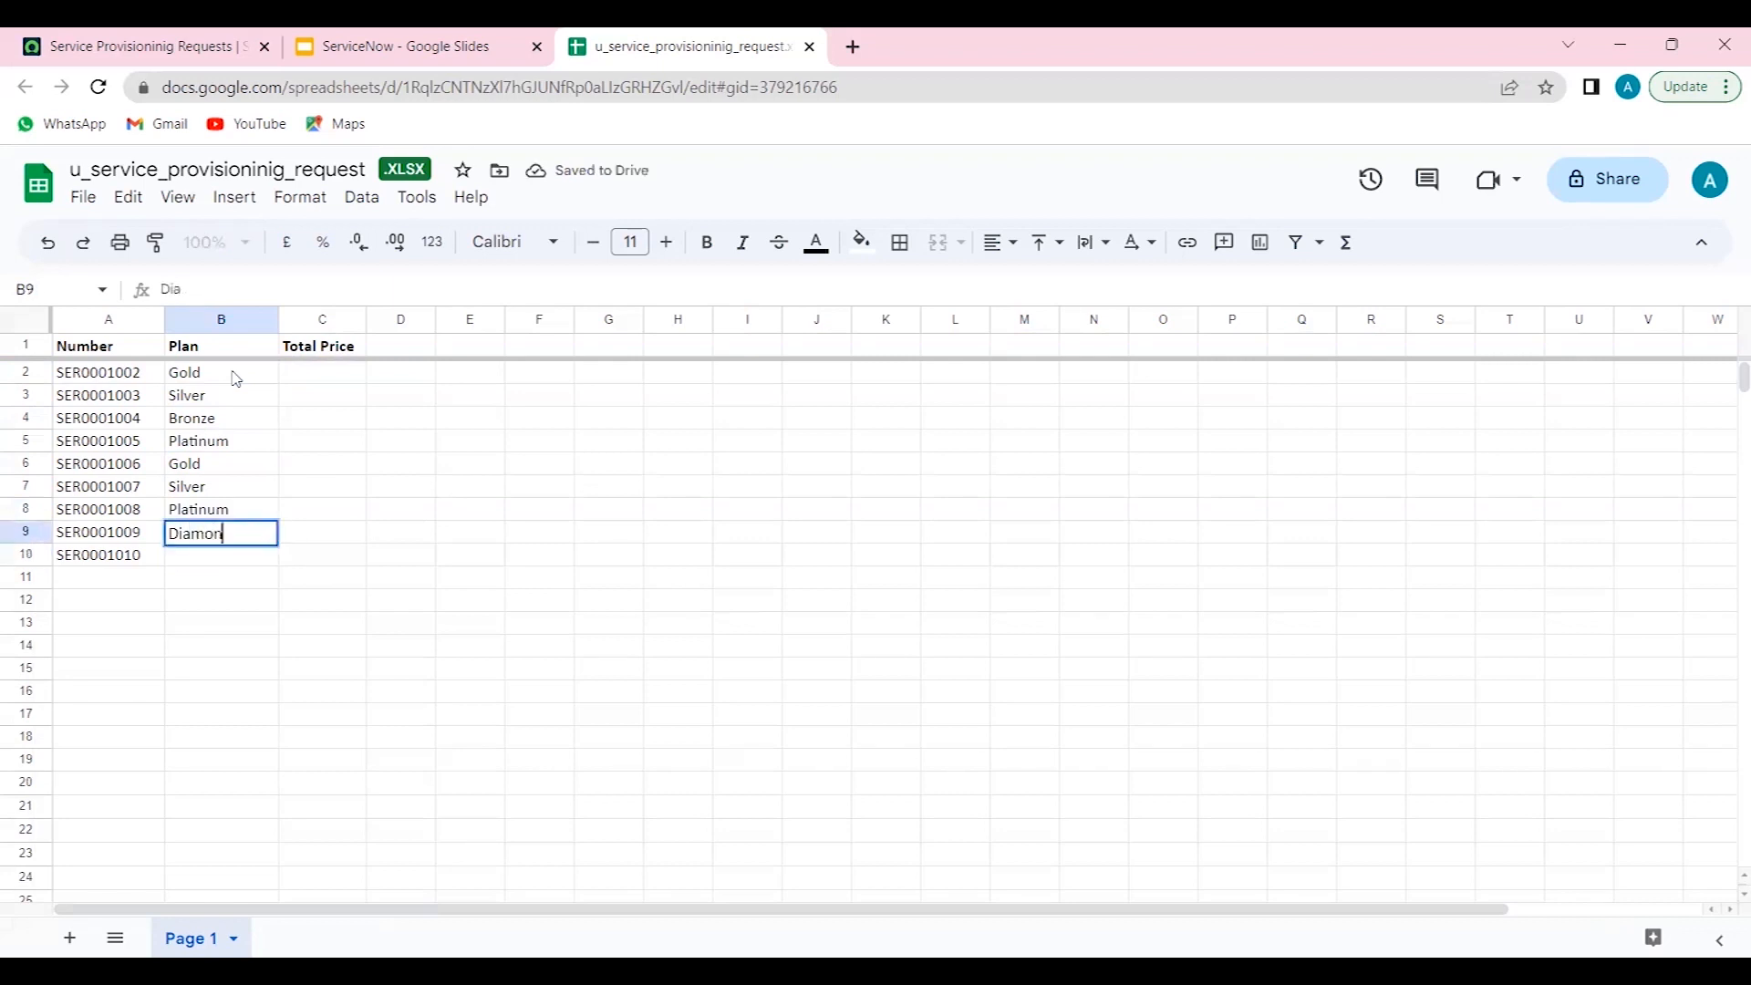
key("Return")
type("Silver")
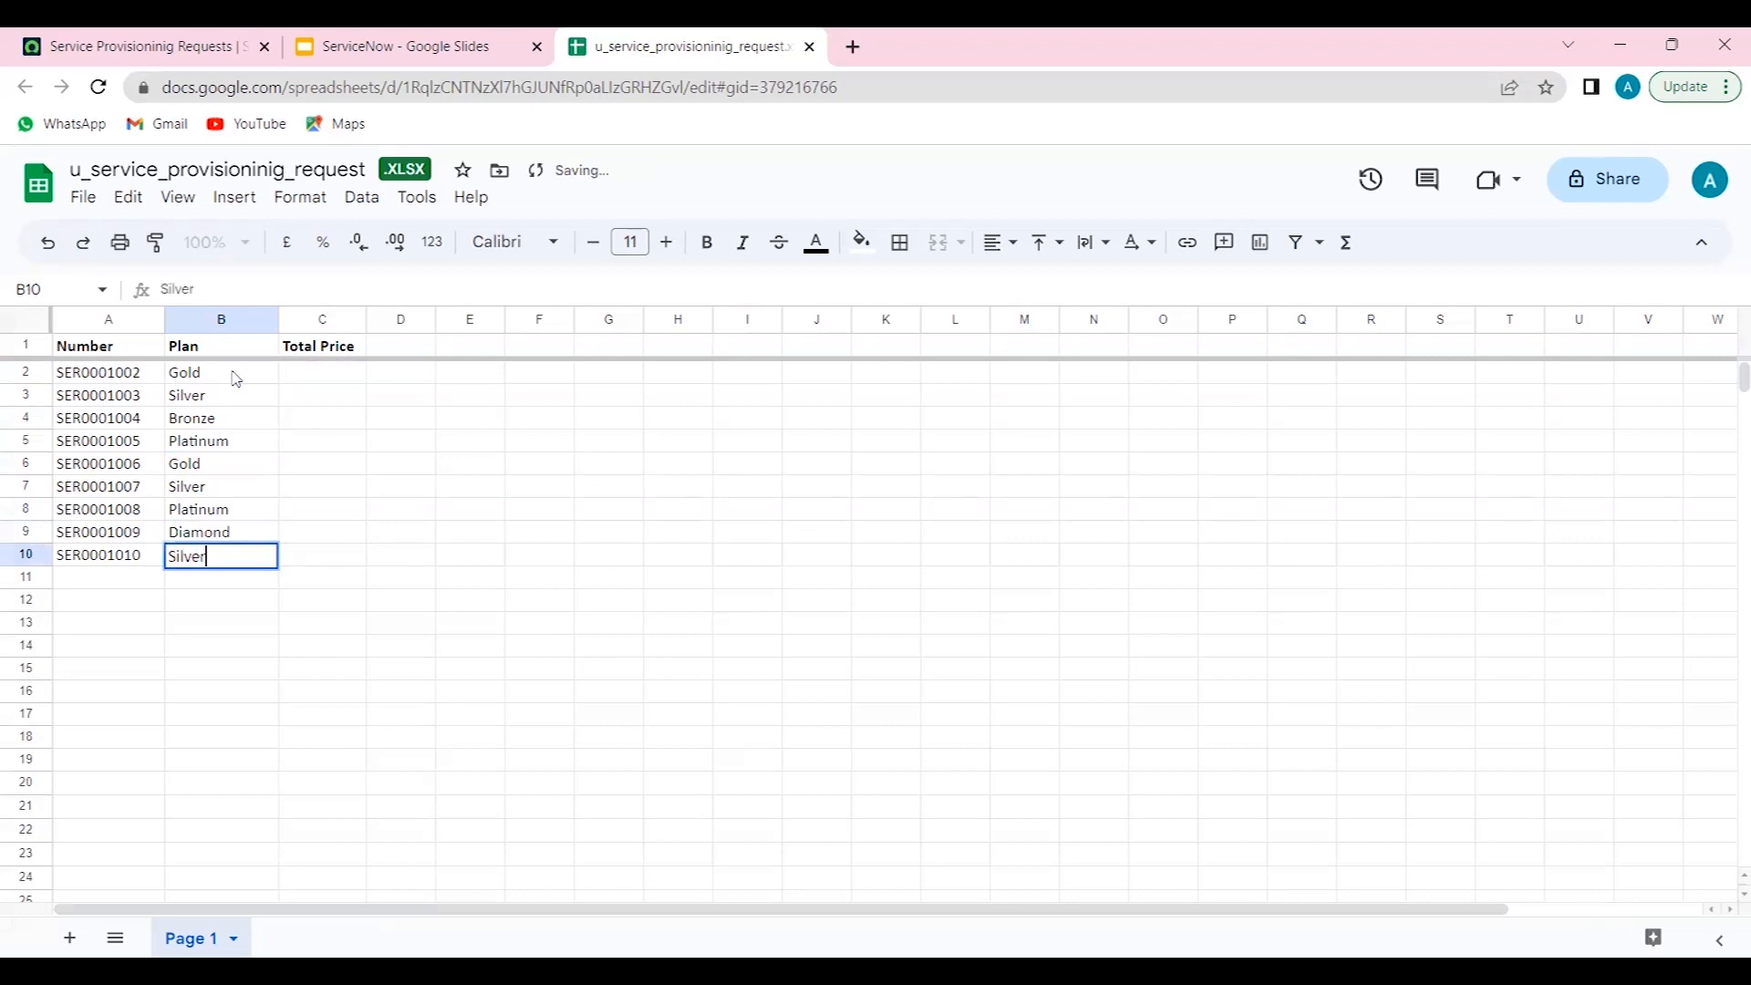
key("Tab")
- Enter Total Prices 1000, 2000, 2500 and 1000 for rows 2 to 5
key("Up")
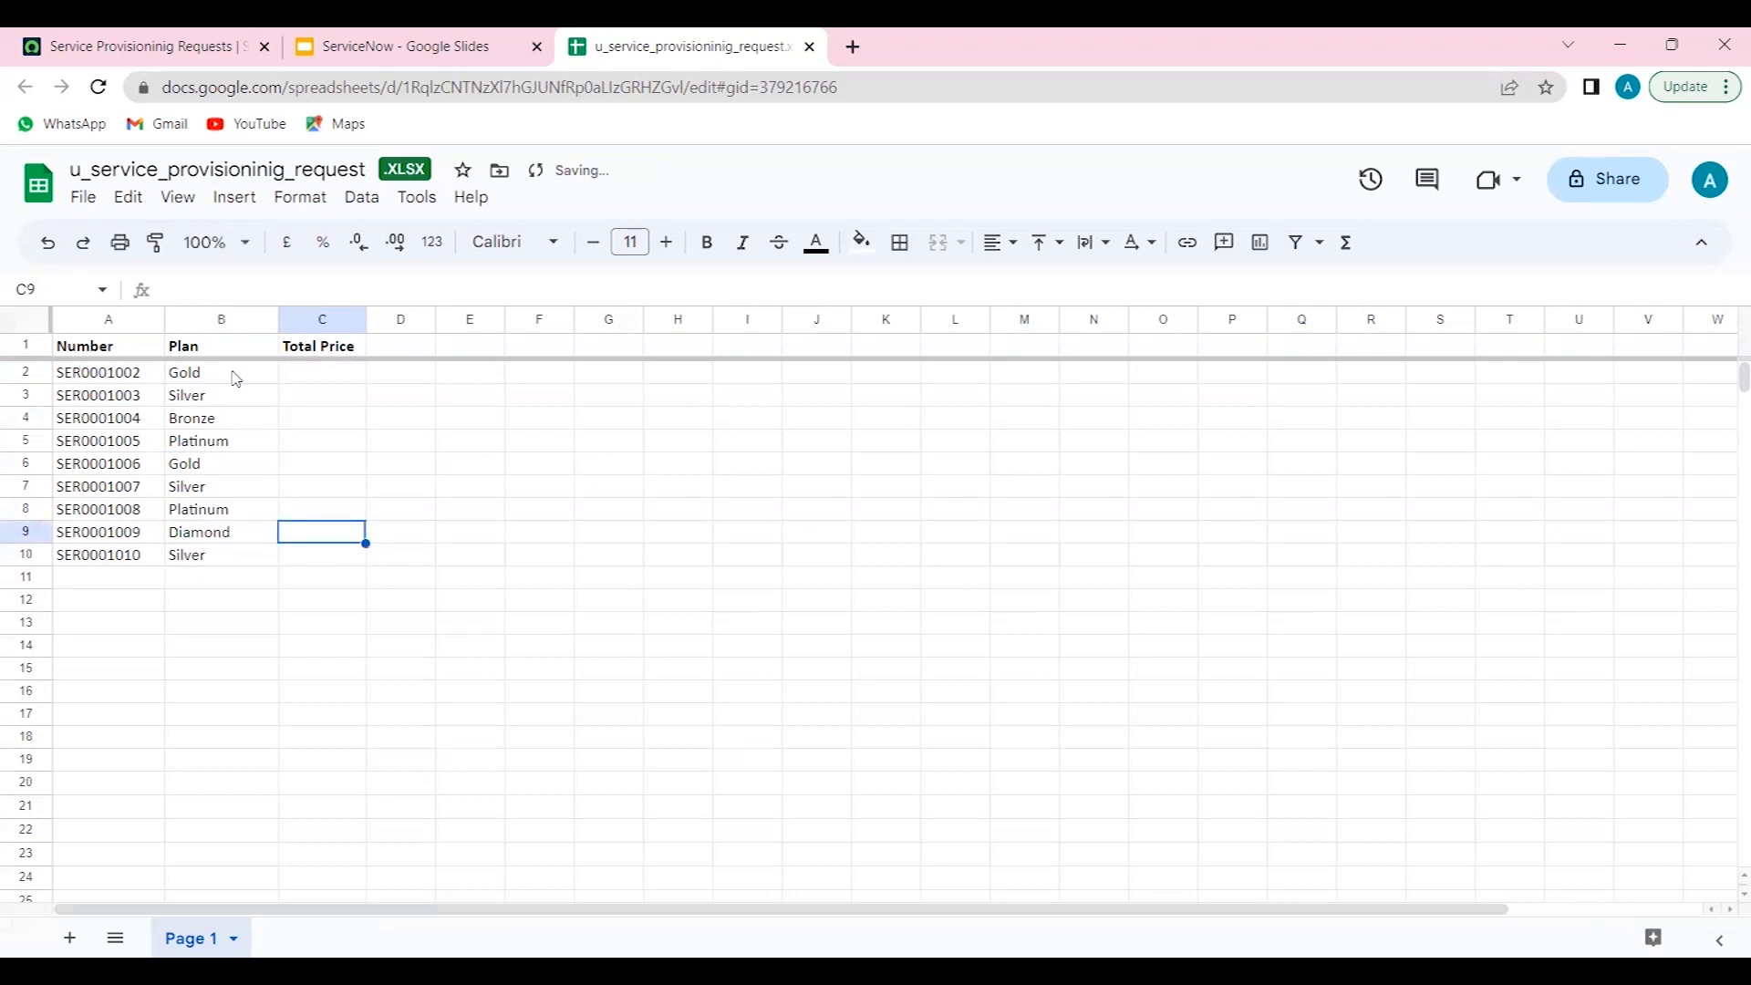
key("Up")
key("Up")
key("Up")
key("Up")
key("Up")
key("Up")
key("Up")
type("1000")
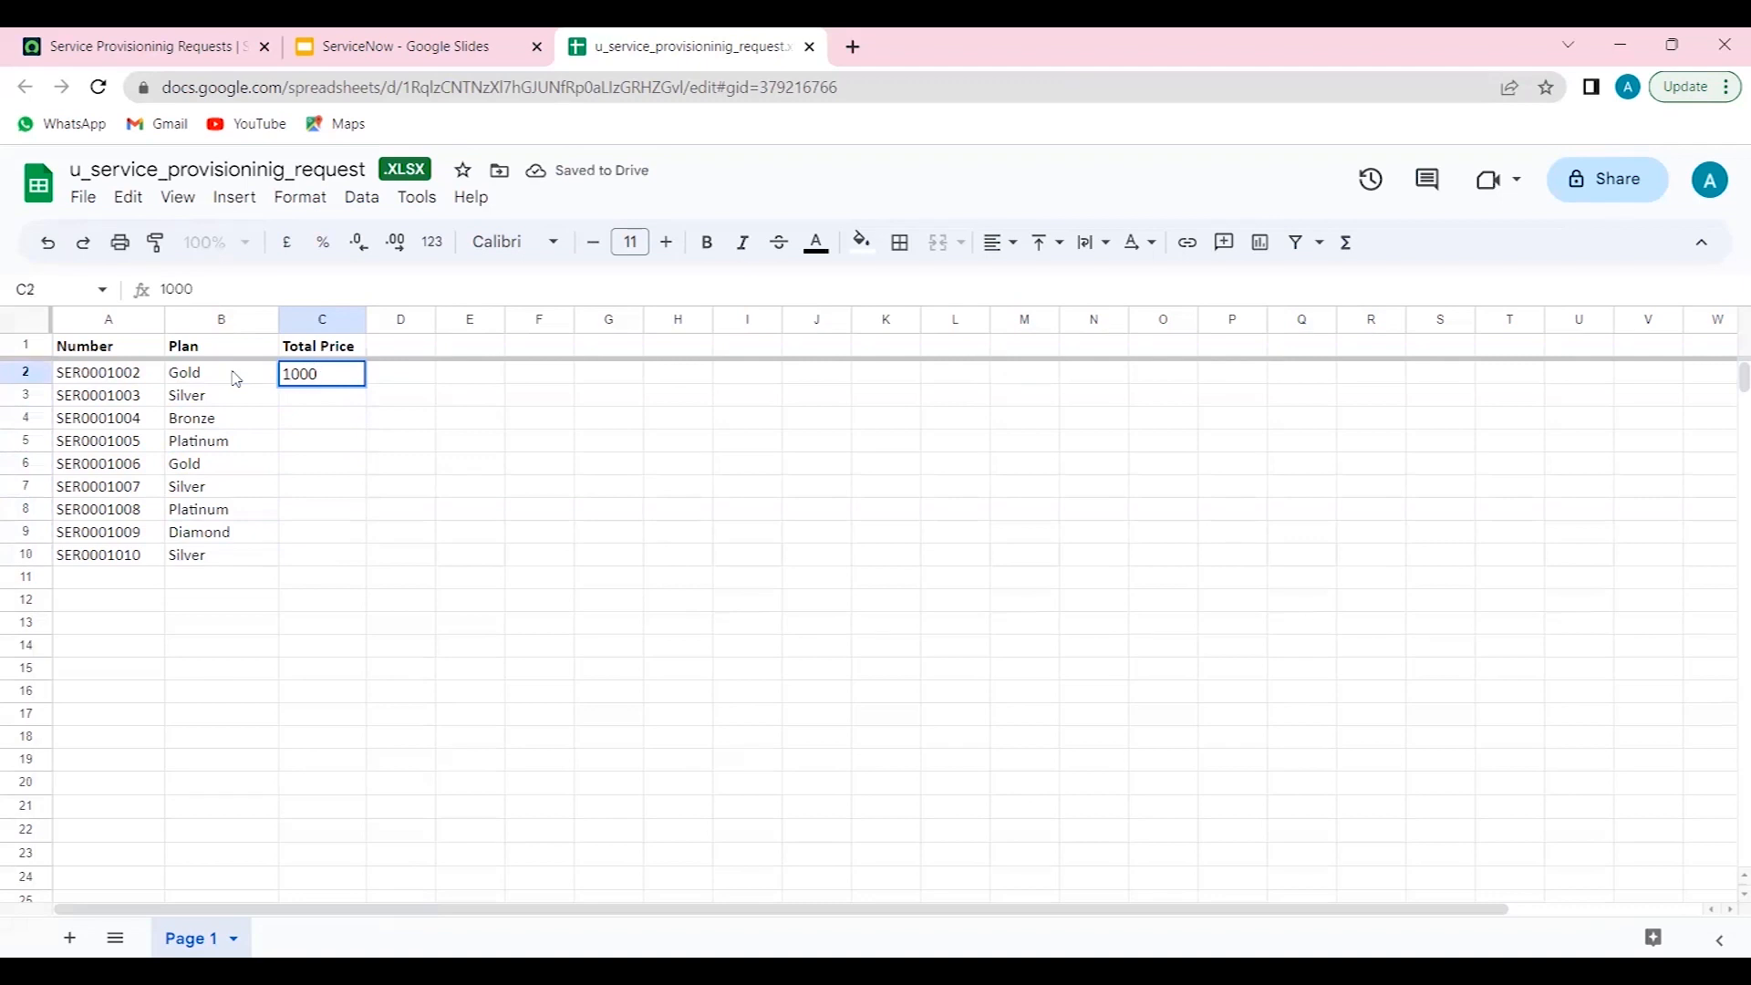
key("Return")
type("2000")
key("Return")
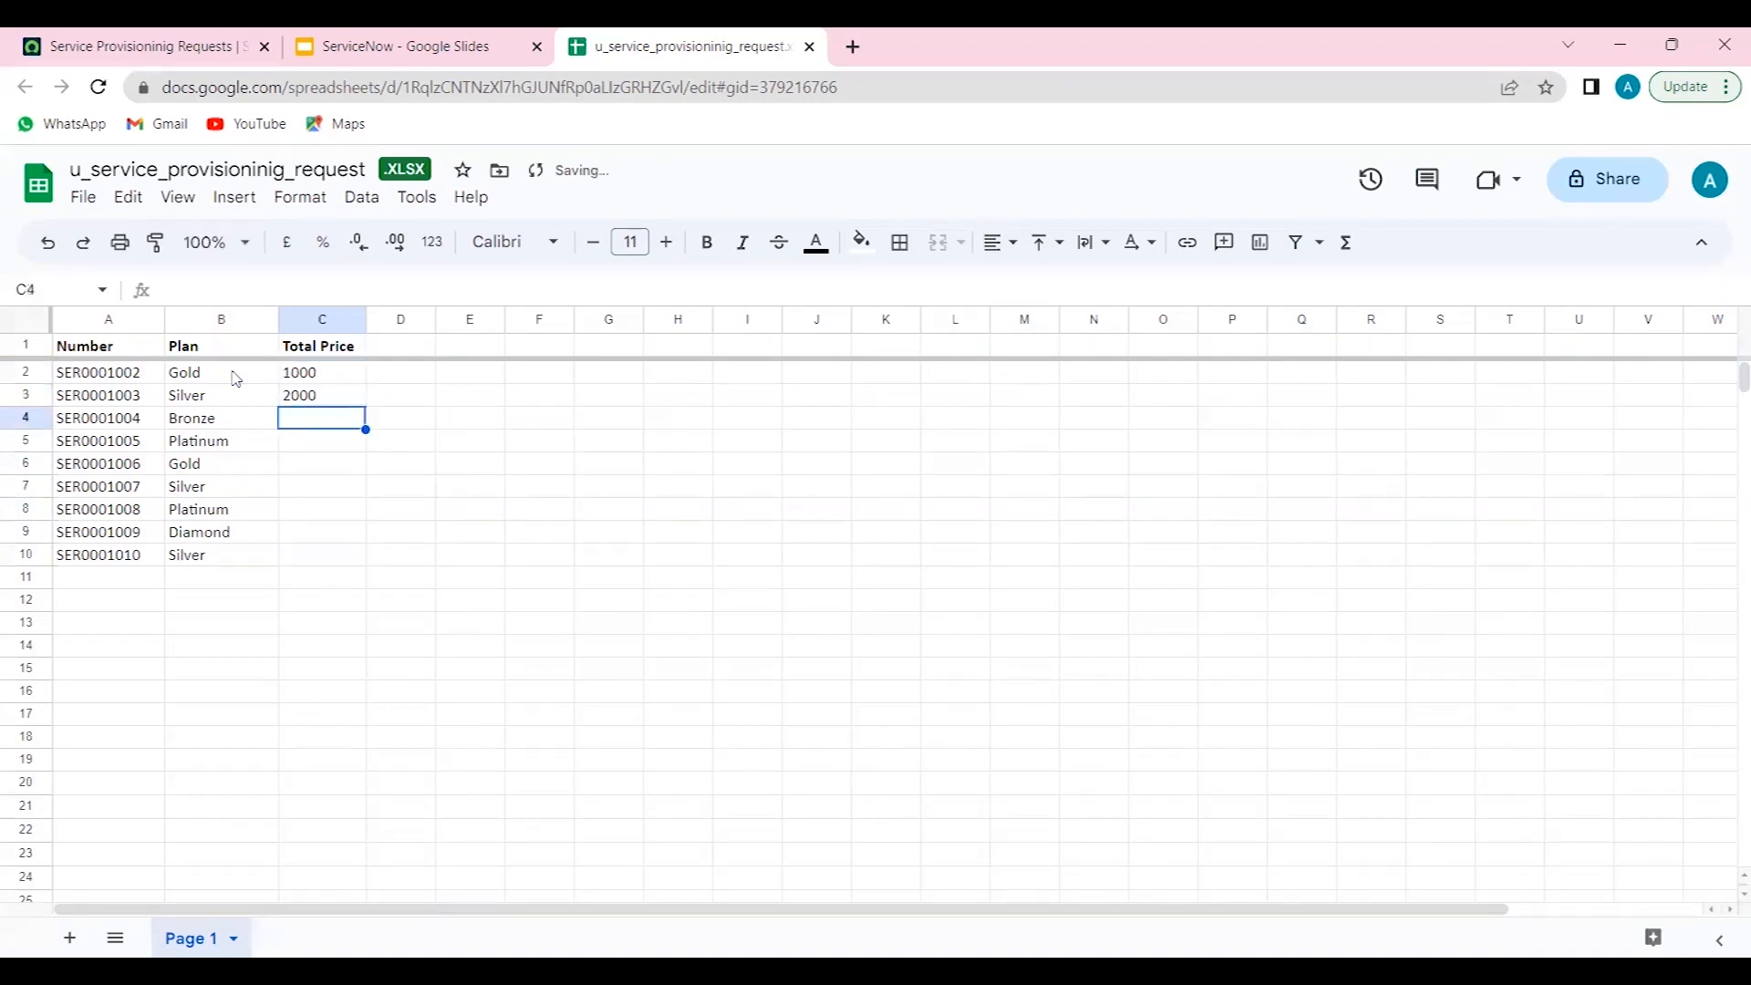
type("2500")
key("Return")
type("1000")
key("Return")
- Enter Total Prices 2300, 1200, 2340, 2398 and 872 for rows 6 to 10
type("2300")
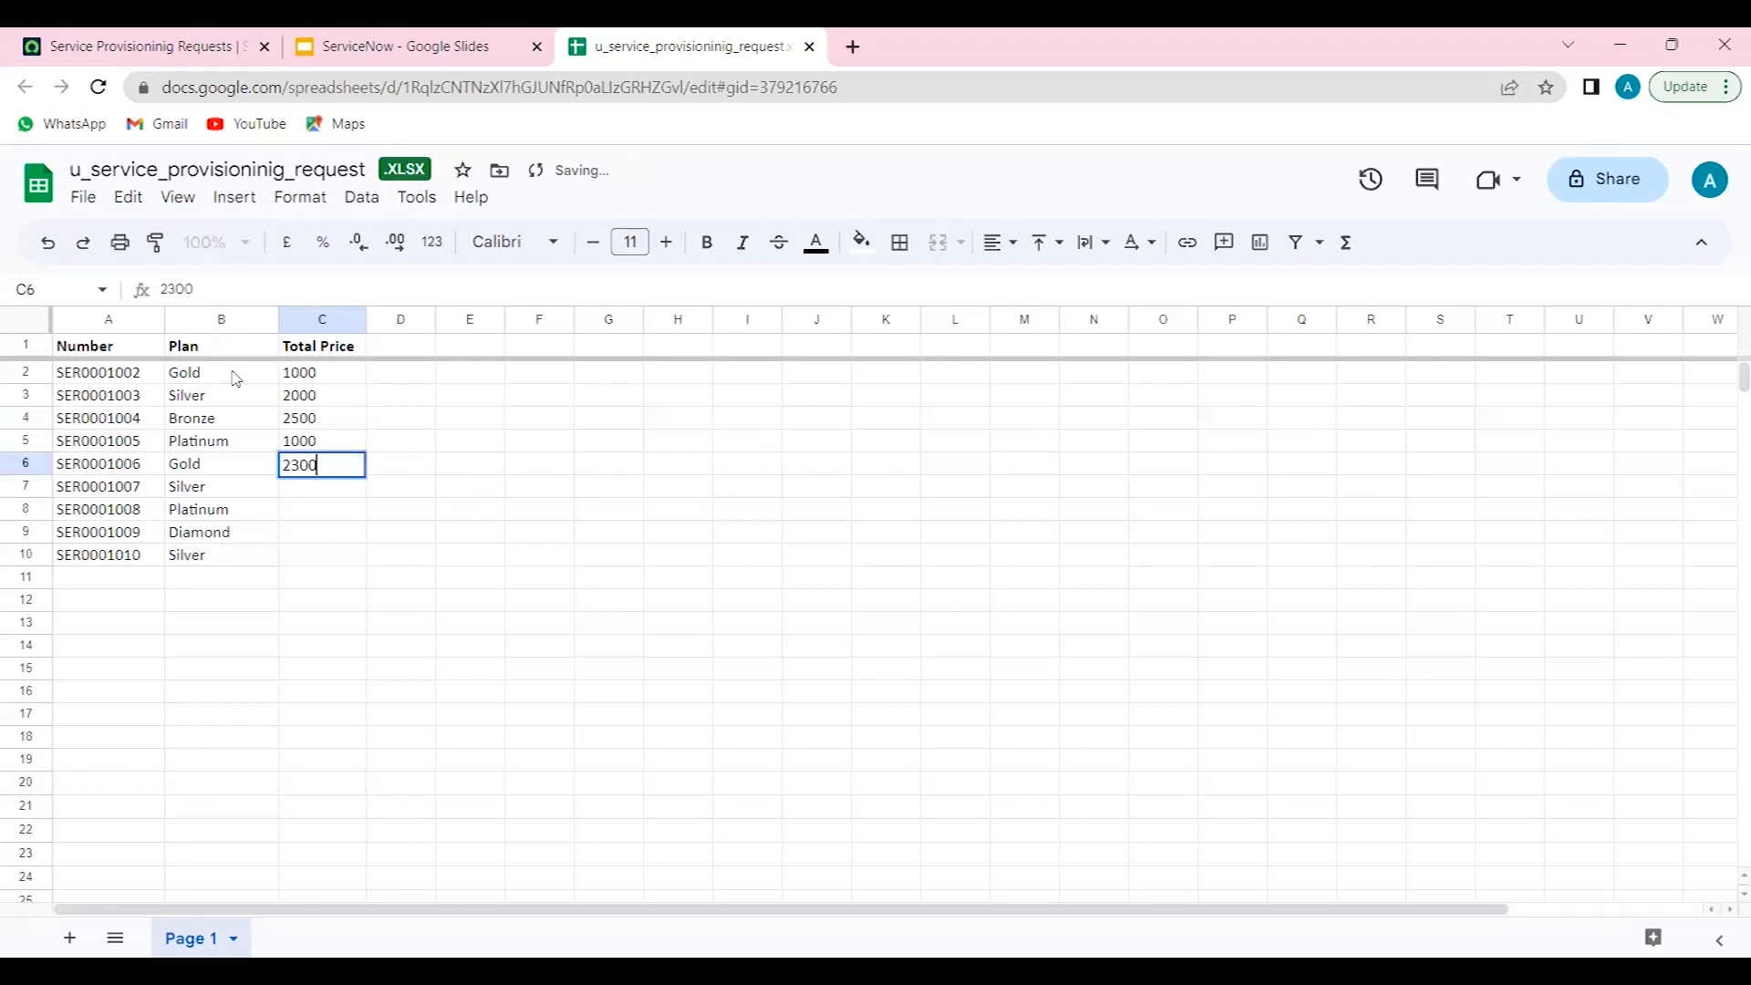
key("Return")
type("1200")
key("Return")
type("2340")
key("Return")
type("2398")
key("Return")
type("872")
key("Return")
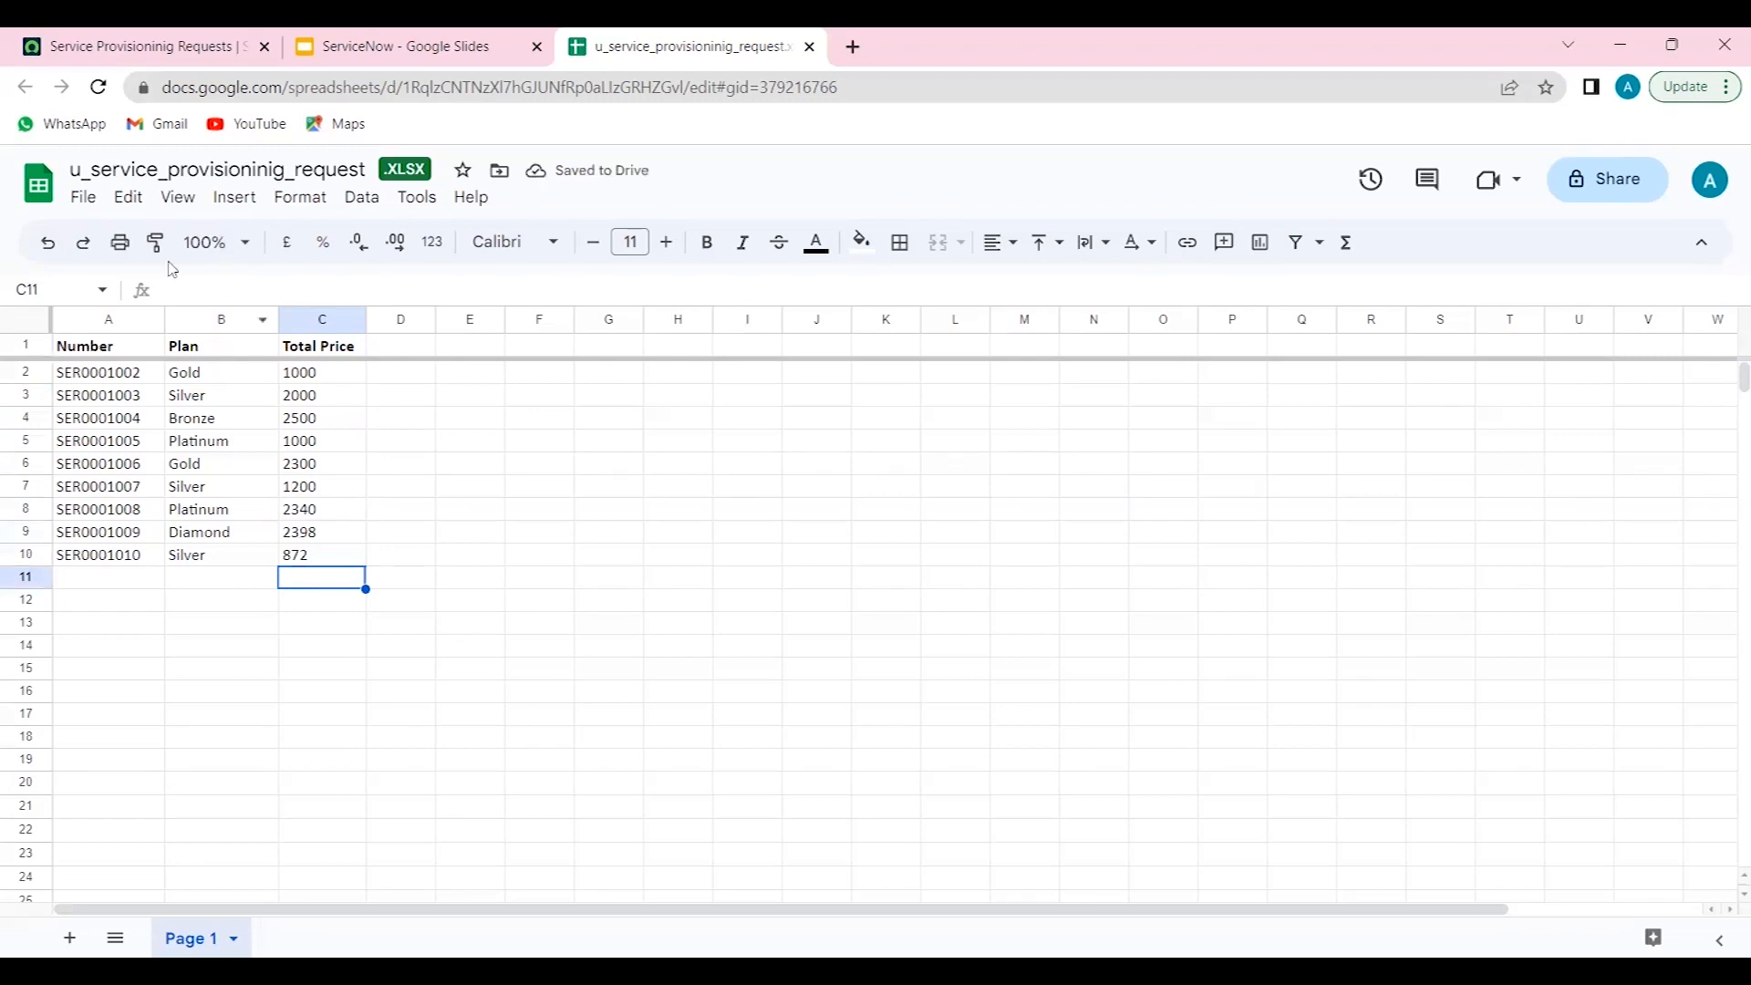
- Download the spreadsheet as a Microsoft Excel (.xlsx) file and save it to the SM folder
left_click(89, 204)
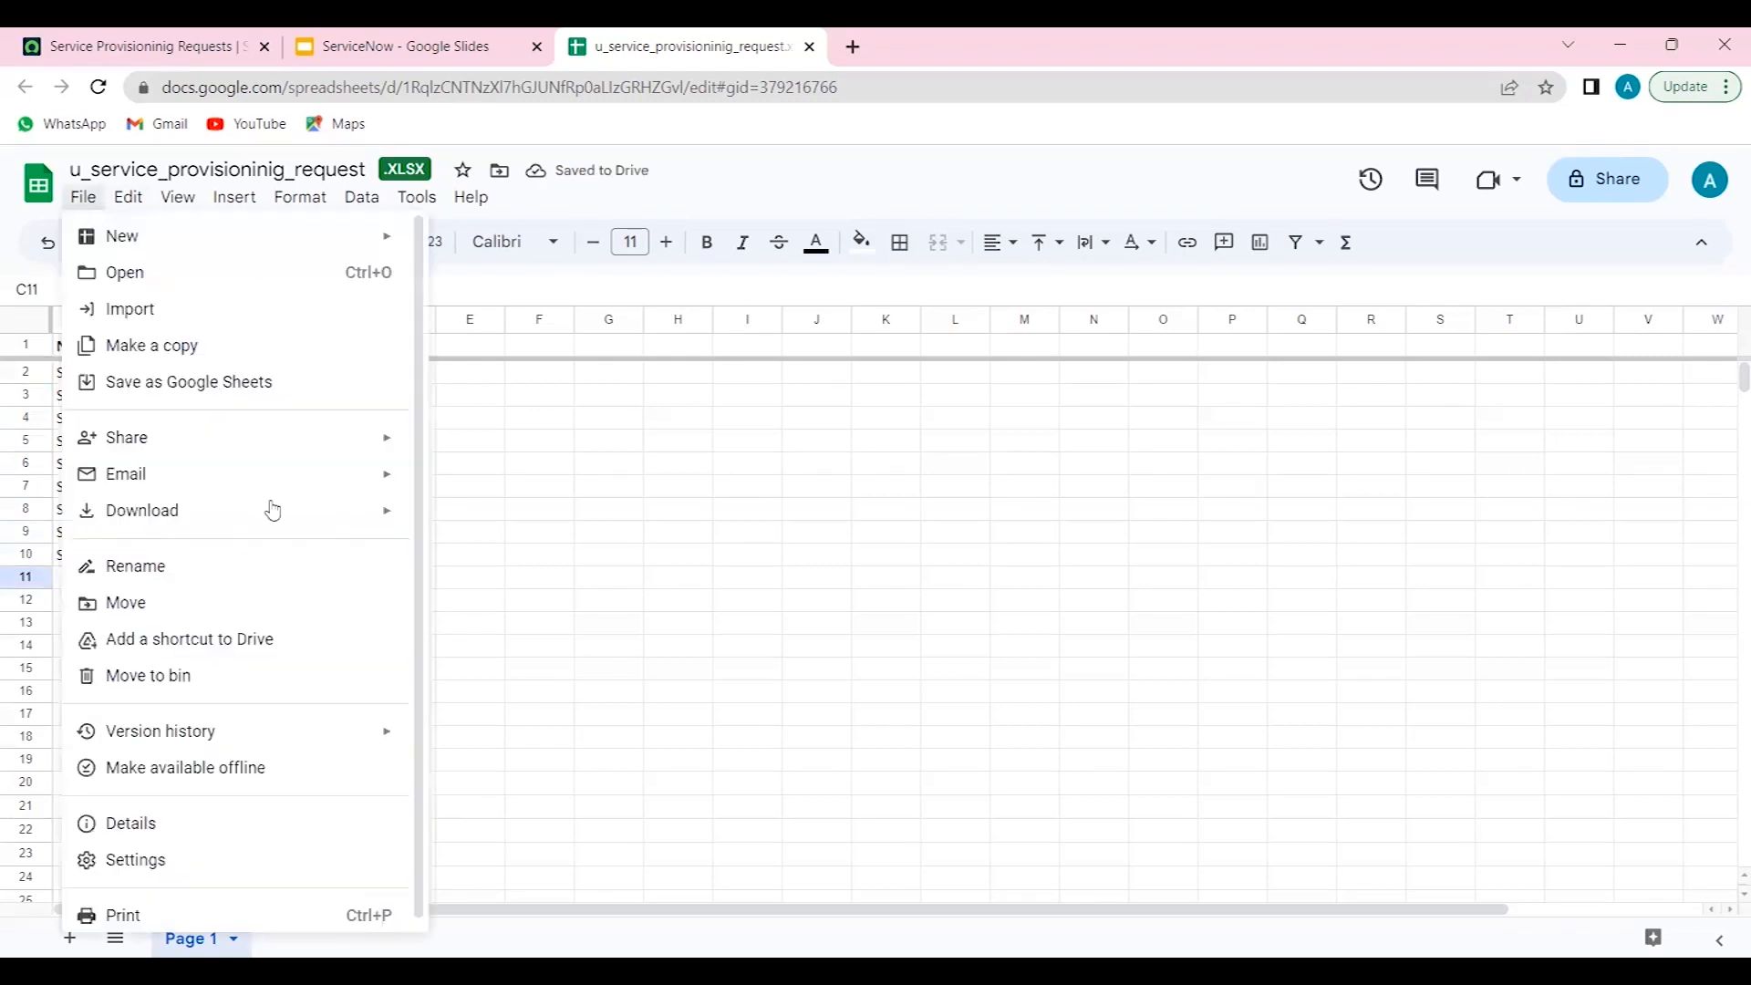
mouse_move(402, 520)
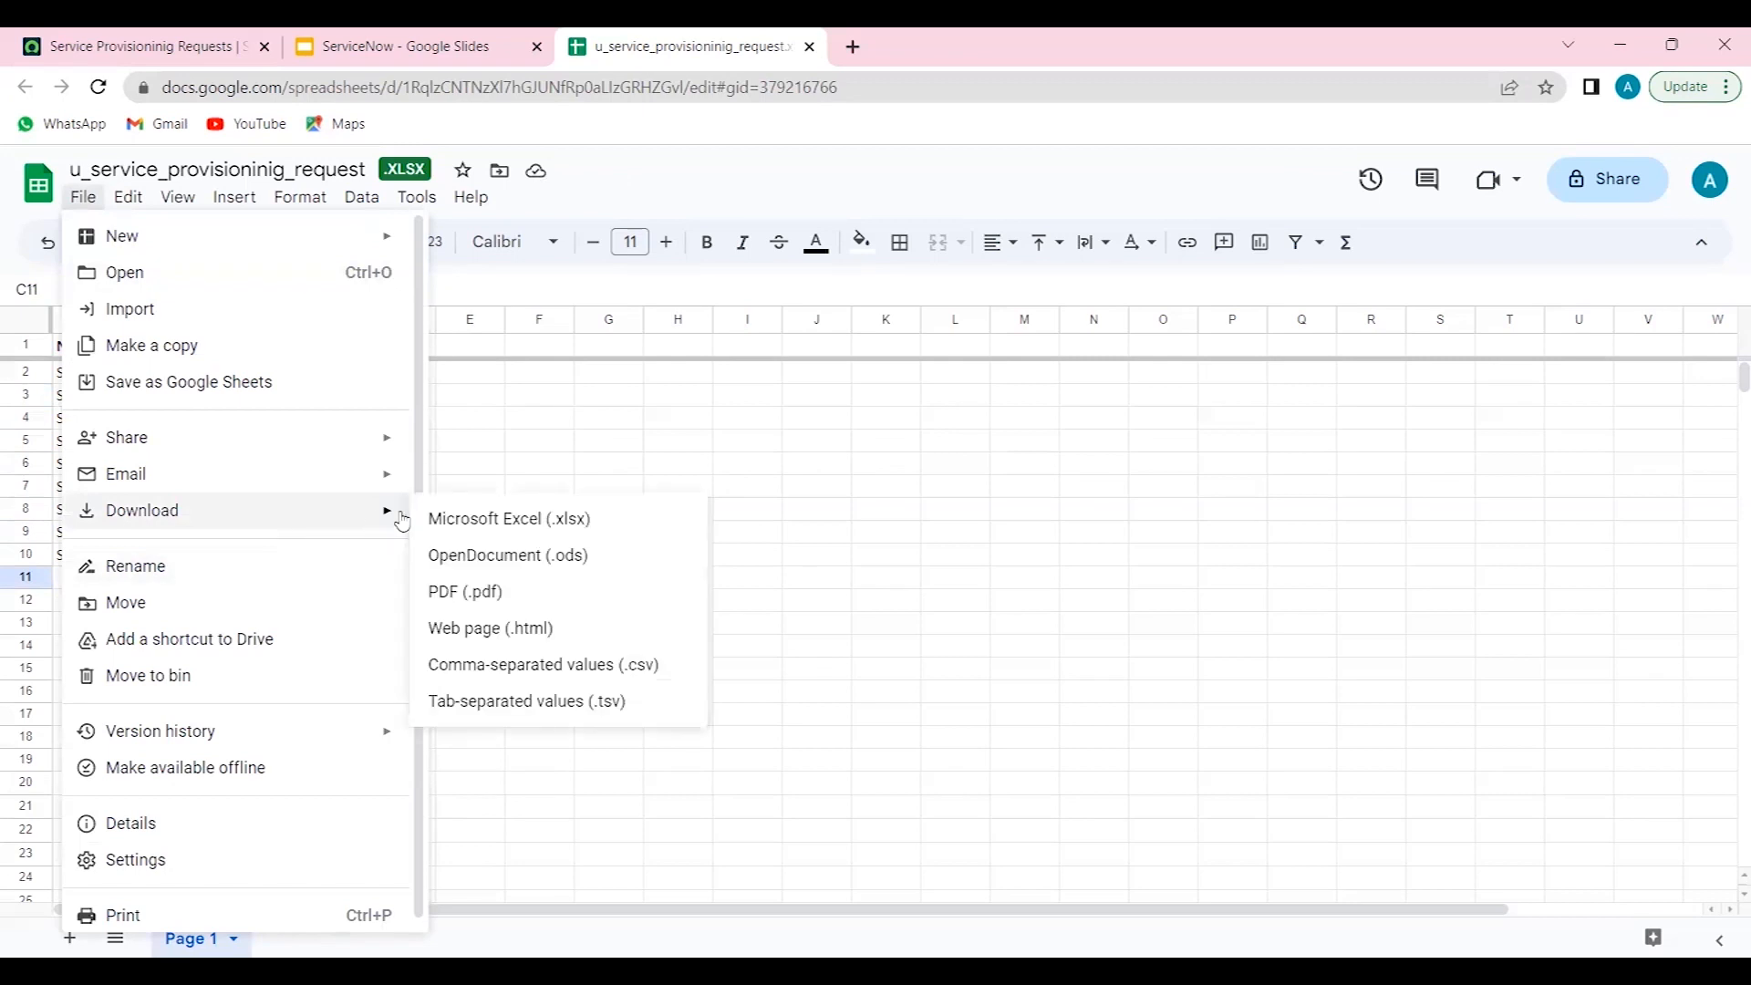
left_click(466, 522)
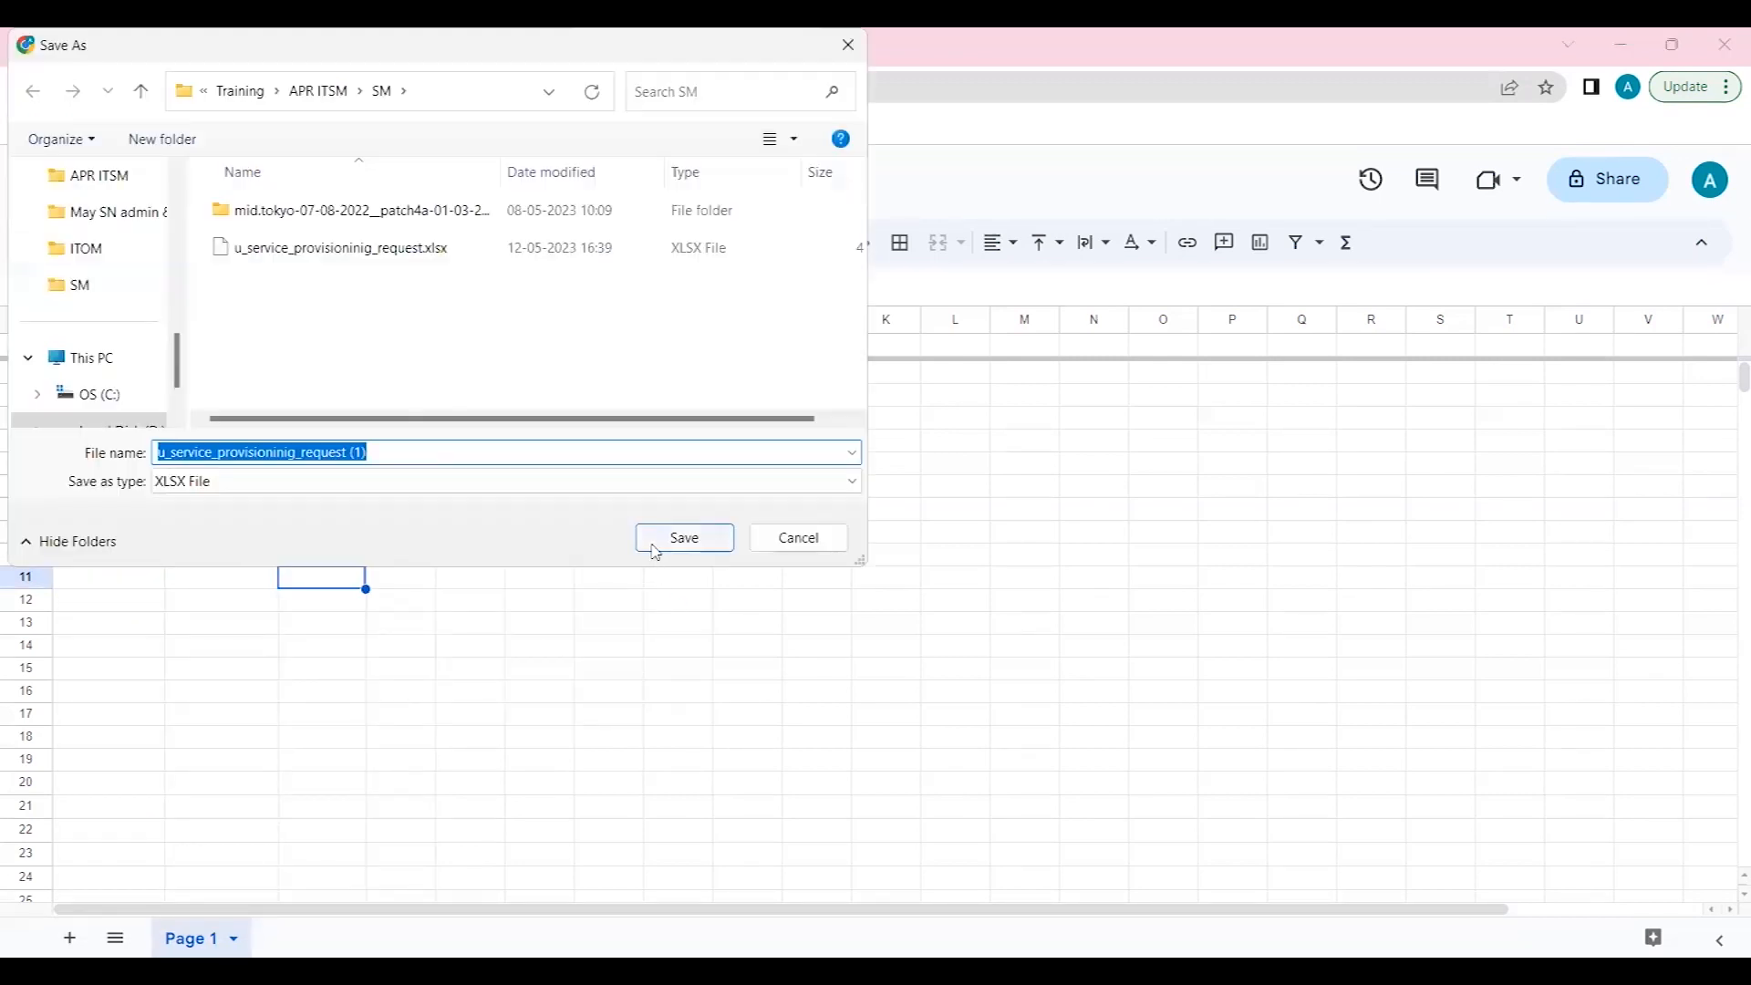
left_click(656, 543)
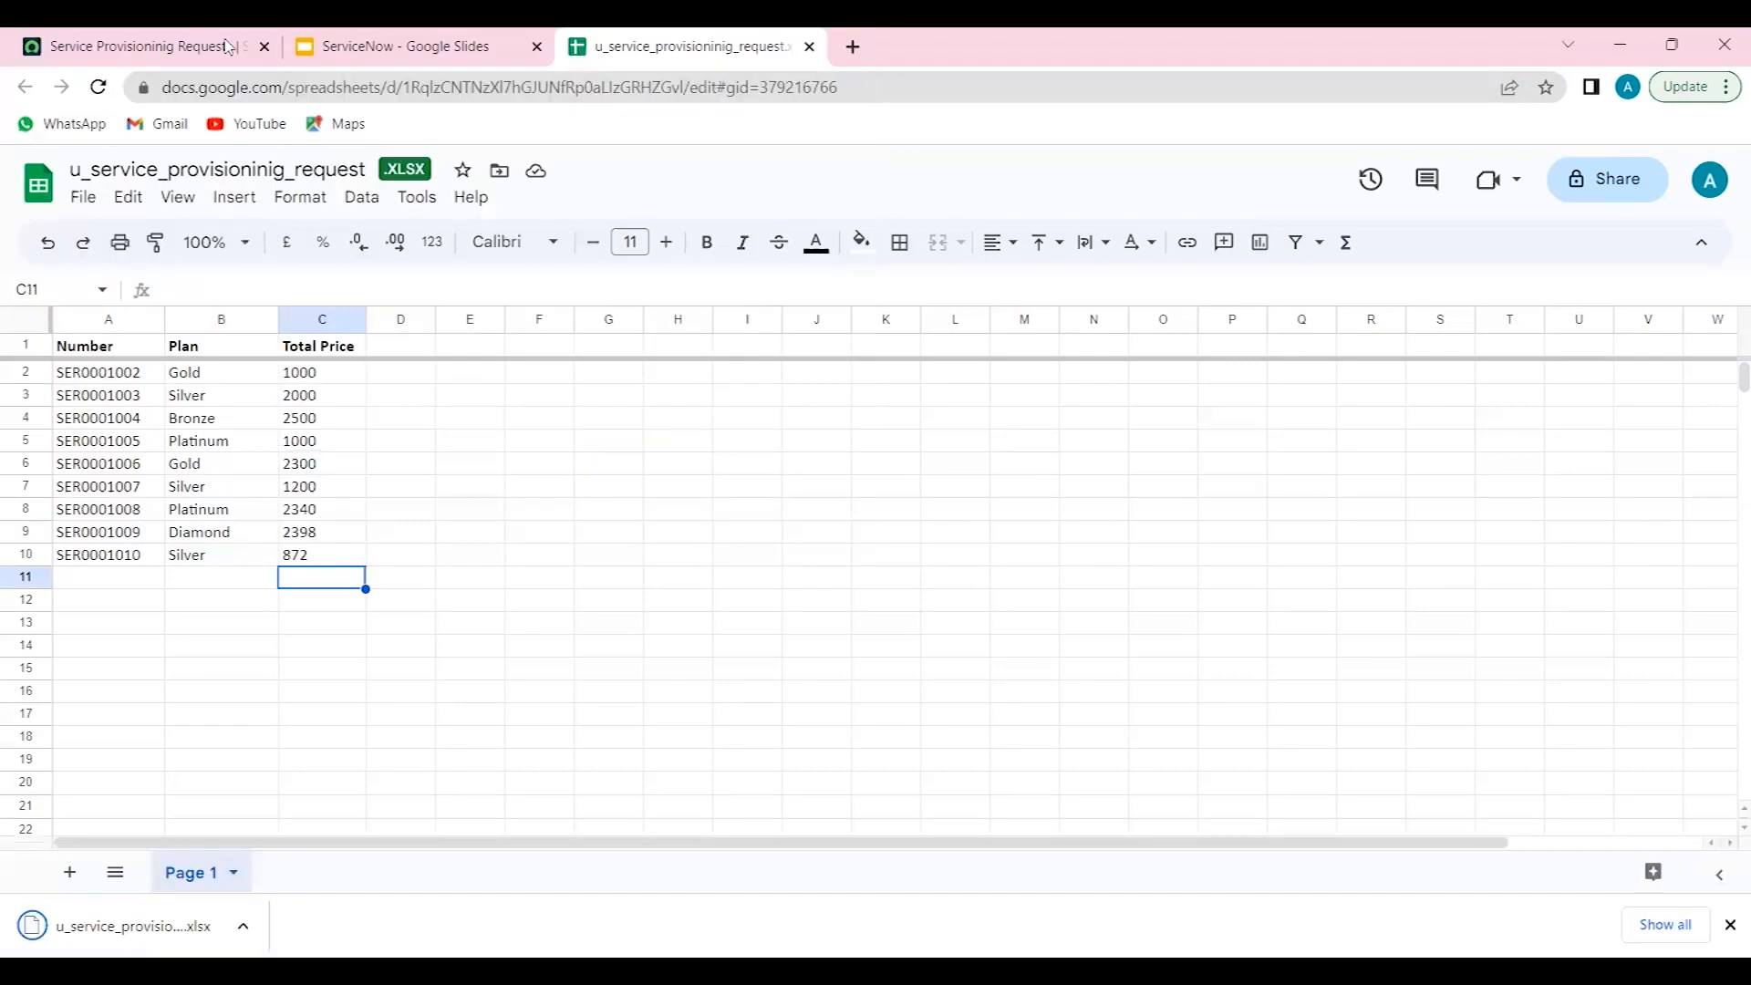
- Reload the Service Provisionig Requests list and open System Import Sets Data Sources in a new tab
left_click(208, 44)
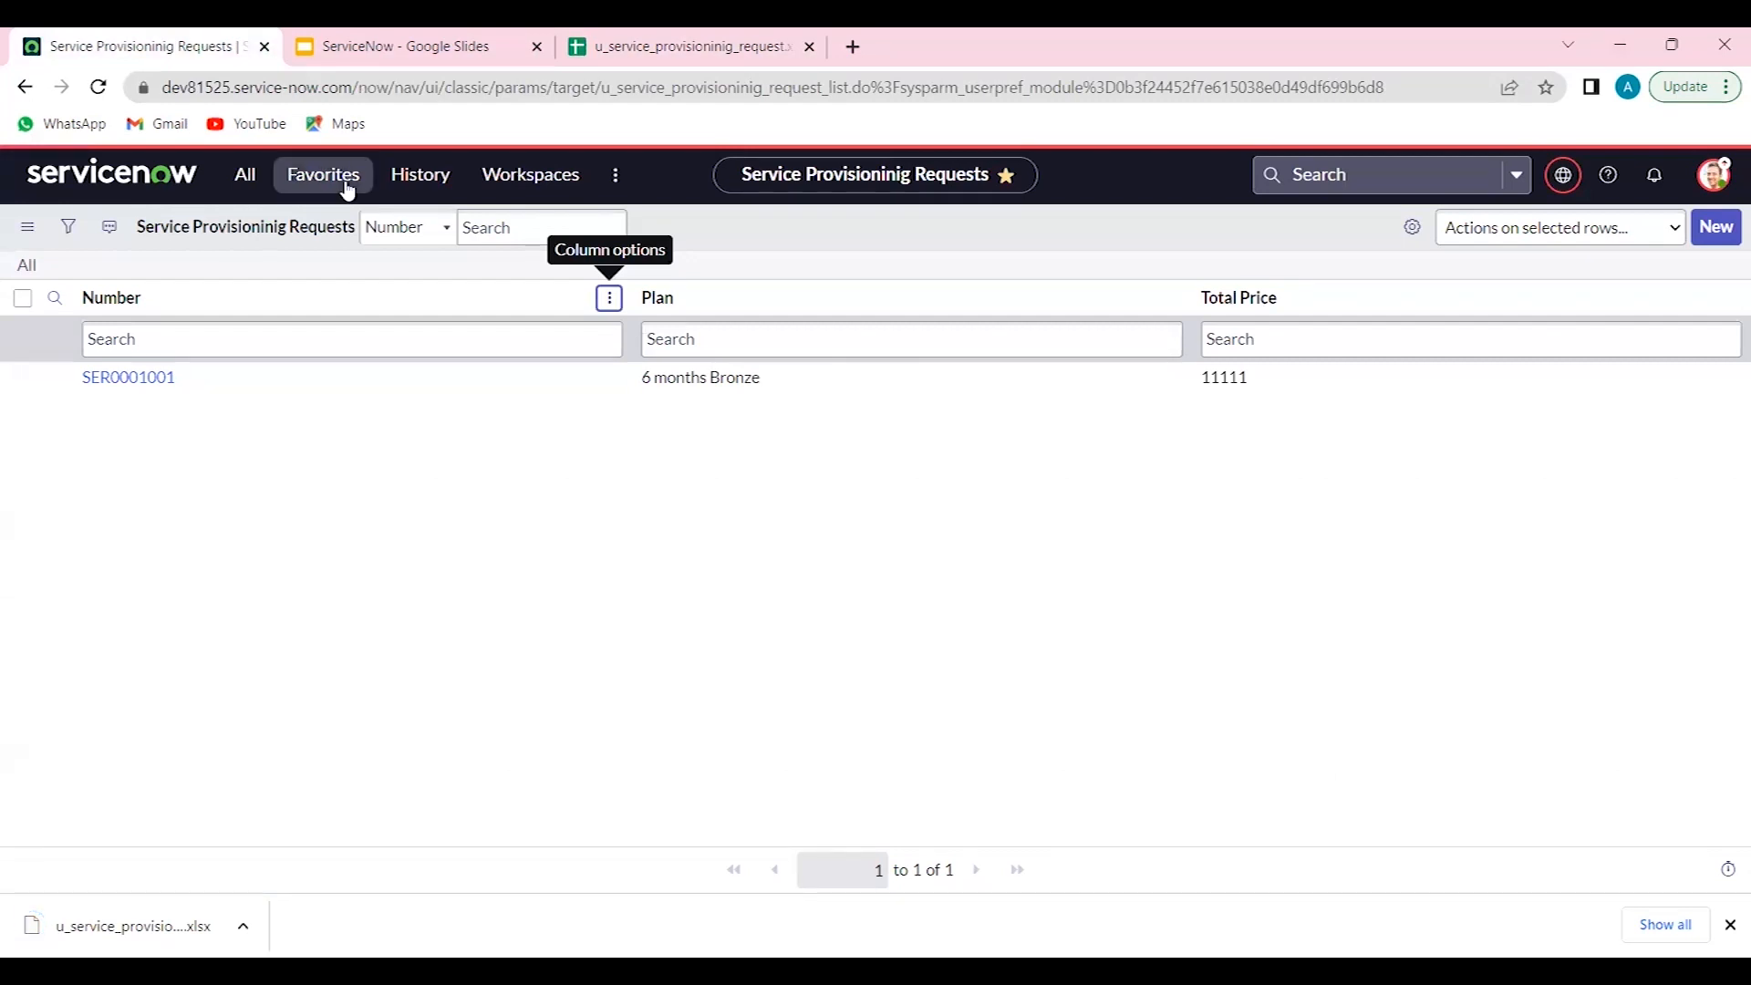
left_click(99, 88)
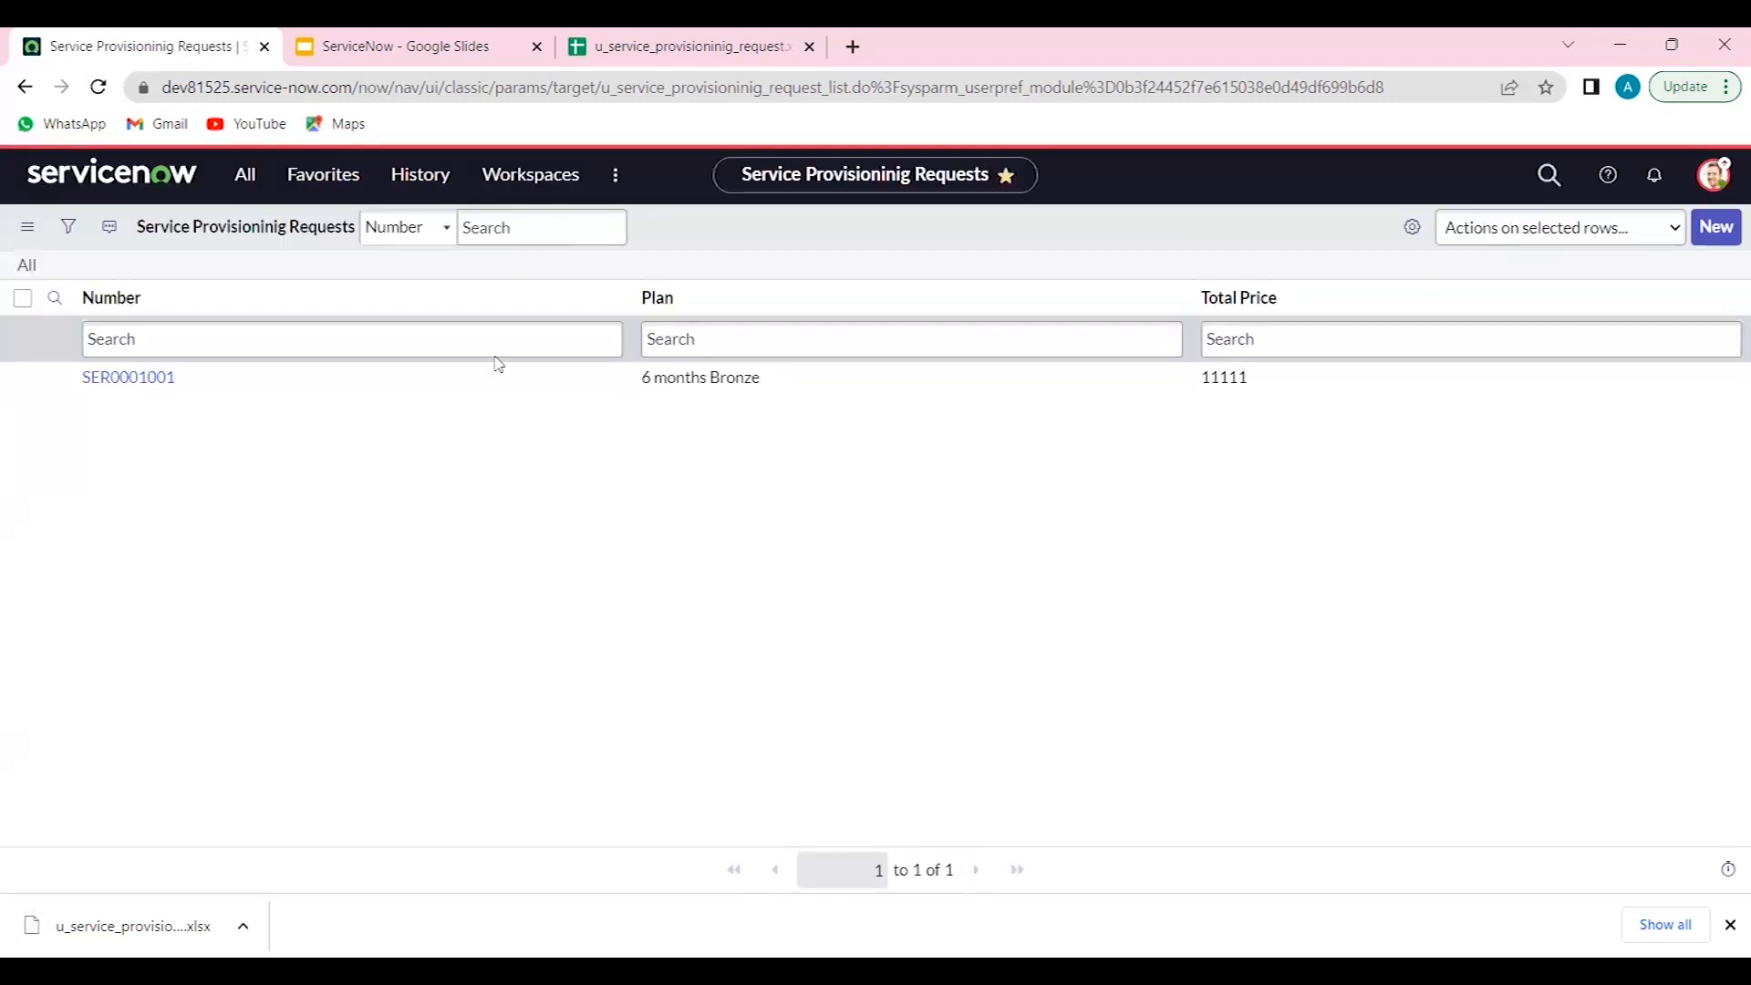
left_click(245, 174)
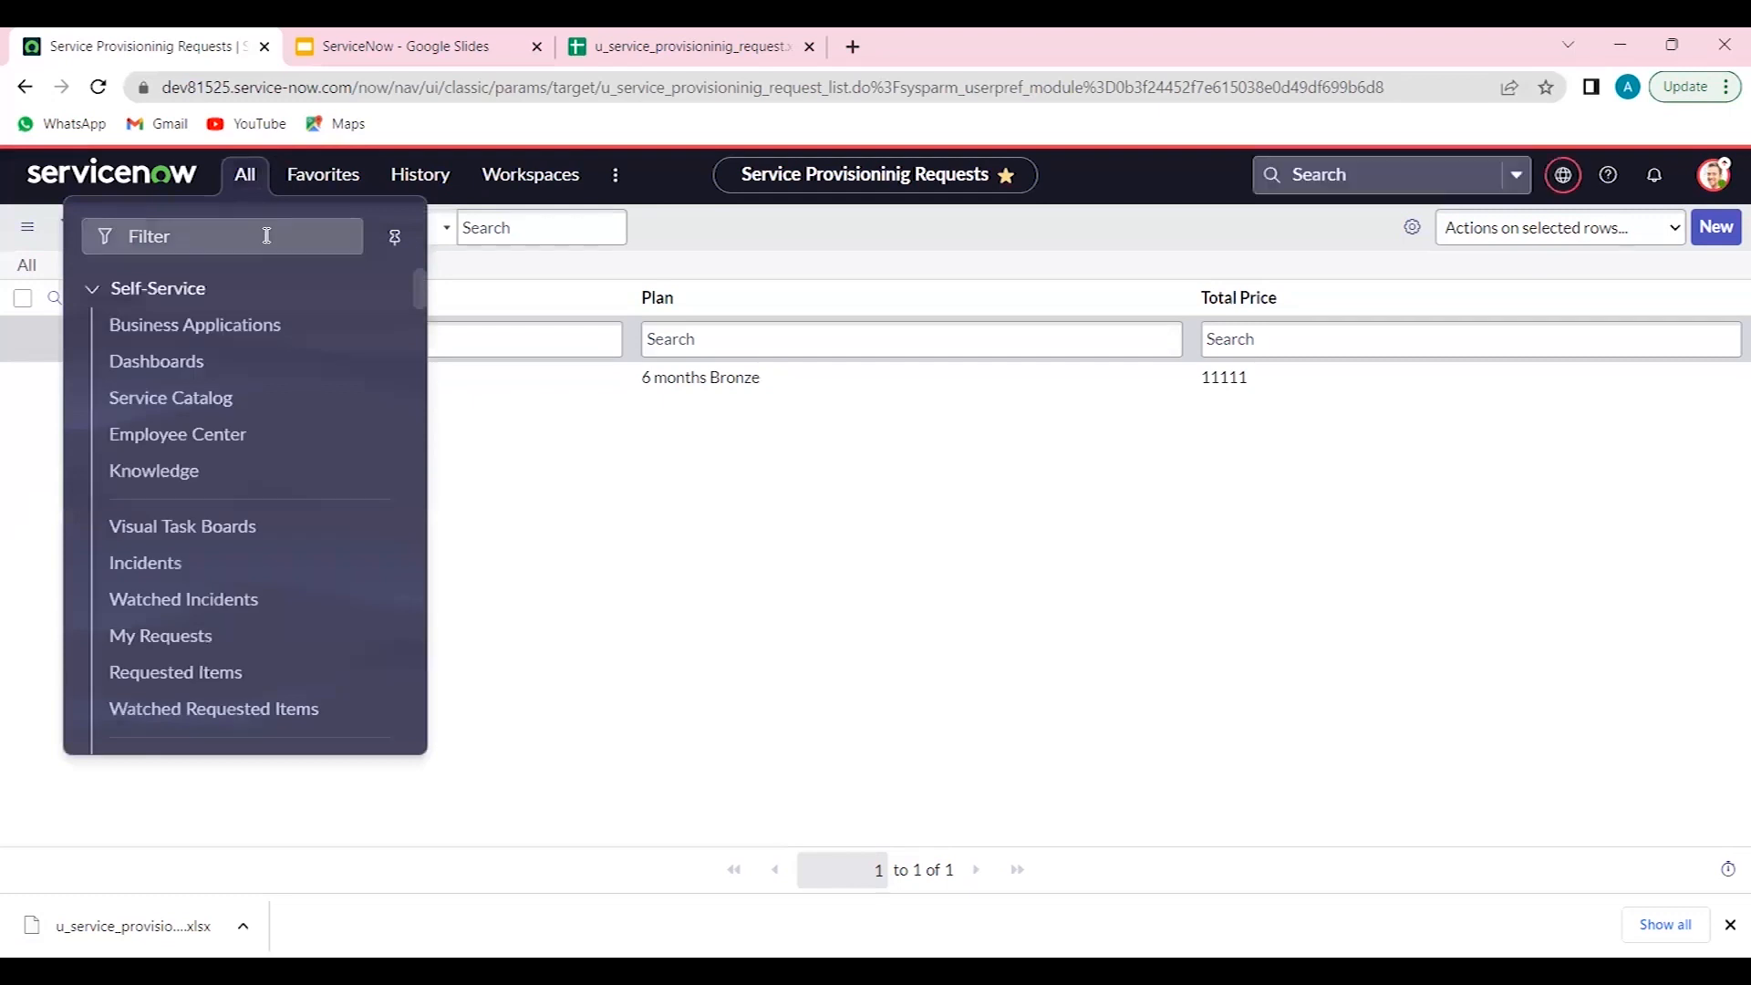
type("data s")
key("ctrl+a")
type("s")
key("BackSpace")
type("data sou")
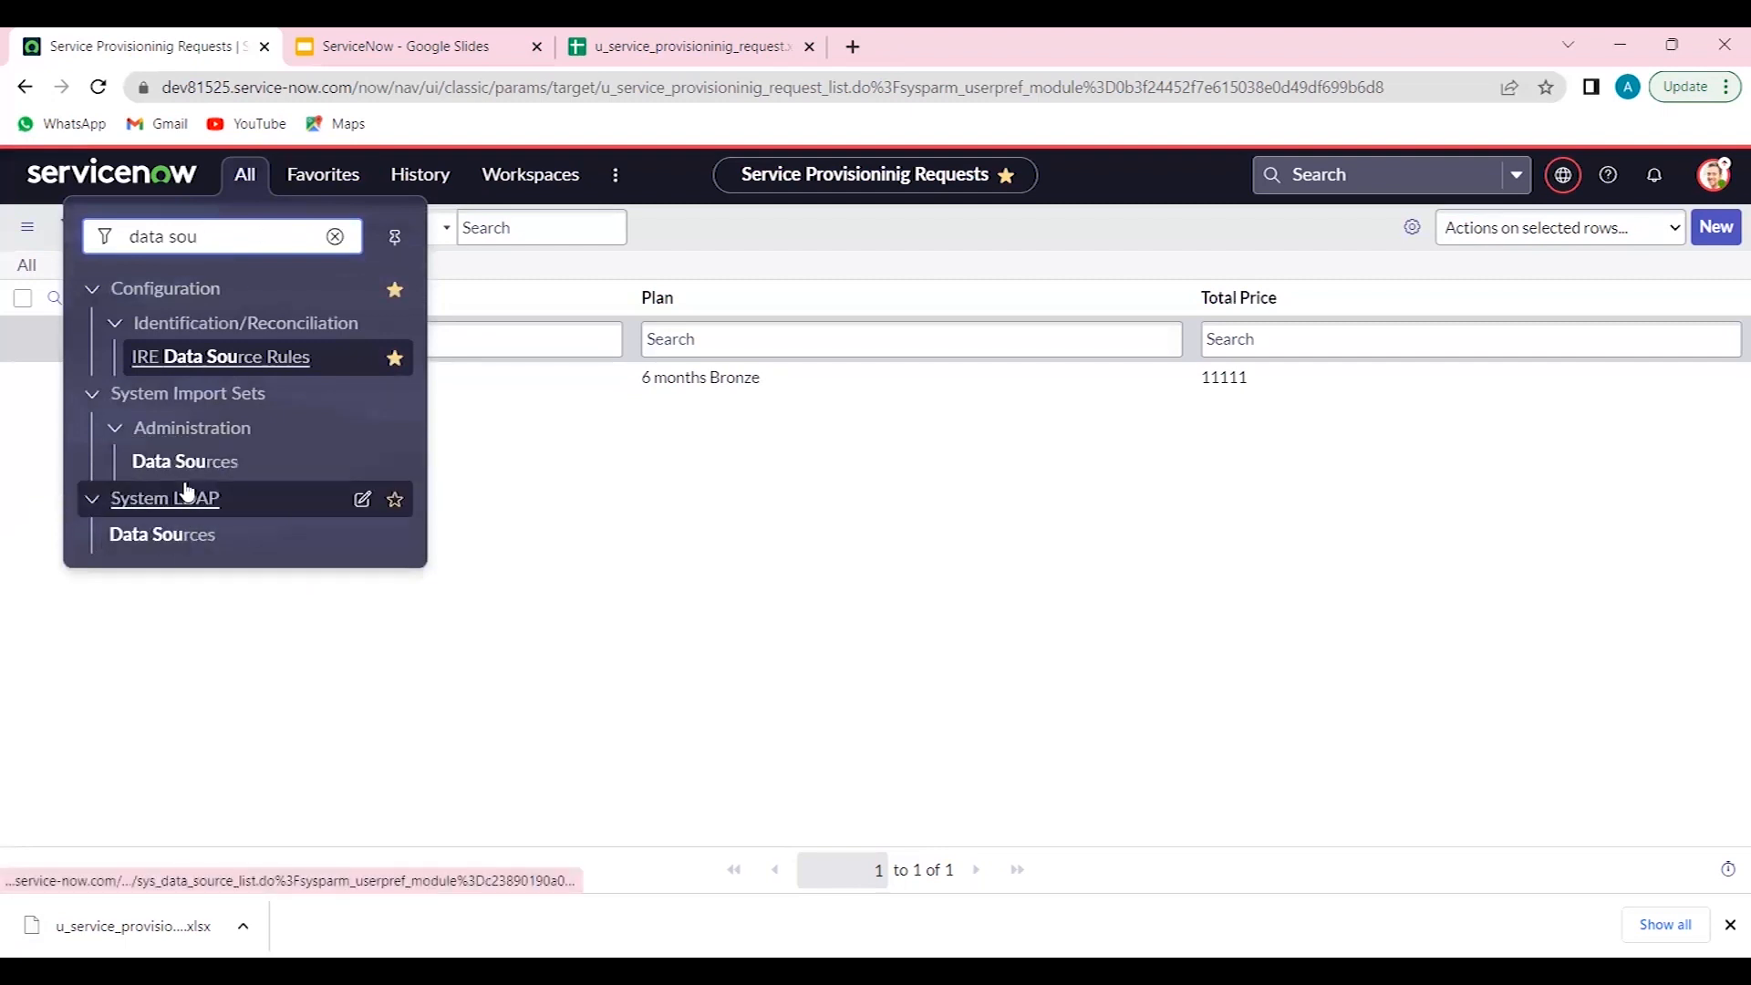
middle_click(200, 465)
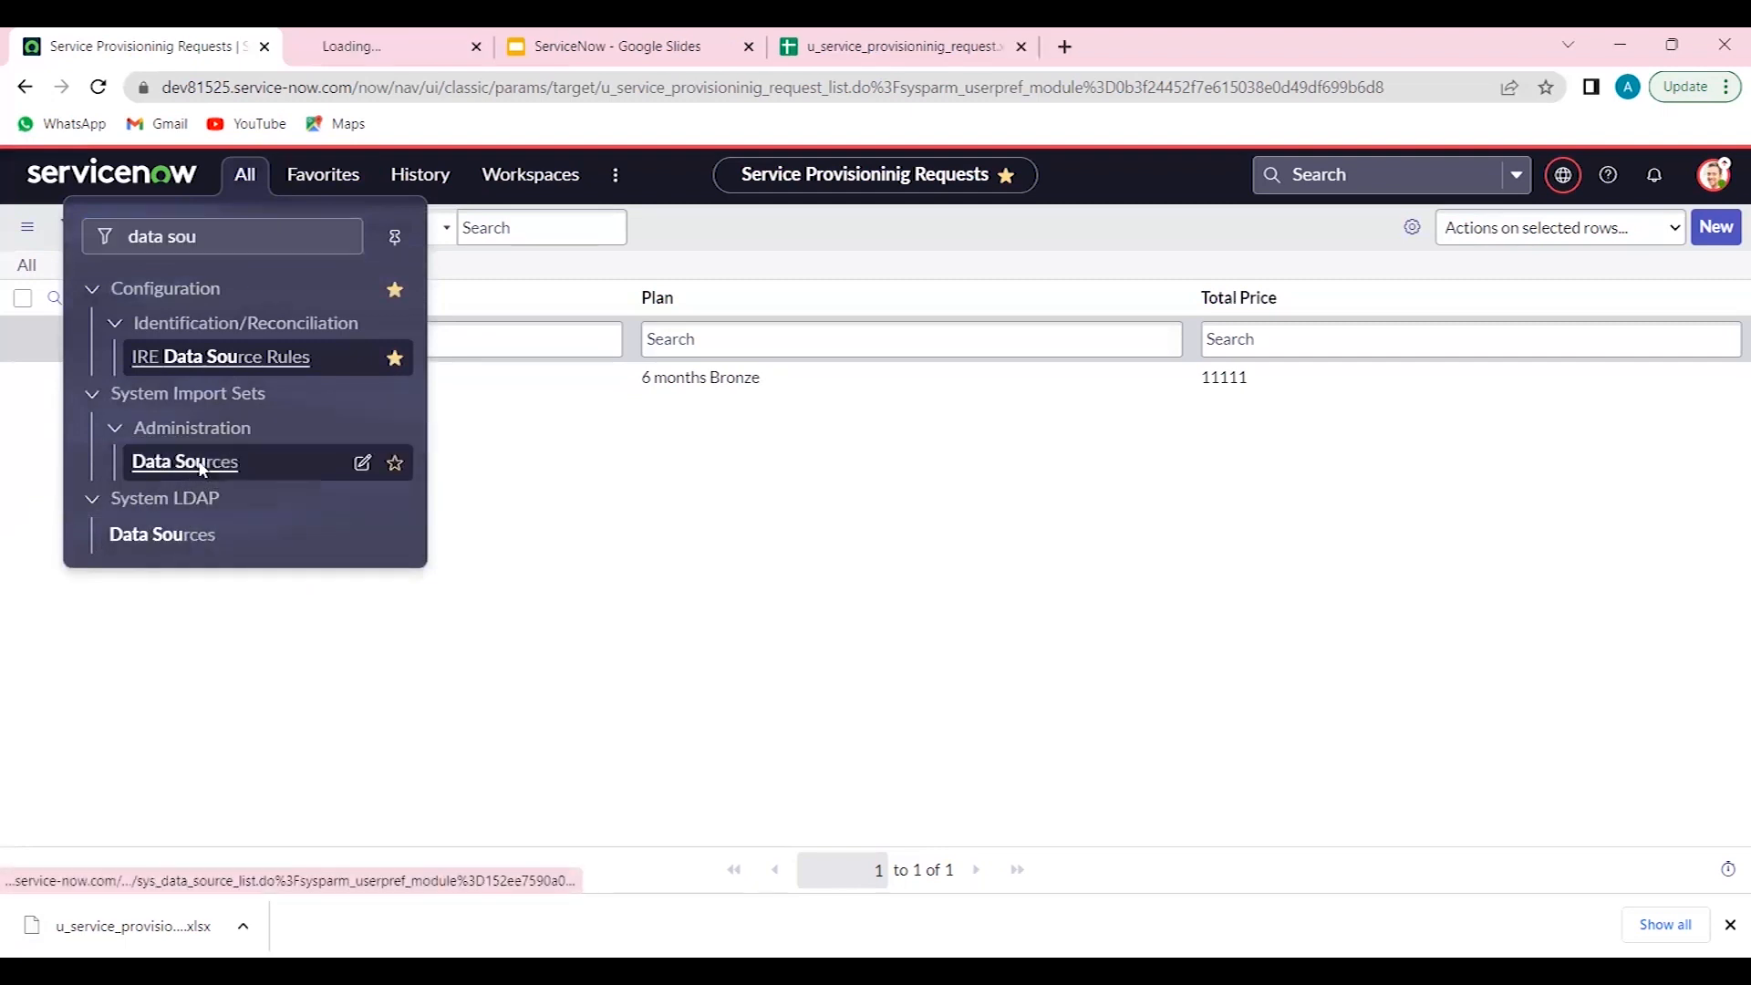
left_click(357, 41)
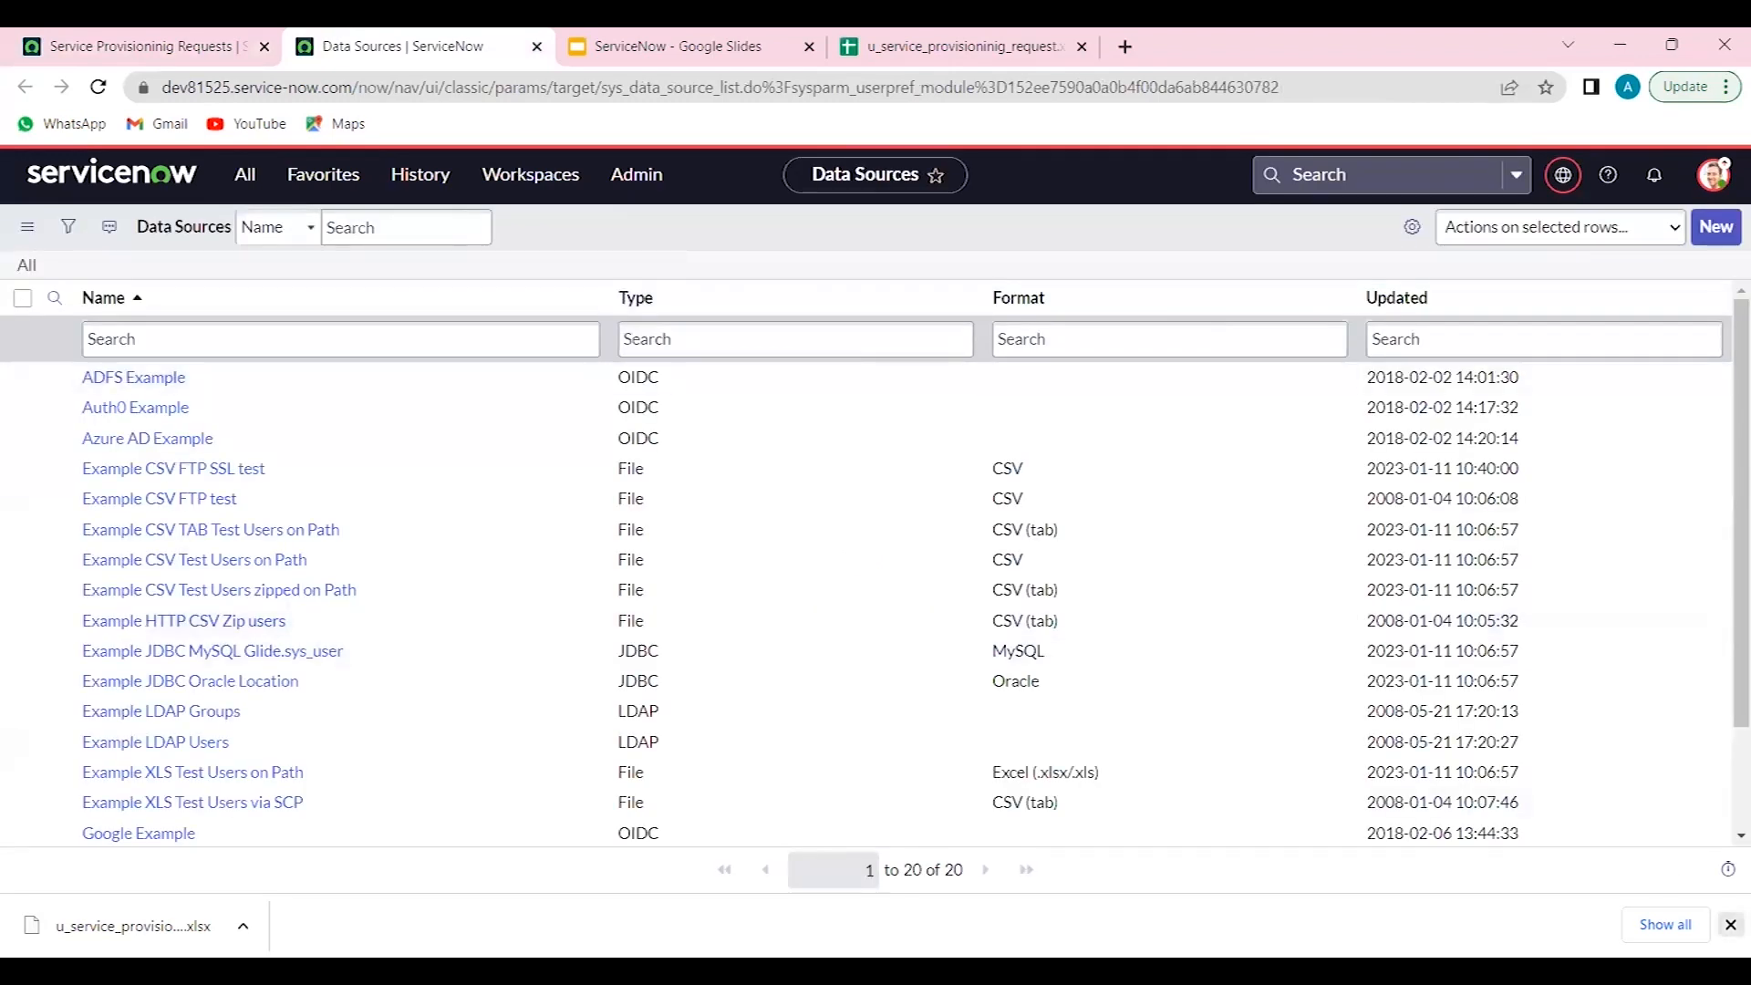
- Create a new data source named Import Service Provisioning data with import set table label Service Provision Import
left_click(1716, 230)
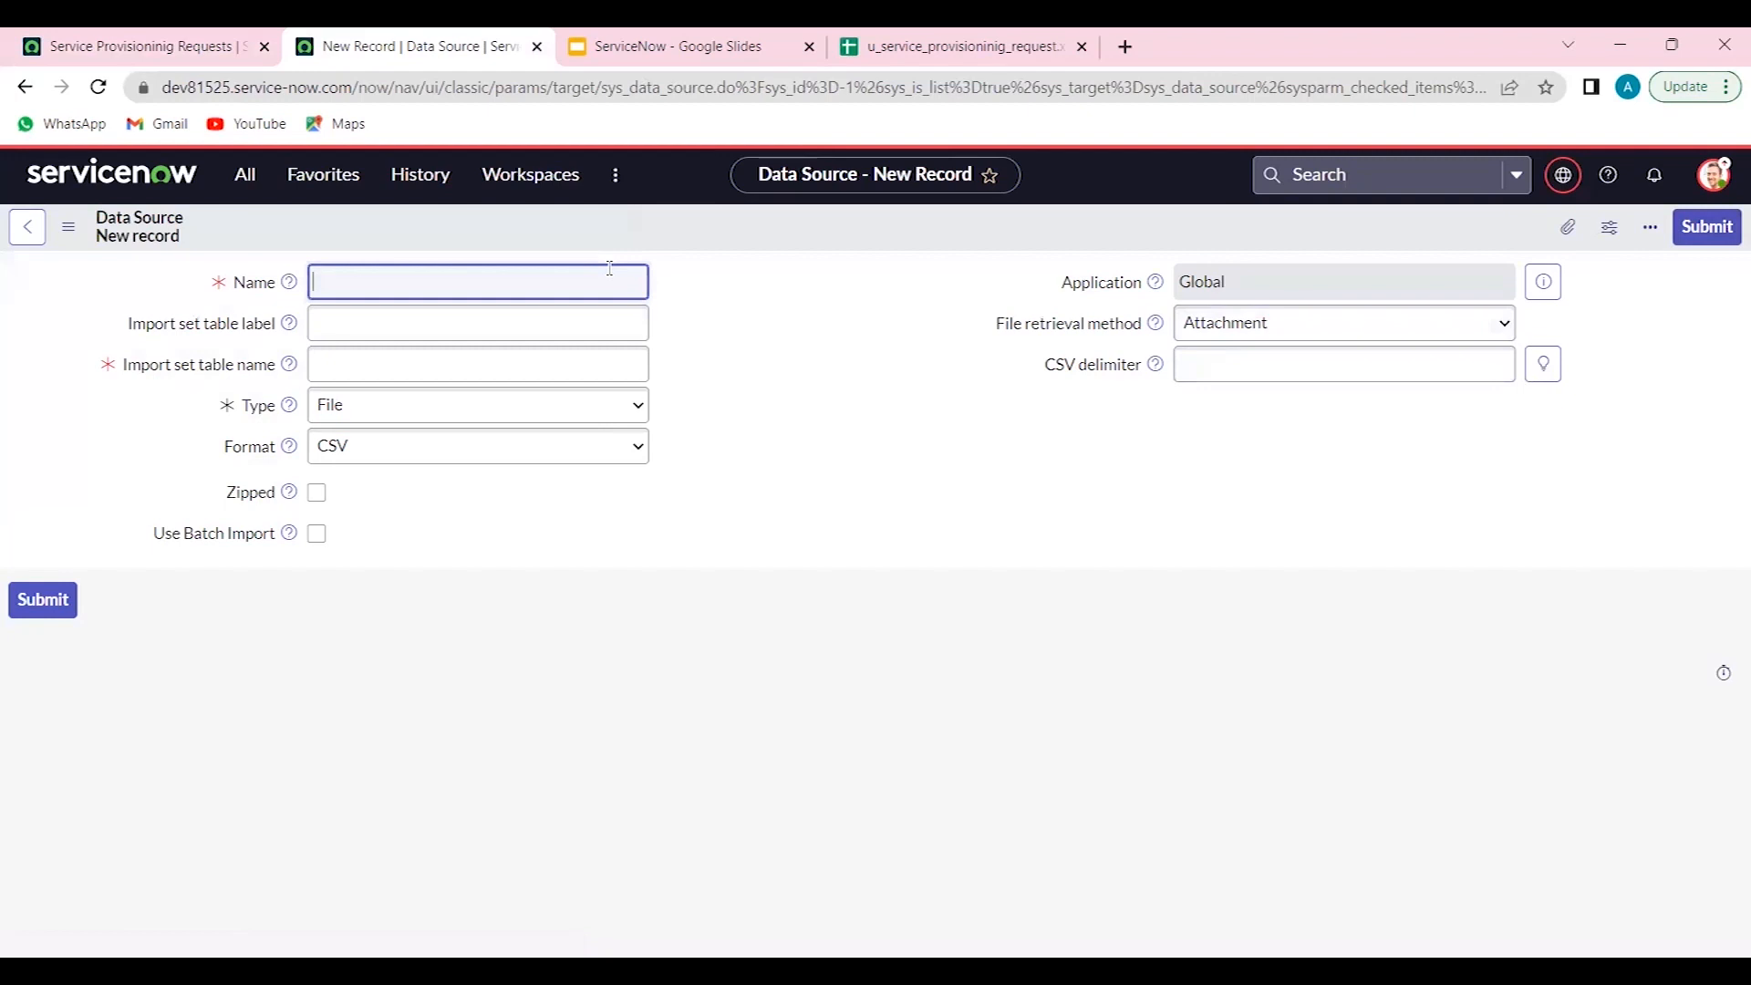
type("Import Serv")
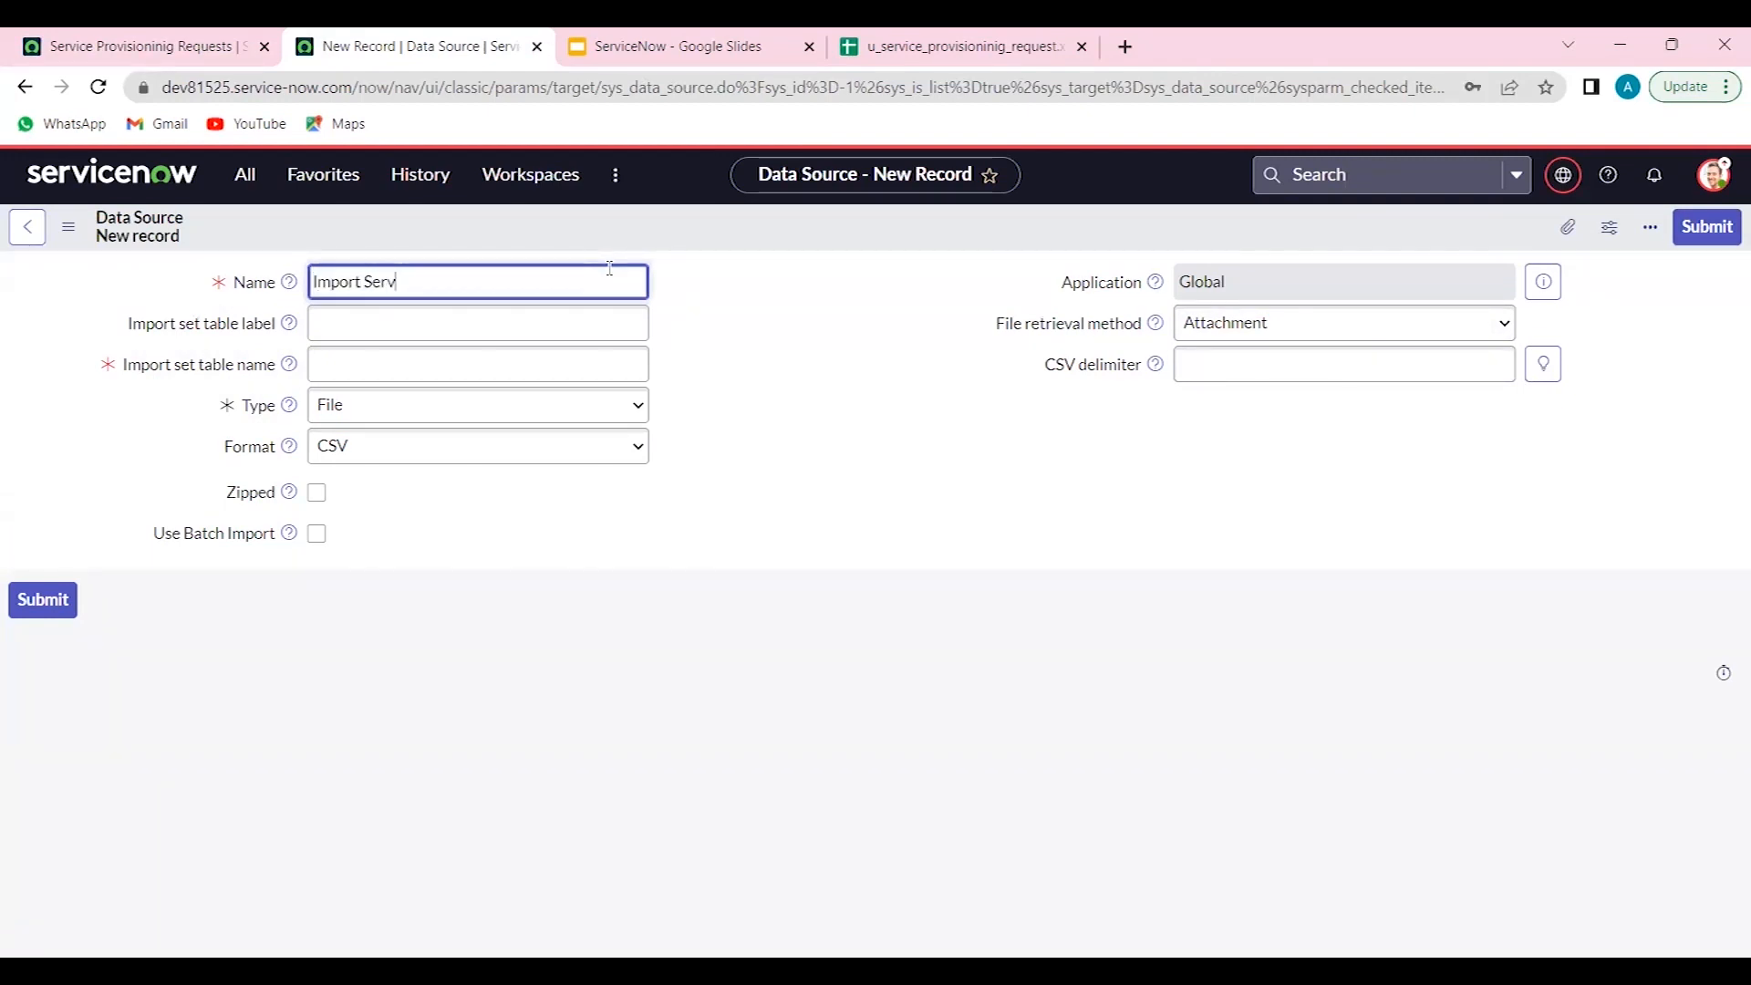
type("ice Provi")
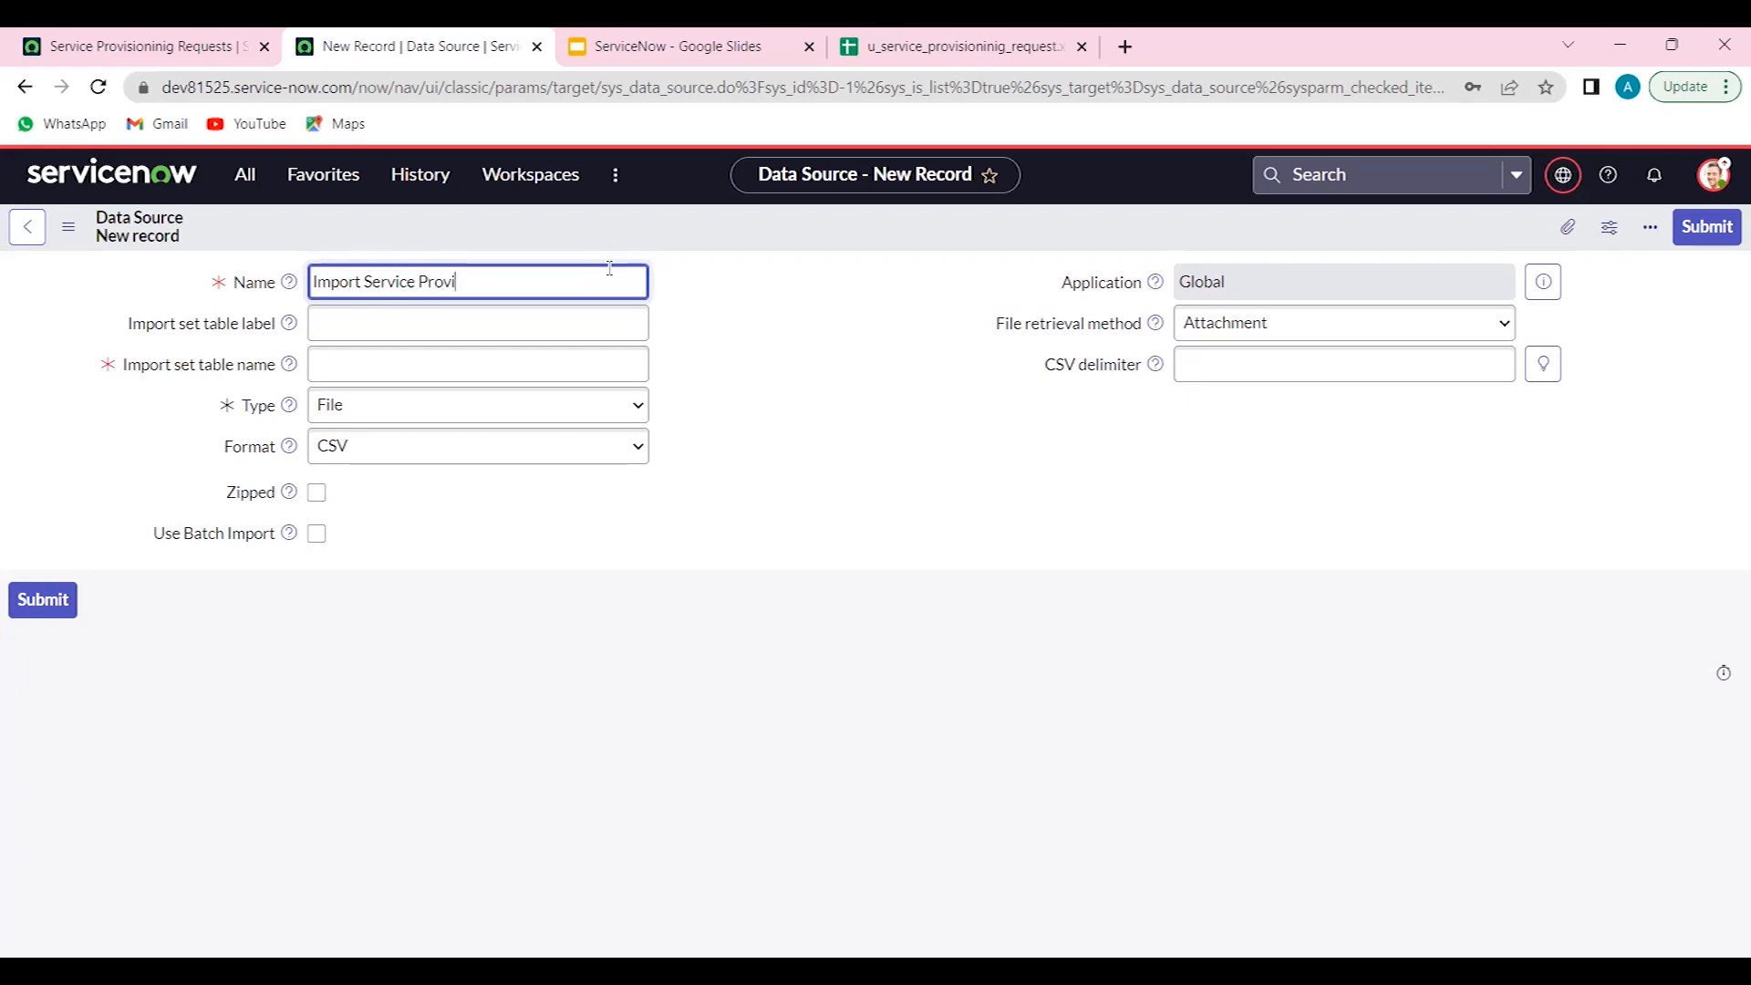
type("ce Porision")
key("Tab")
key("Tab")
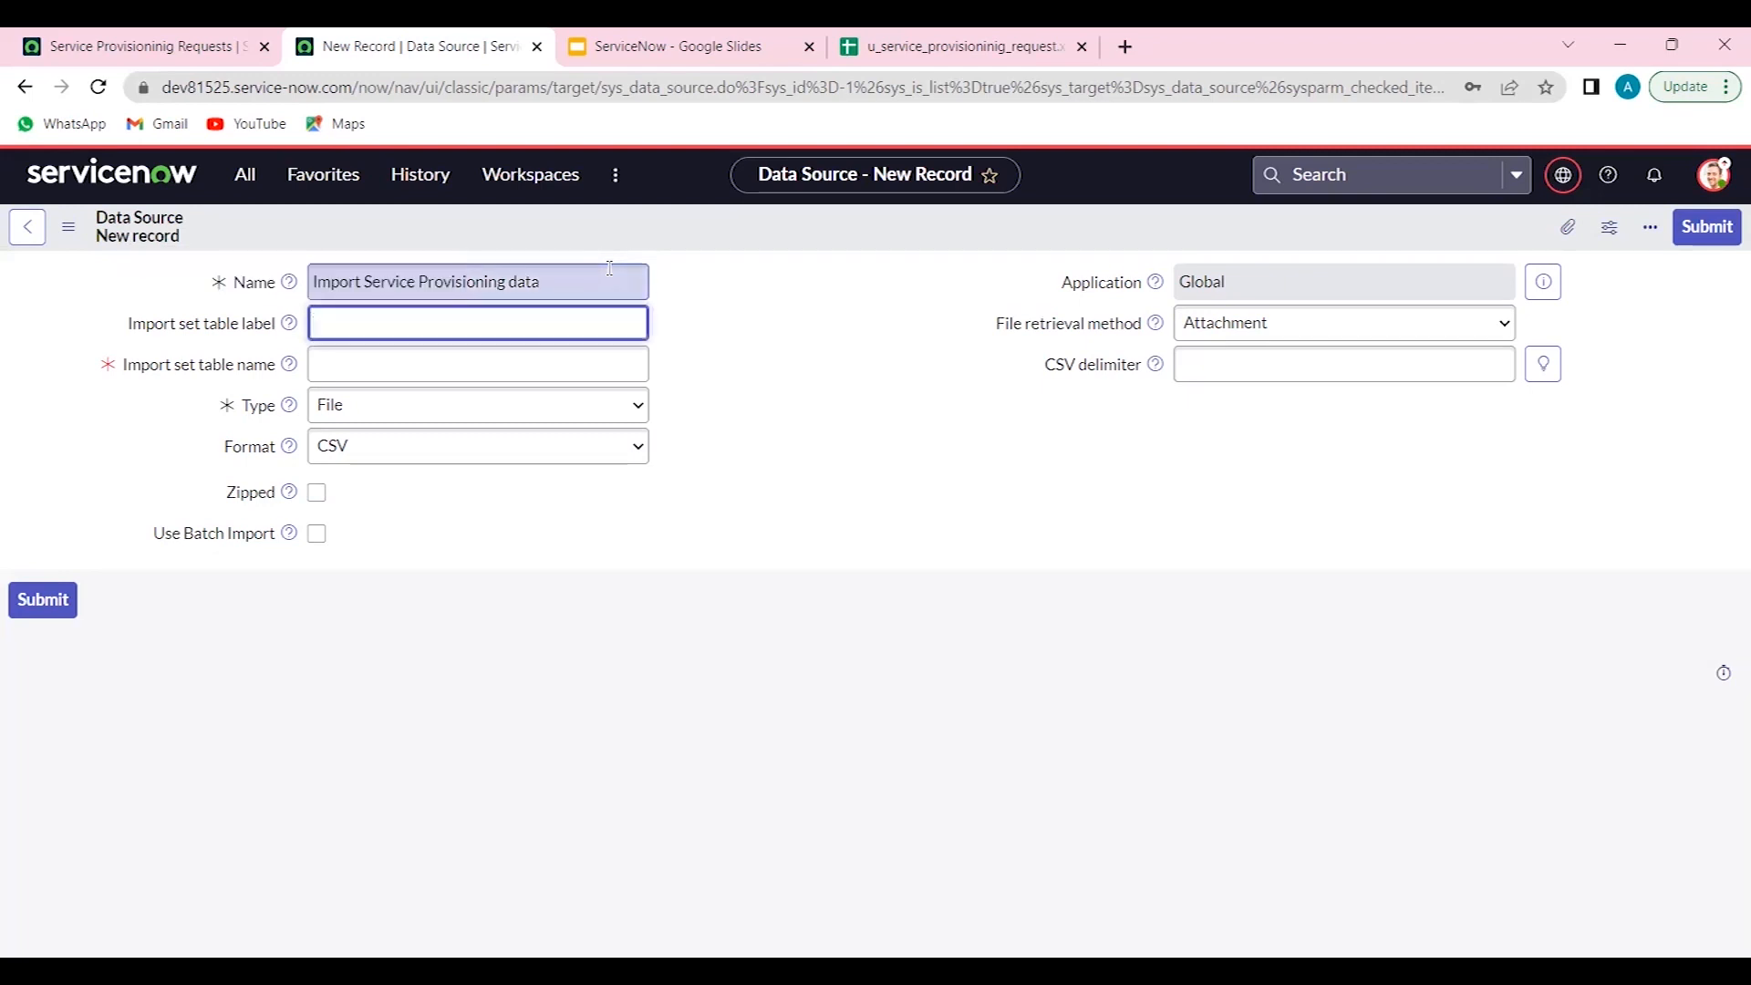
type("Service Provision Import")
key("Tab")
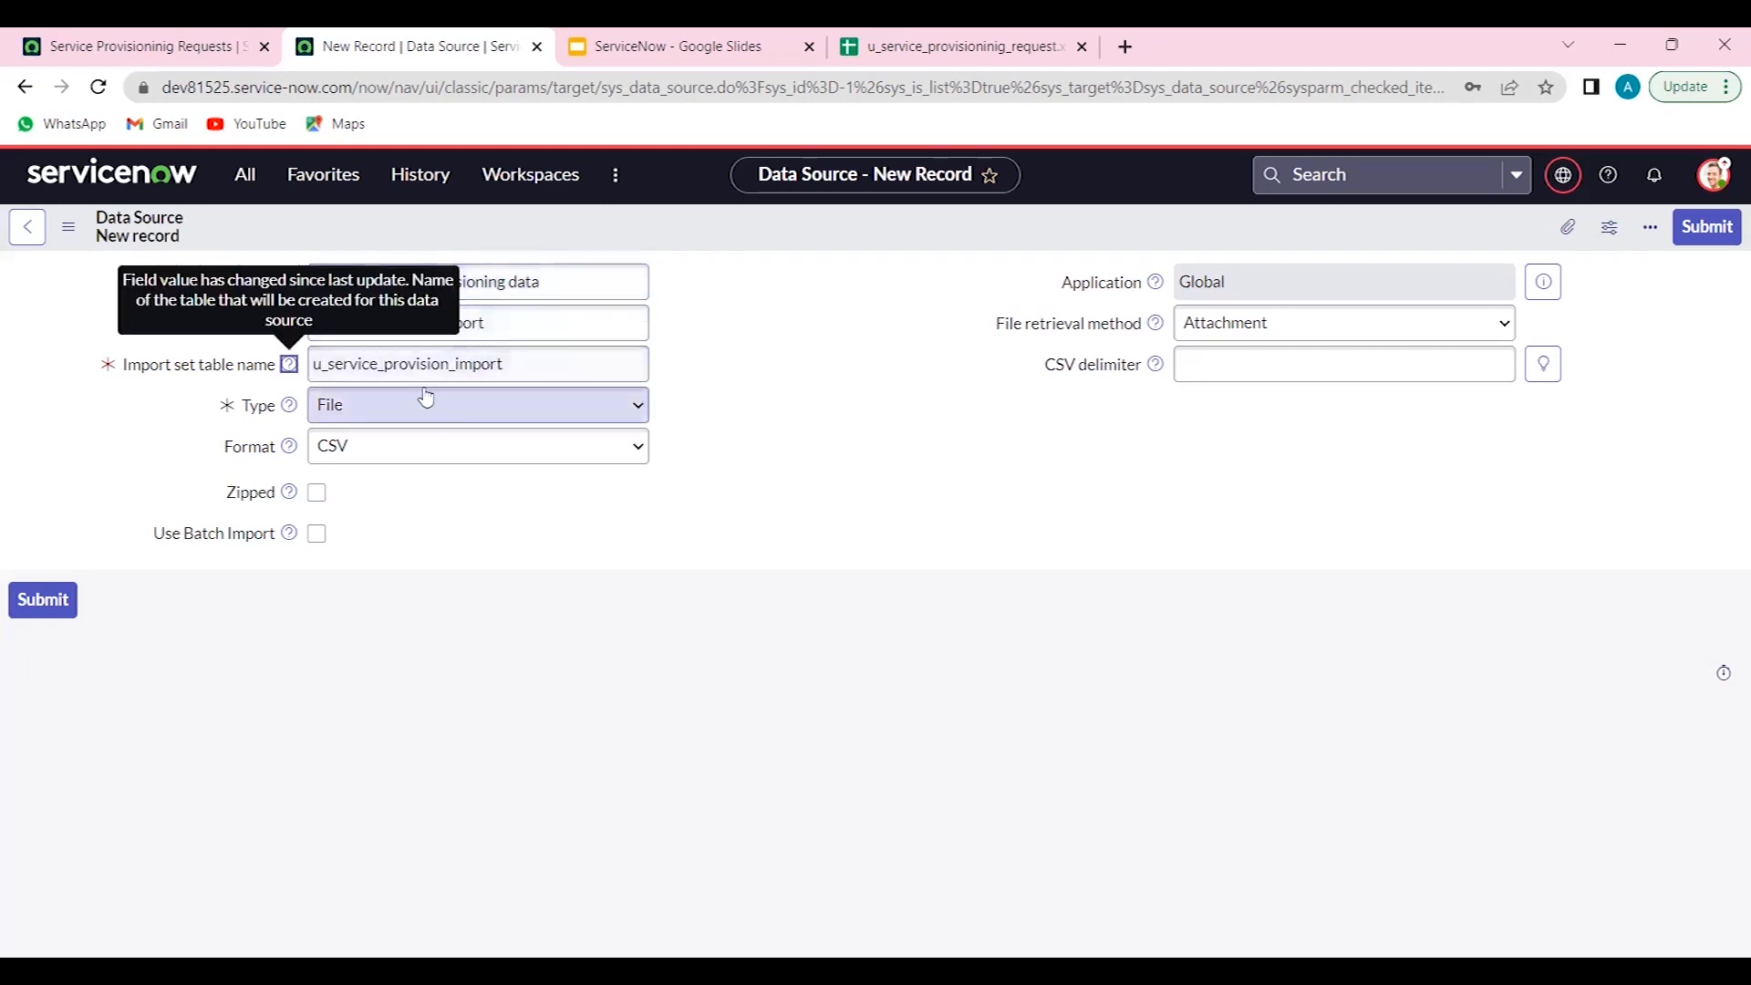
- Keep type File, set format to Excel (.xlsx/.xls) with sheet number 1 and header row 1, and save the data source
left_click(396, 418)
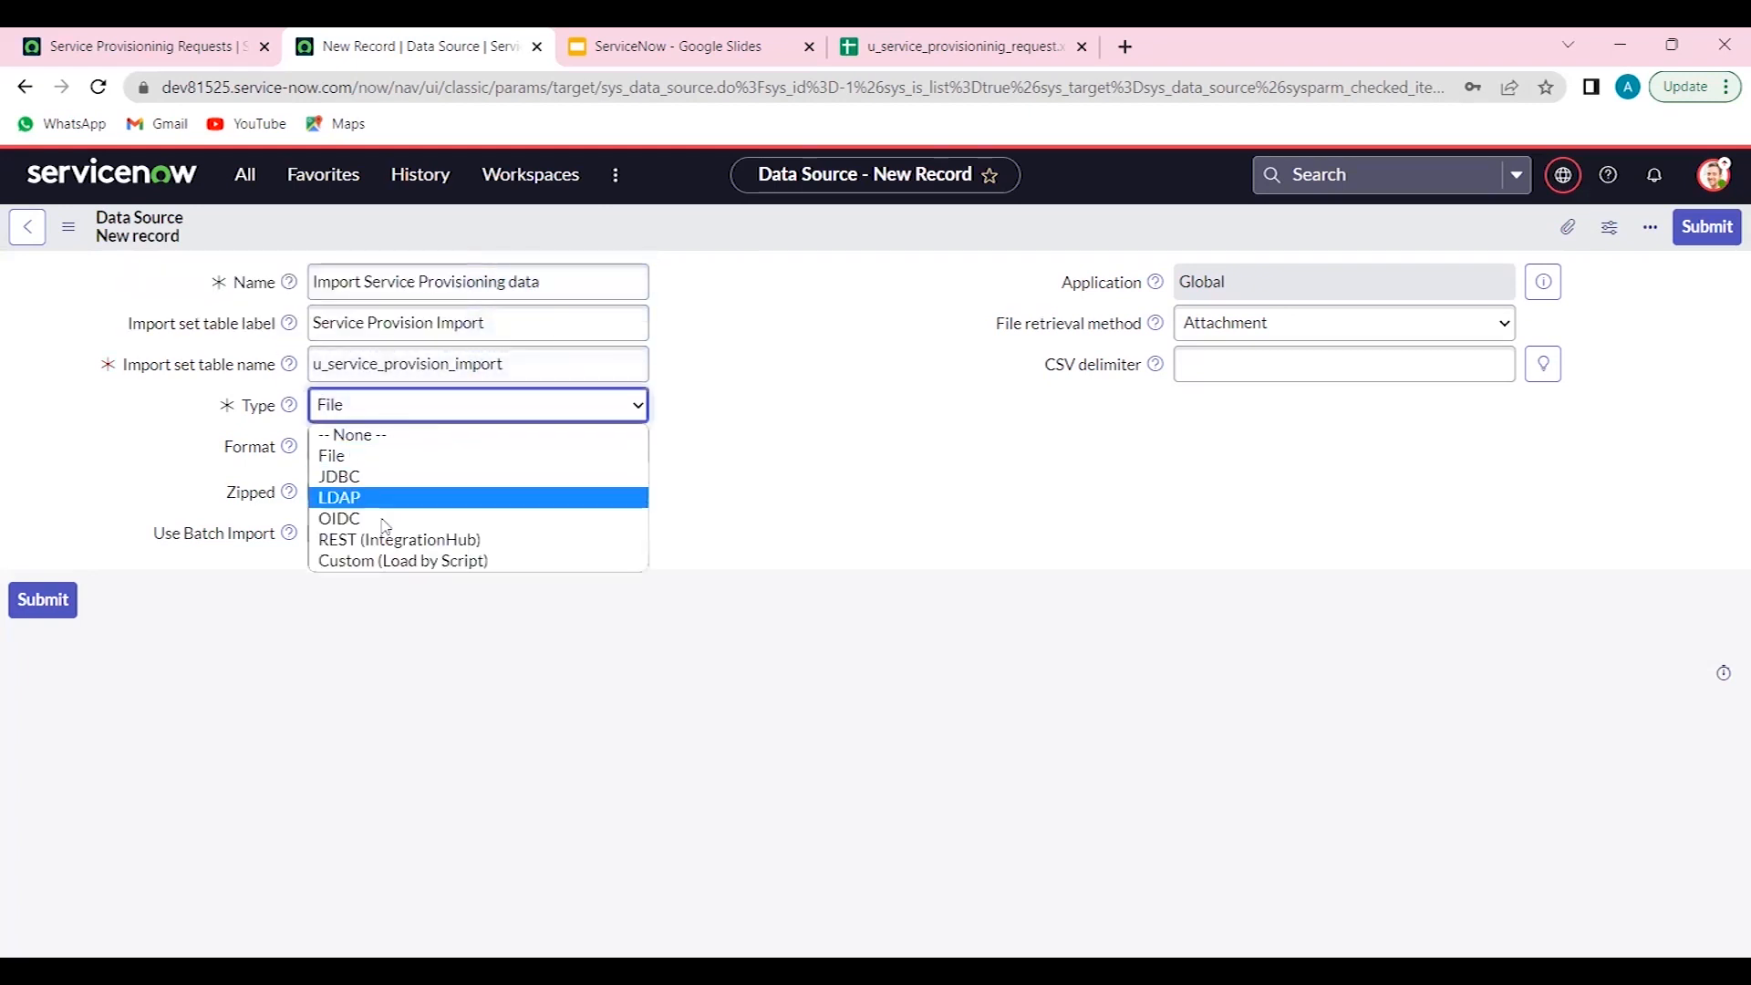
left_click(409, 456)
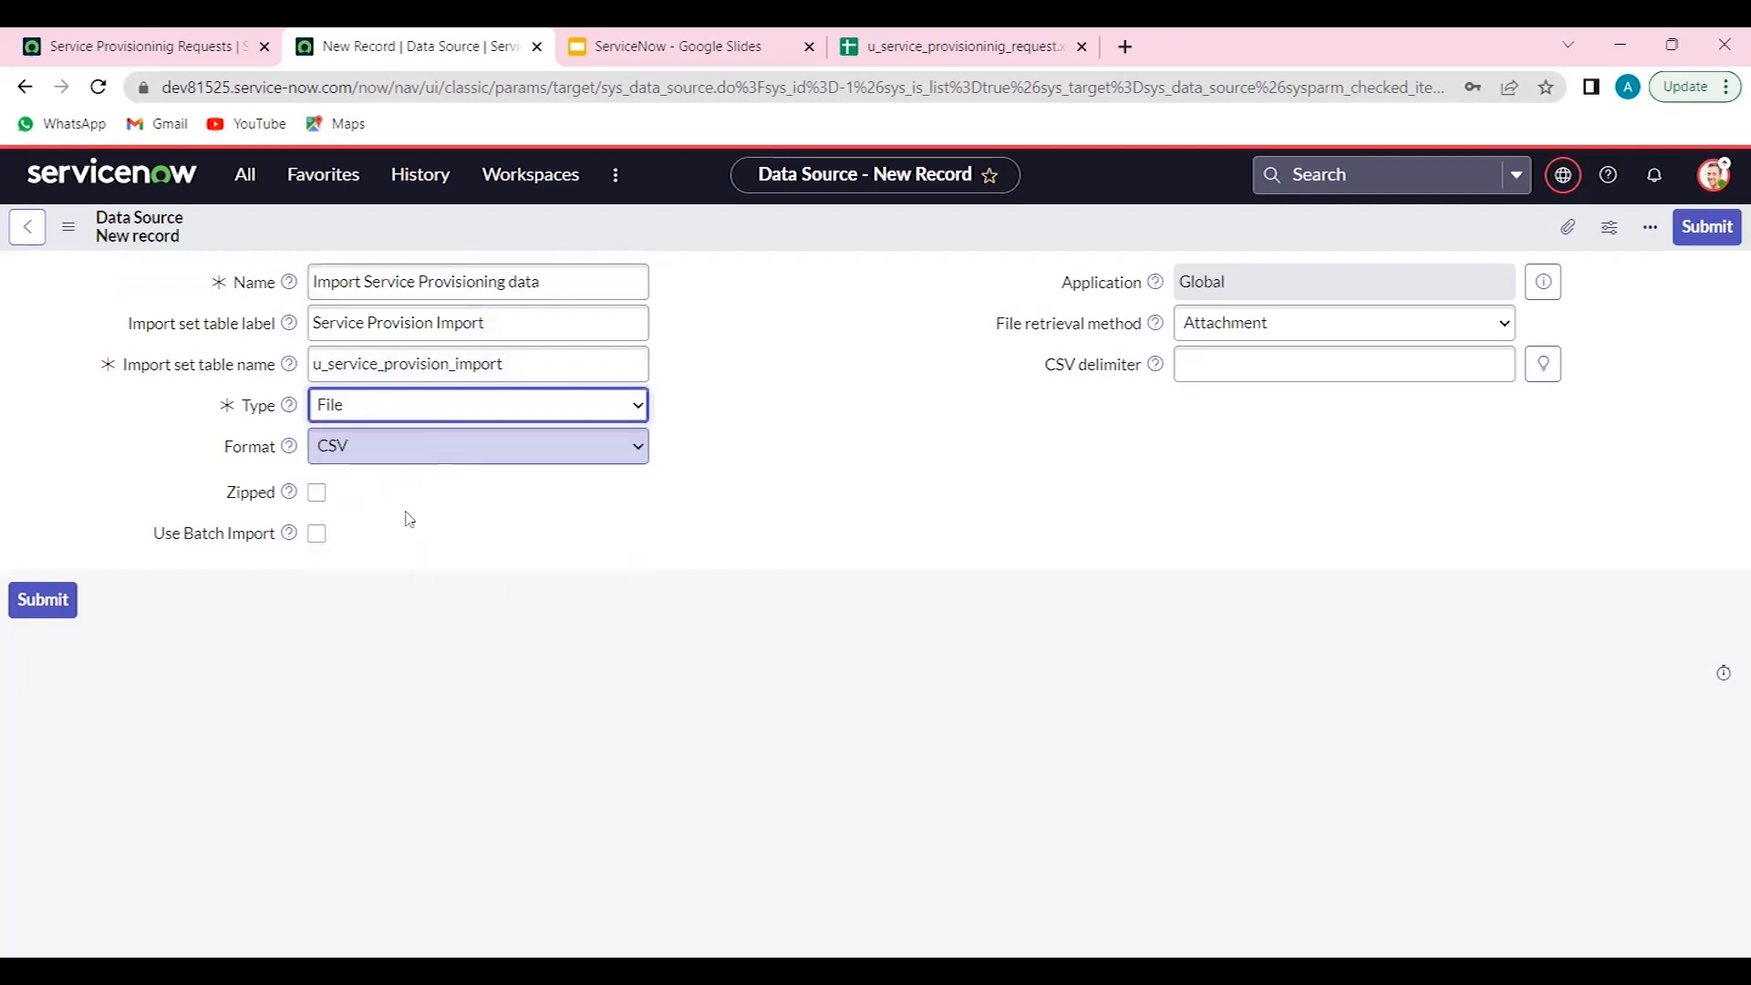
left_click(407, 447)
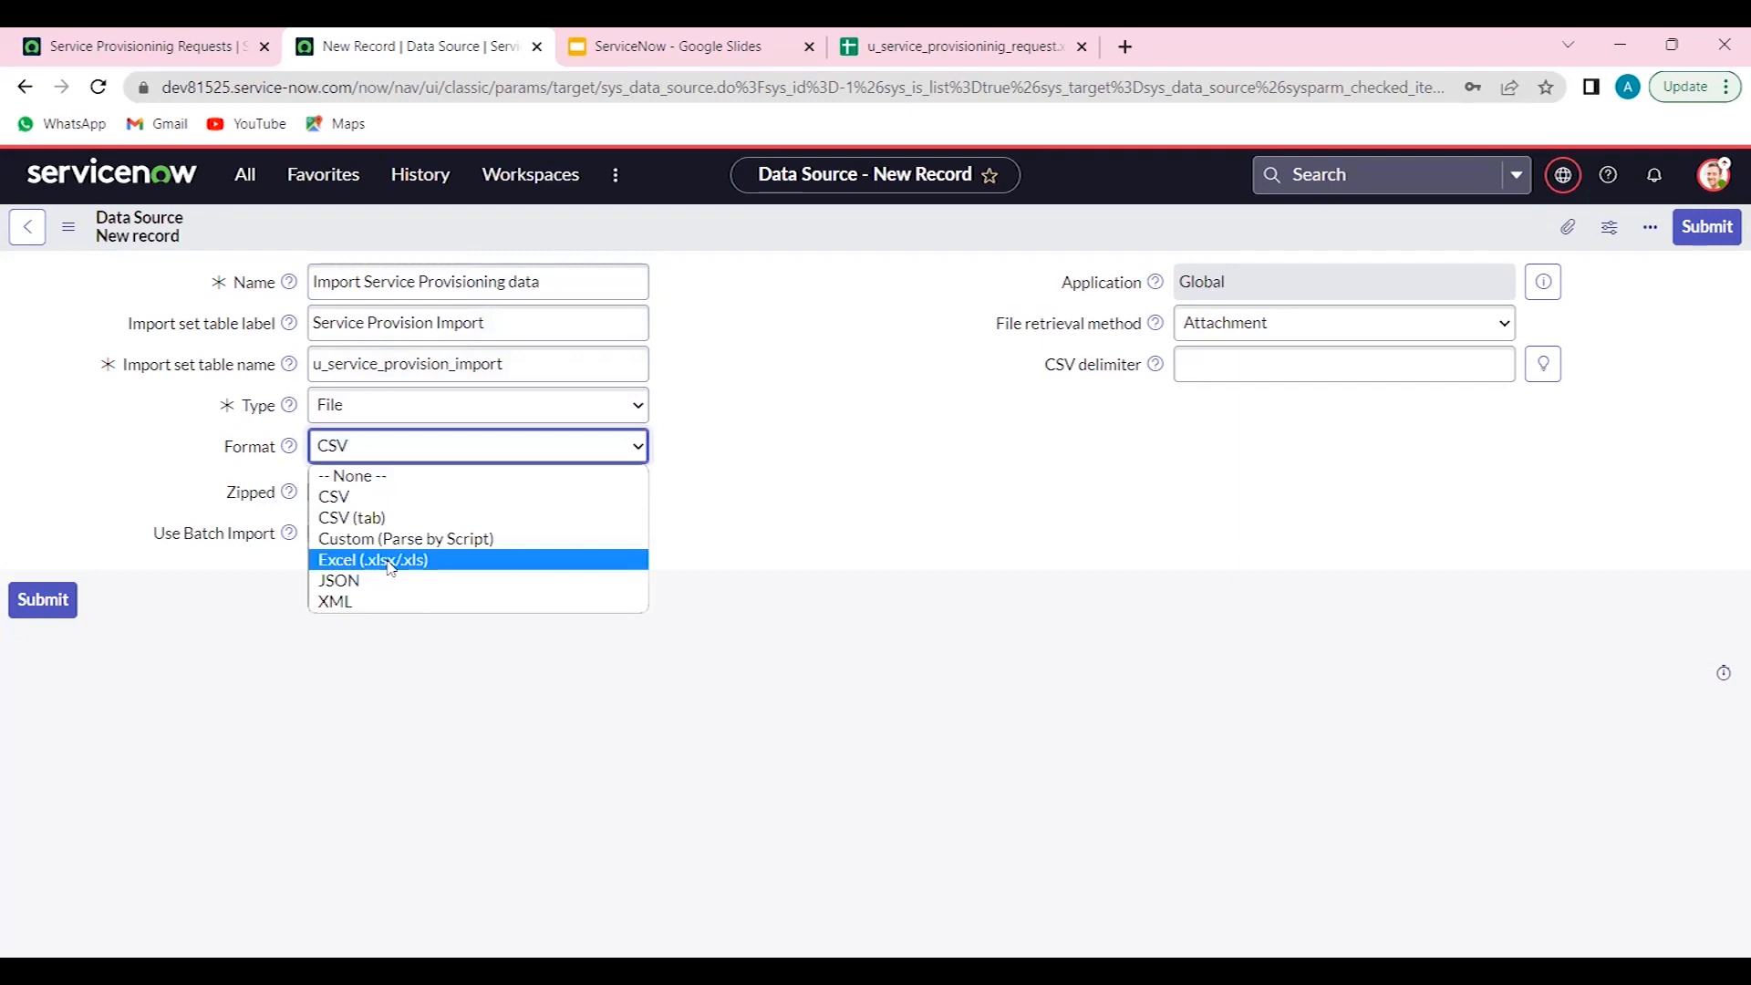
left_click(390, 560)
left_click(472, 534)
type("1")
left_click(511, 571)
type("1")
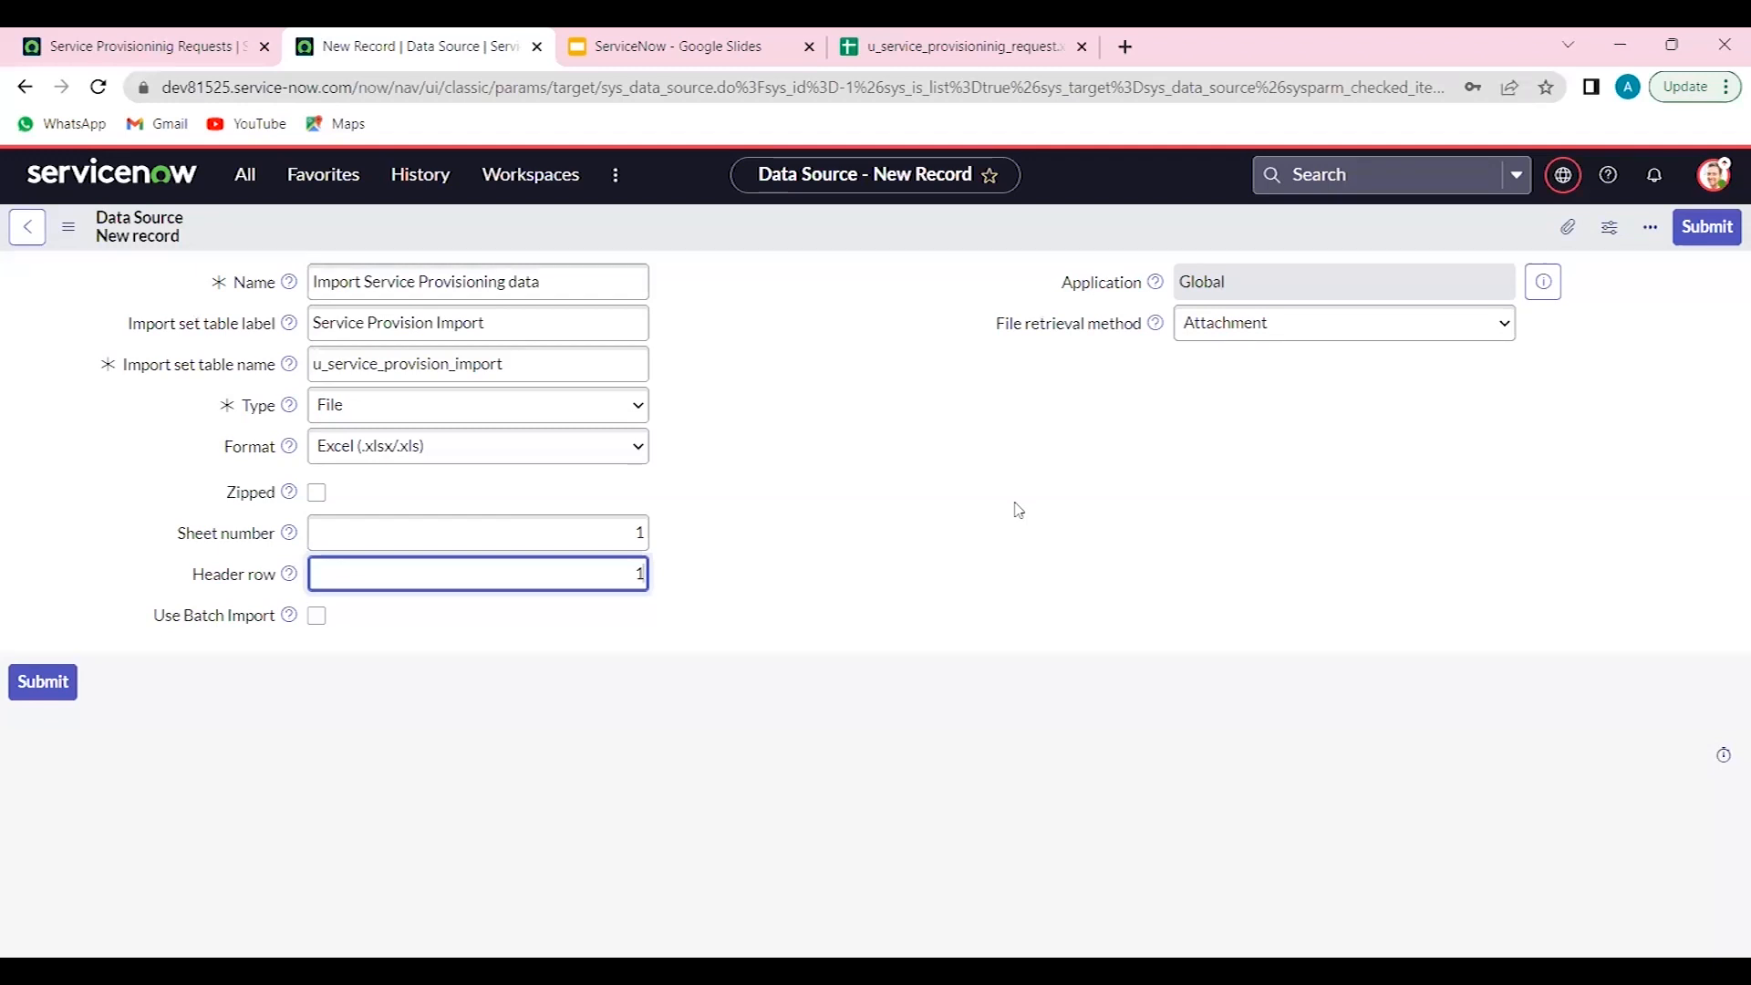
left_click_drag(1015, 329, 1130, 326)
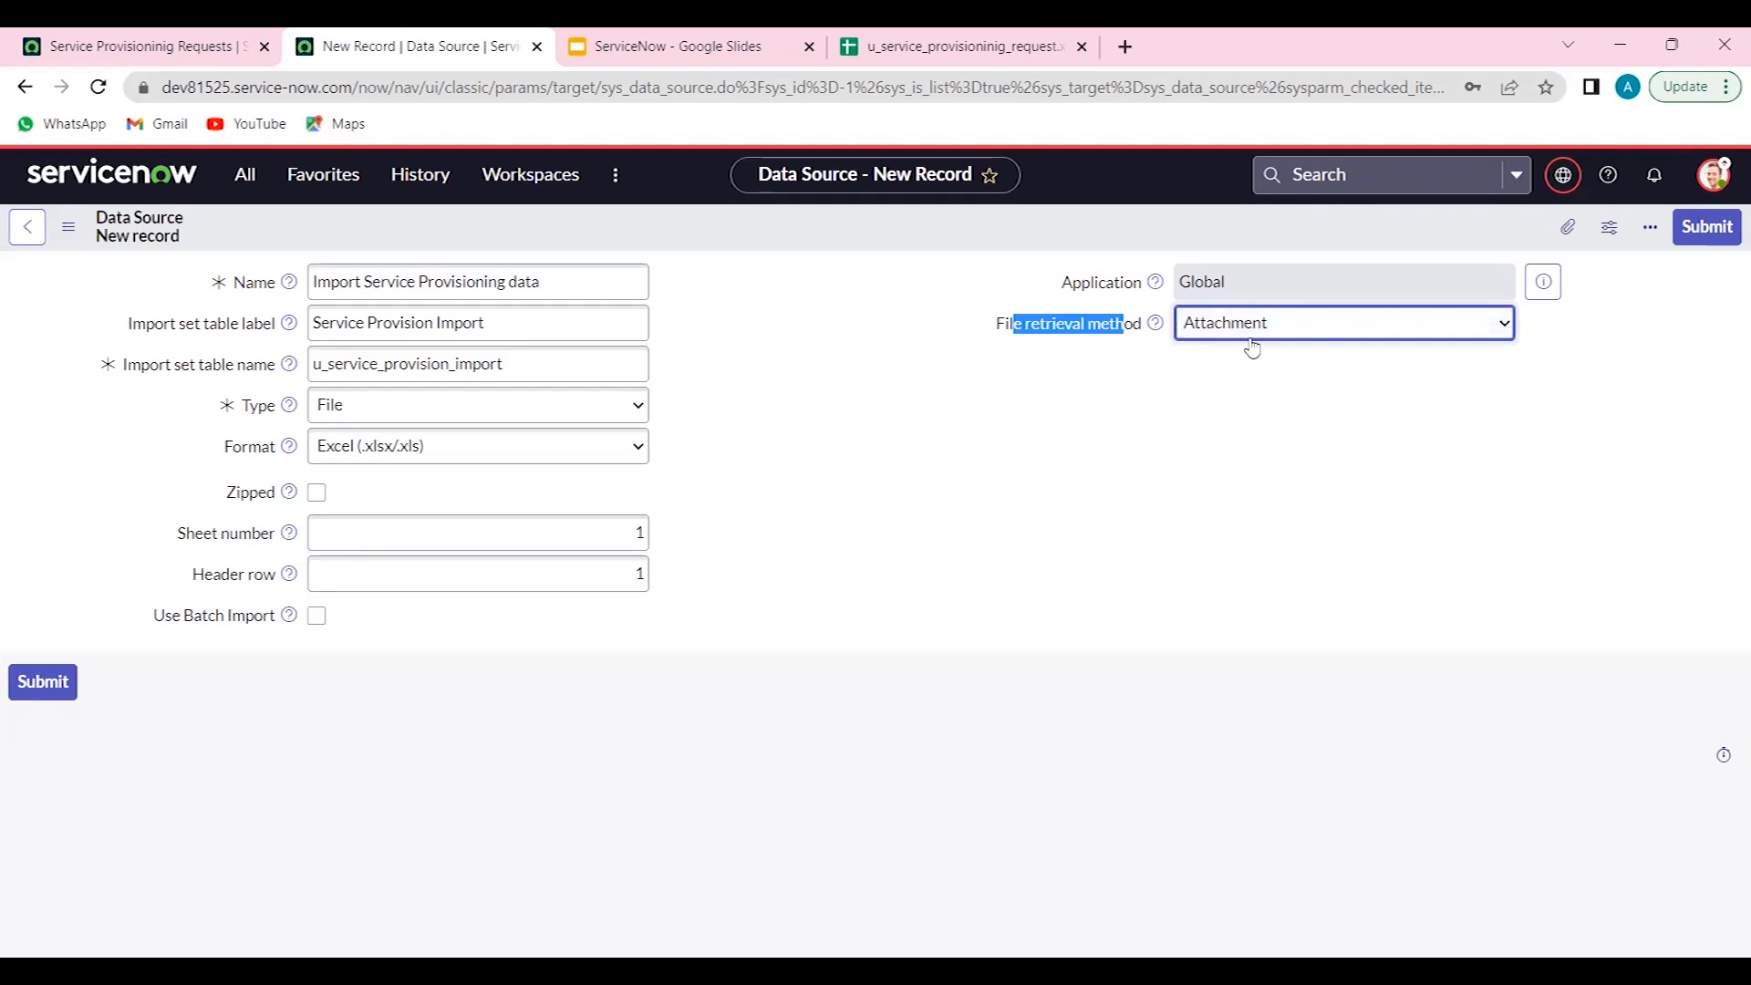
right_click(689, 255)
left_click(720, 263)
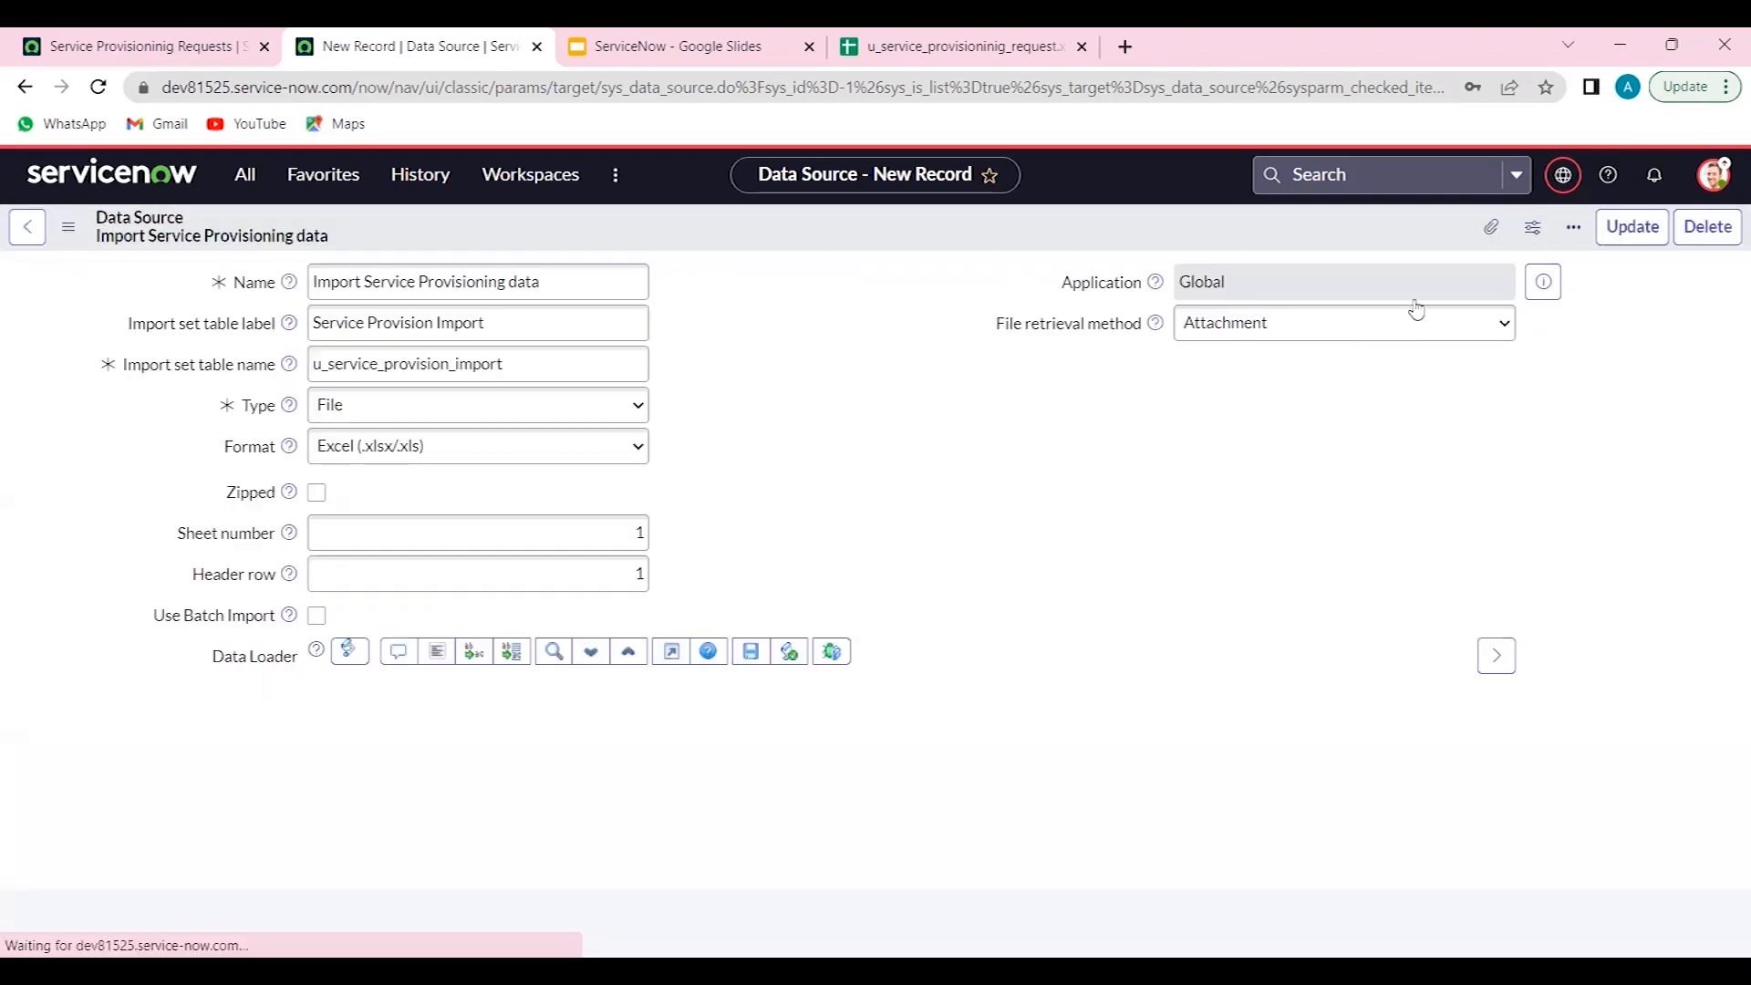
- Attach the downloaded u_service_provisioninig_request (1).xlsx file to the data source
left_click(1490, 229)
left_click(878, 534)
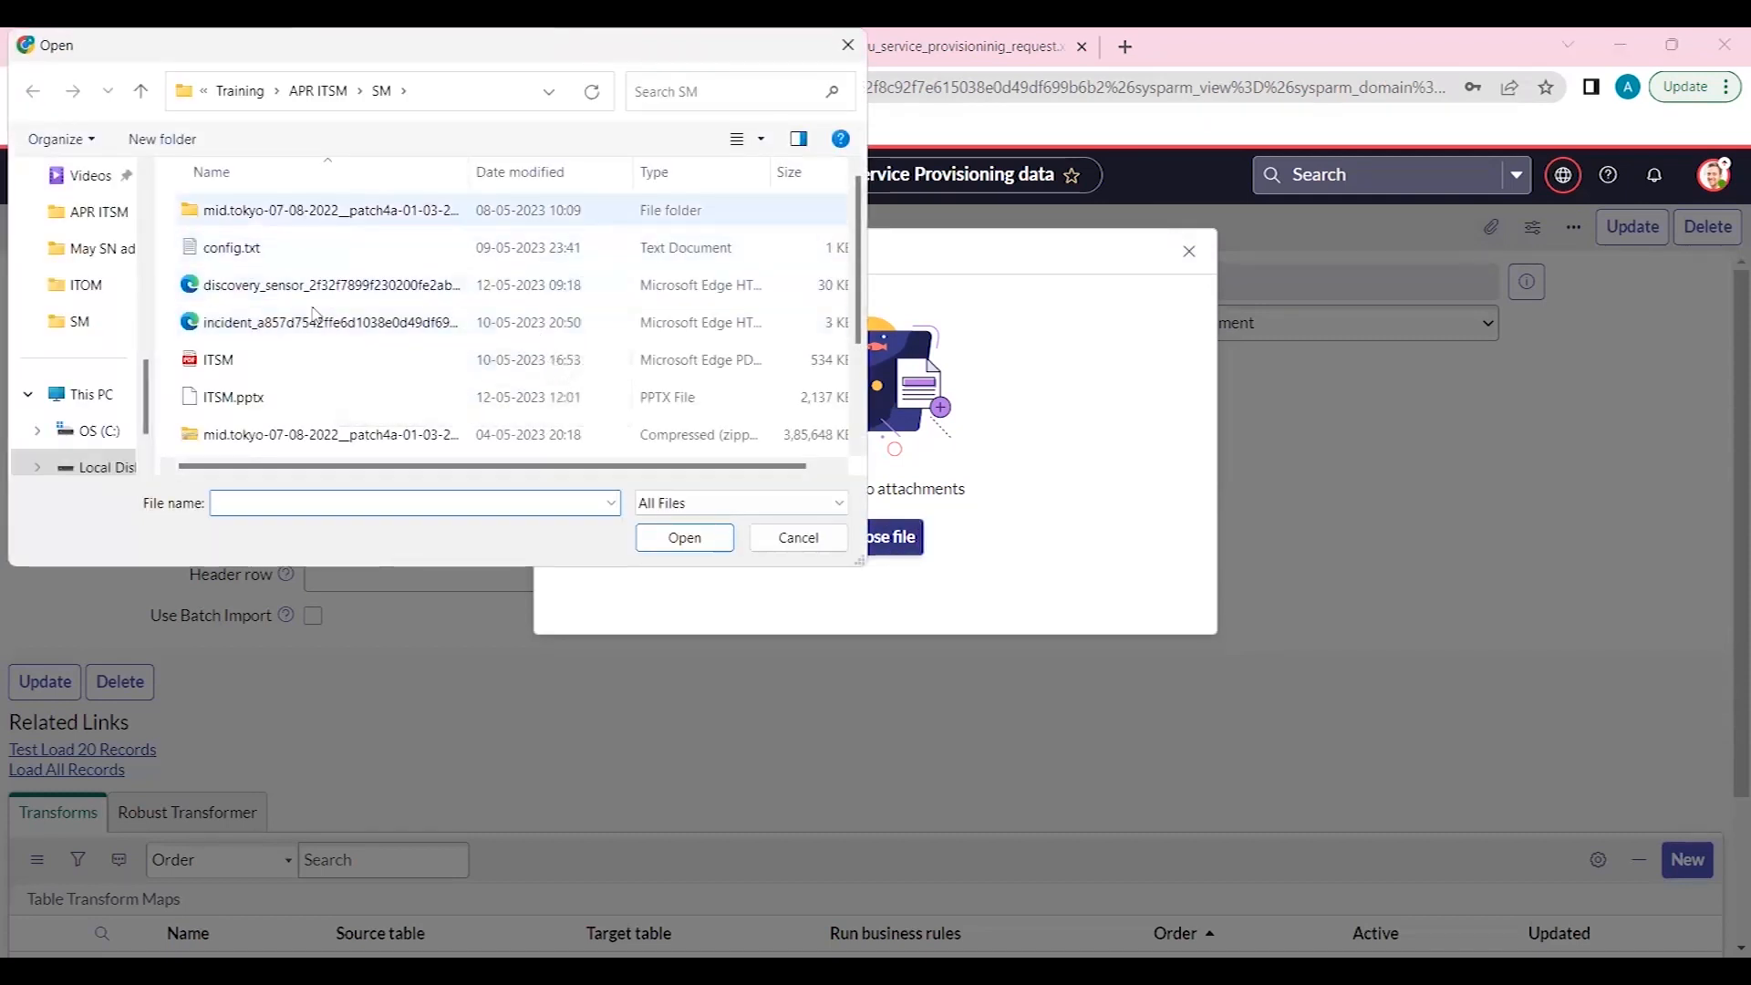
scroll(315, 333, "down", 1)
scroll(316, 333, "down", 1)
double_click(329, 406)
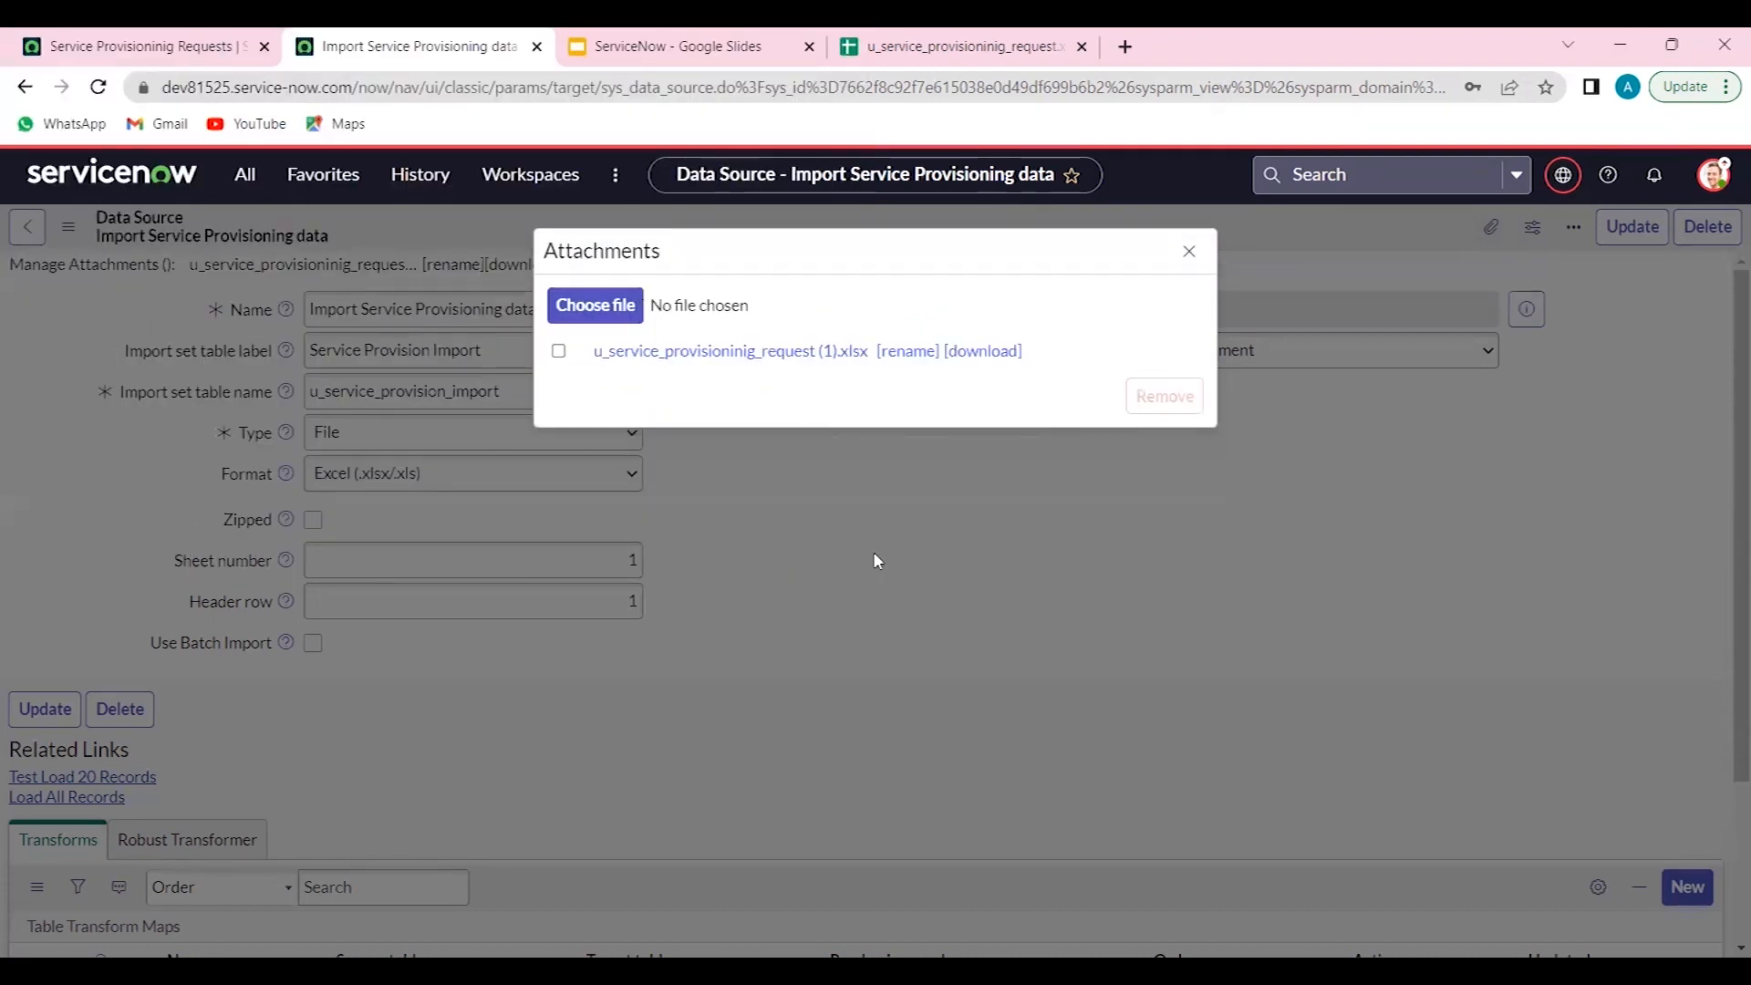
left_click(1200, 262)
- Review the data source form, its import set table name and the empty transform maps list
scroll(967, 577, "down", 2)
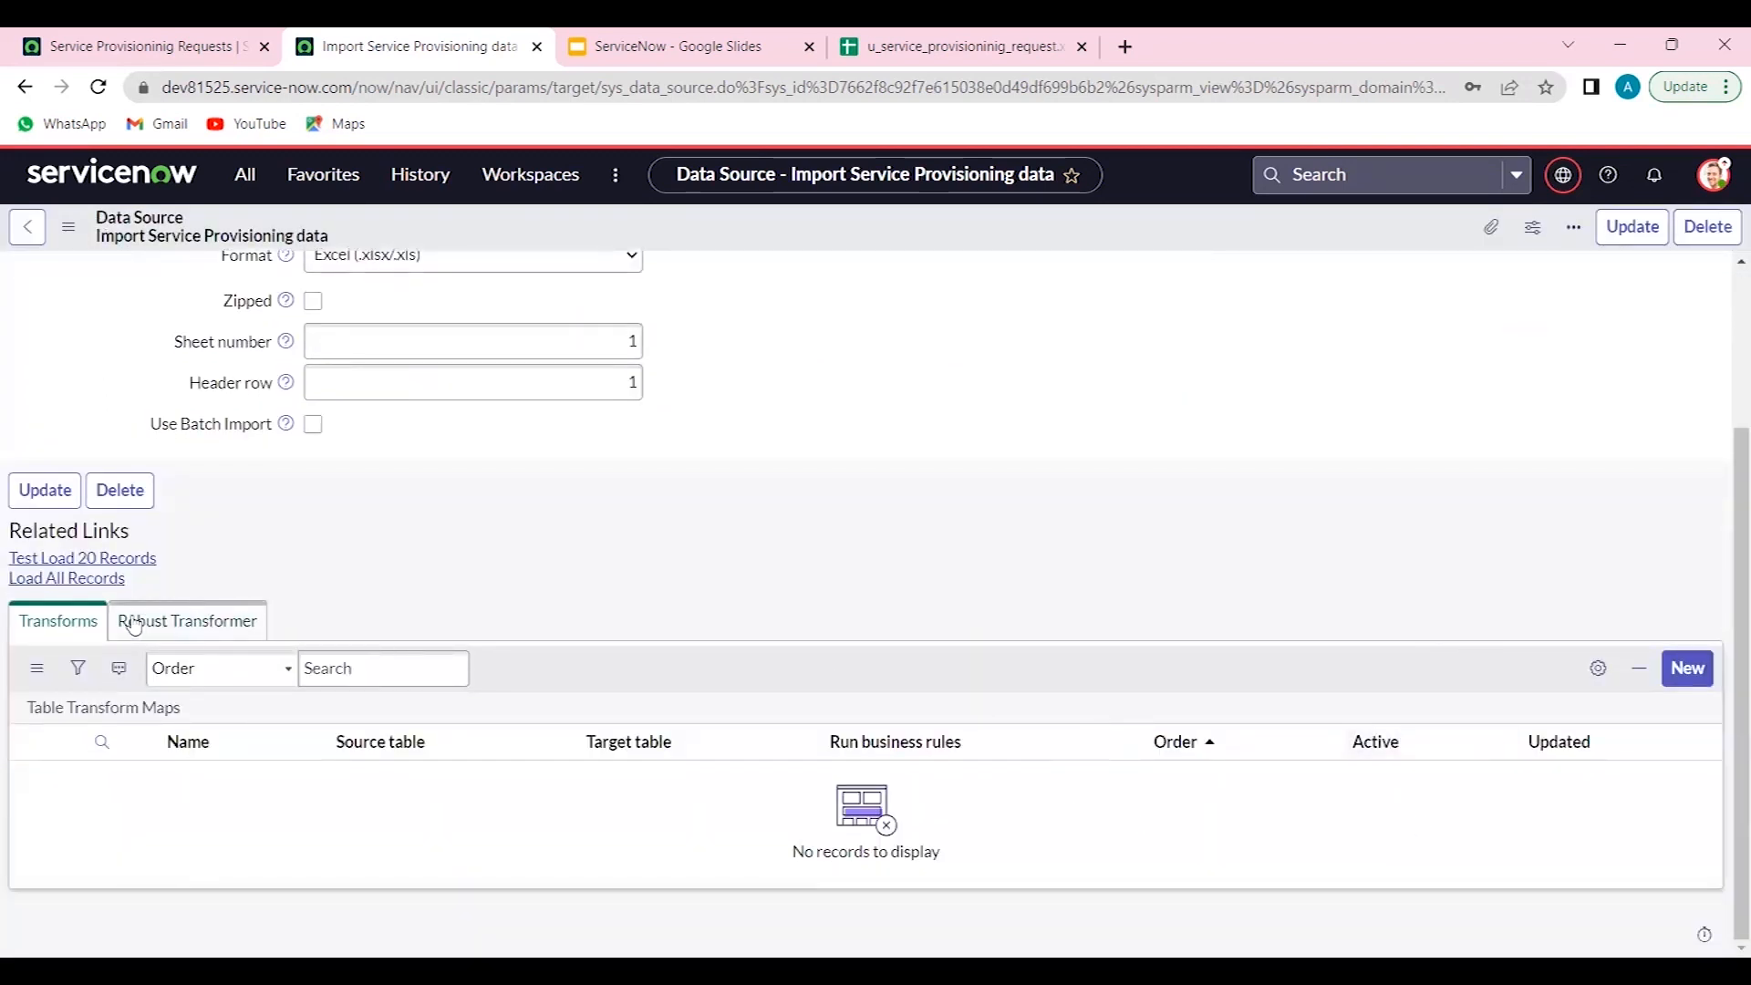
scroll(723, 500, "up", 3)
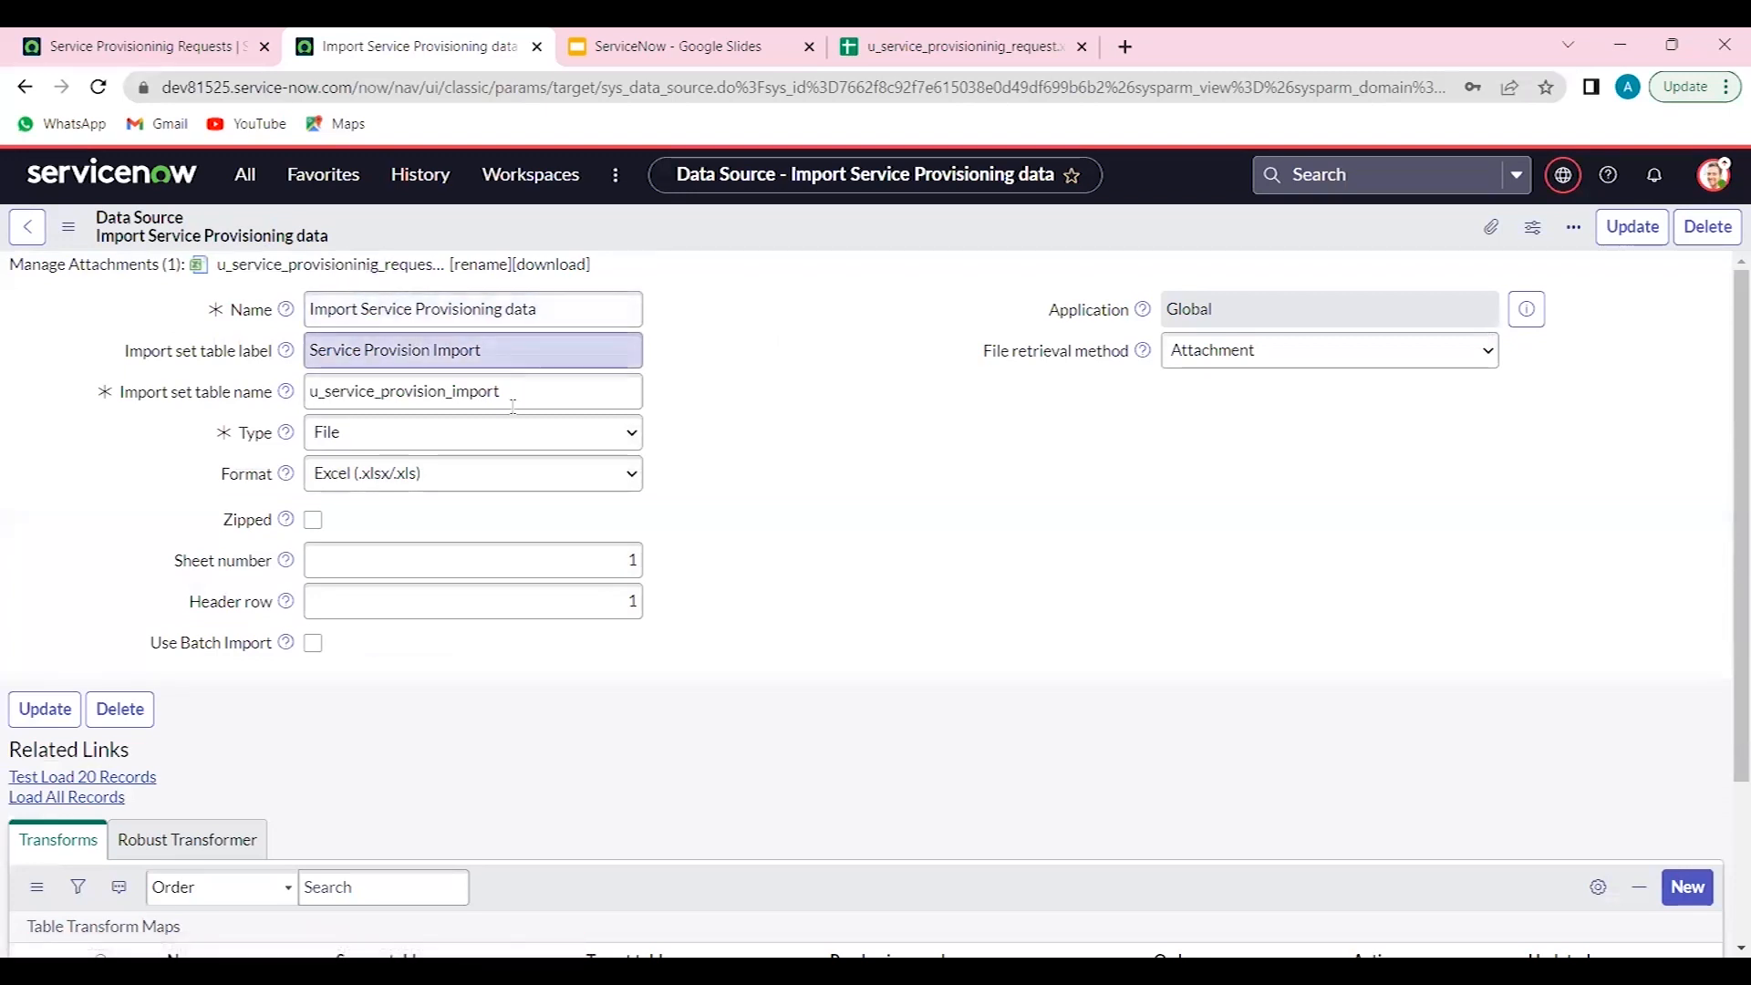
left_click_drag(500, 391, 312, 390)
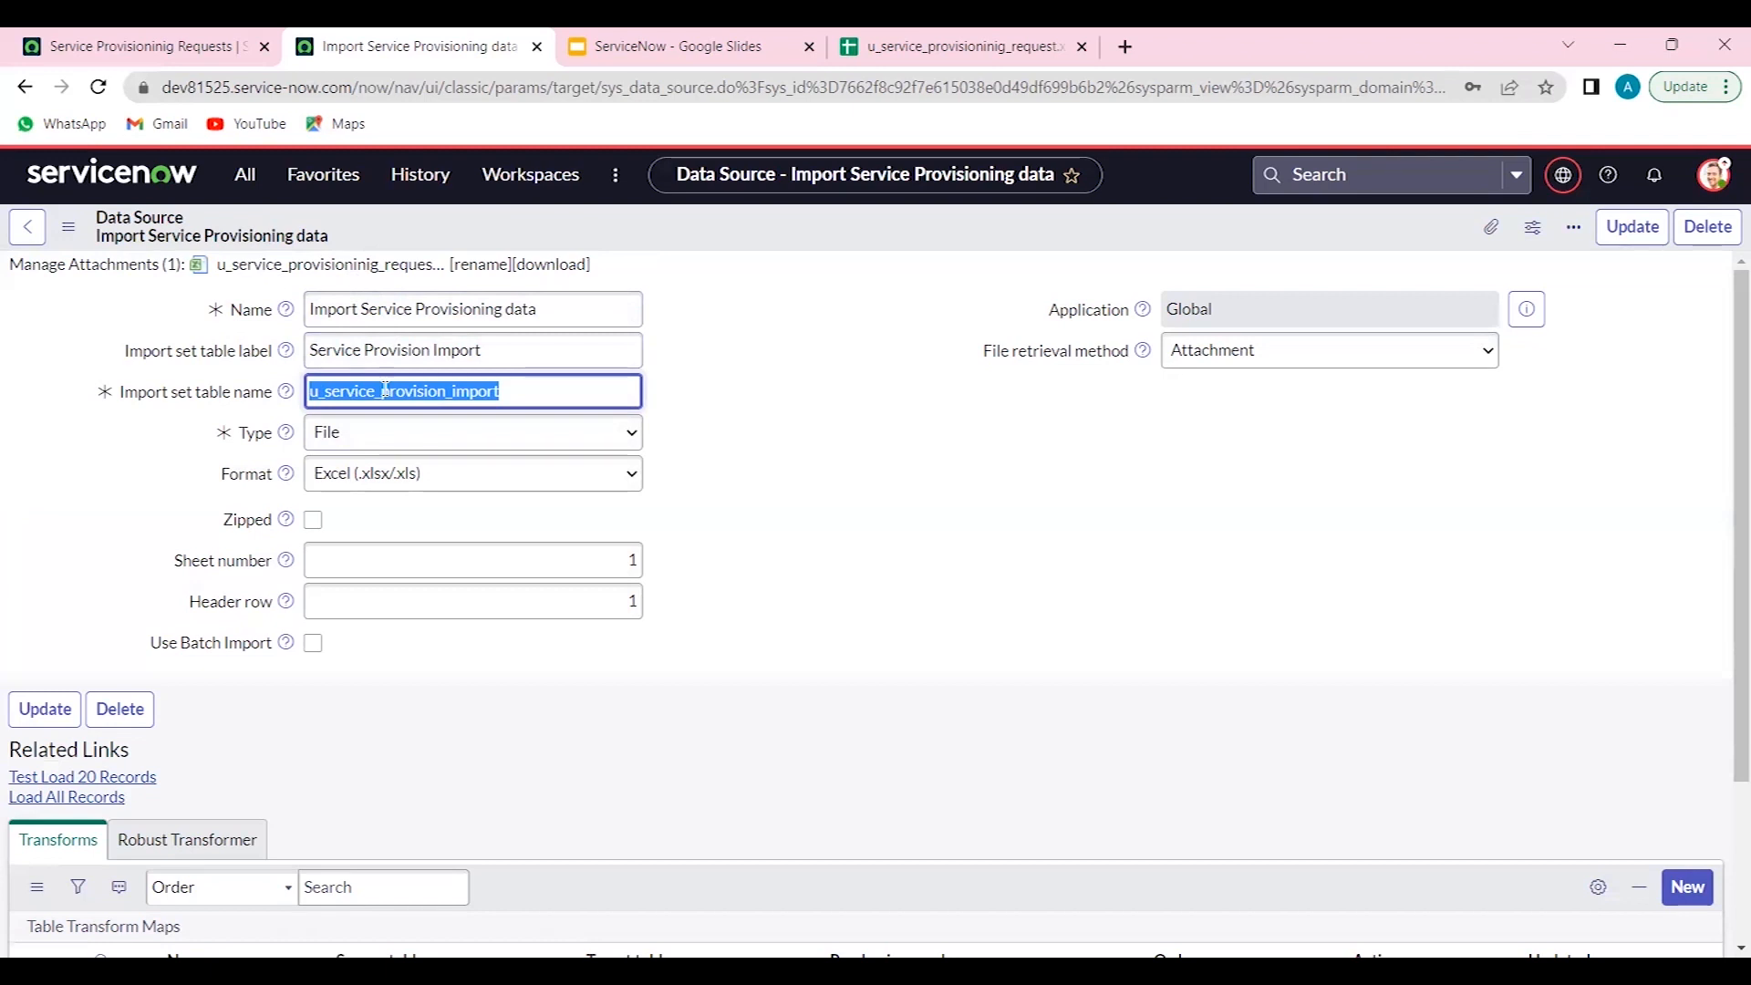
left_click(121, 45)
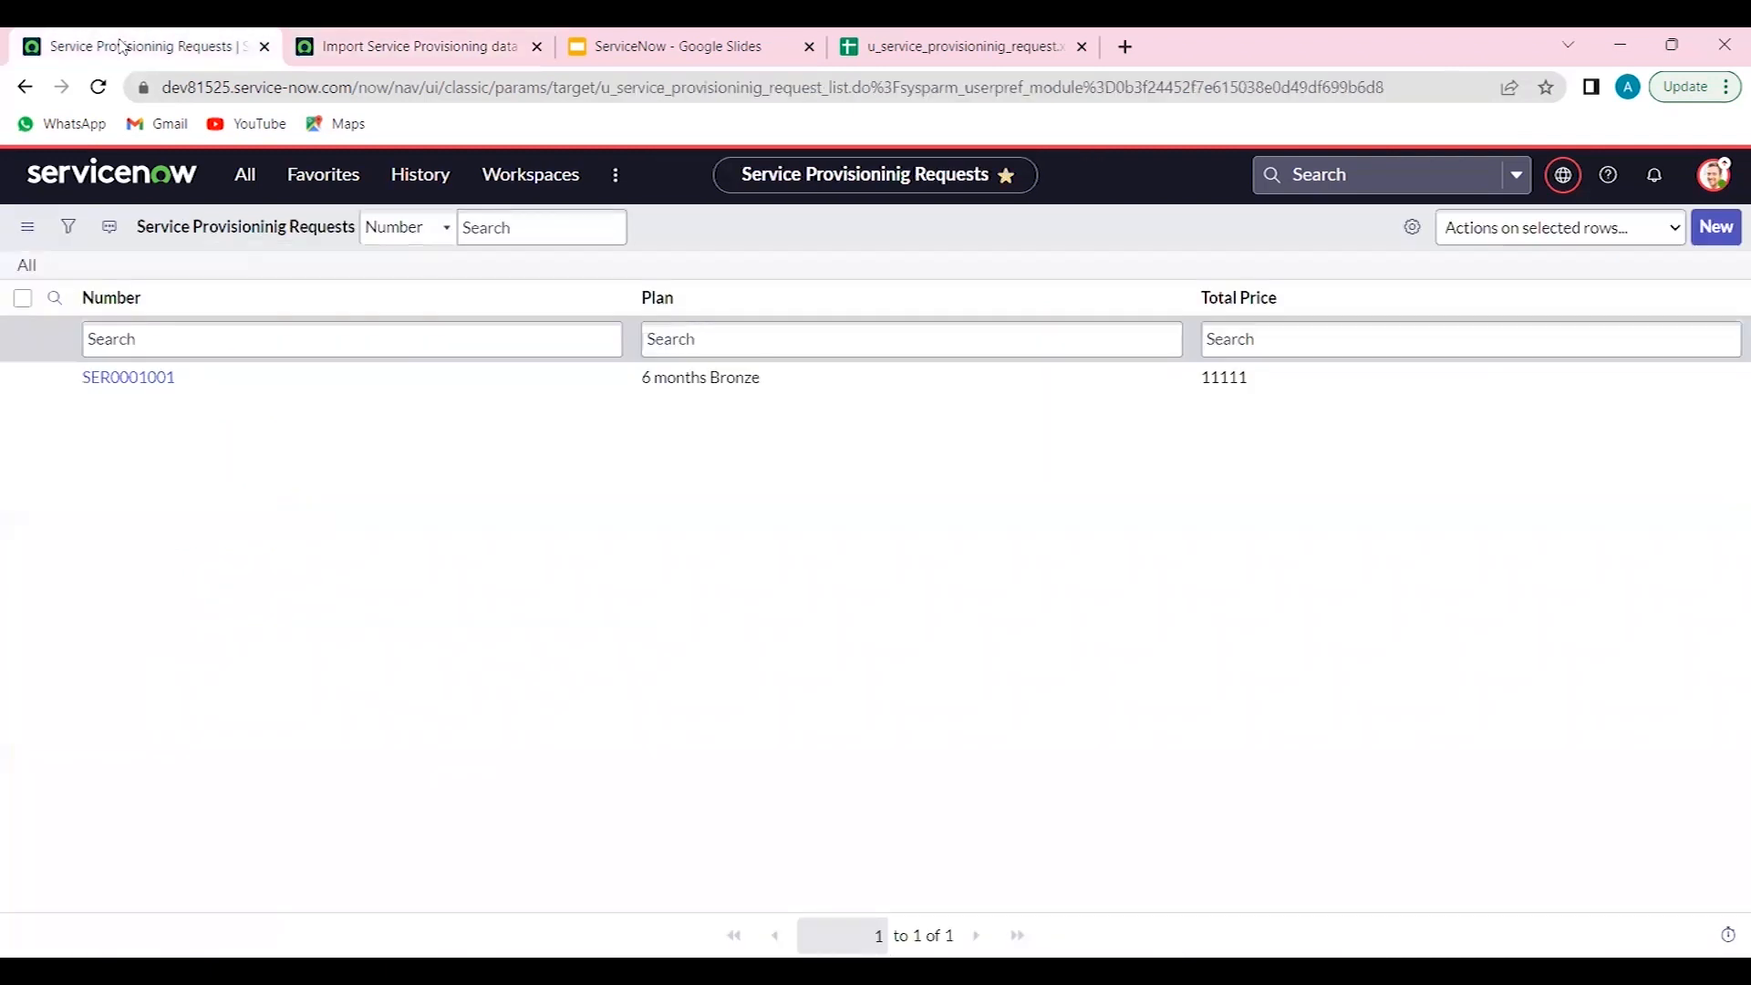
left_click(97, 89)
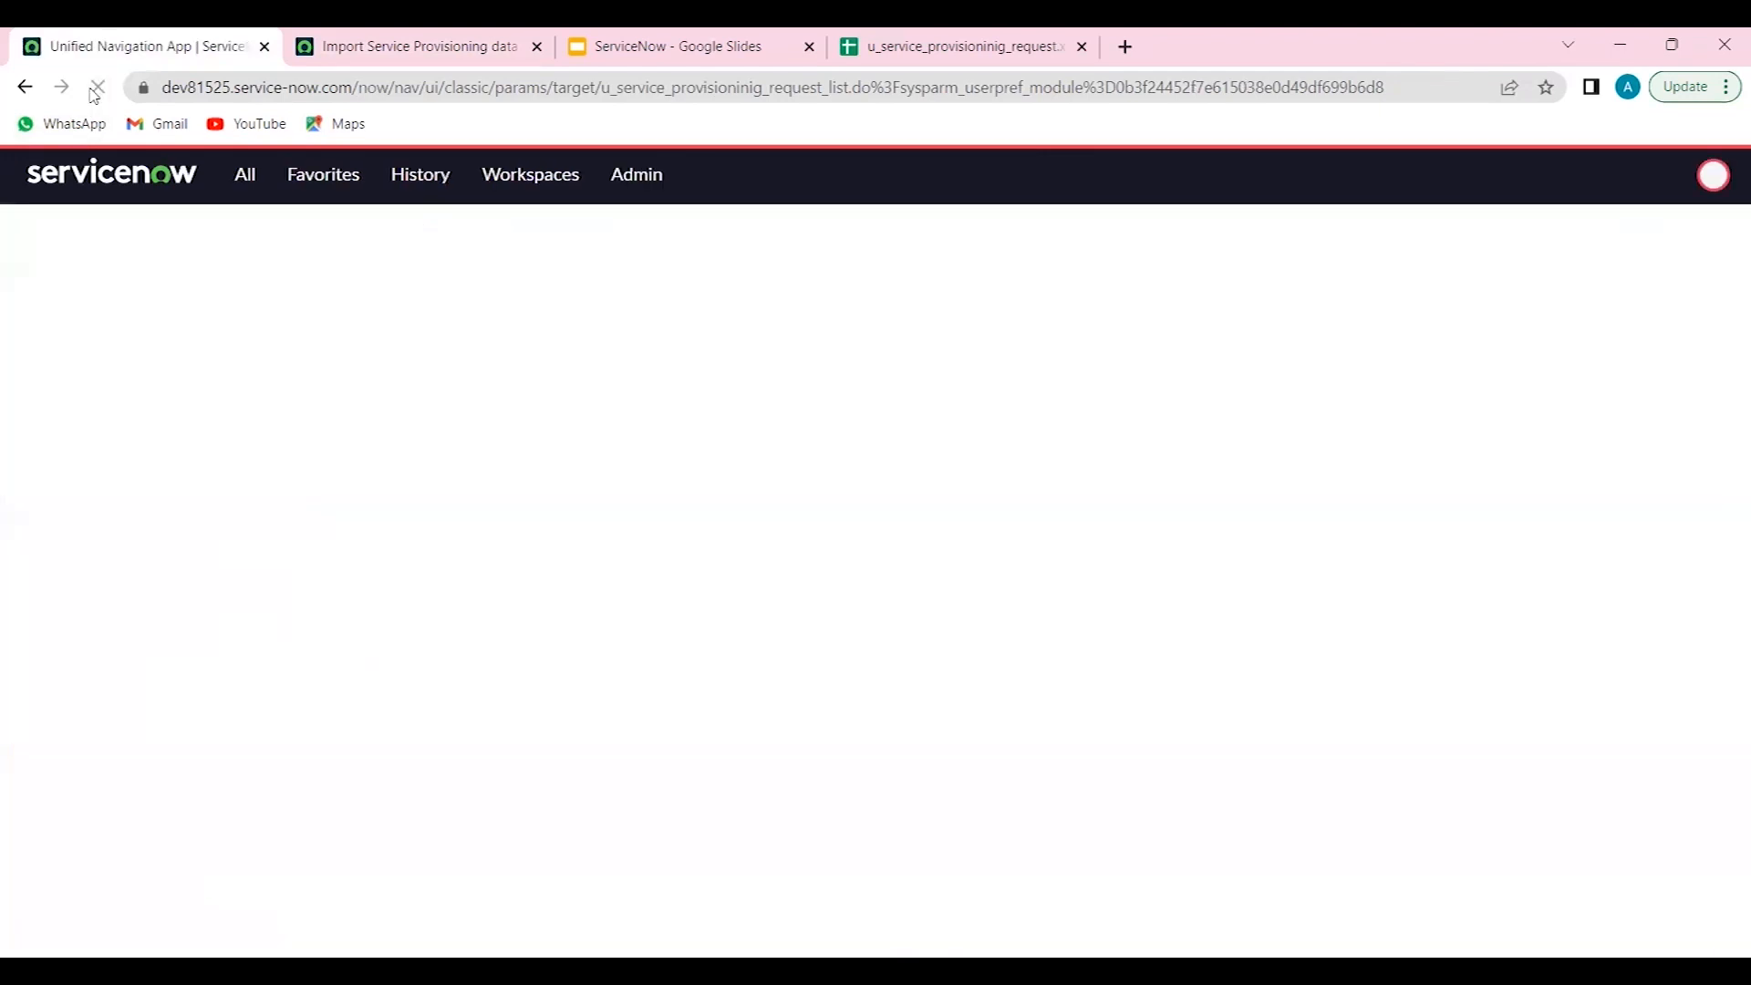
left_click(371, 41)
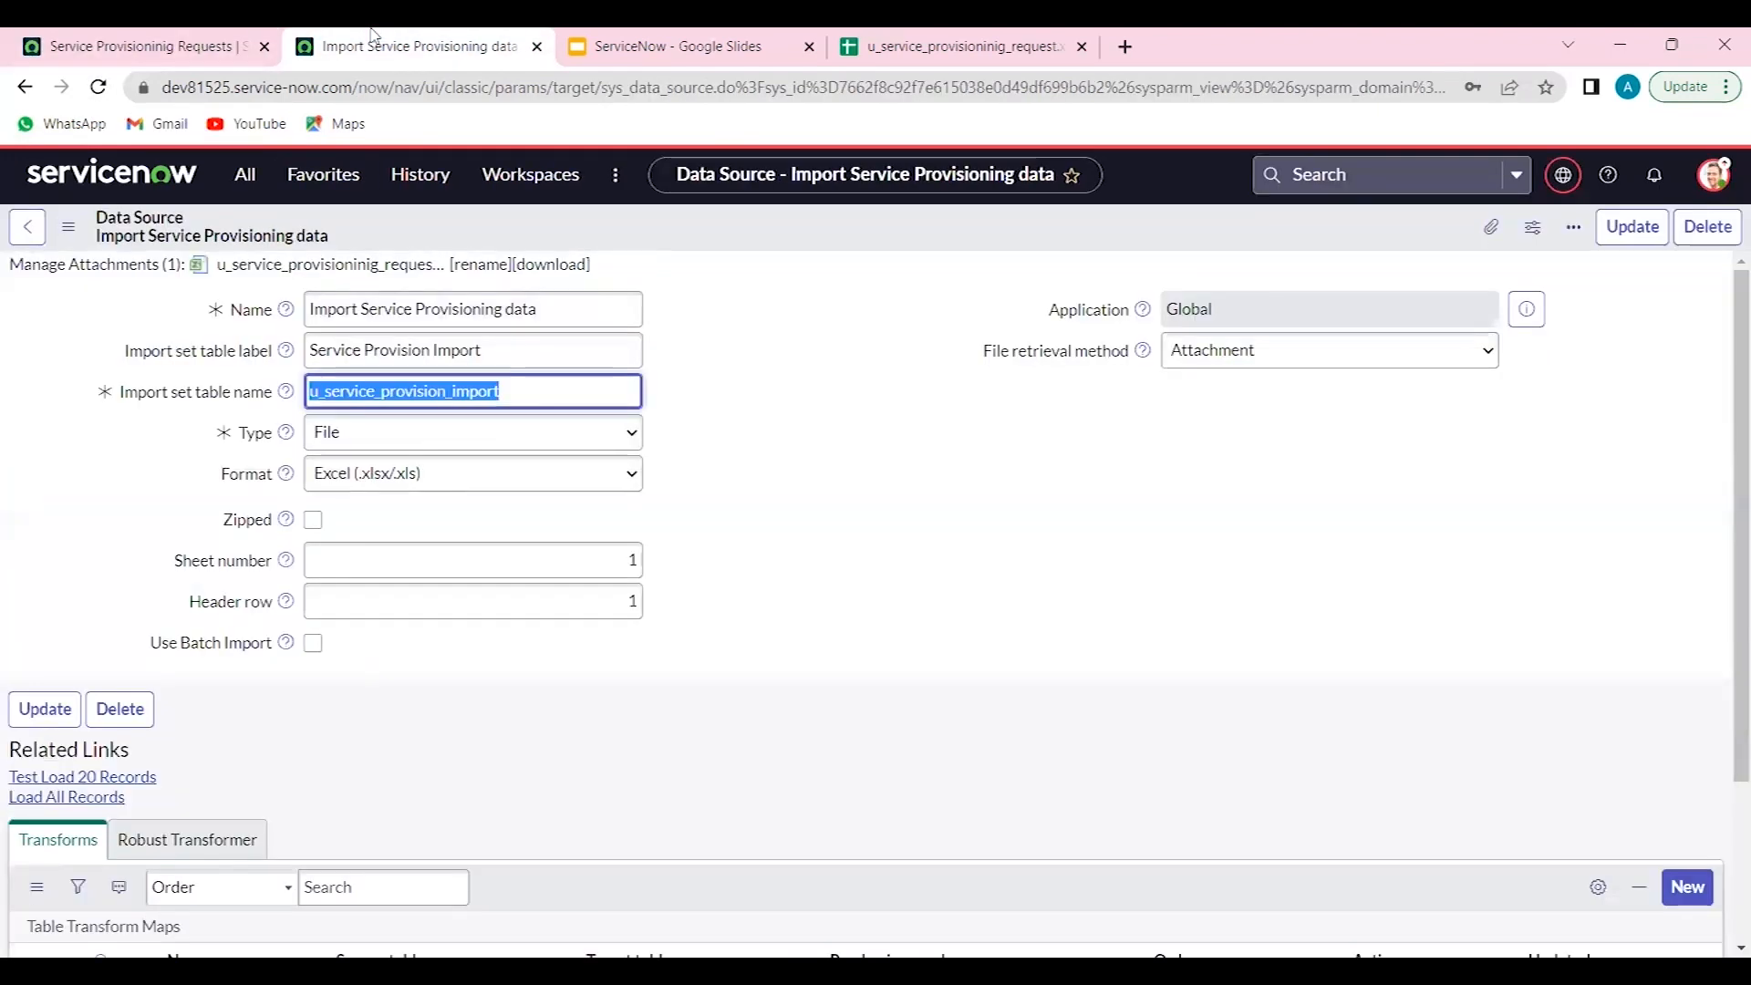
scroll(1414, 696, "down", 2)
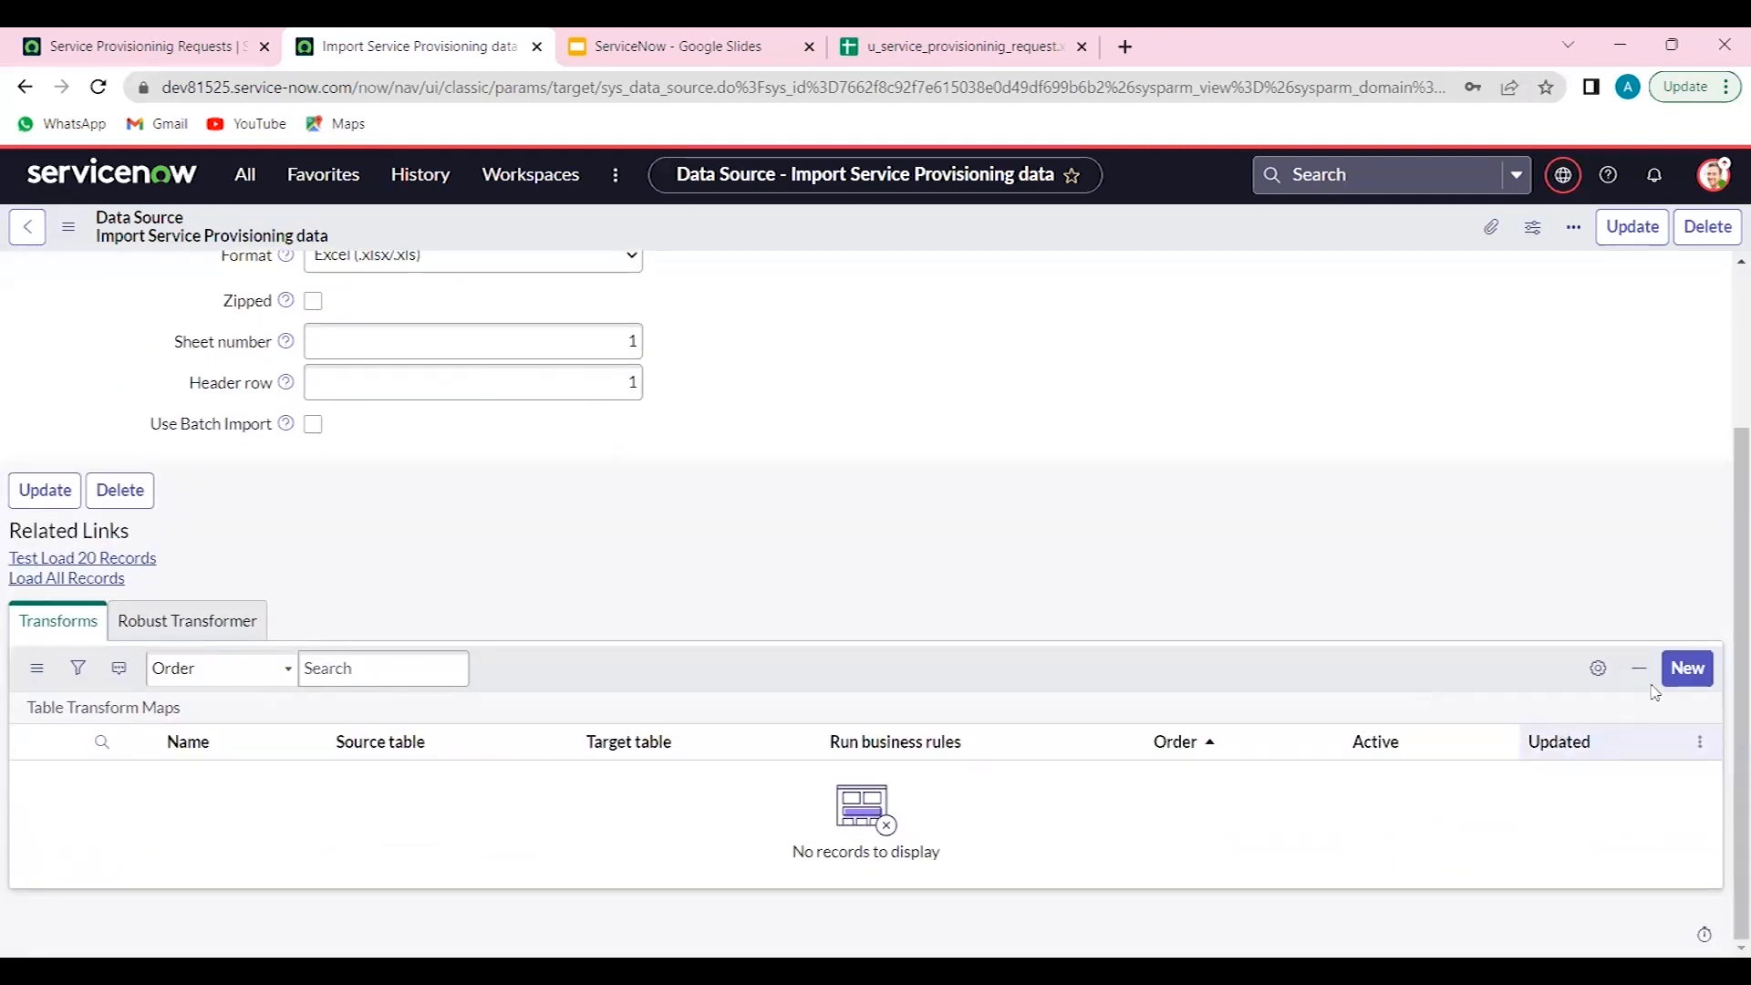
- Create a transform map named Provision data map targeting the Service Provisioninig Request table, and save it
left_click(1679, 686)
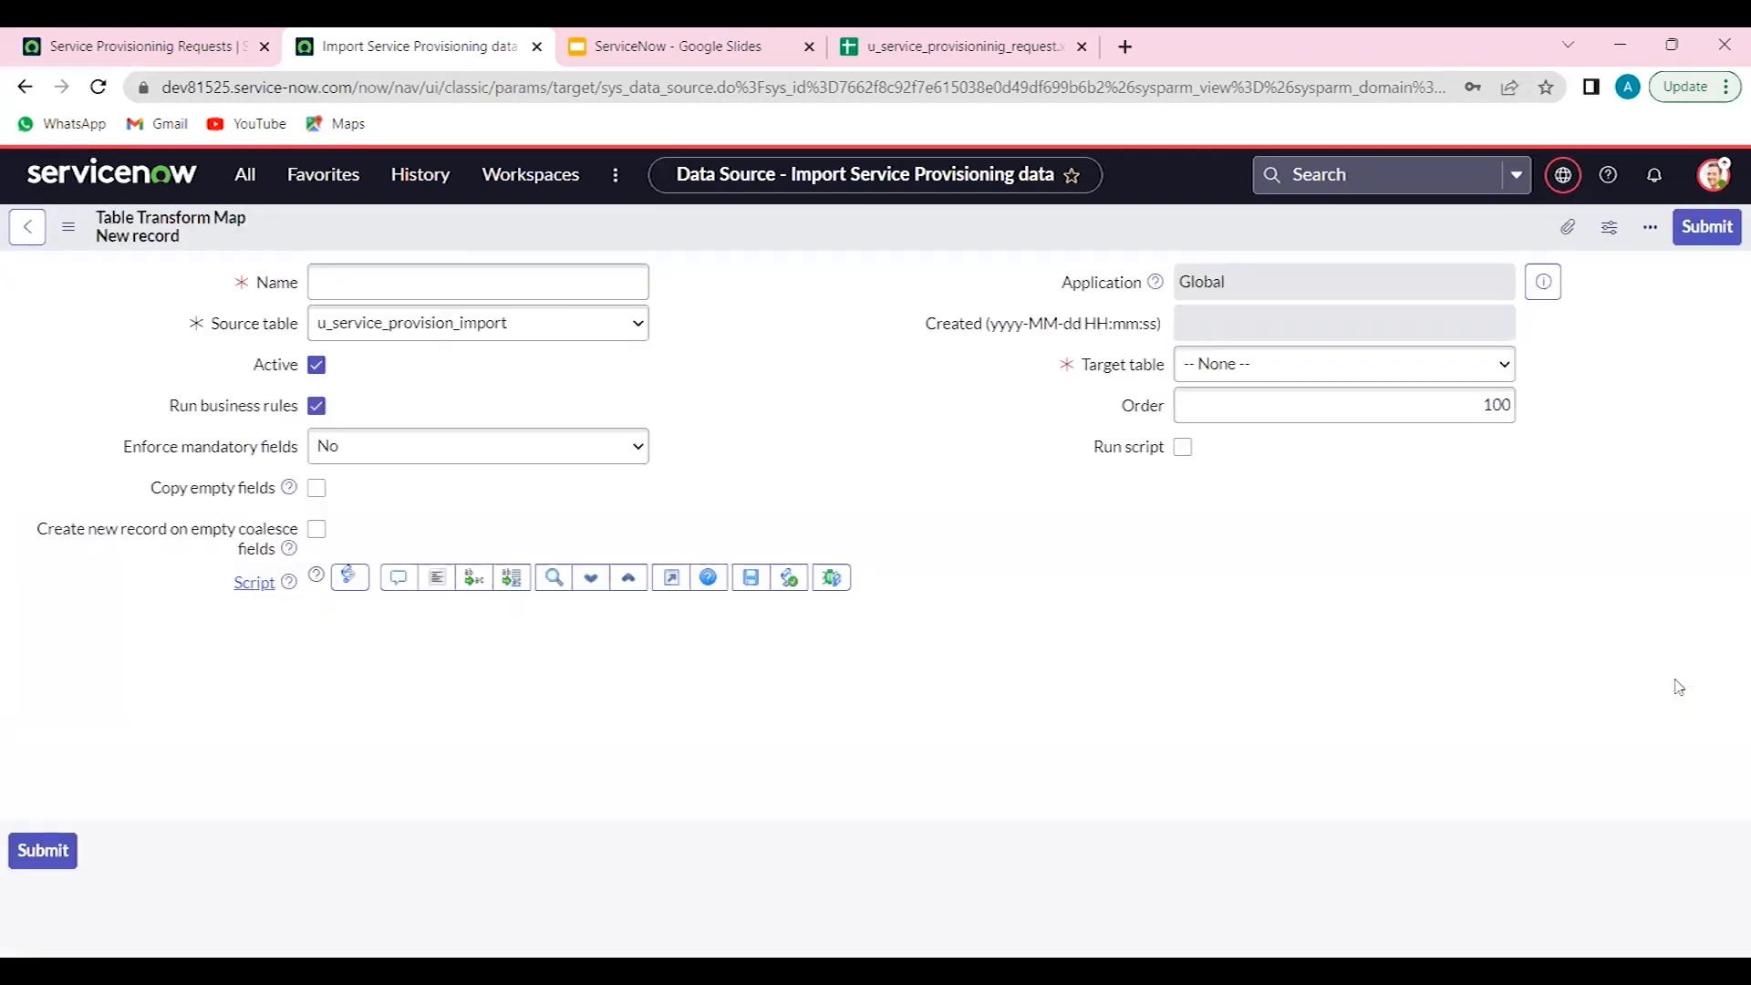
left_click(569, 289)
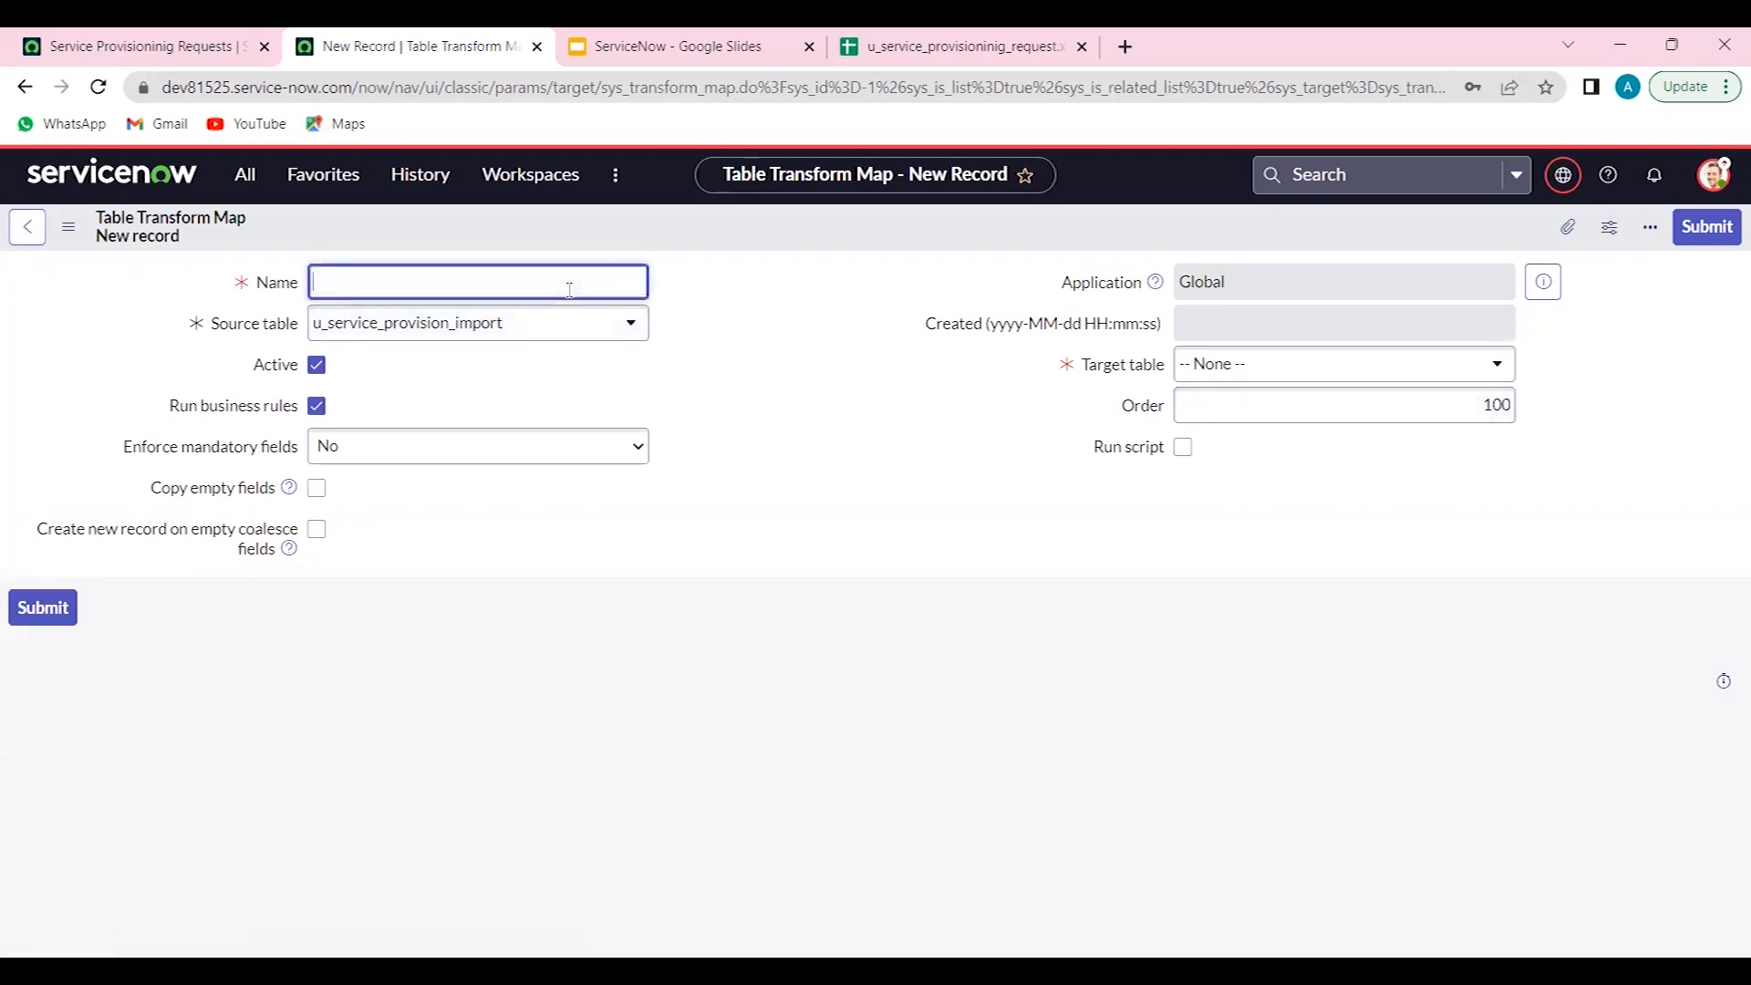
type("Provision data map")
left_click(1258, 374)
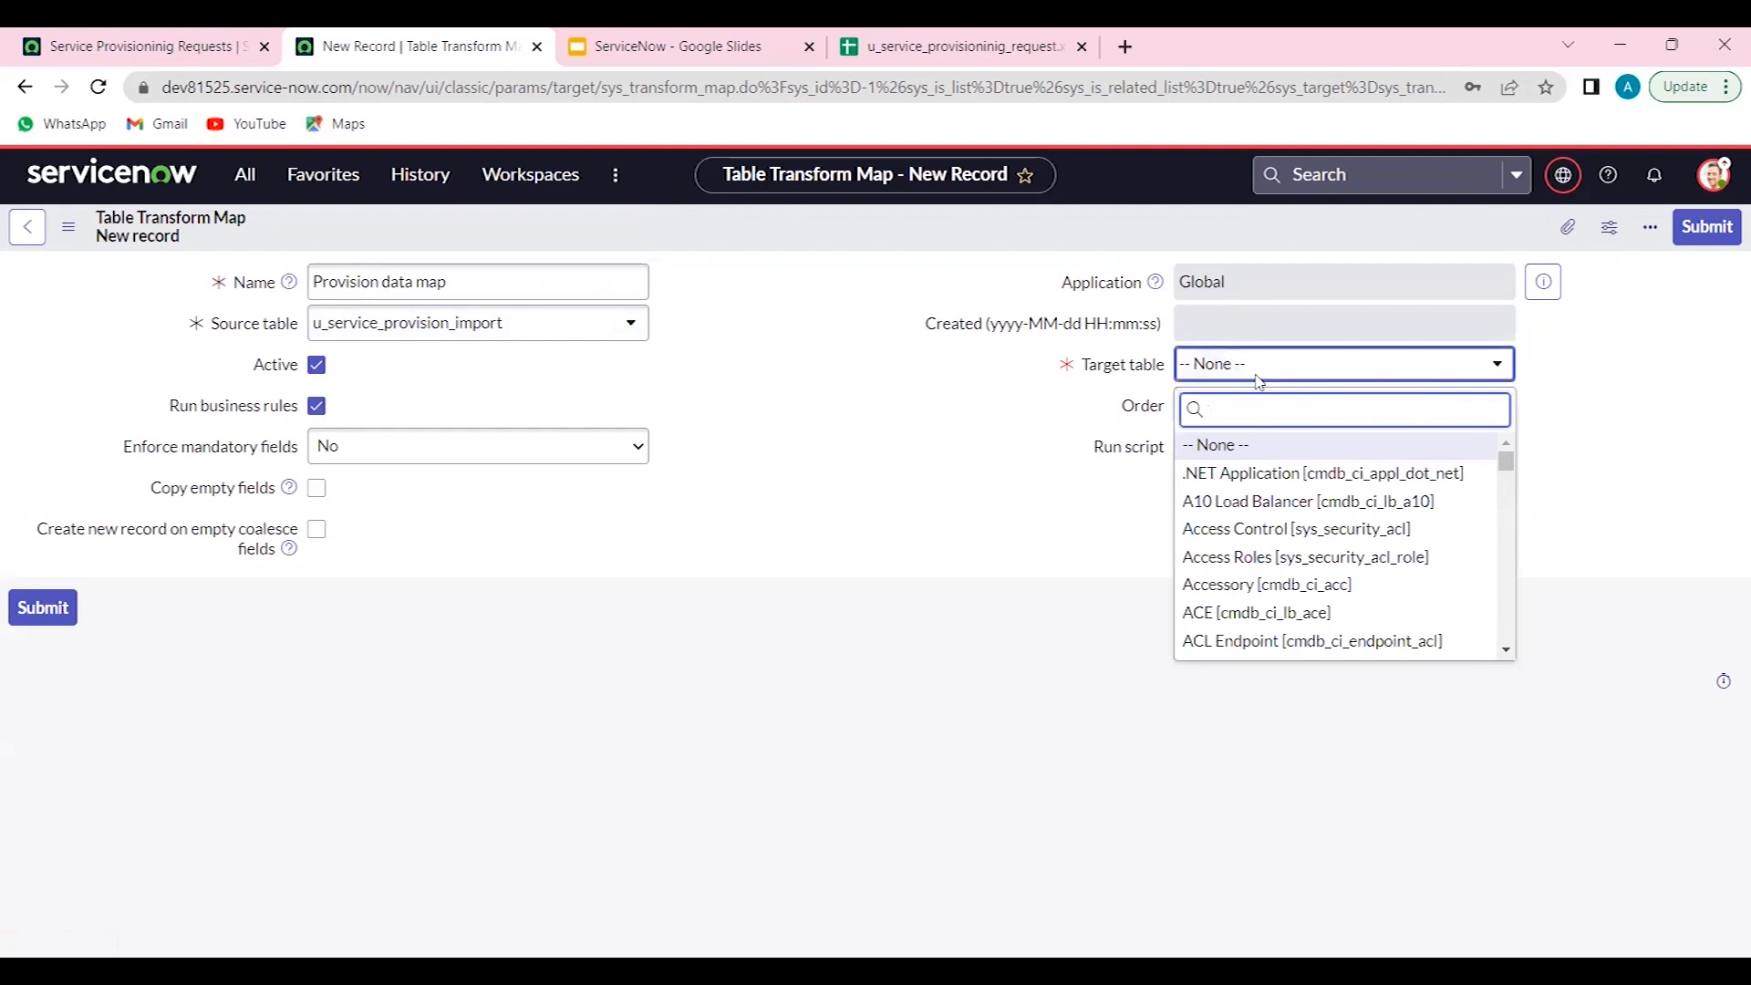
type("u_")
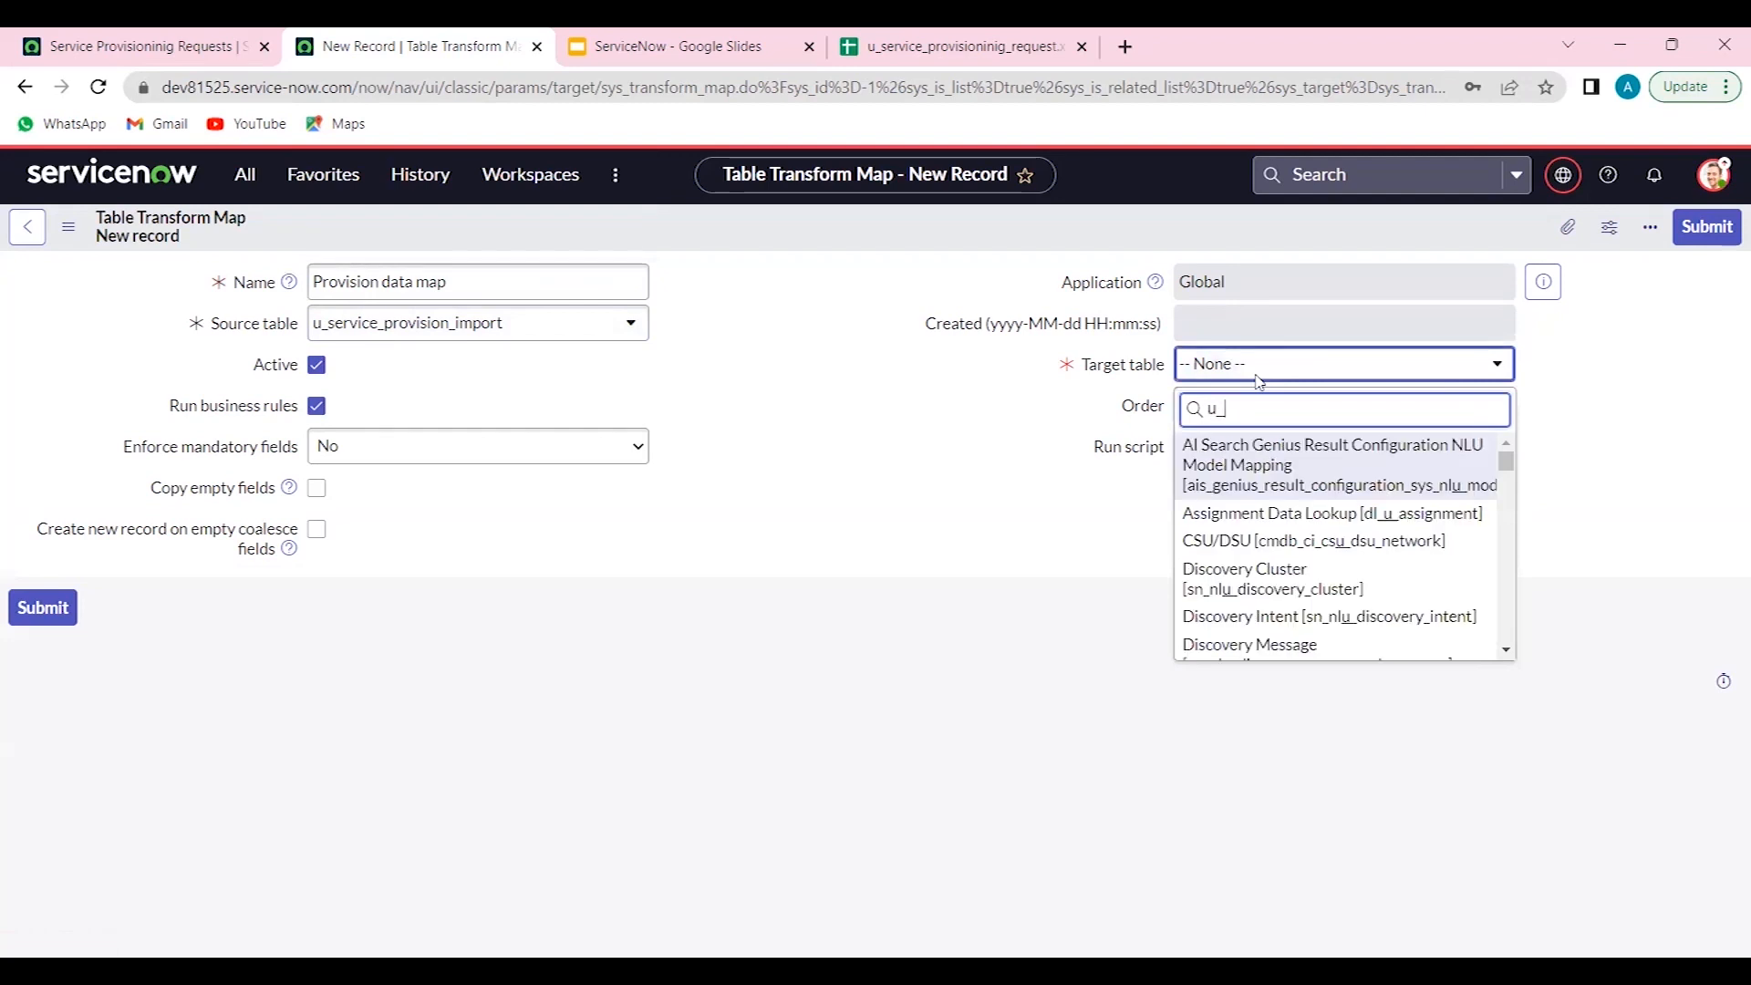
type("se")
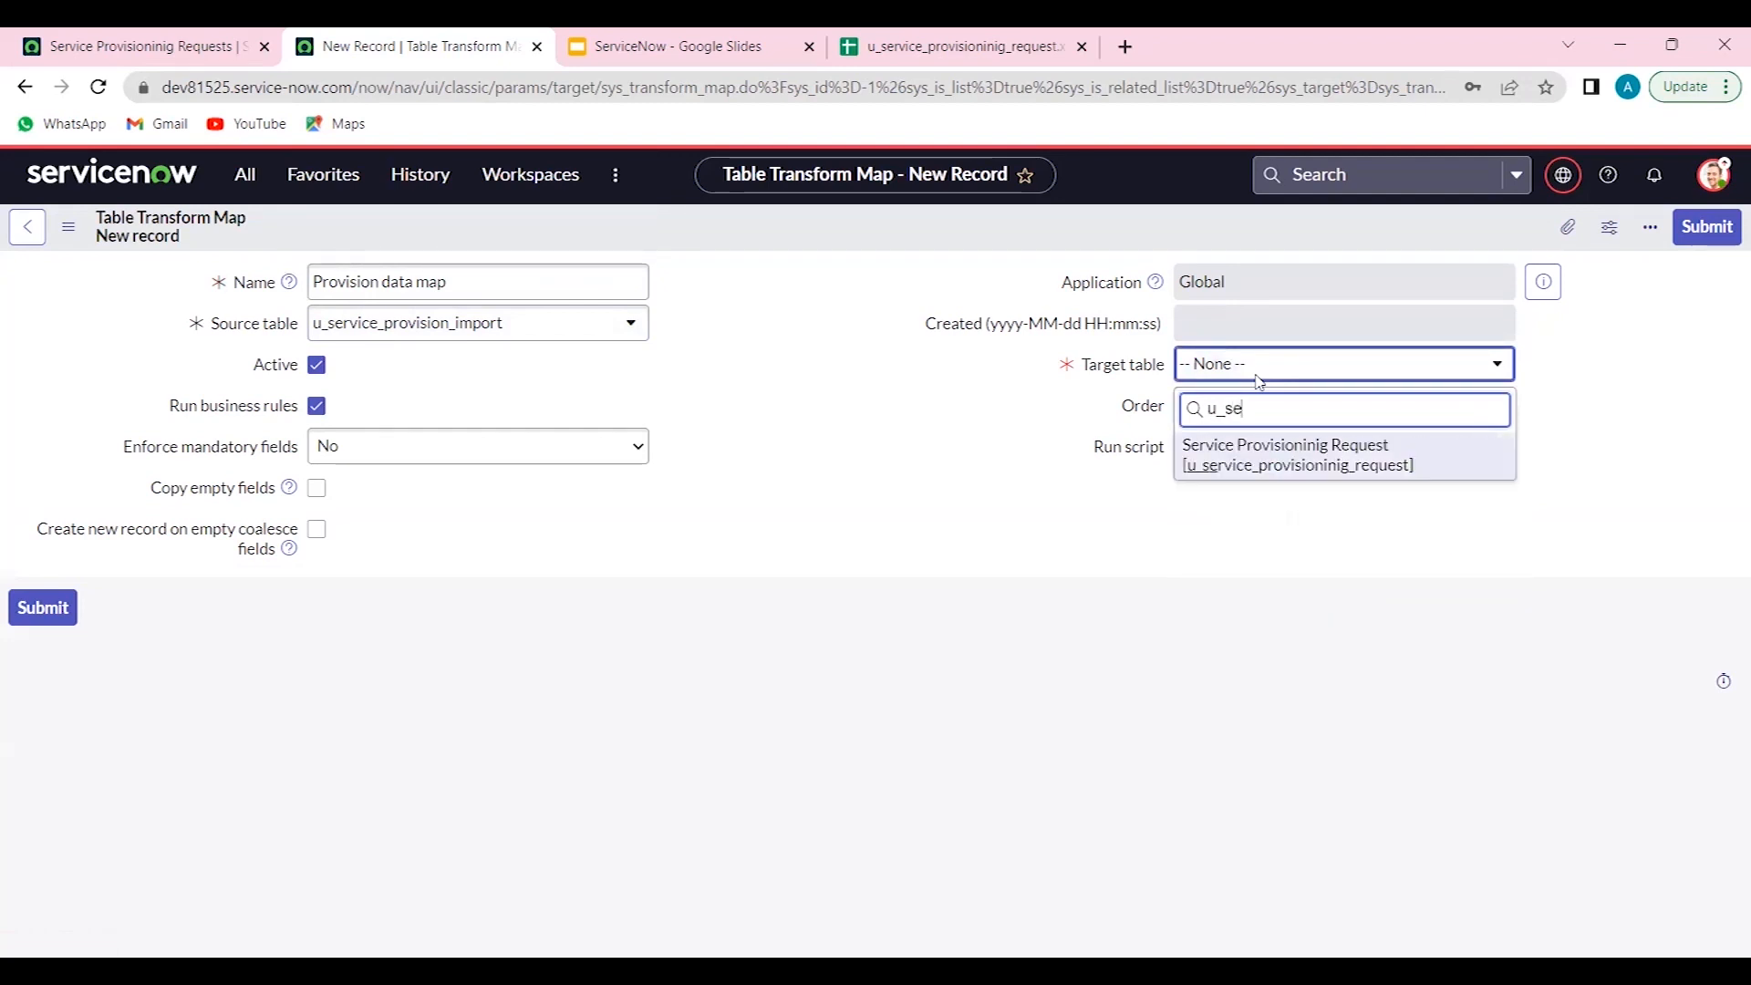
left_click(1239, 449)
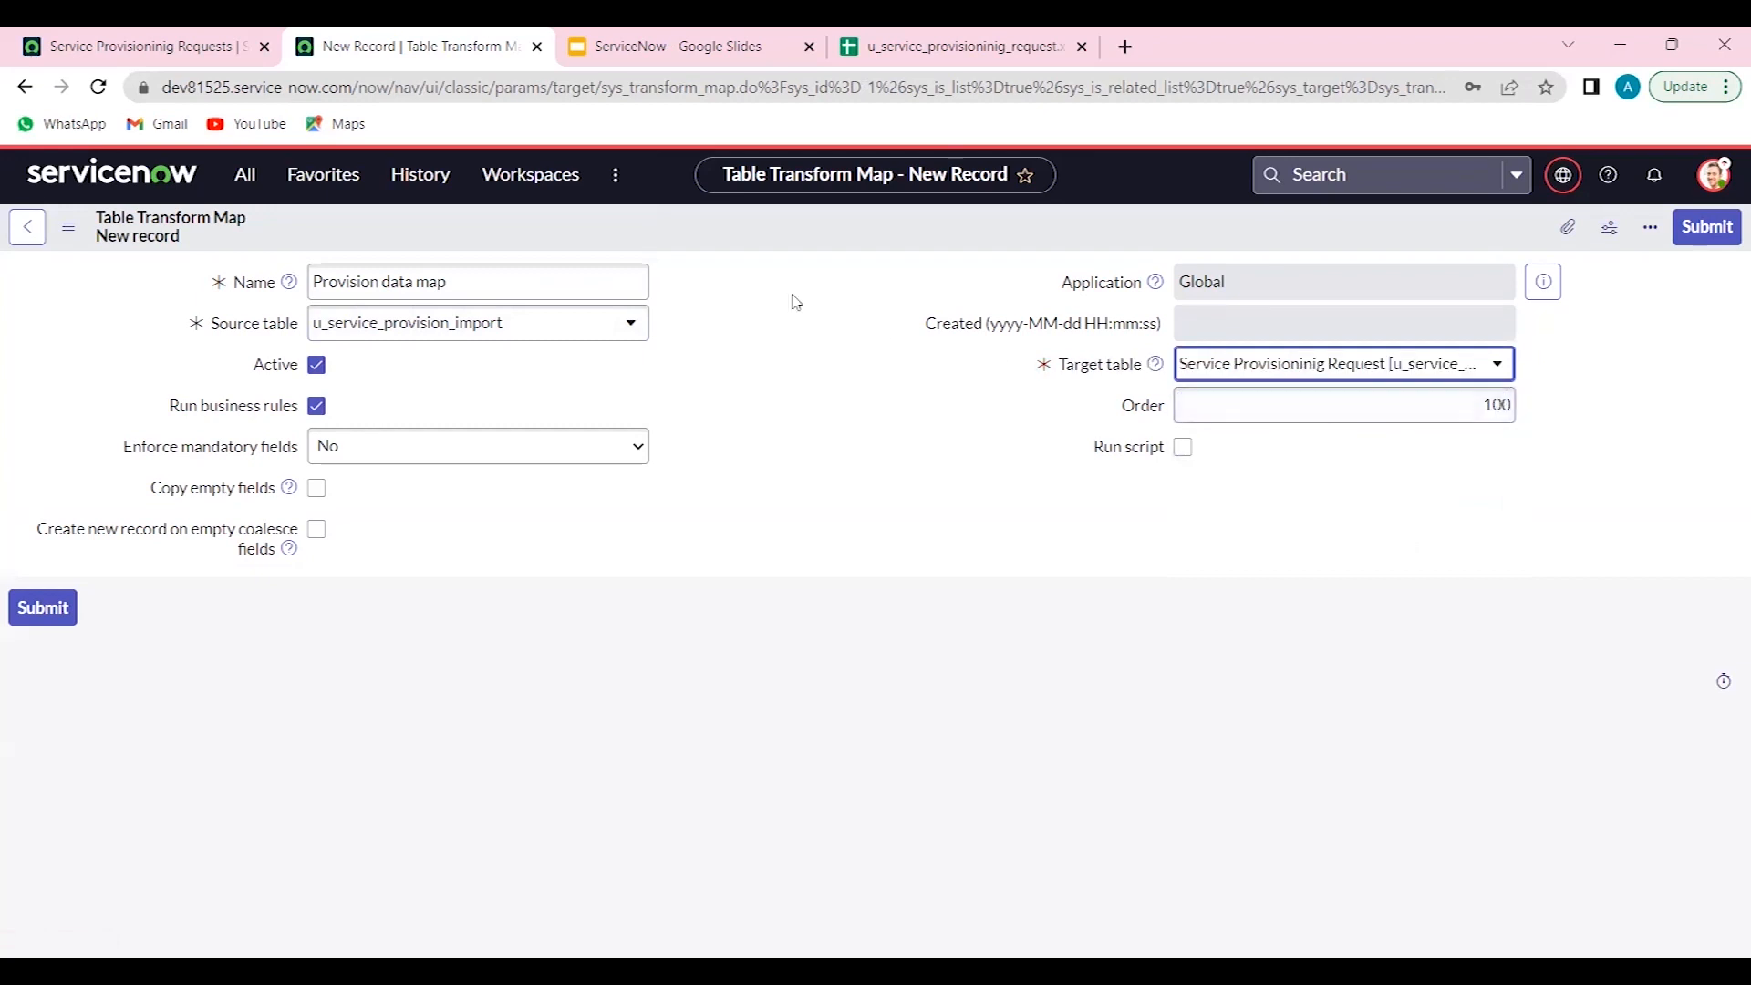
right_click(710, 240)
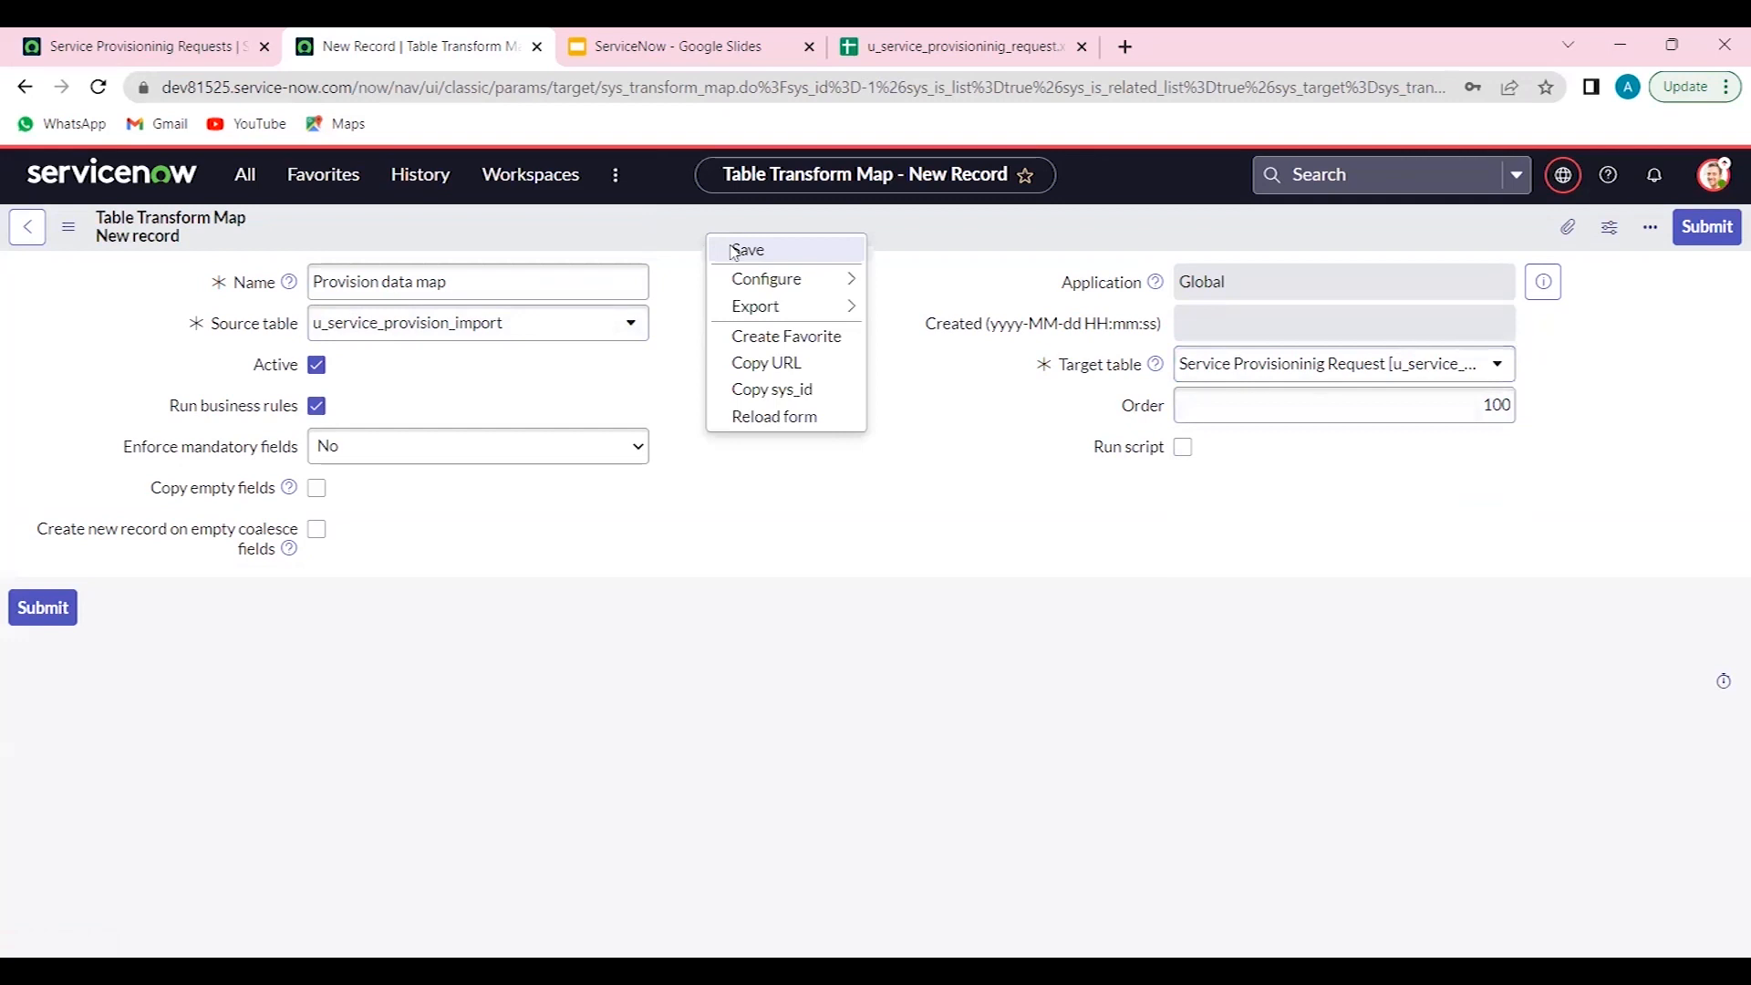
left_click(734, 252)
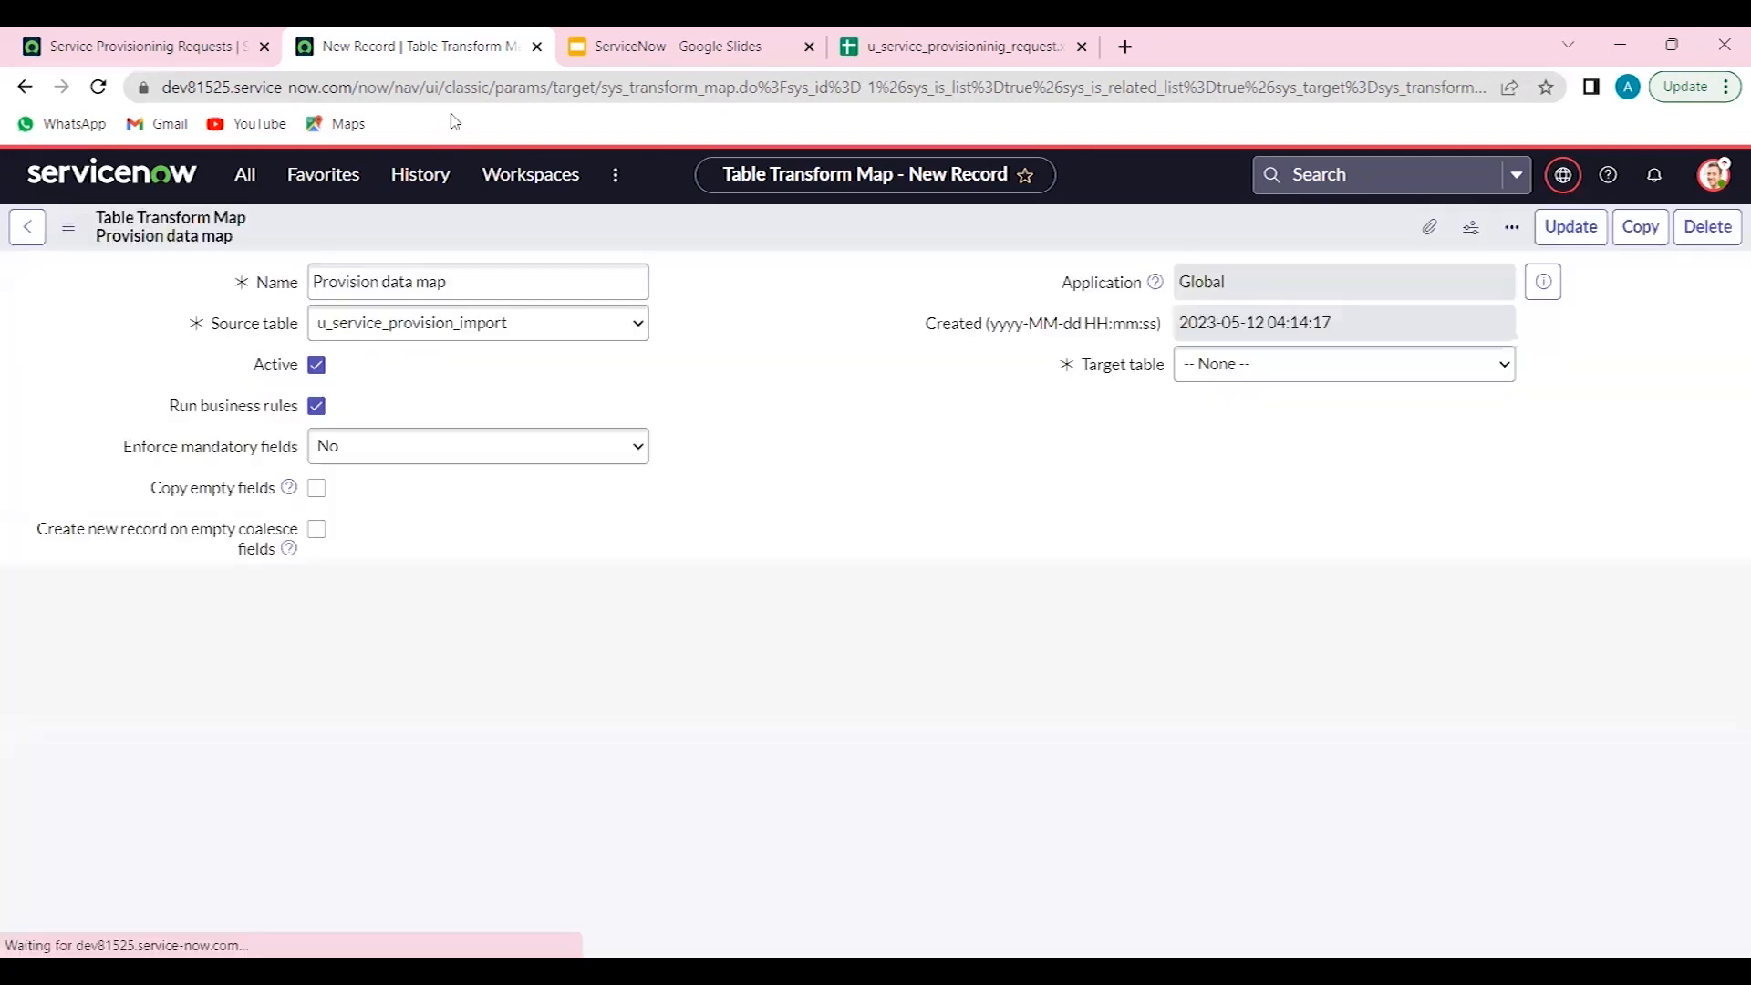
- Reopen the Import Service Provisioning data source in a duplicate tab and load all records
right_click(465, 51)
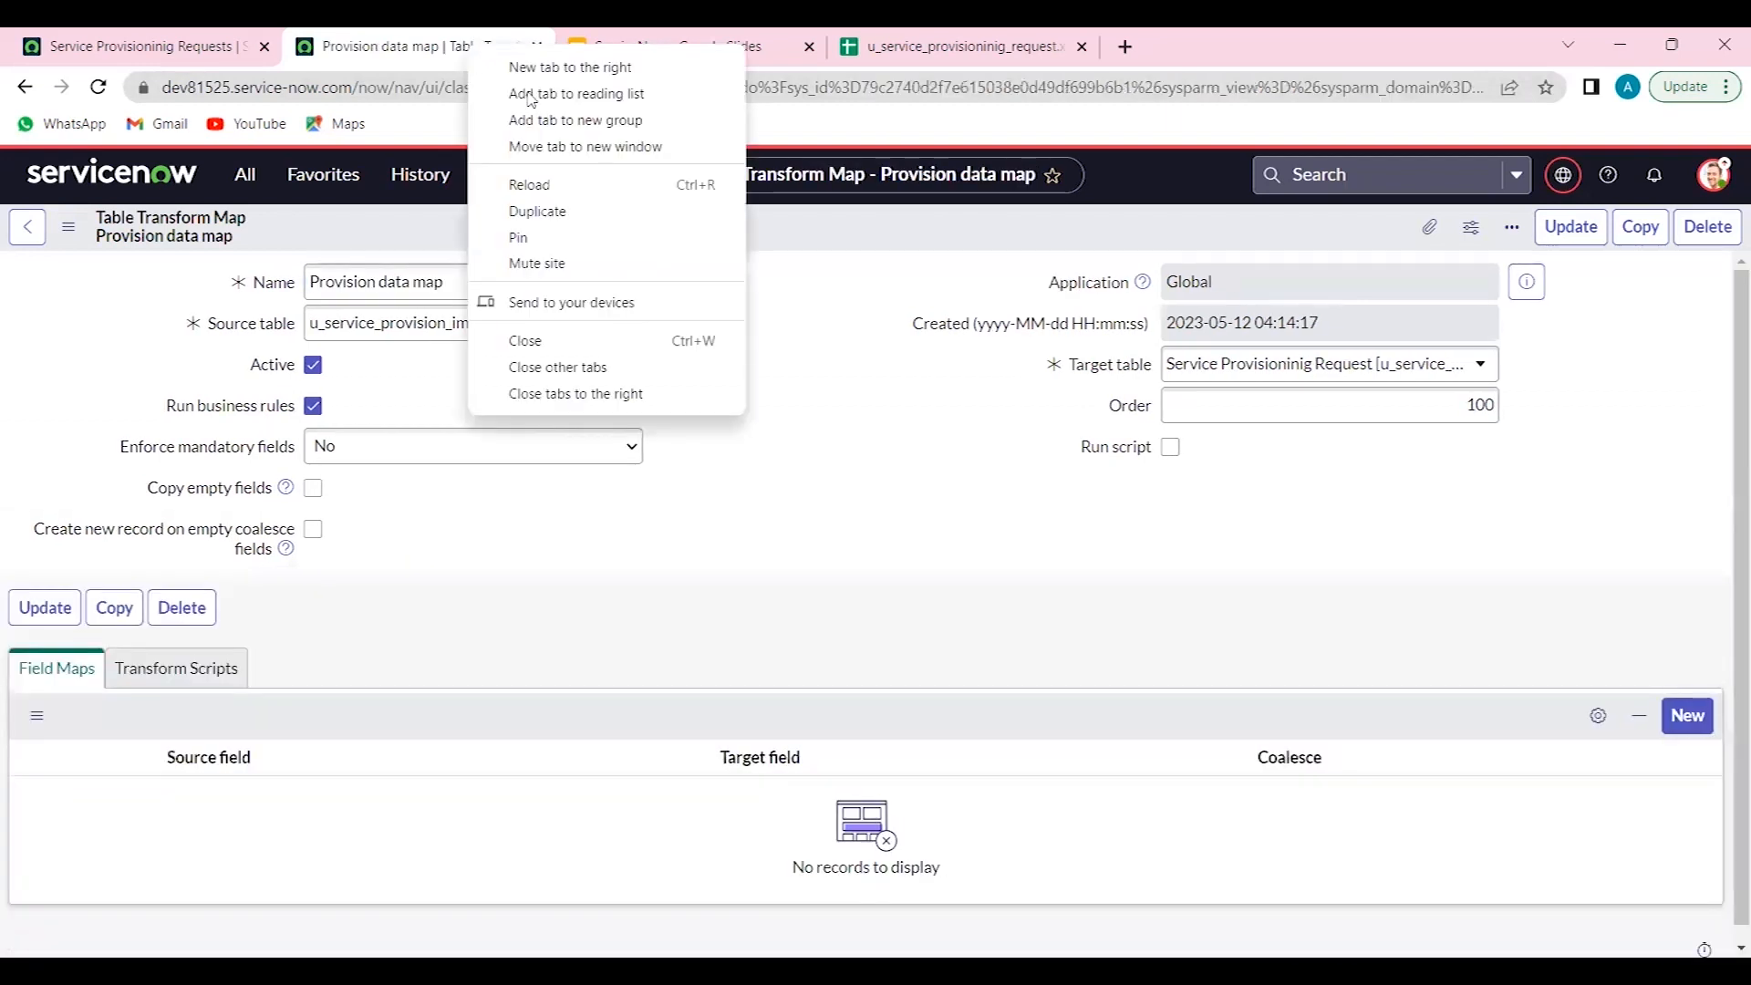
left_click(550, 217)
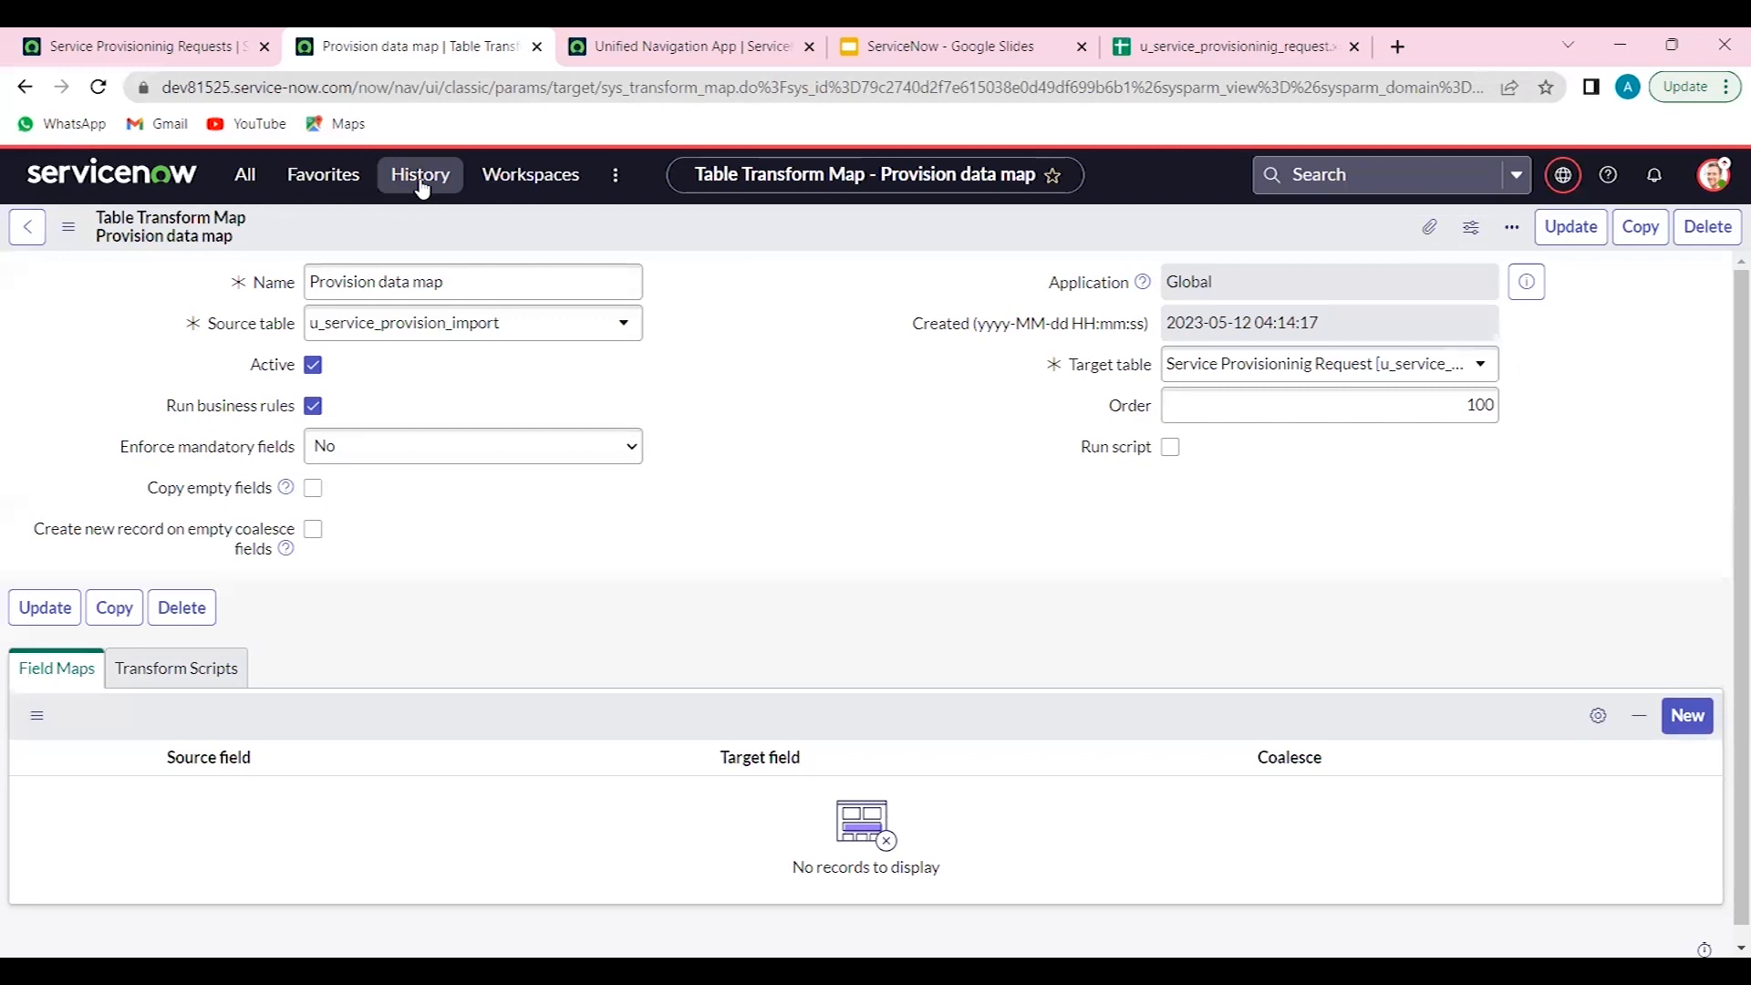
left_click(421, 177)
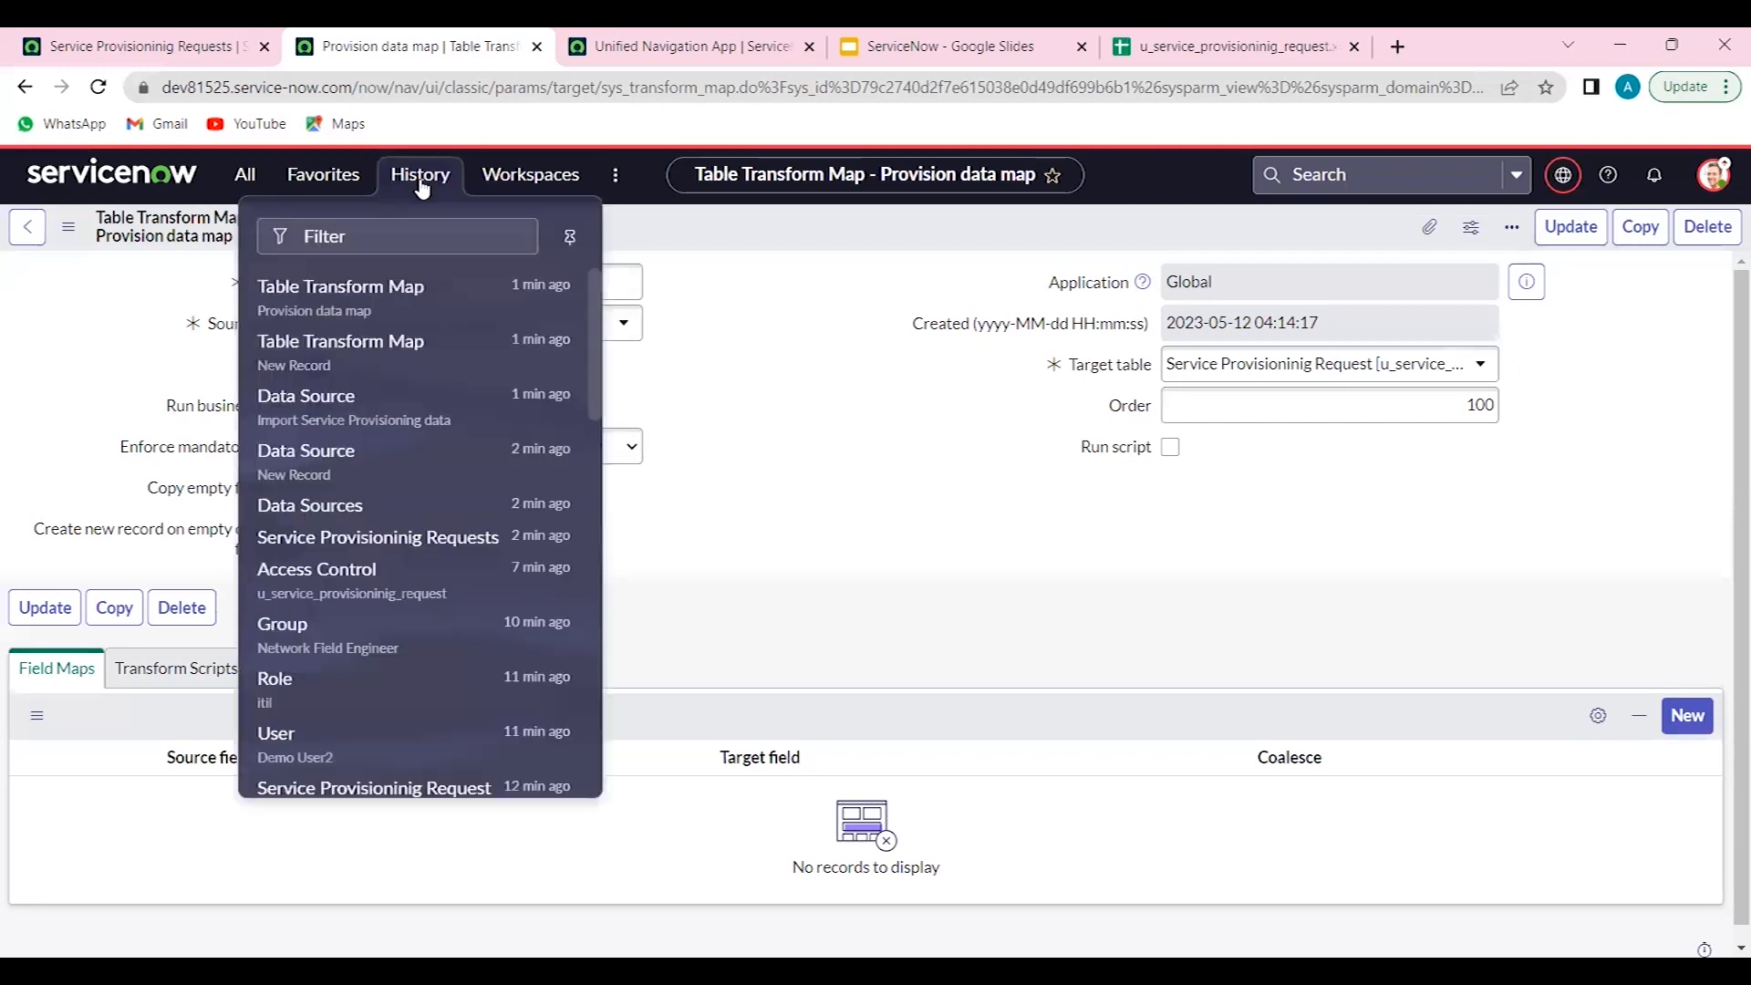
left_click(313, 407)
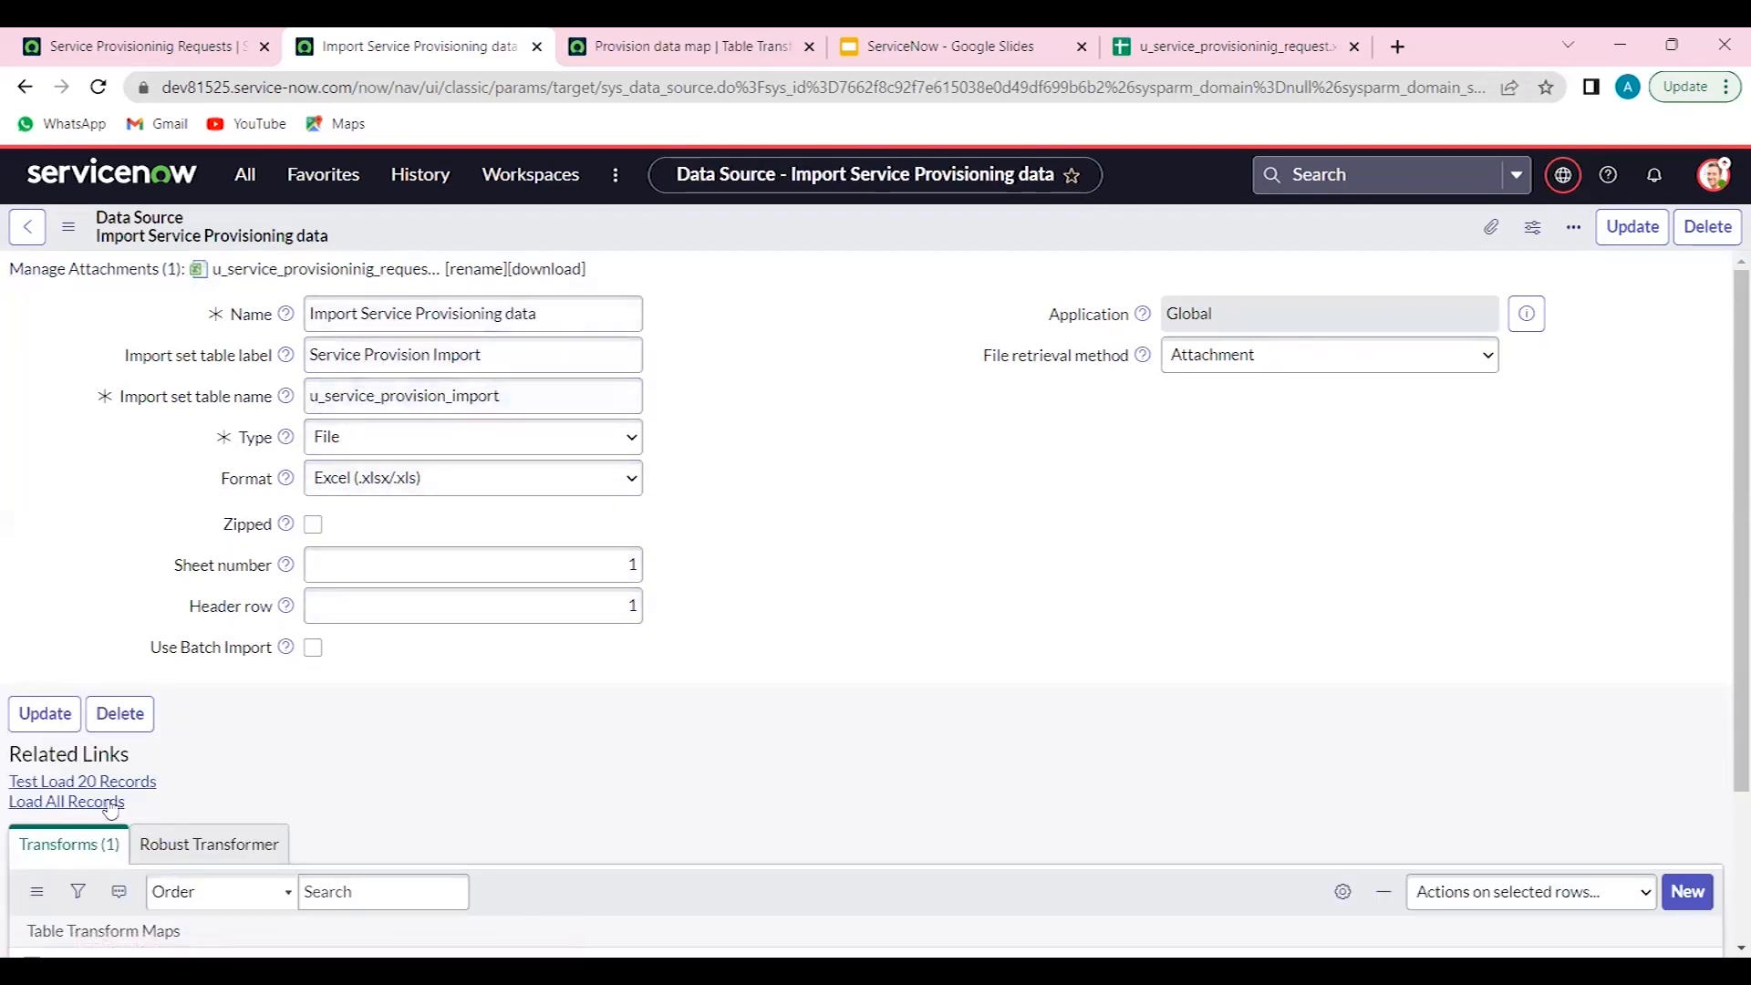
left_click(75, 806)
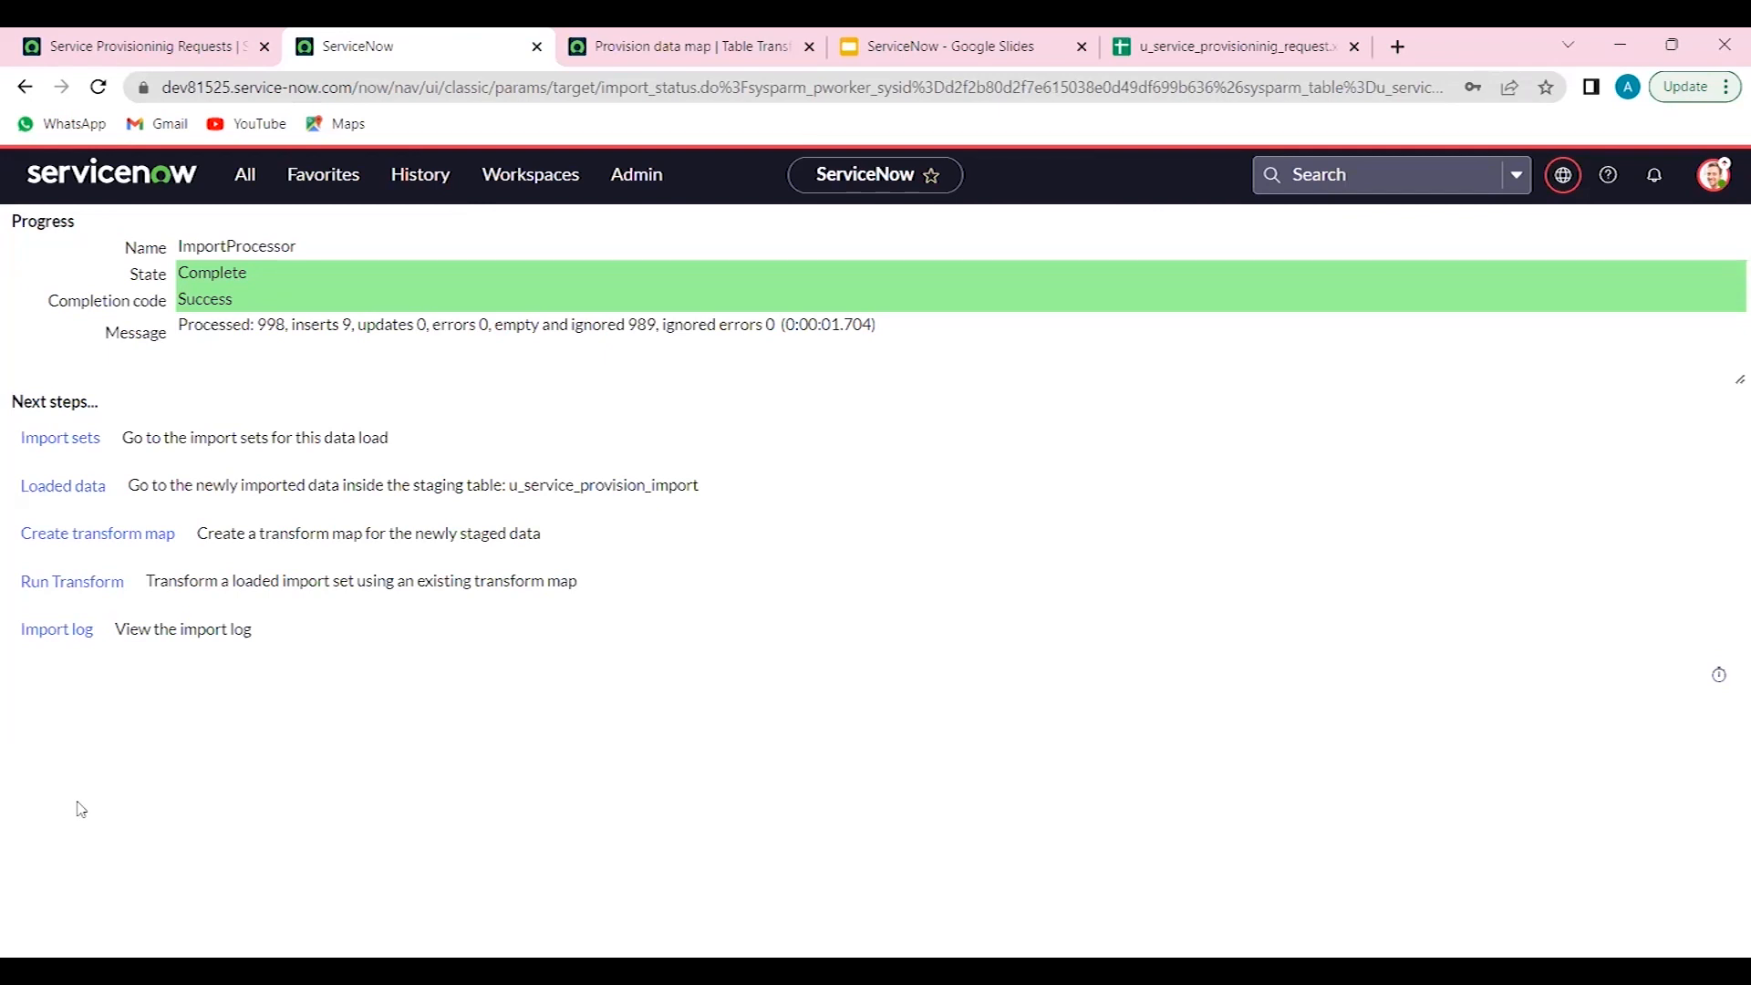
- In the Provision data map, add a field map from source field Plan to target field Plan and submit it
left_click(675, 33)
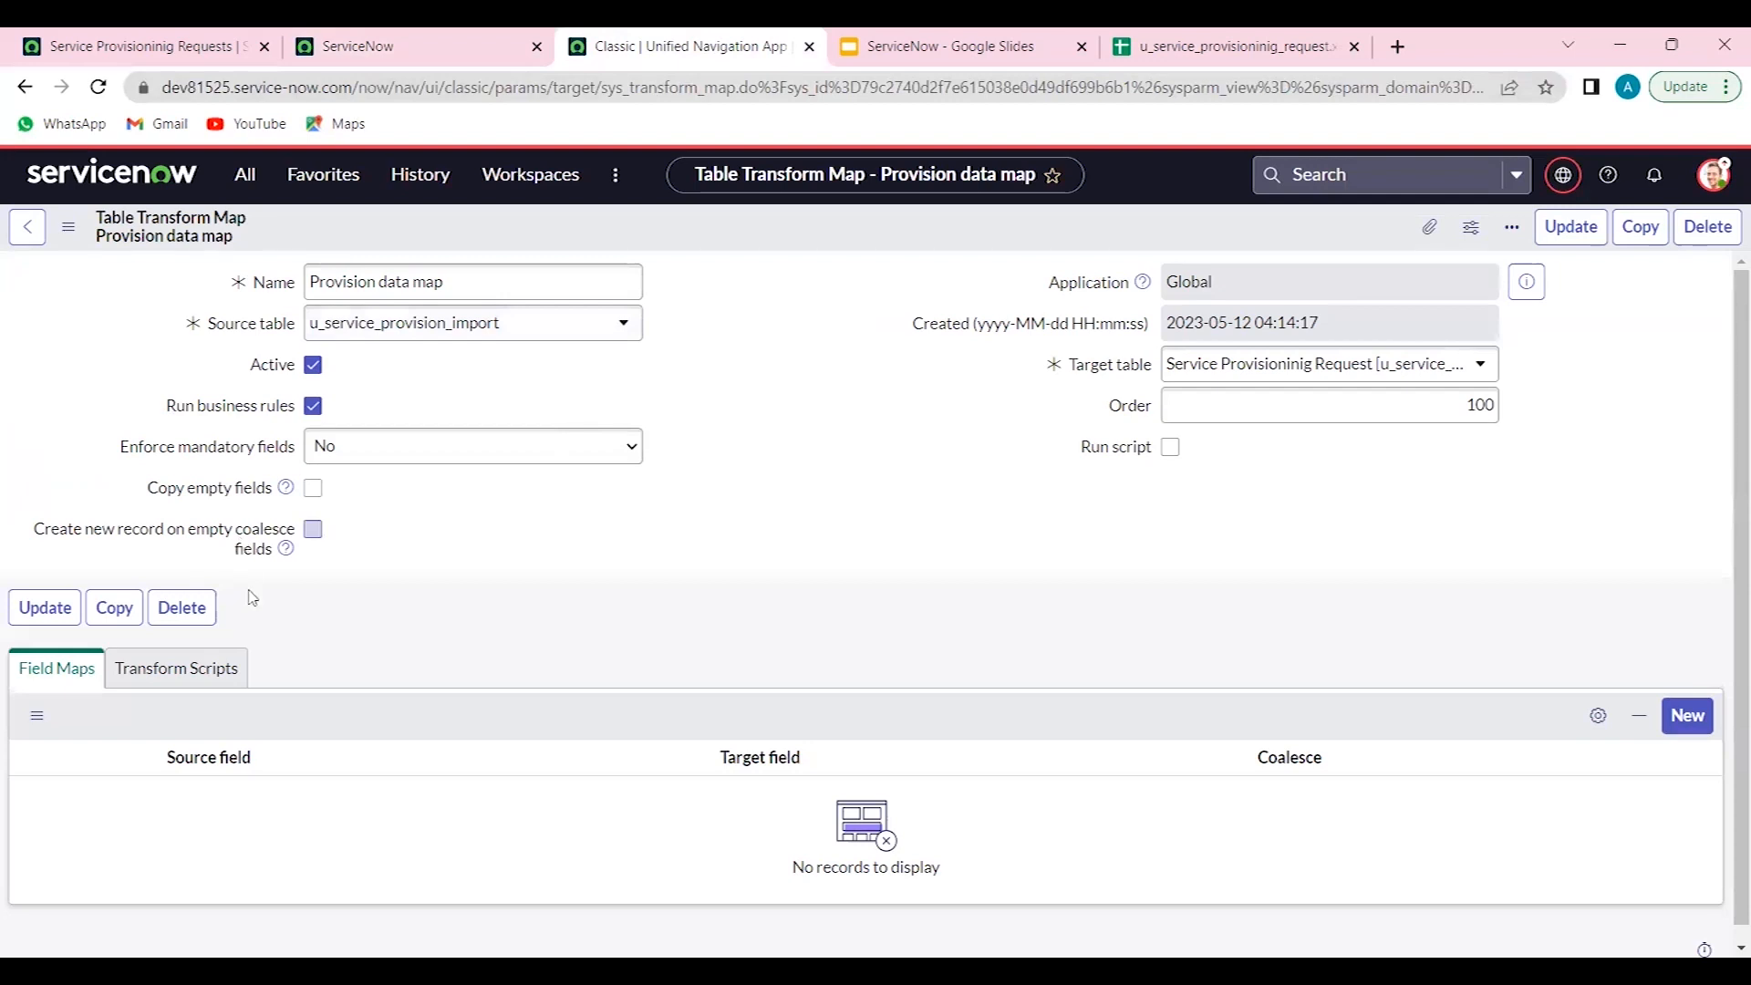
scroll(248, 598, "down", 1)
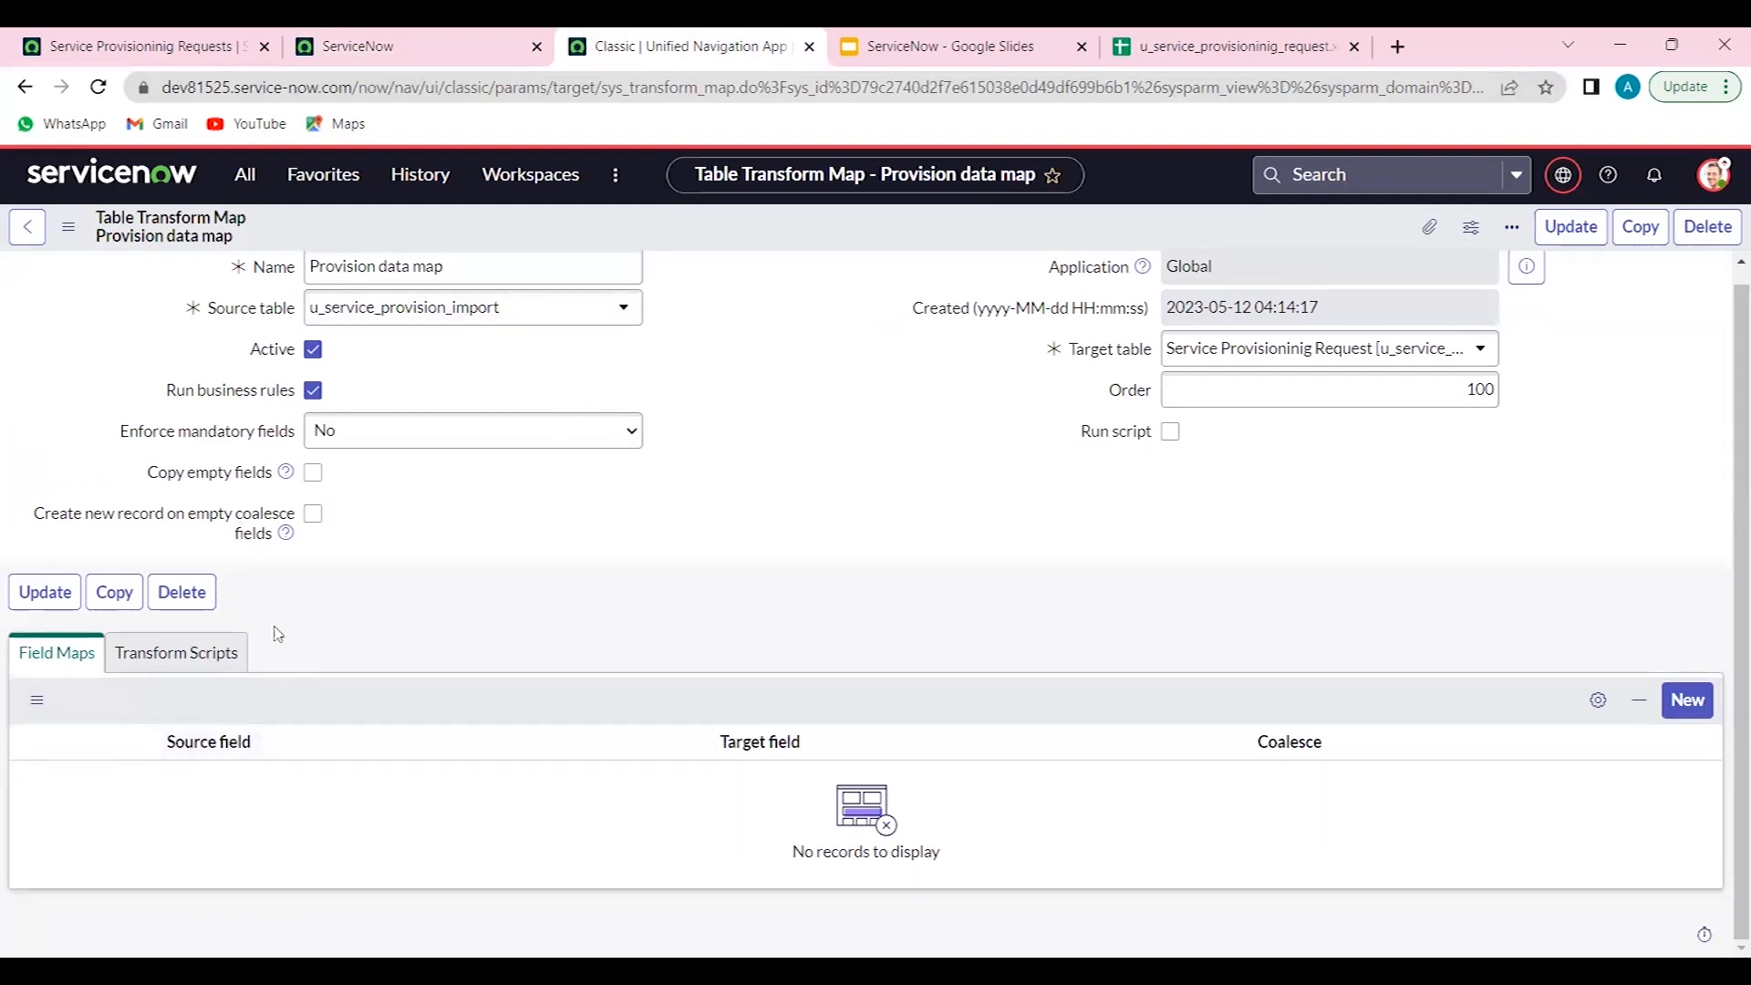
left_click(69, 228)
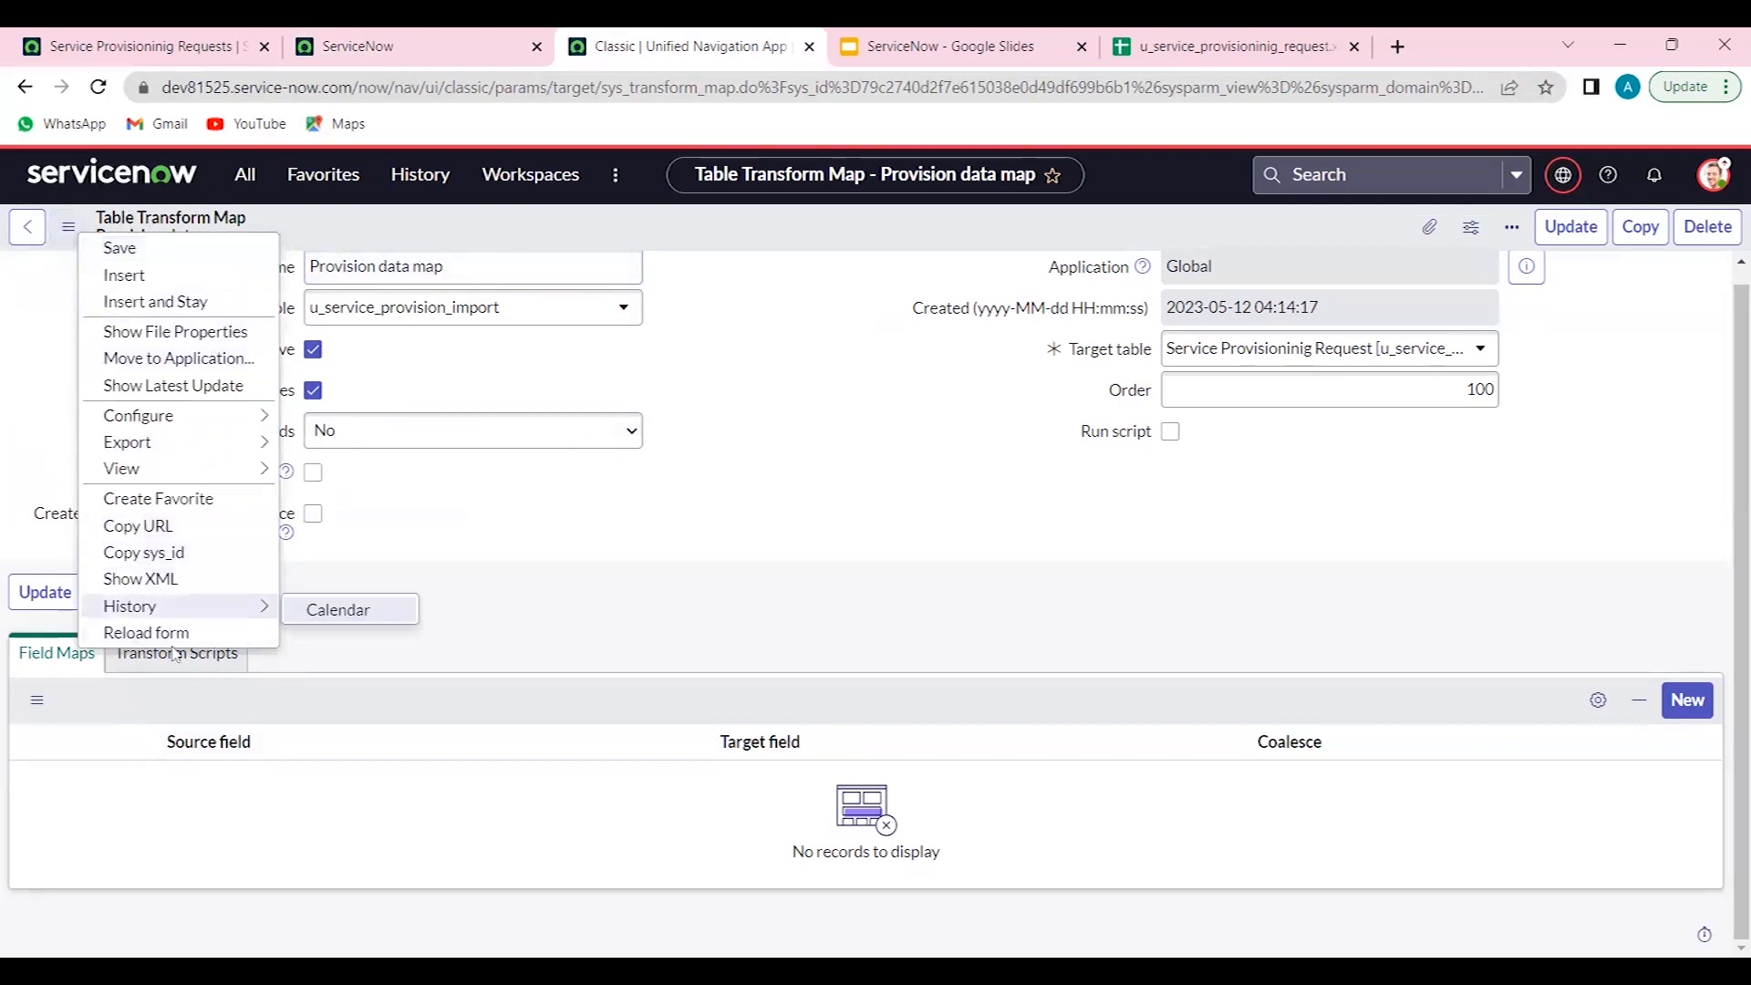
left_click(68, 229)
left_click(146, 633)
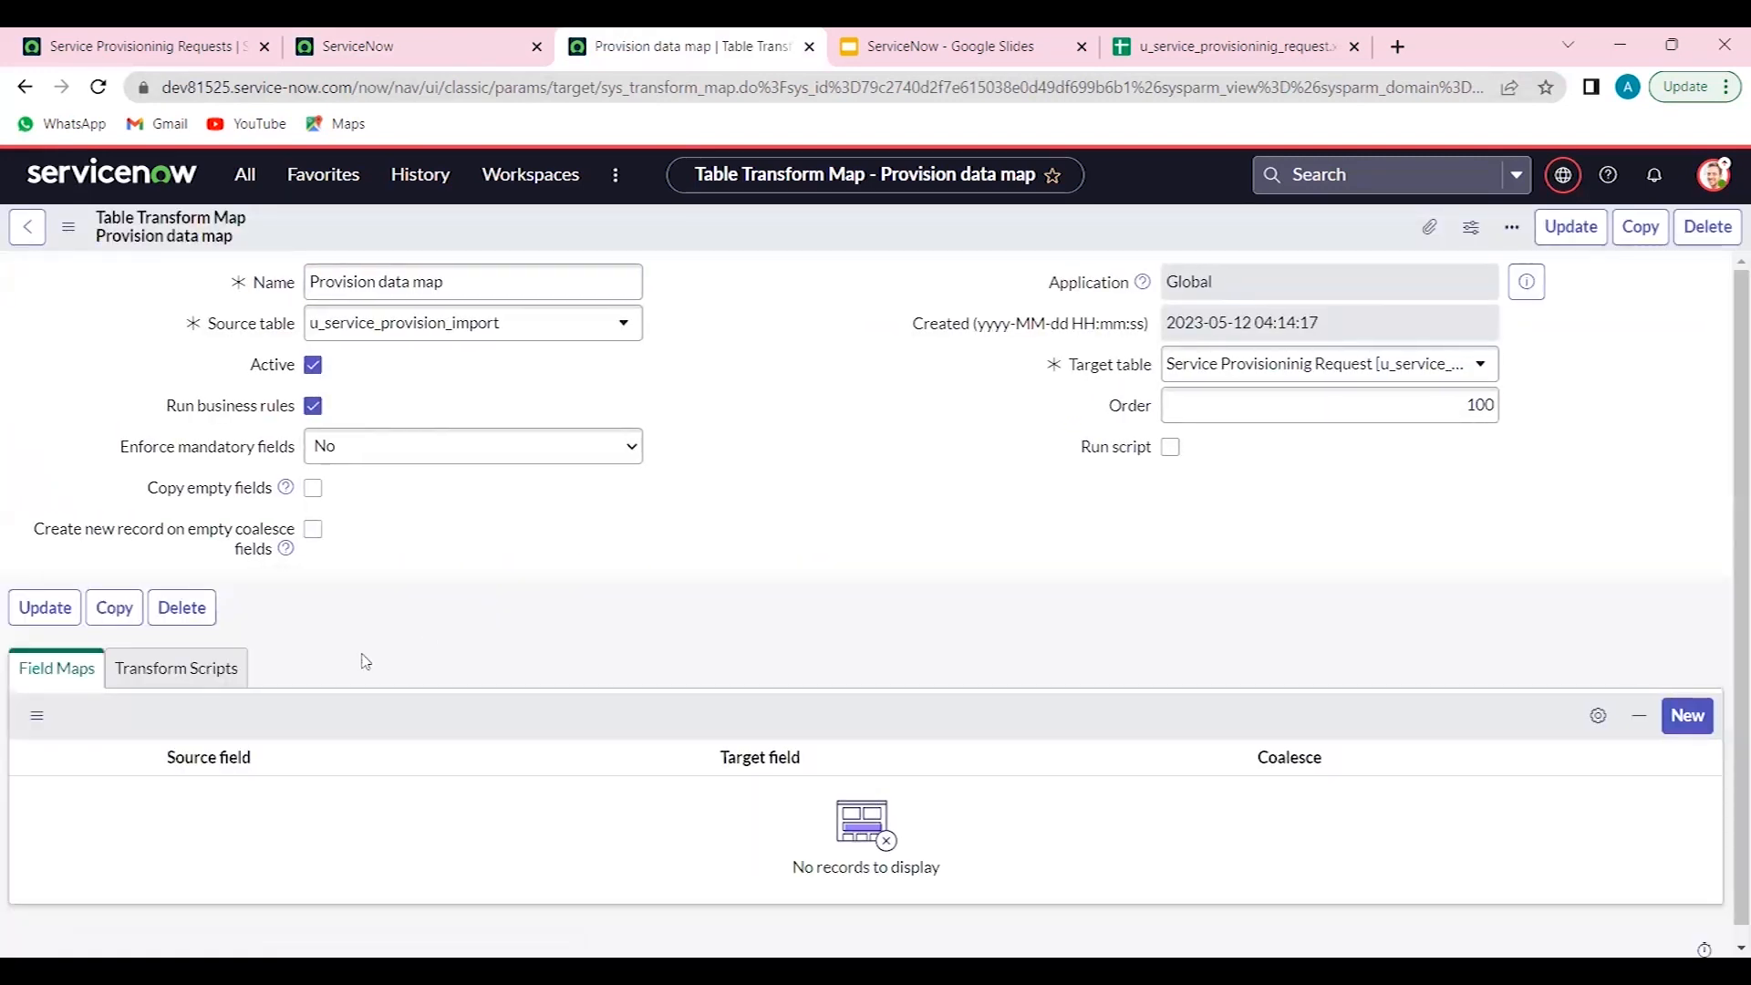
left_click(225, 680)
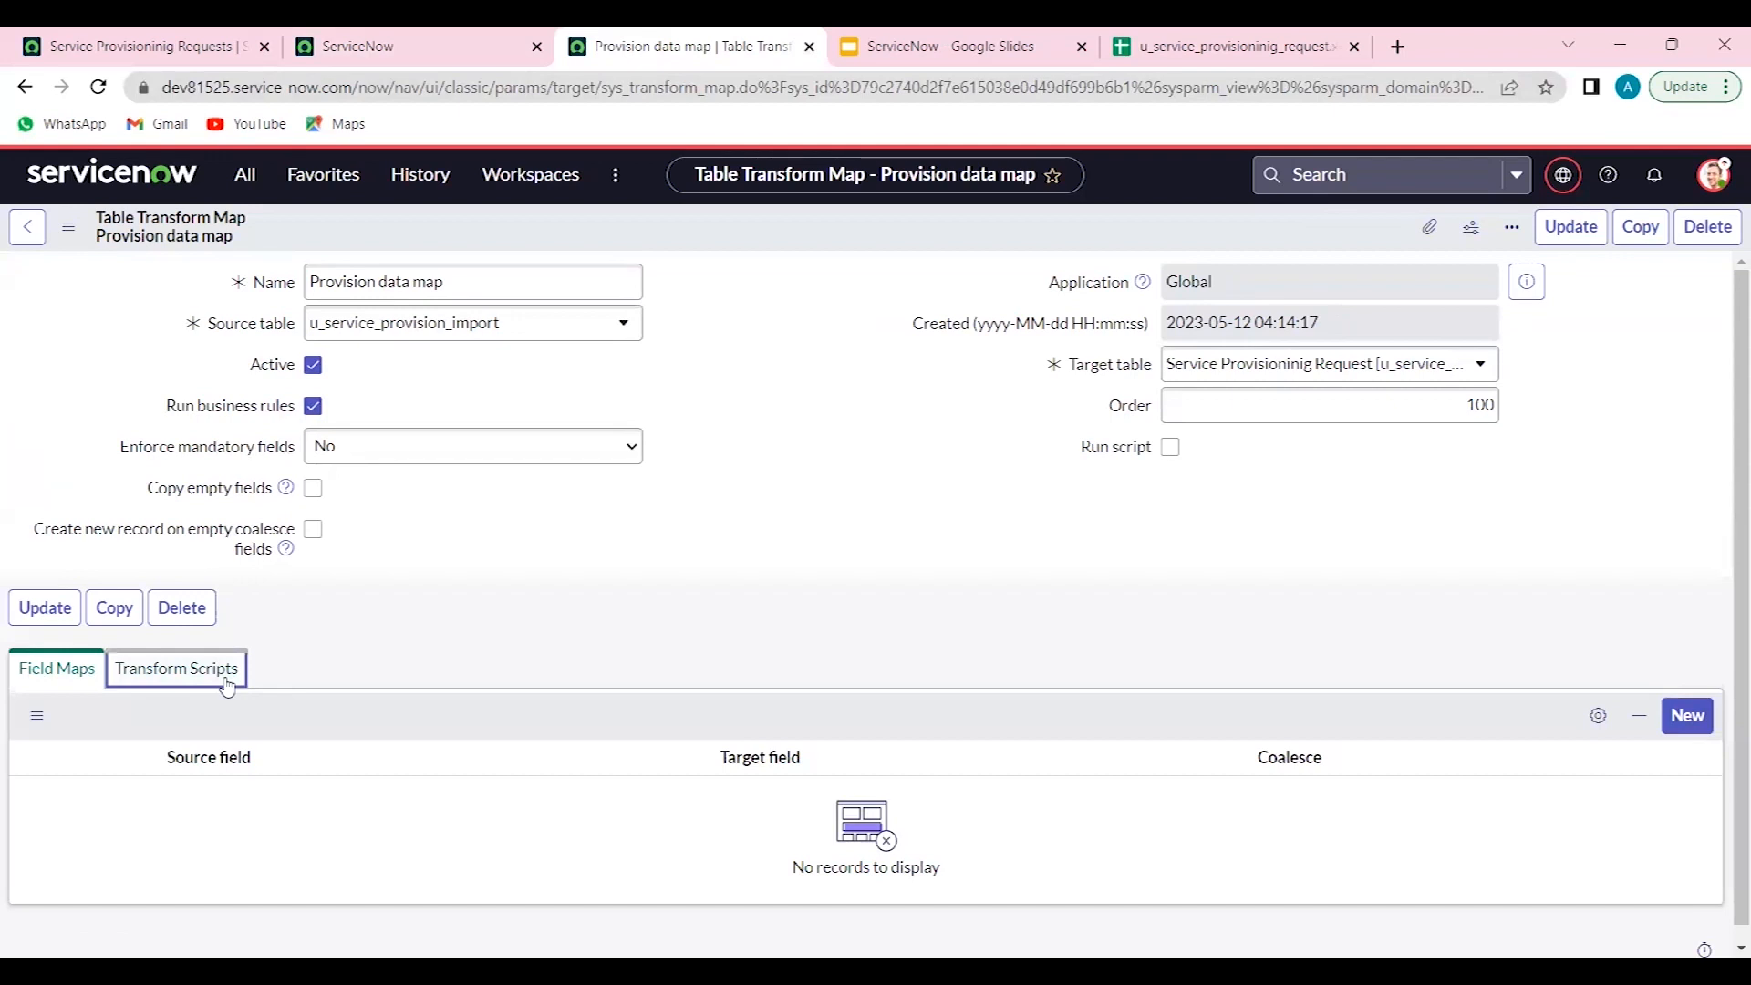
left_click(58, 670)
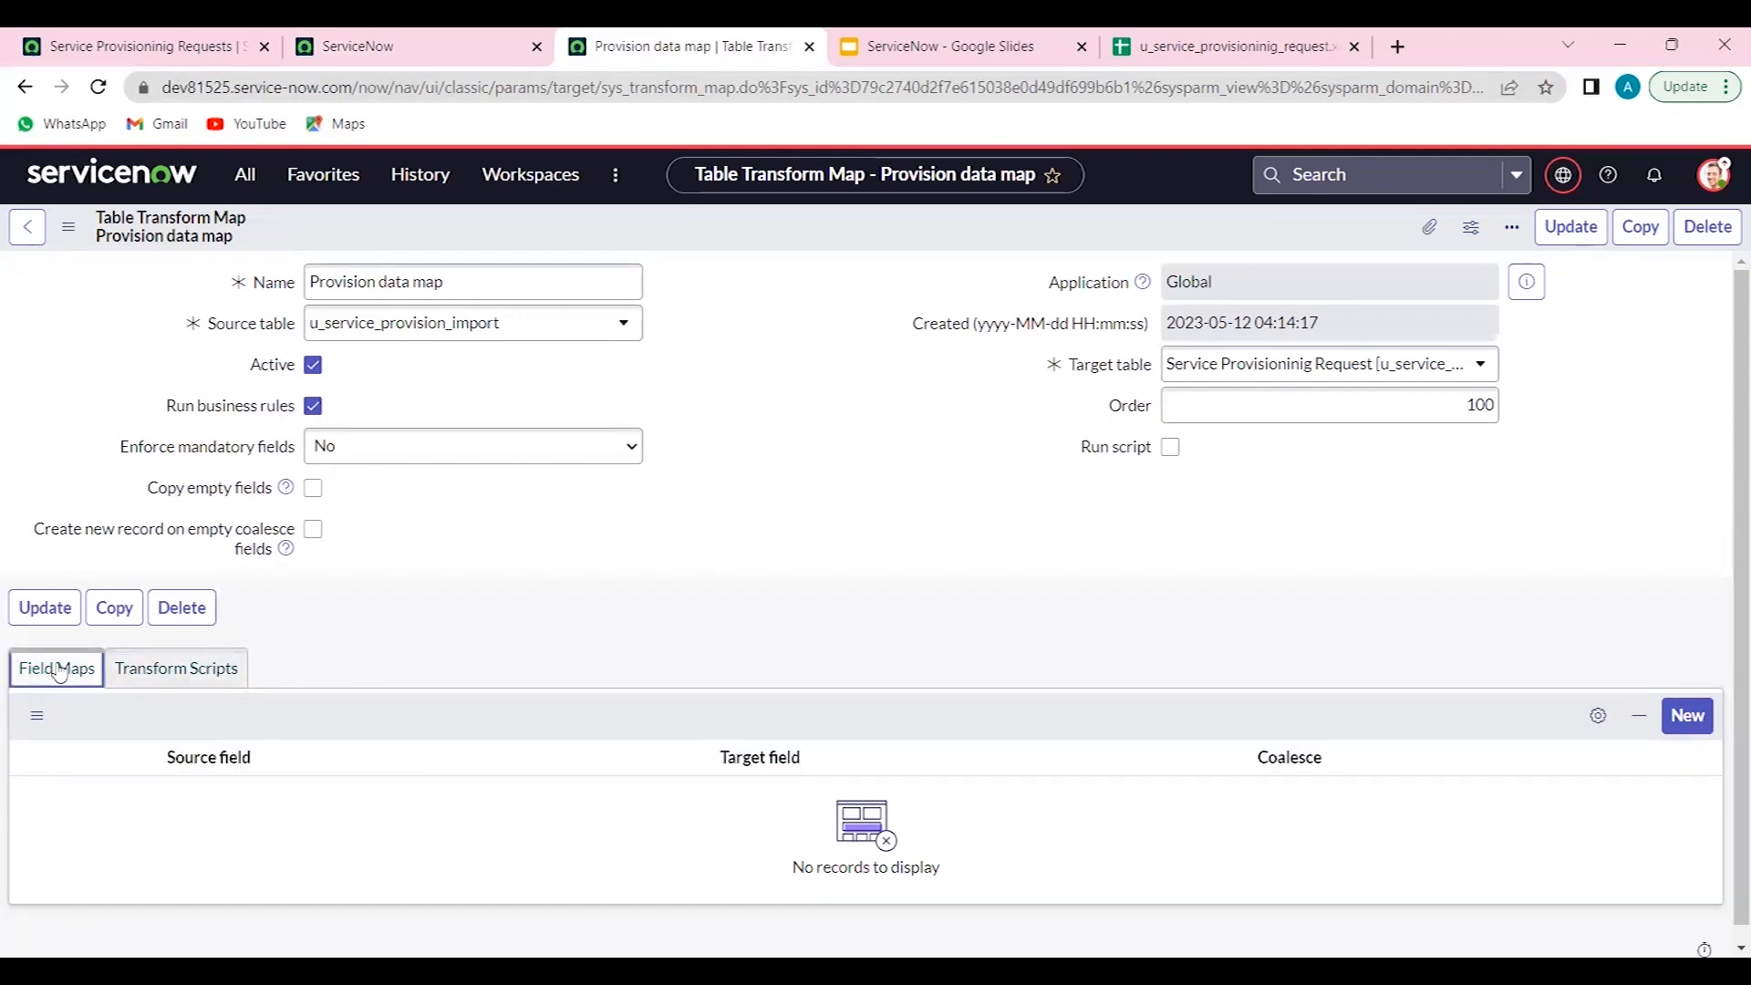
left_click(1687, 714)
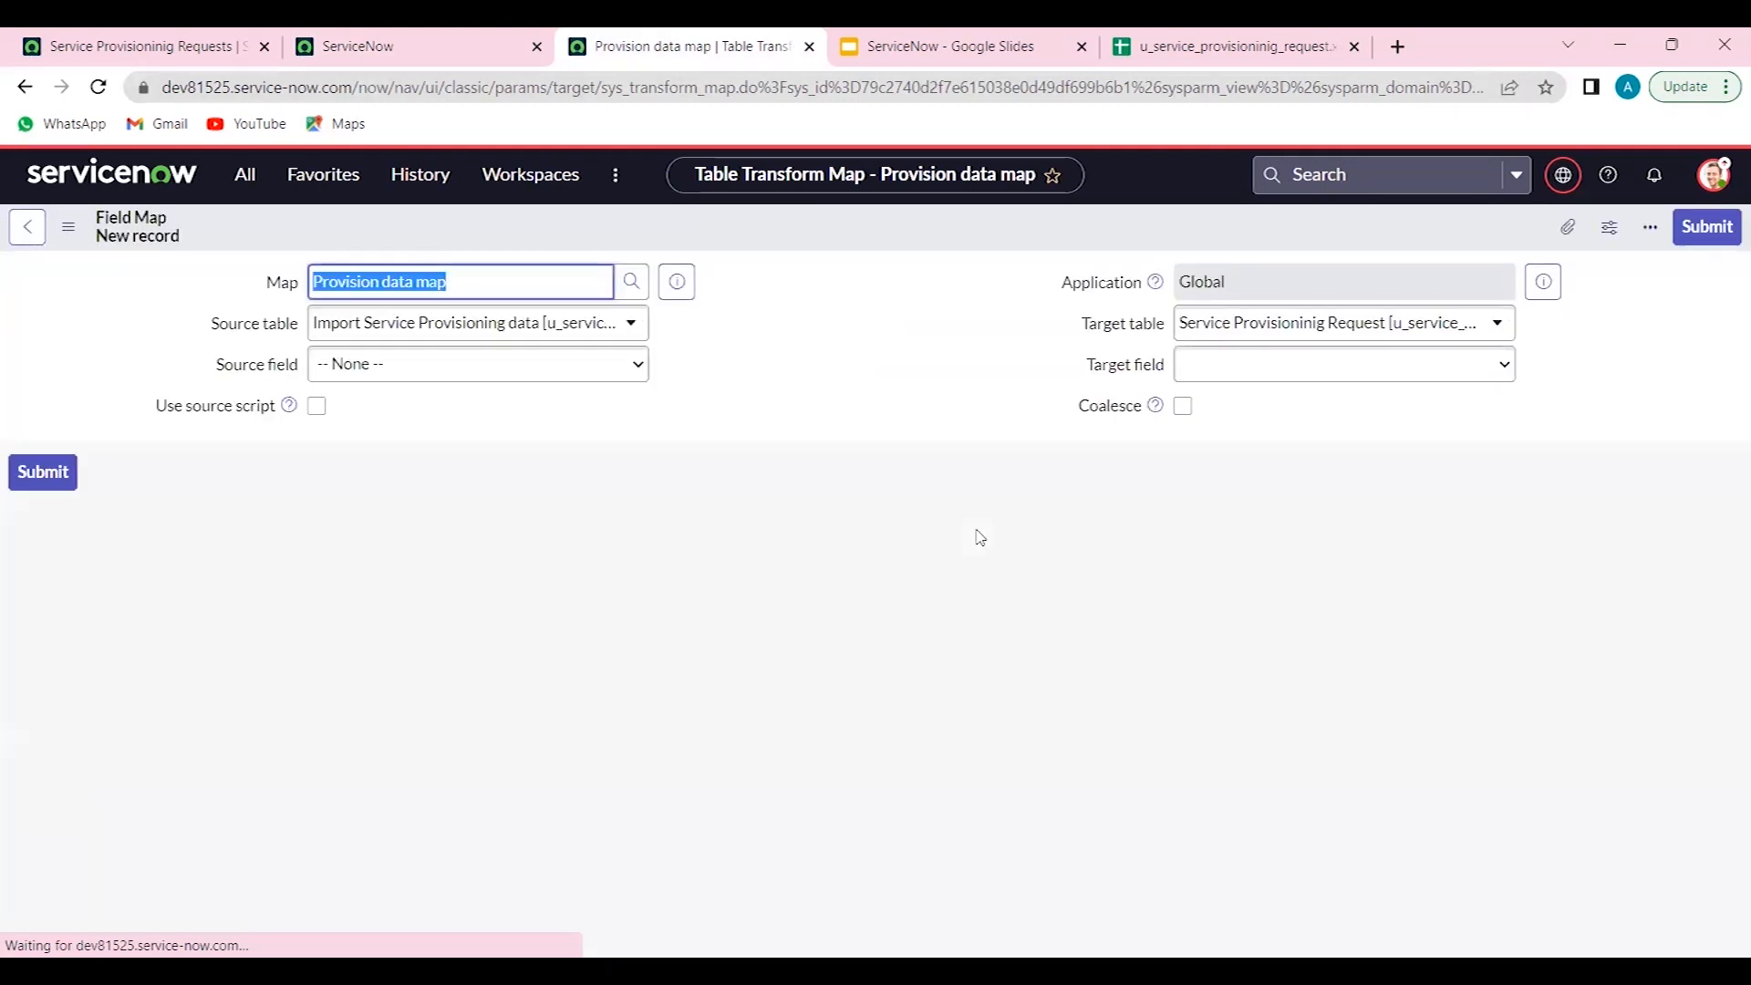
left_click(592, 381)
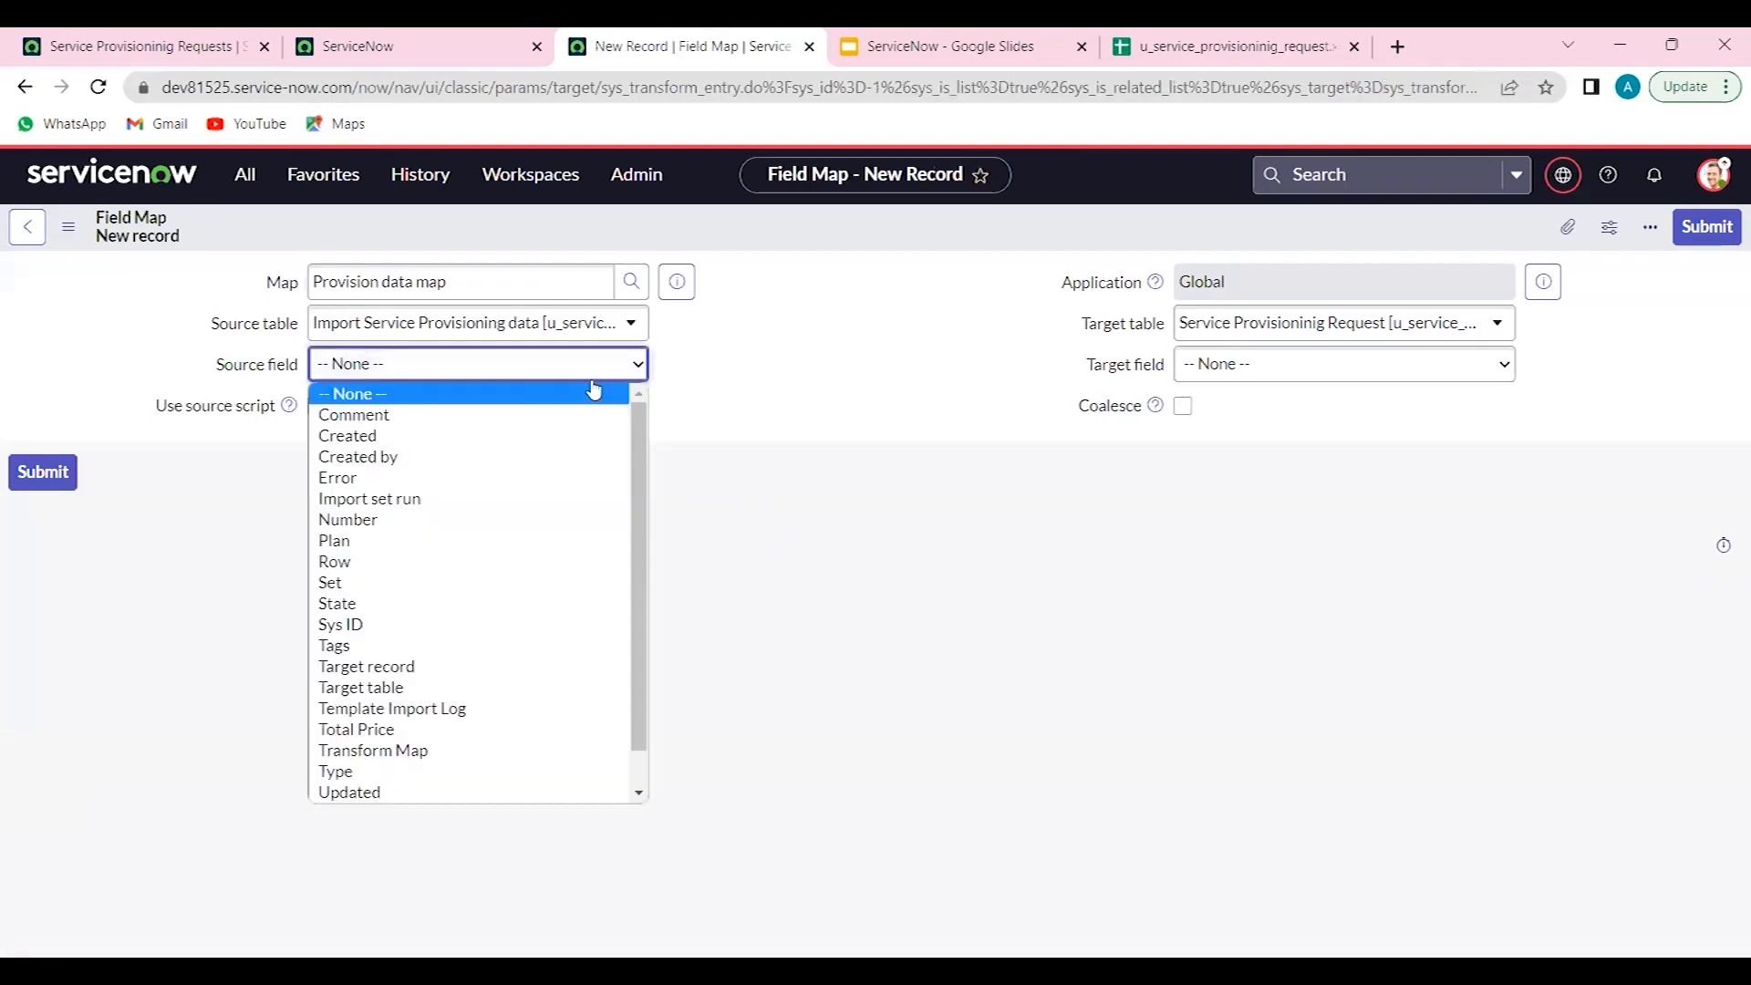
left_click(428, 546)
left_click(1302, 368)
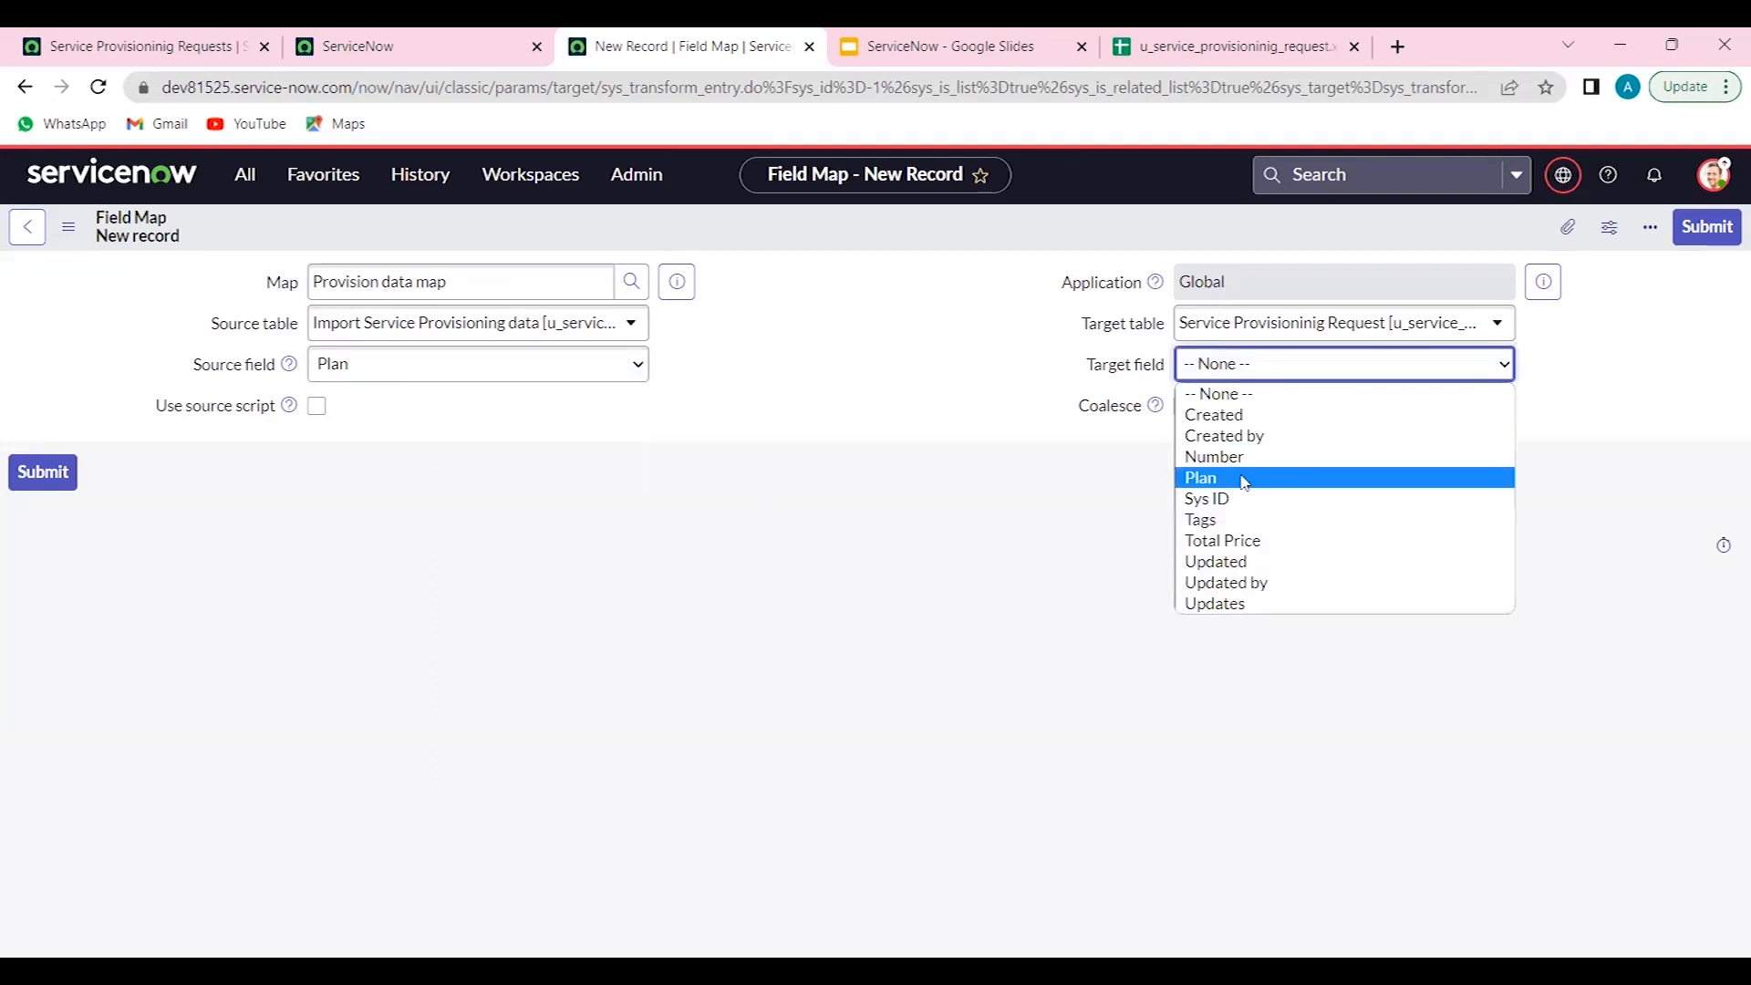
left_click(1245, 481)
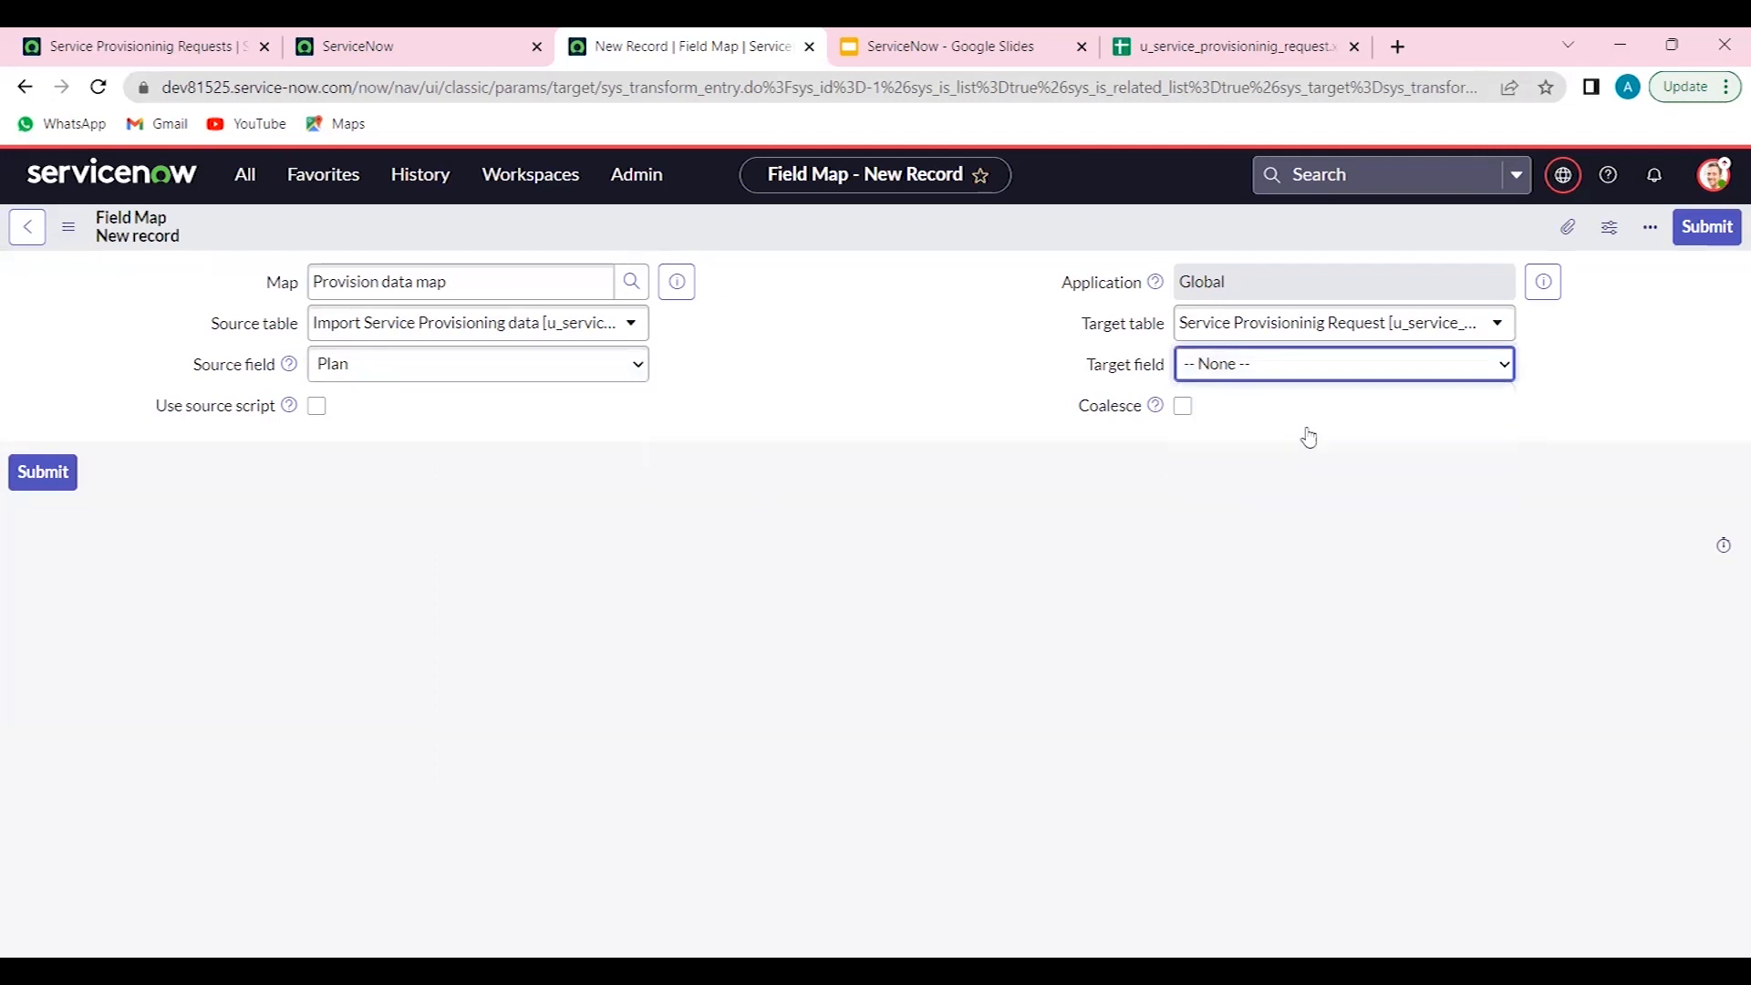
left_click(1705, 227)
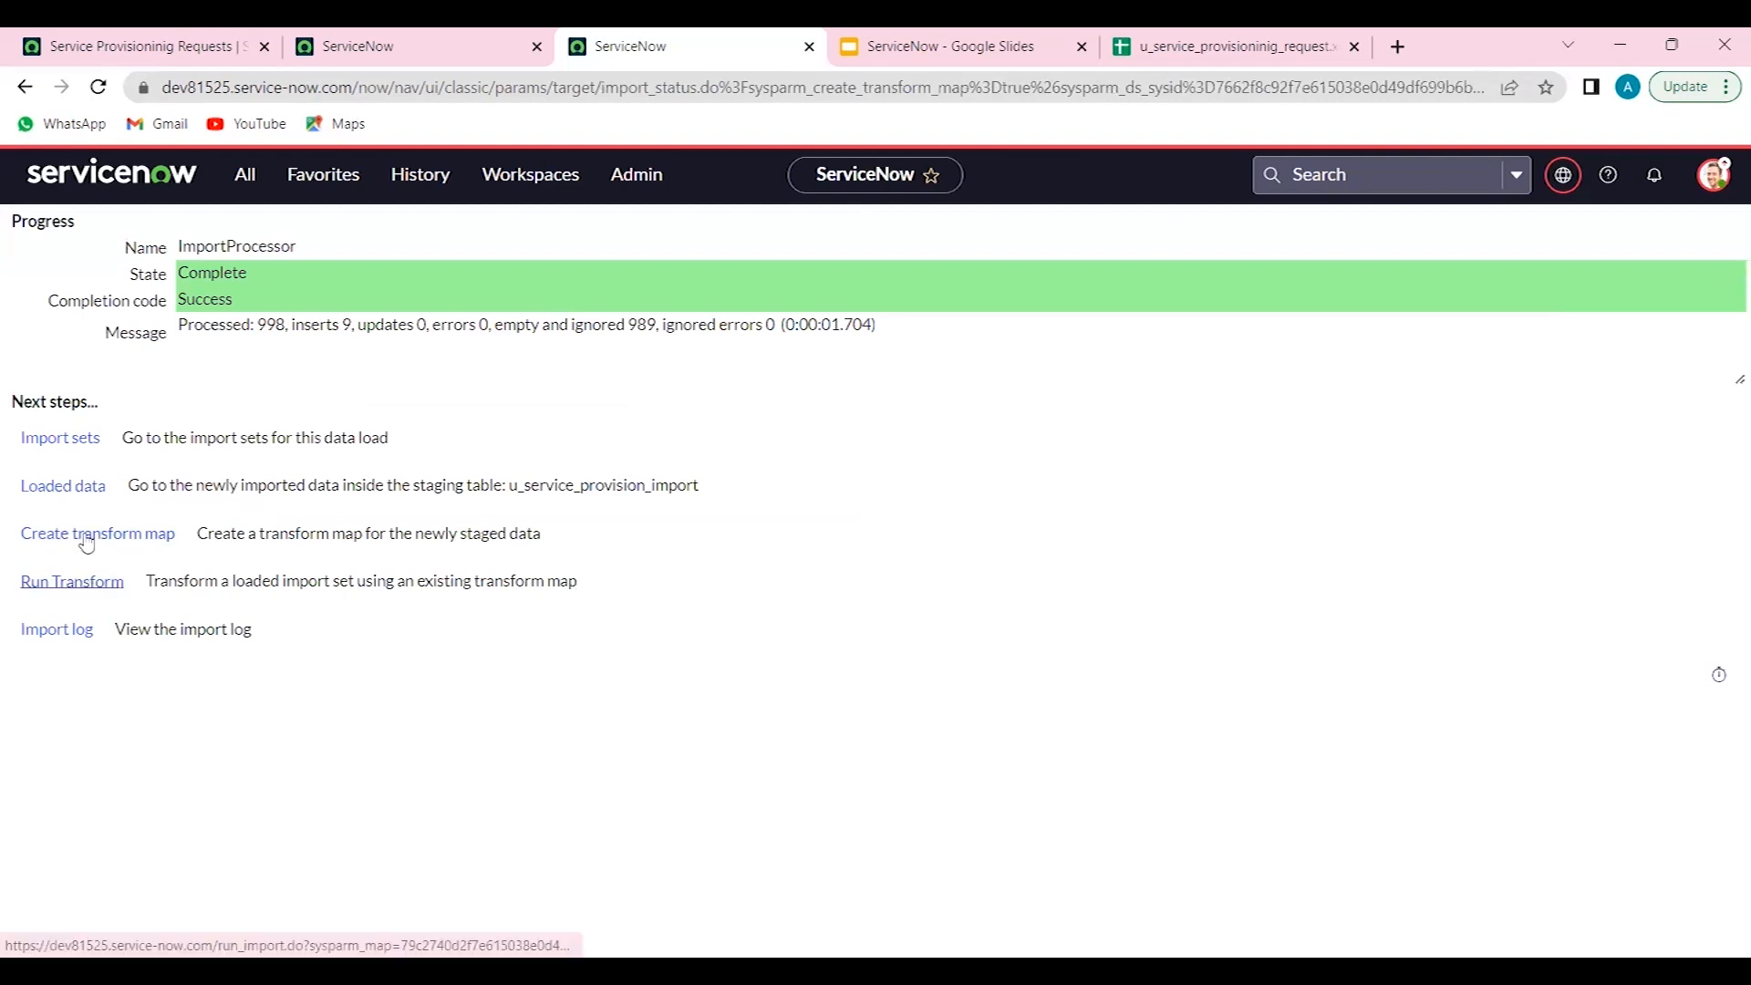
- Return to the Provision data map and auto-map the matching fields
right_click(25, 86)
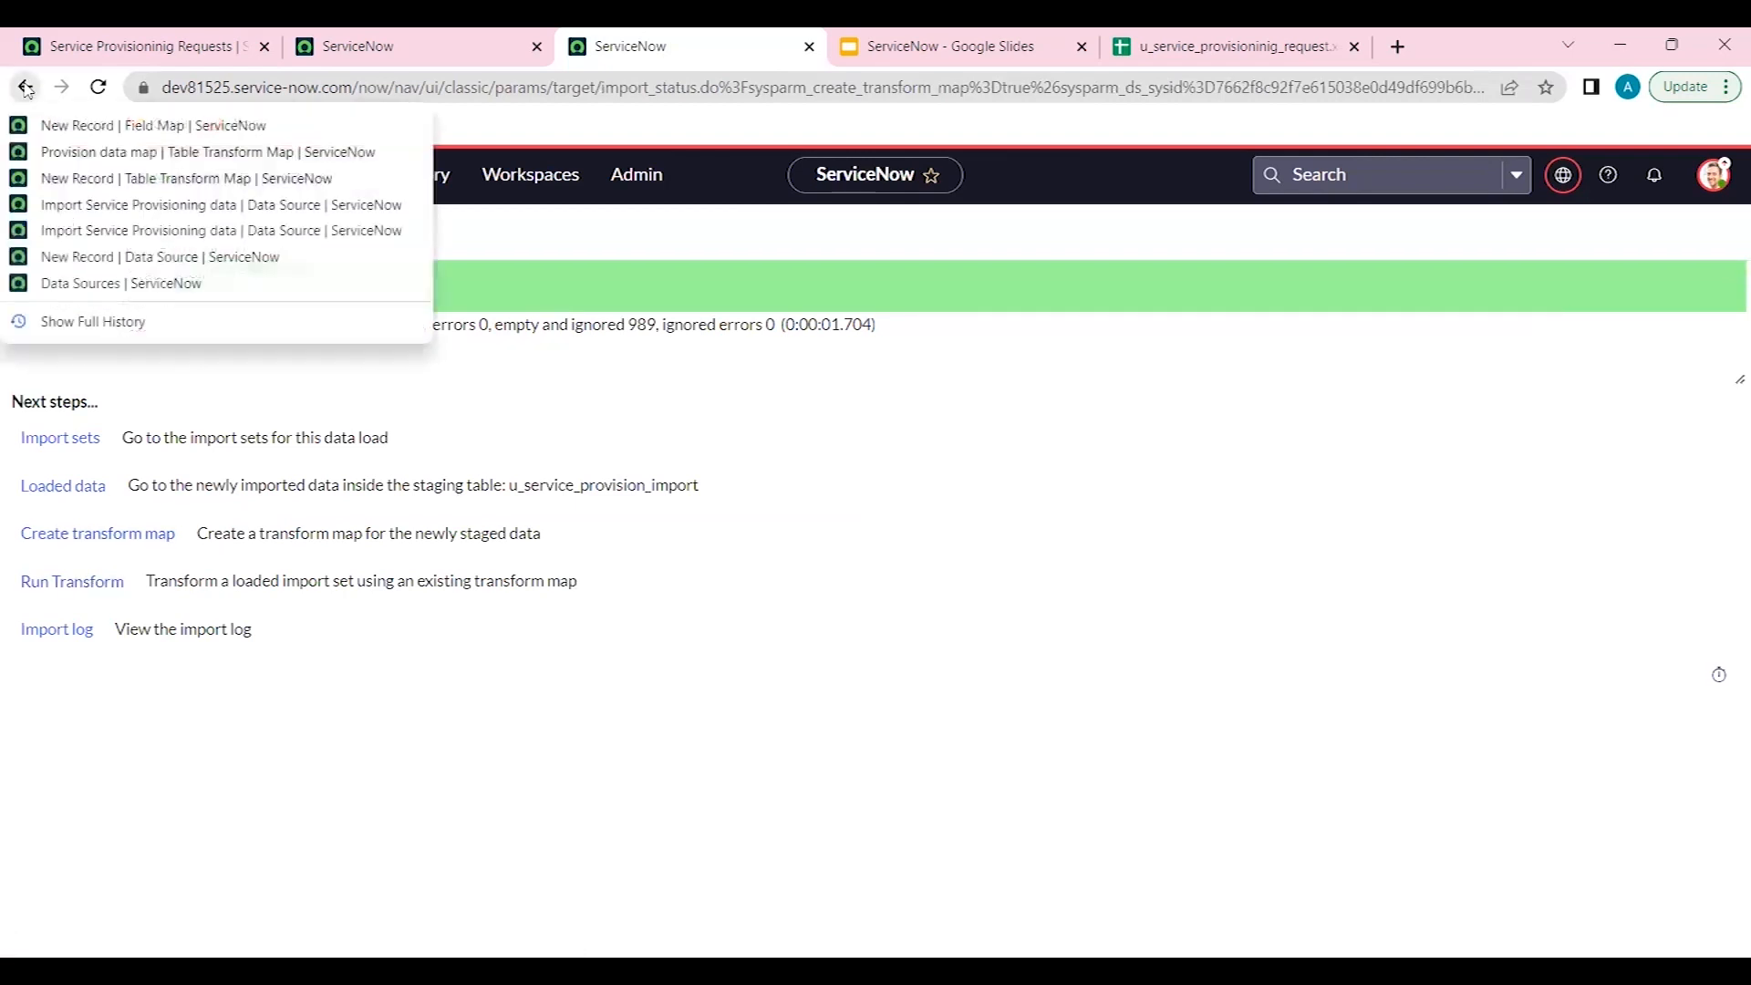
left_click(100, 152)
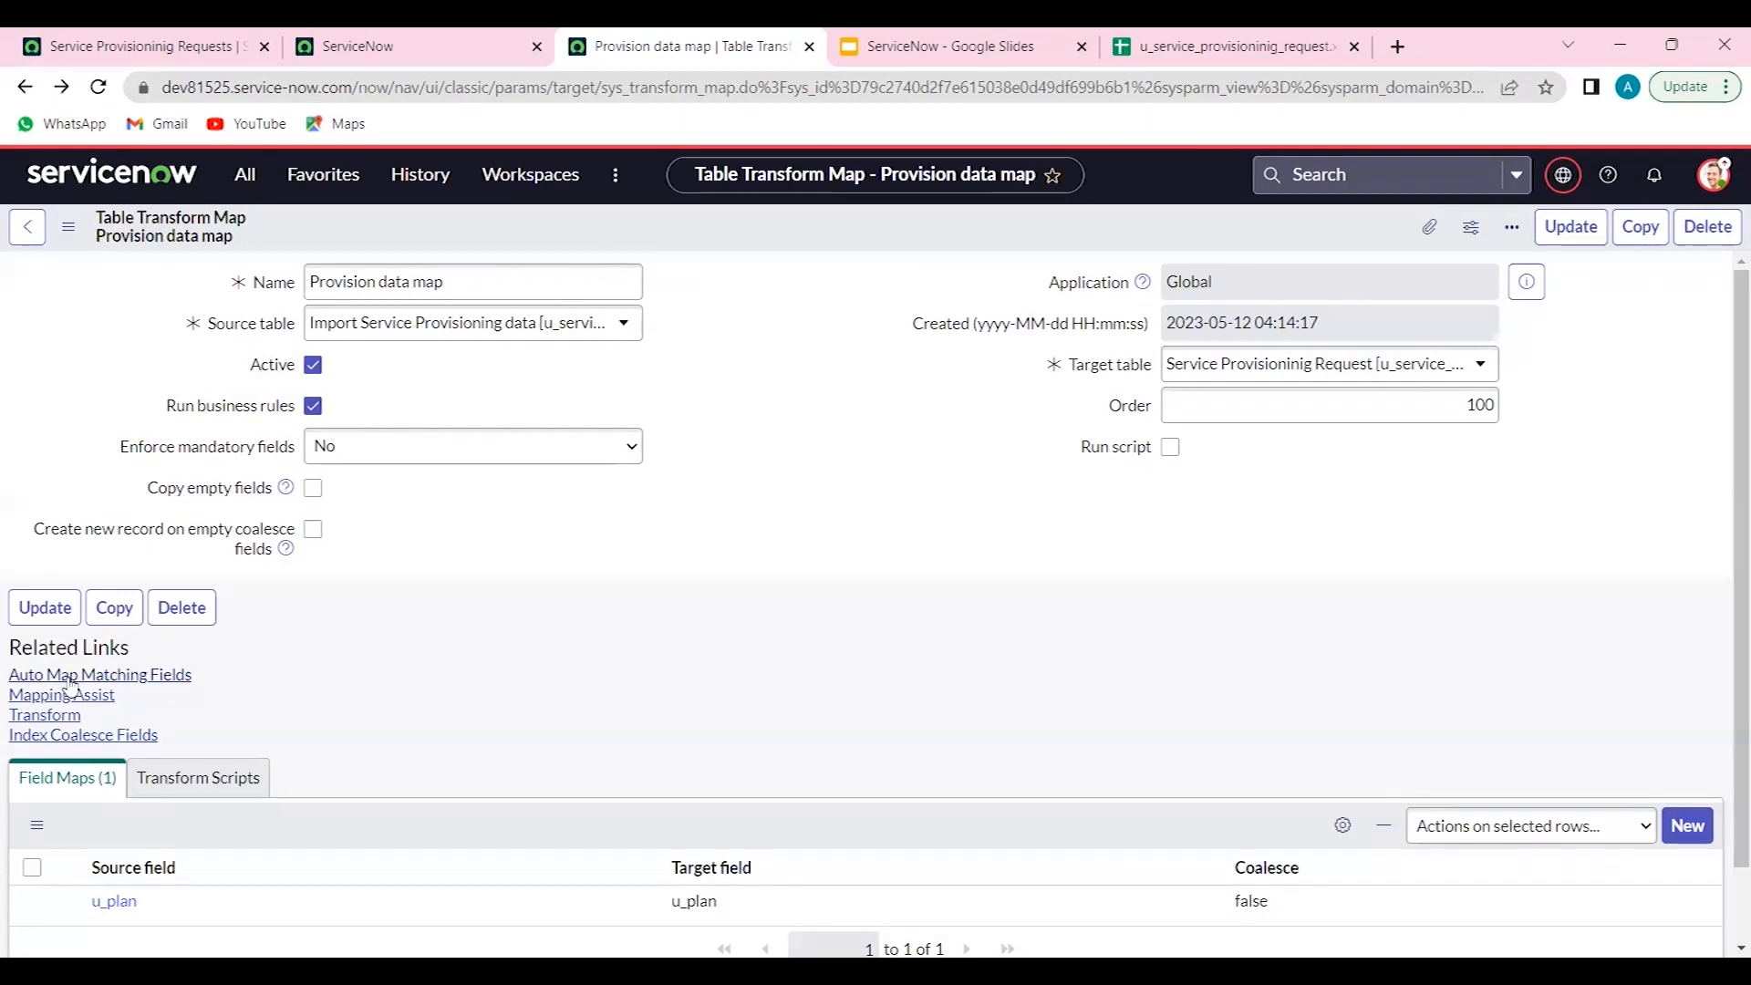
left_click(71, 682)
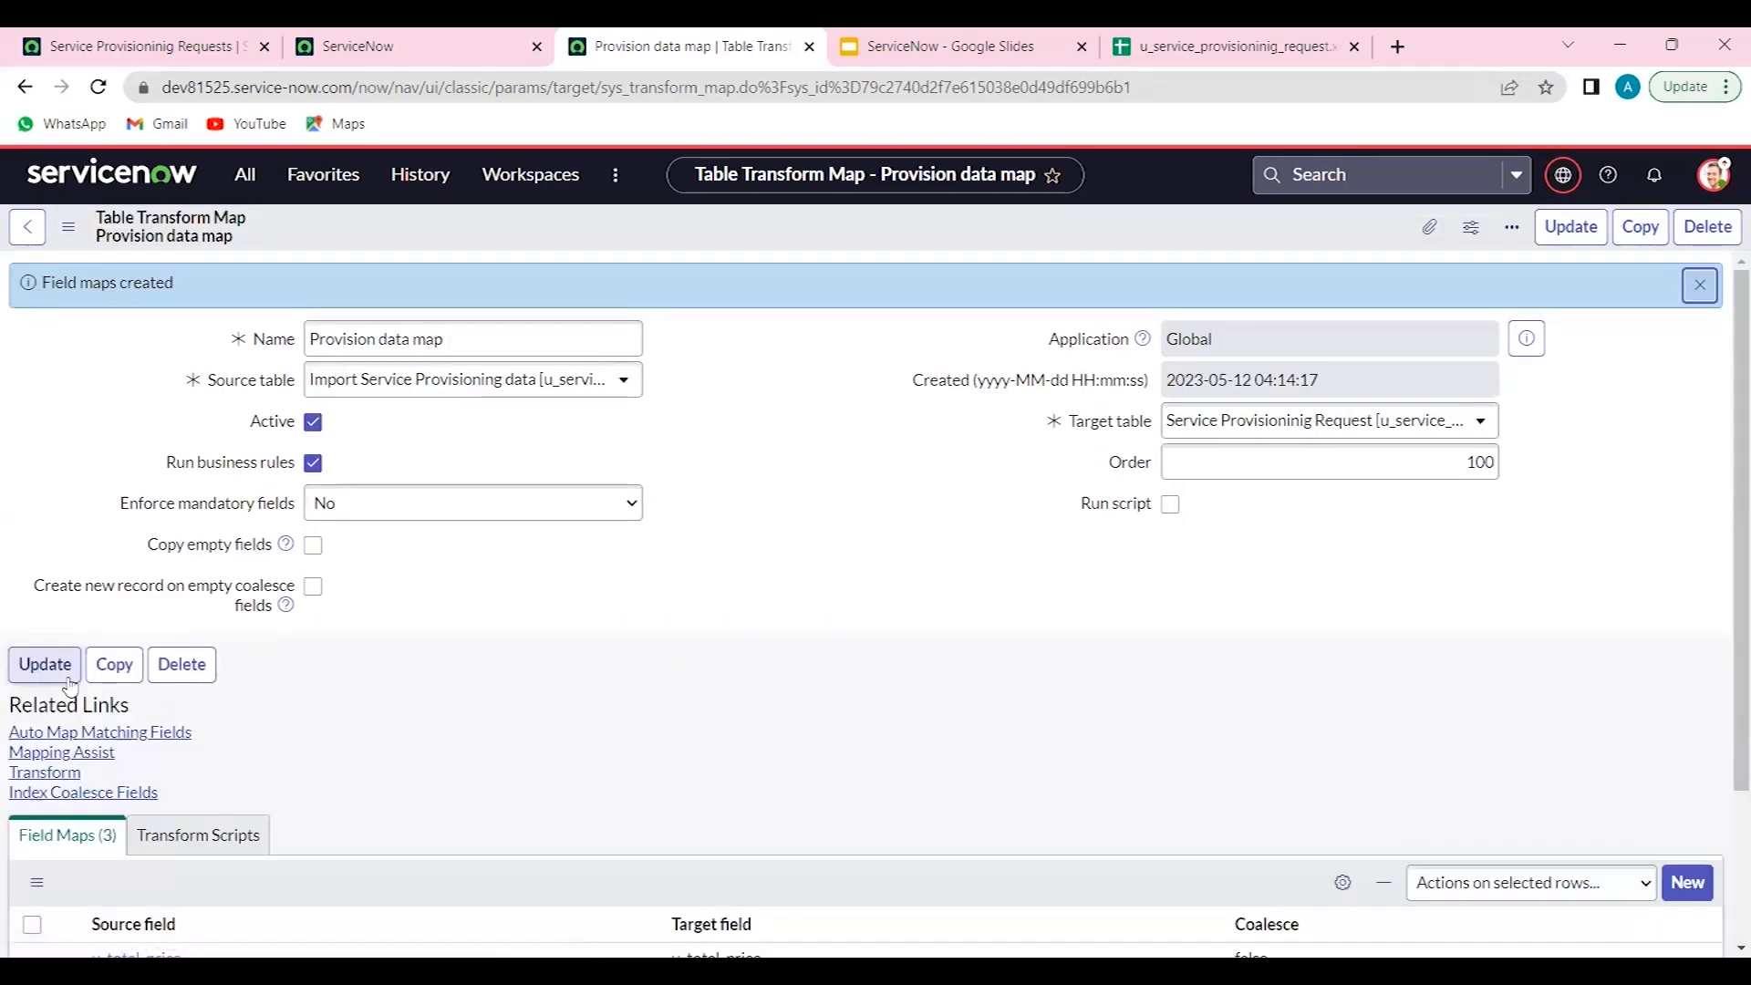
- Run the transform for the loaded import set using the Provision data map
scroll(109, 730, "down", 2)
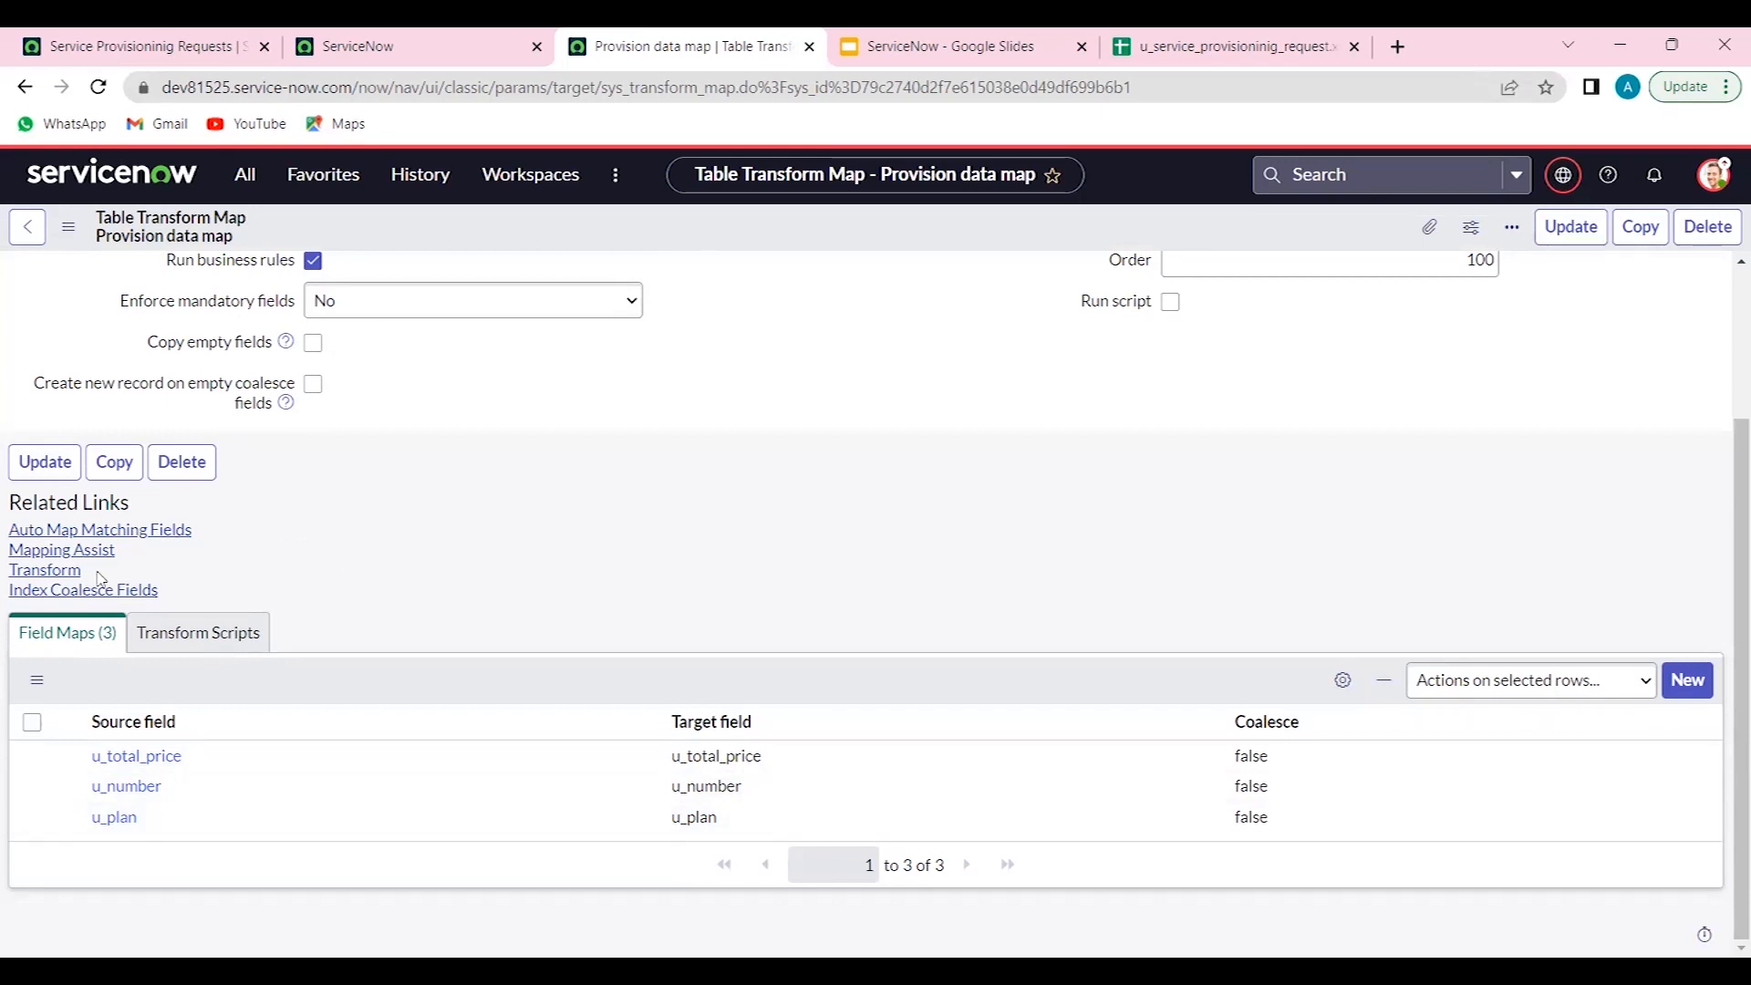
left_click(46, 570)
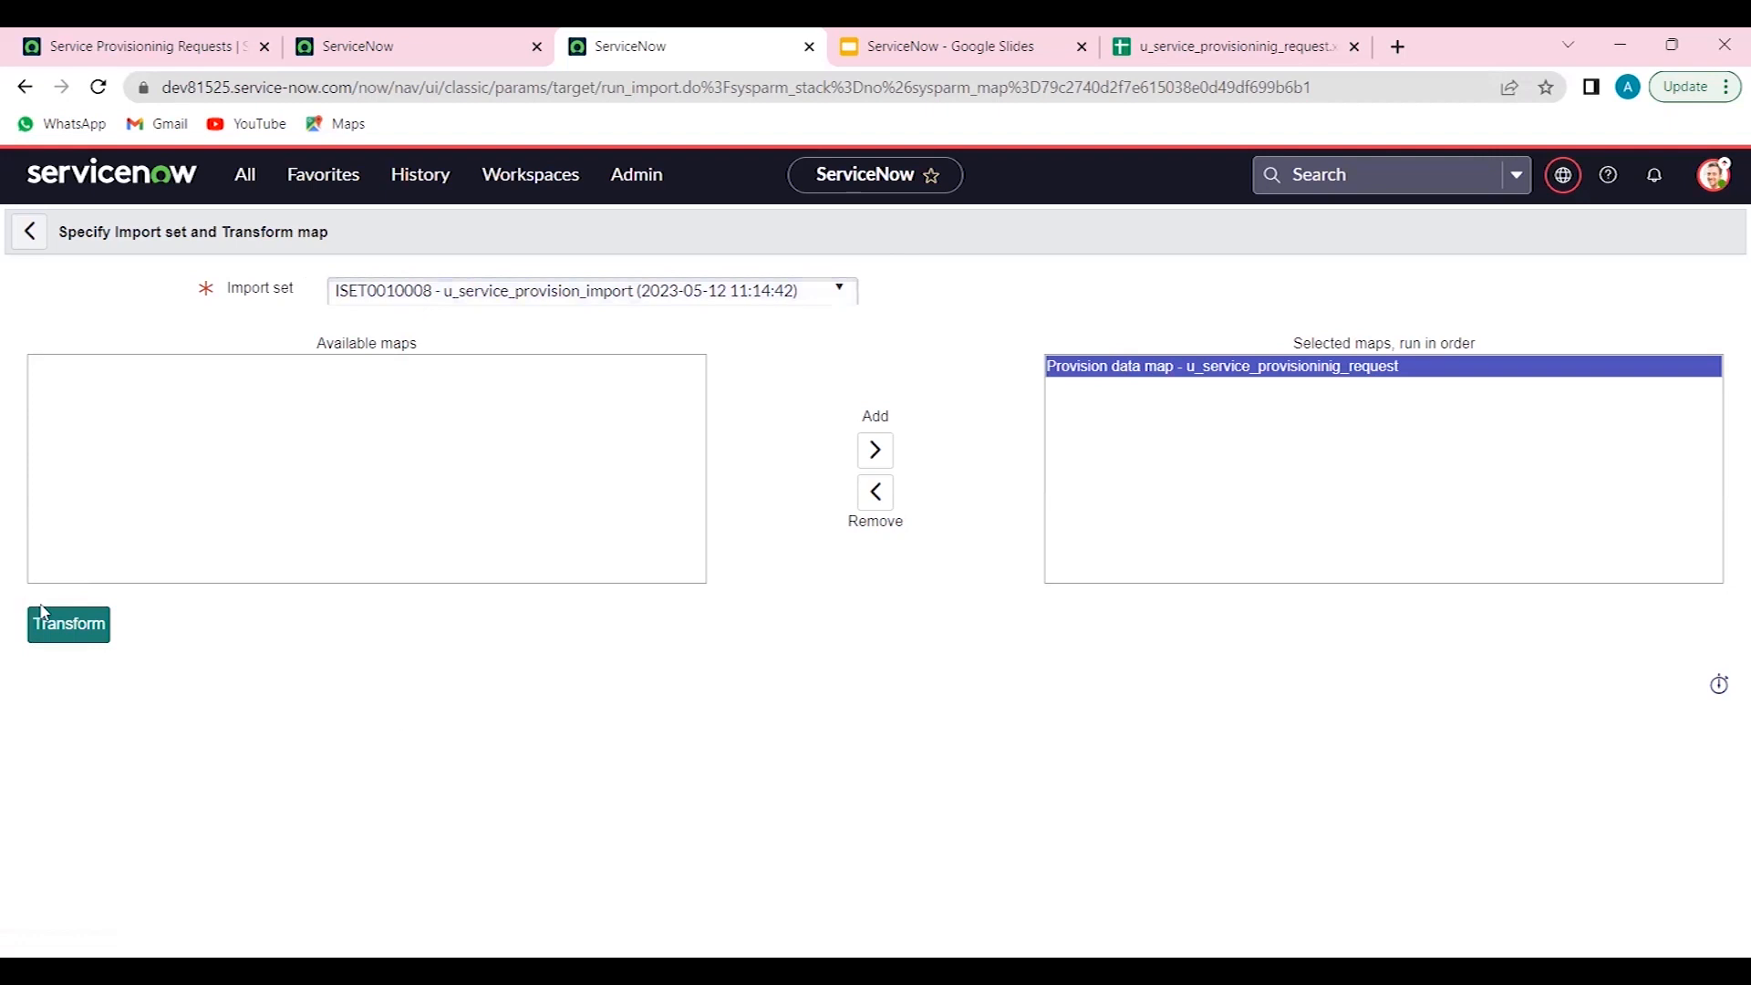
left_click(64, 623)
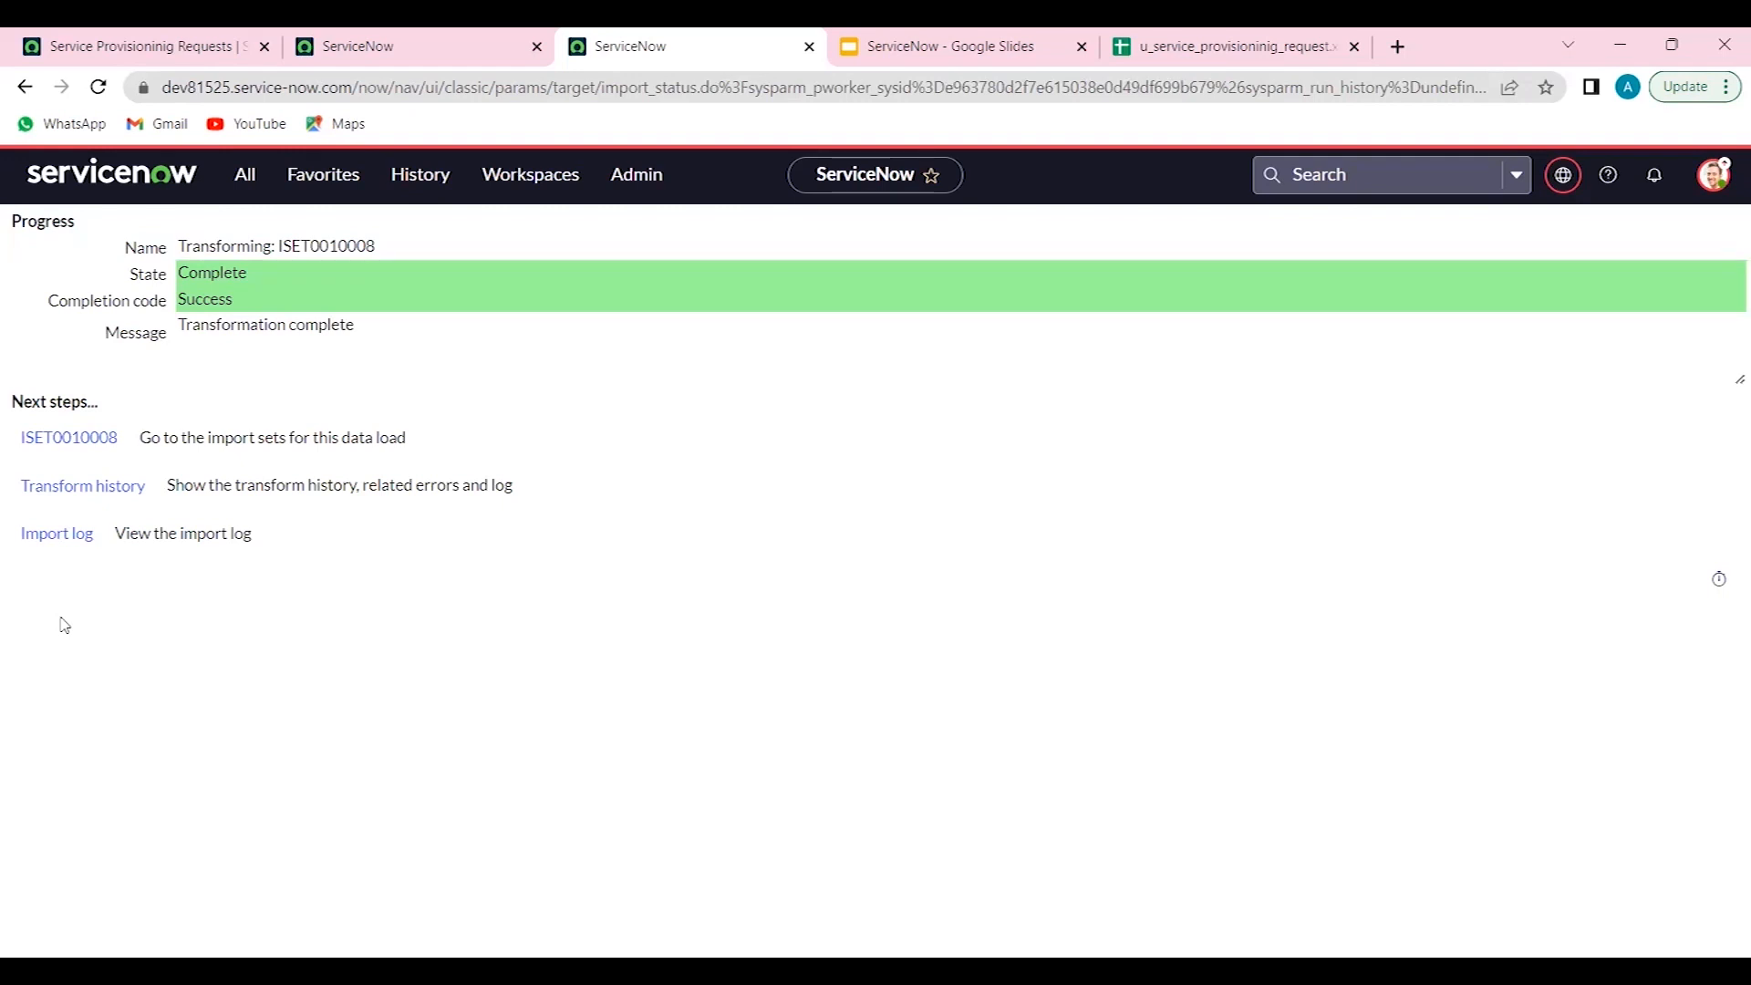
- Reload the Service Provisioninig Requests list and sort it by Number ascending
left_click(84, 50)
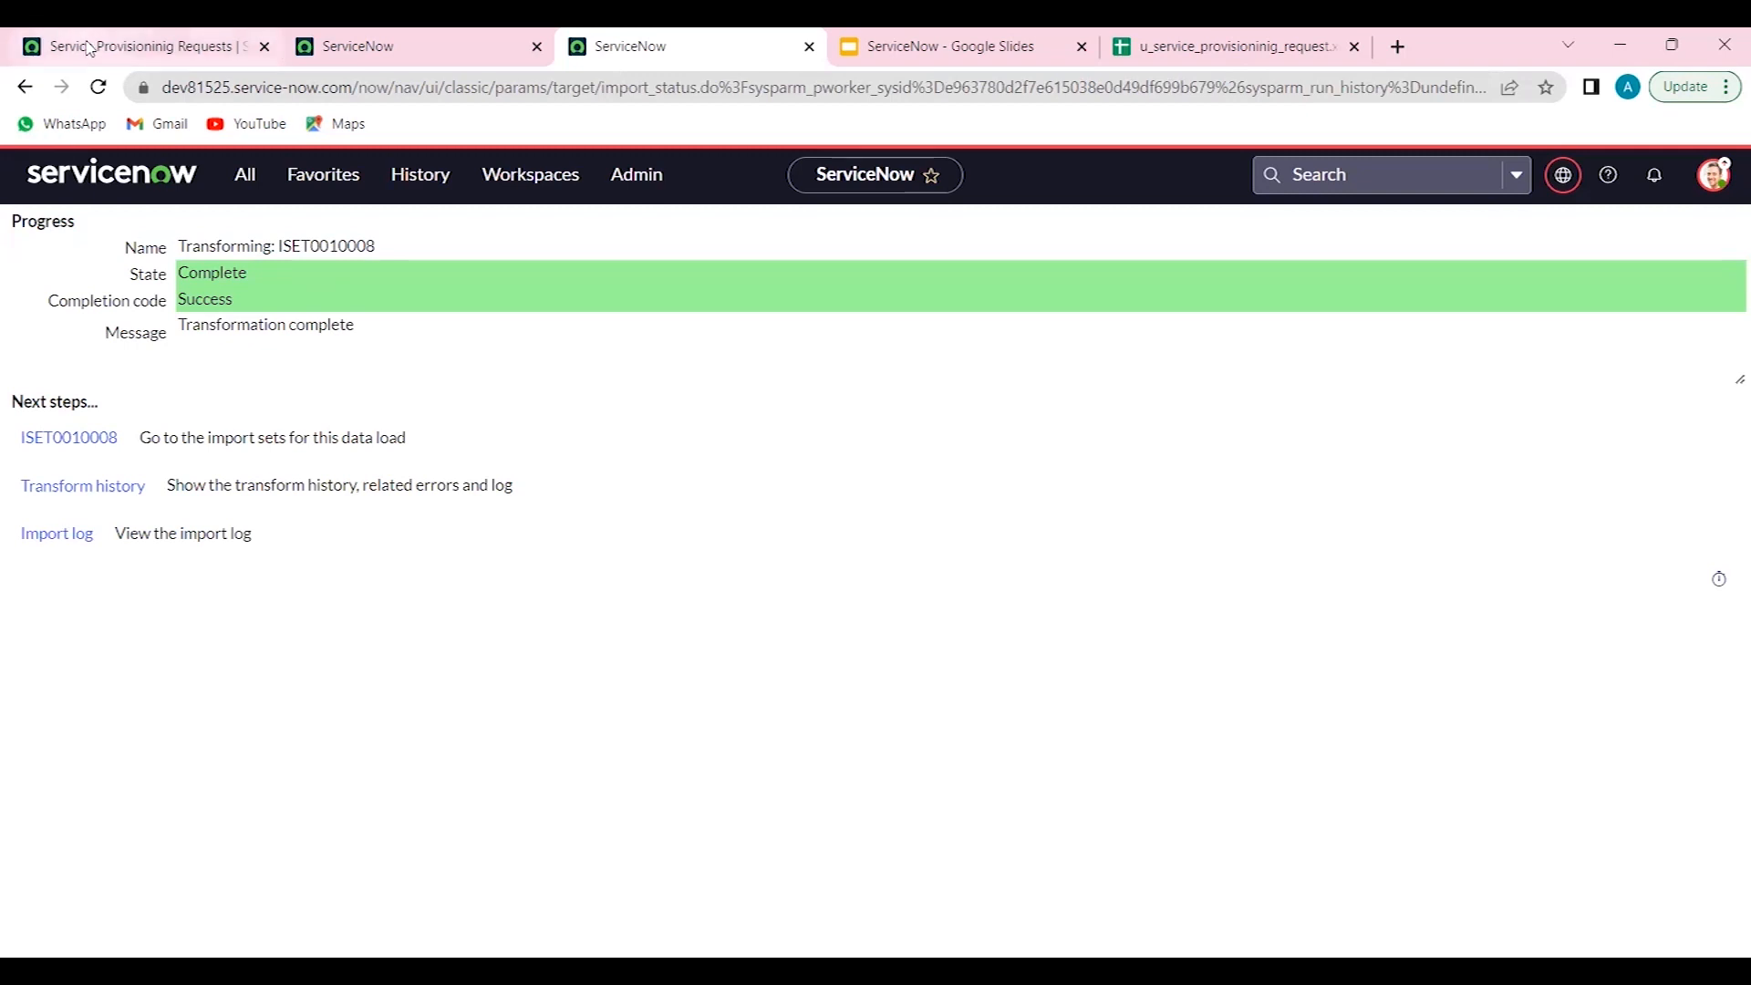
left_click(98, 86)
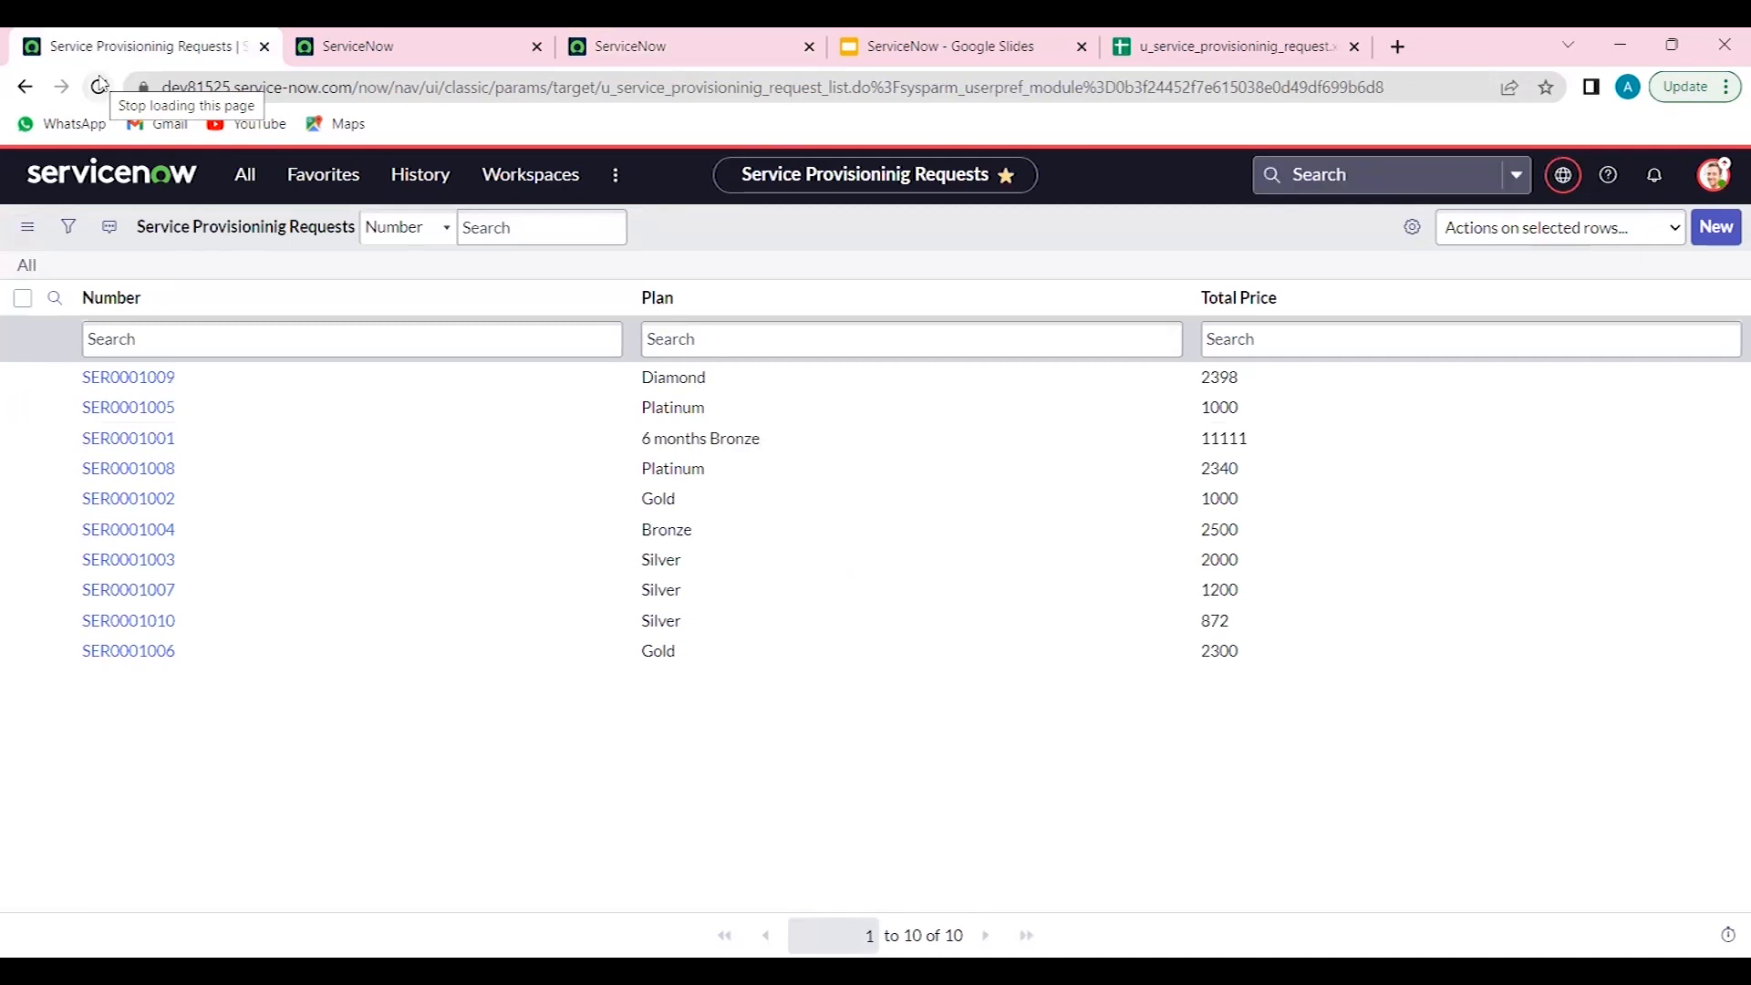
left_click(128, 301)
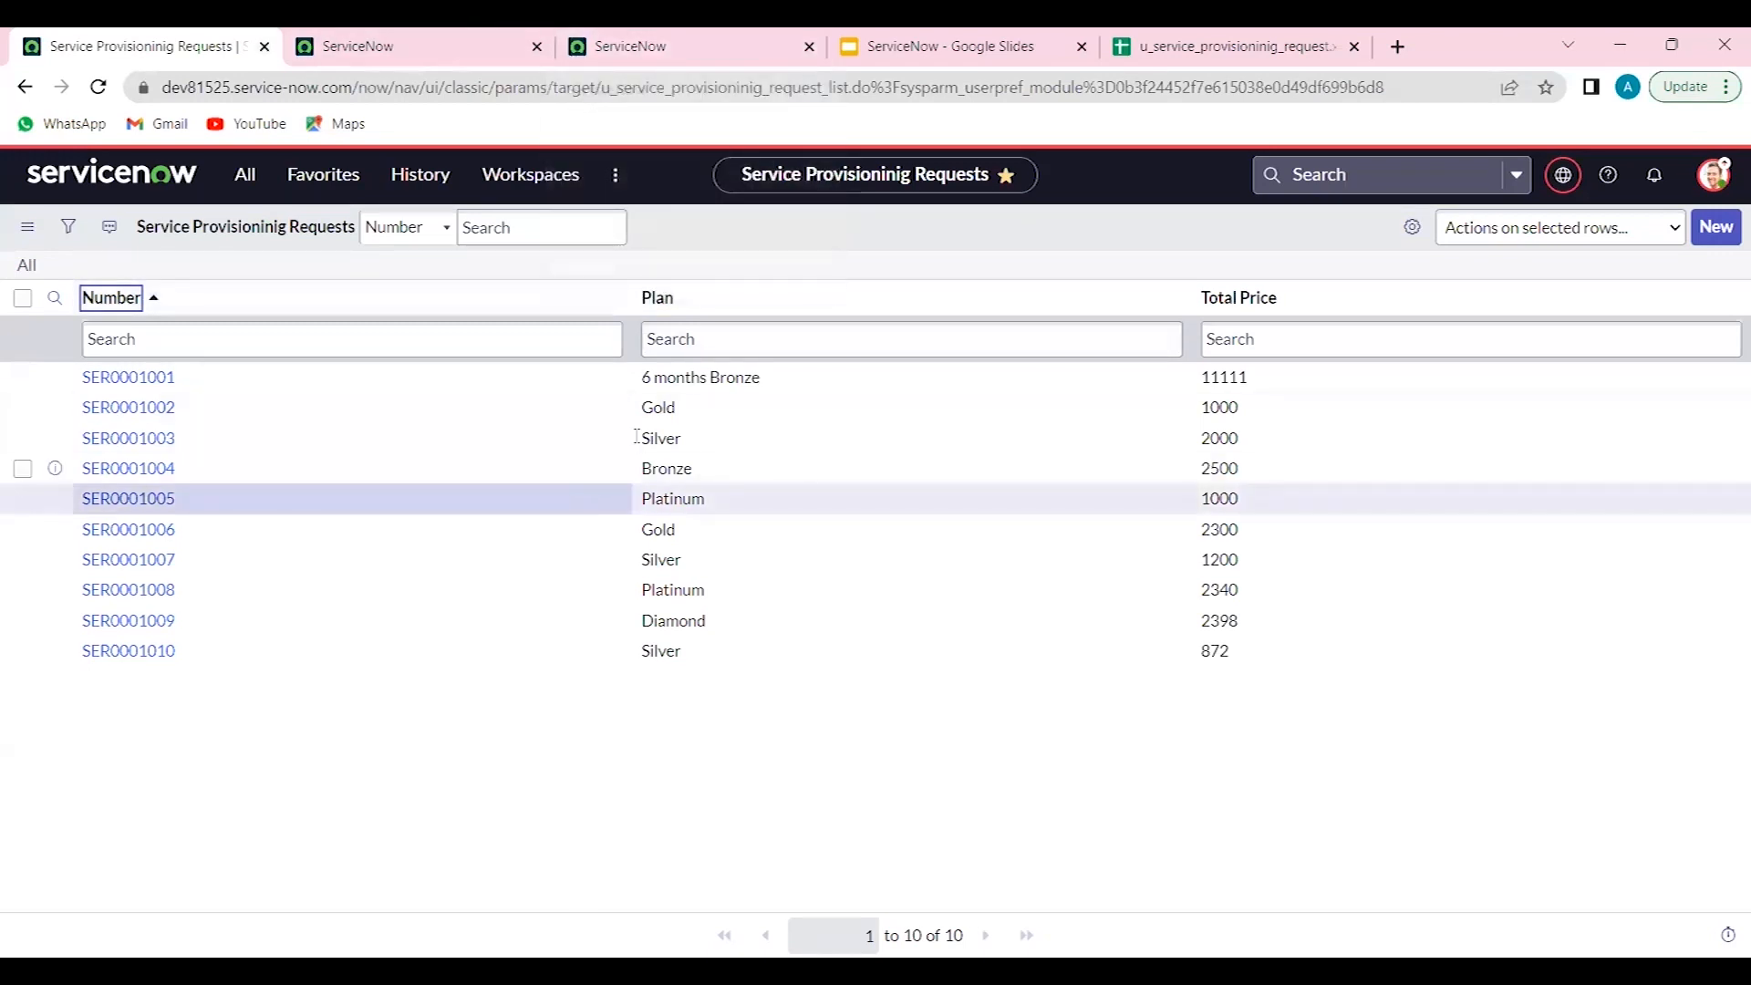
- Compare the spreadsheet with the list, close the spreadsheet tab, and return to the requests list
left_click(1194, 58)
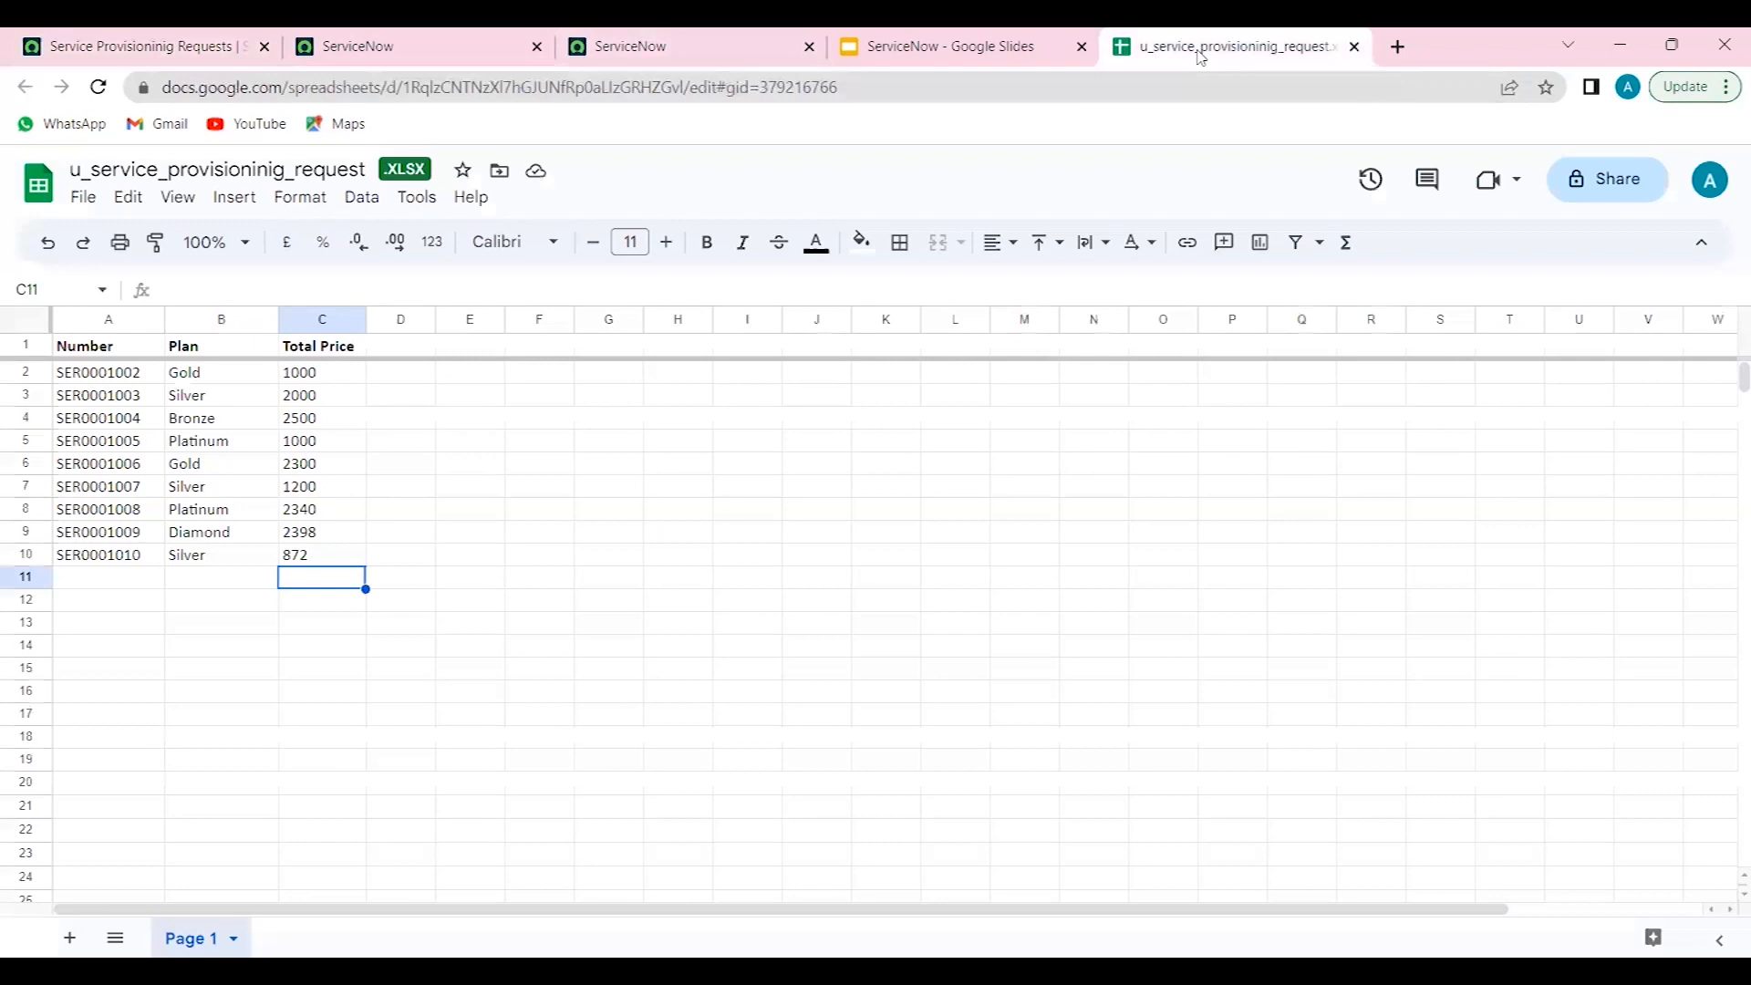
left_click(1353, 47)
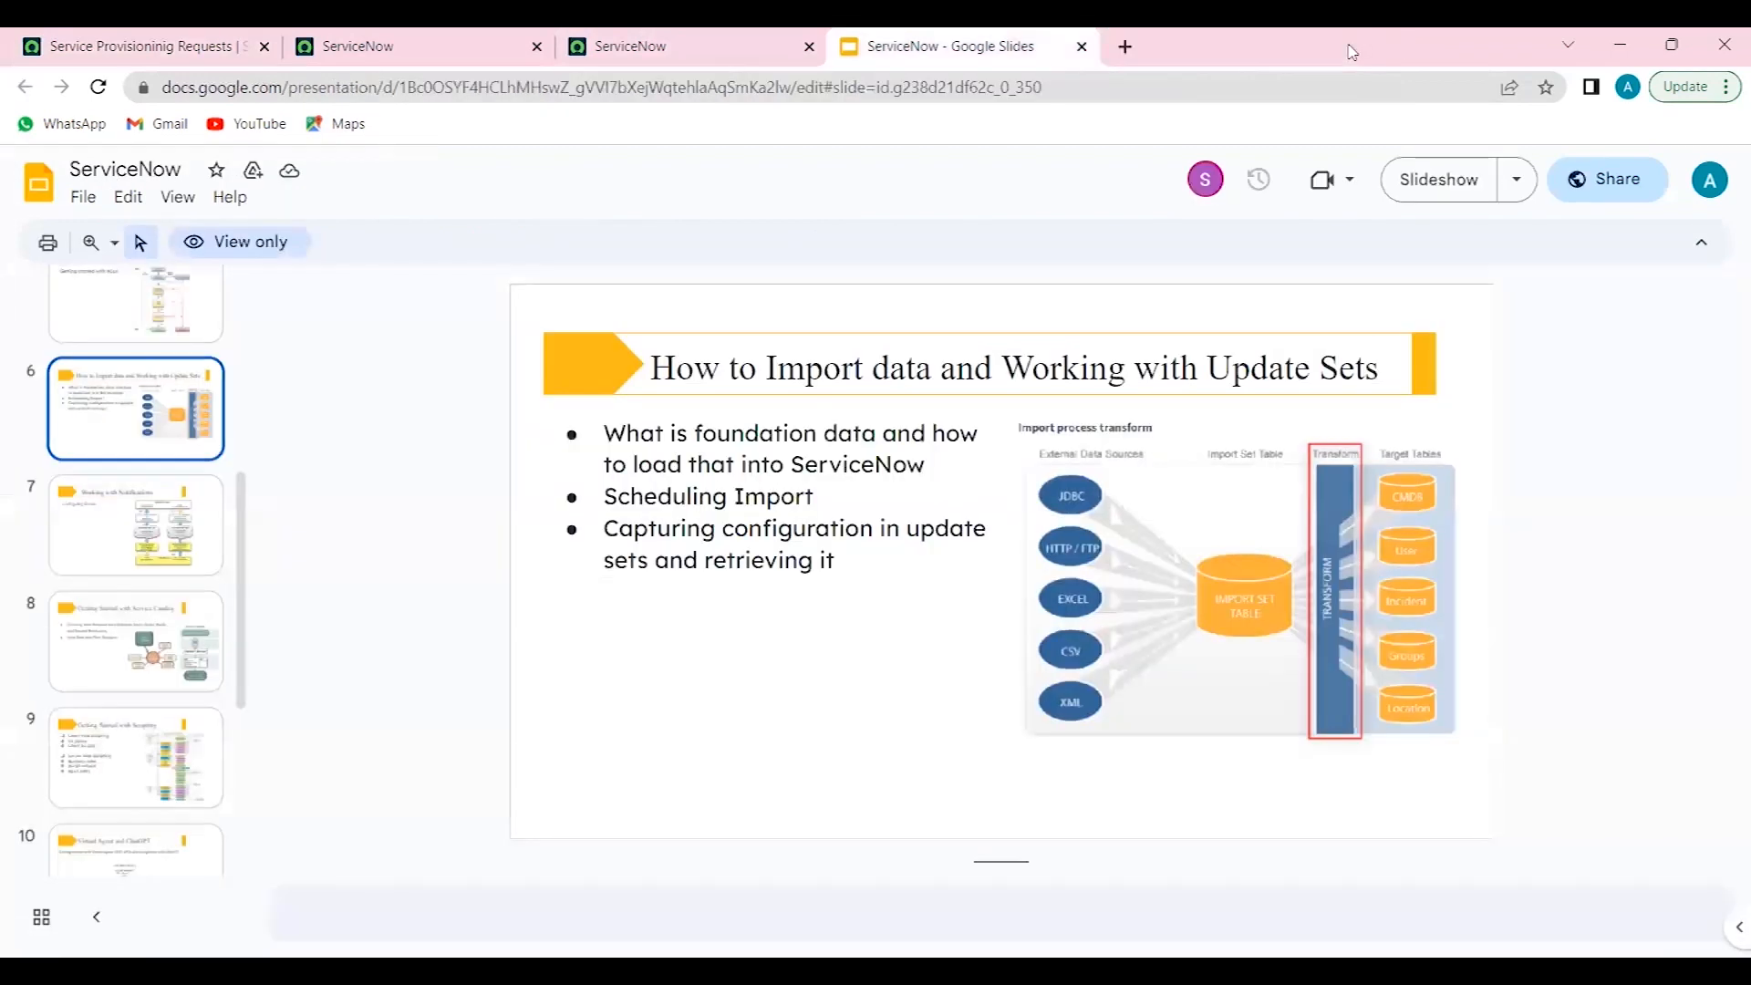
left_click(235, 37)
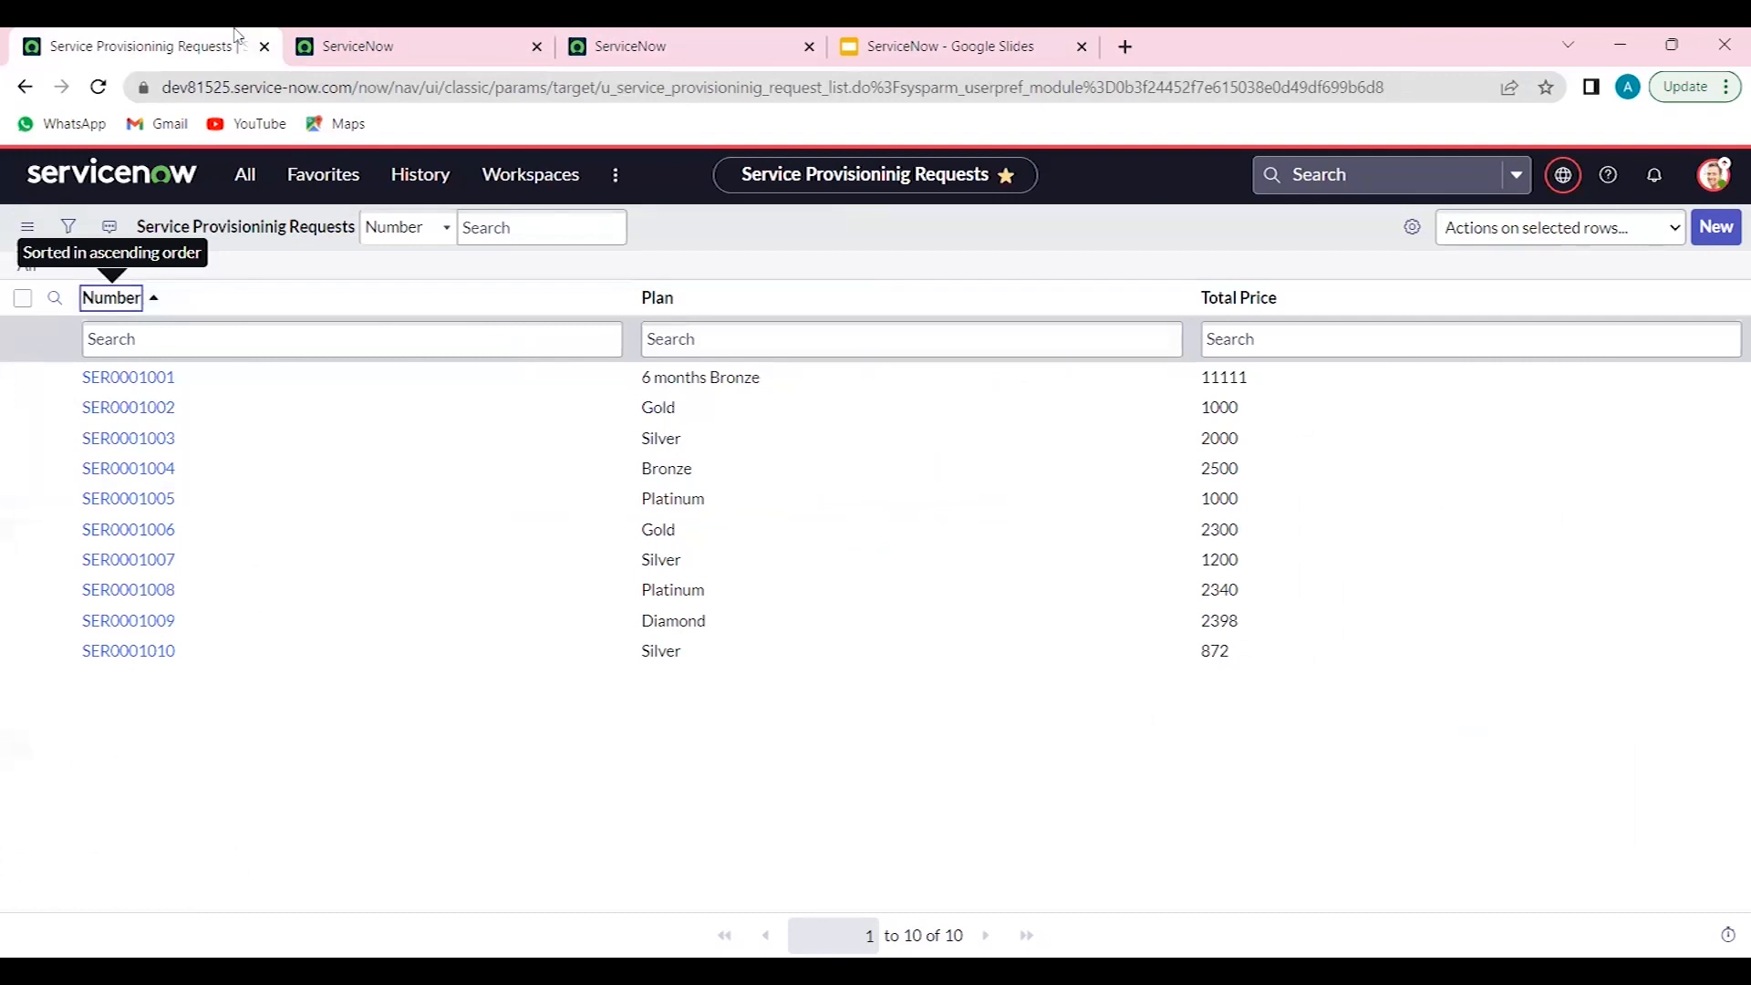
- Open the Local Update Sets list in a new tab, then open the Str0001_AJ_May update set in another tab
left_click(240, 175)
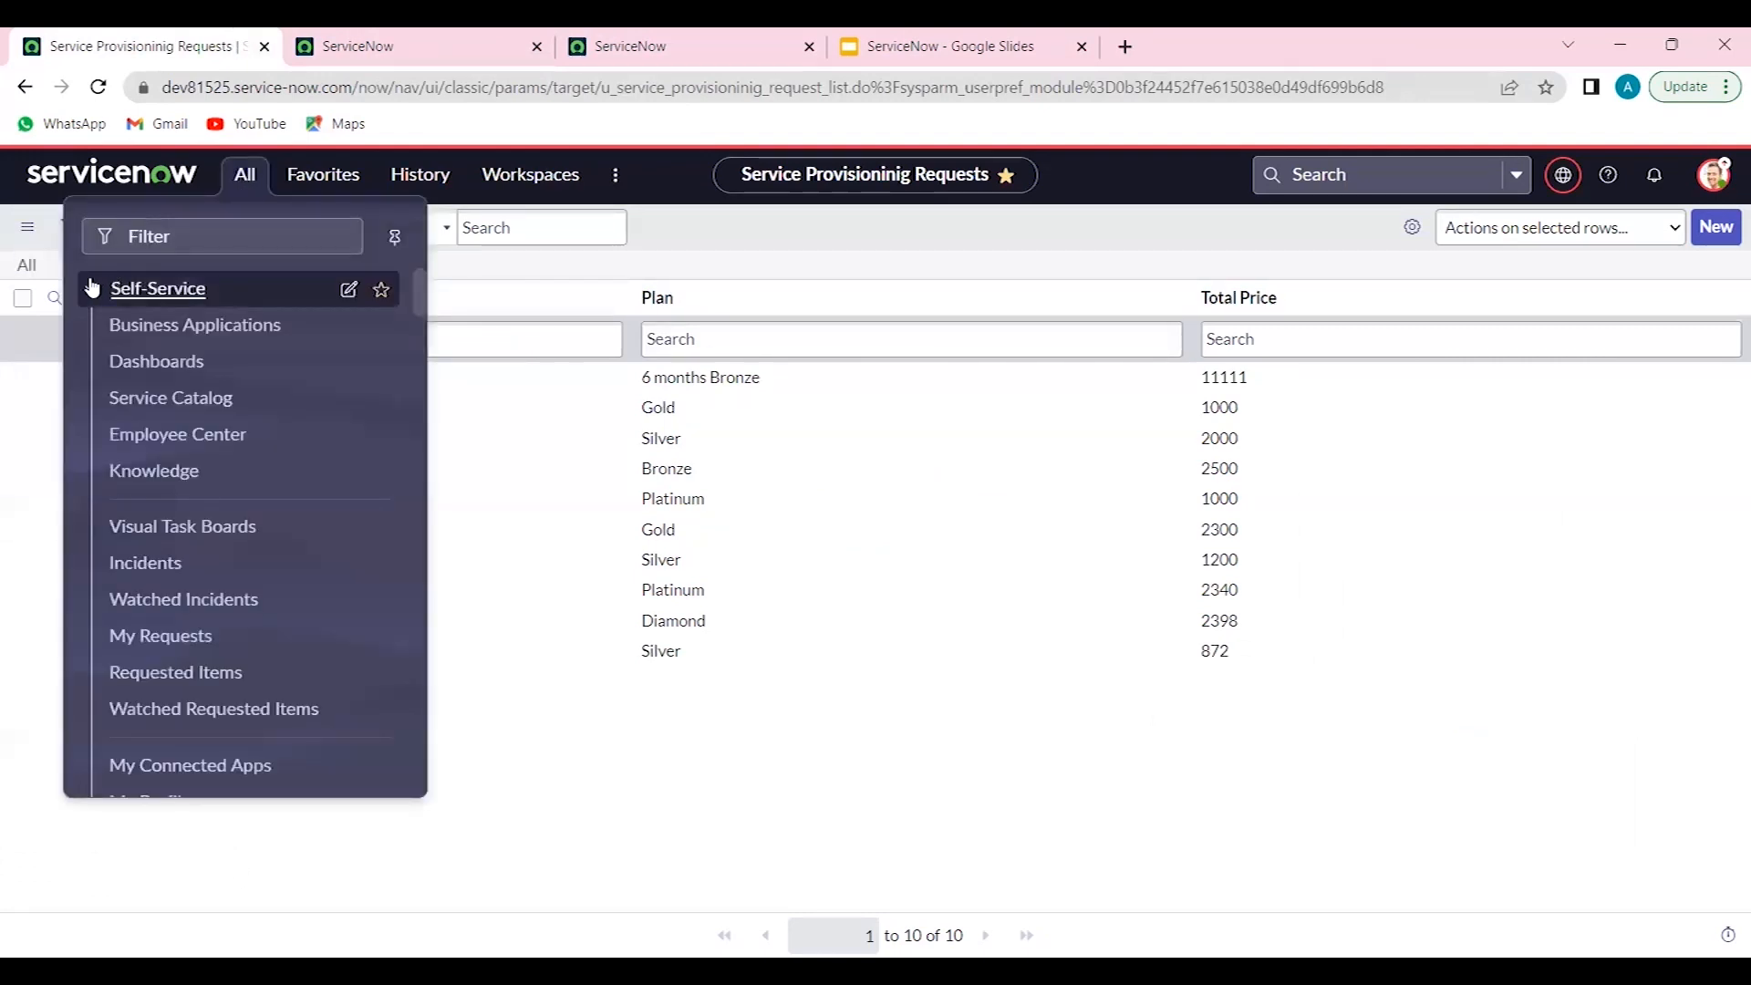
left_click(213, 285)
left_click(193, 230)
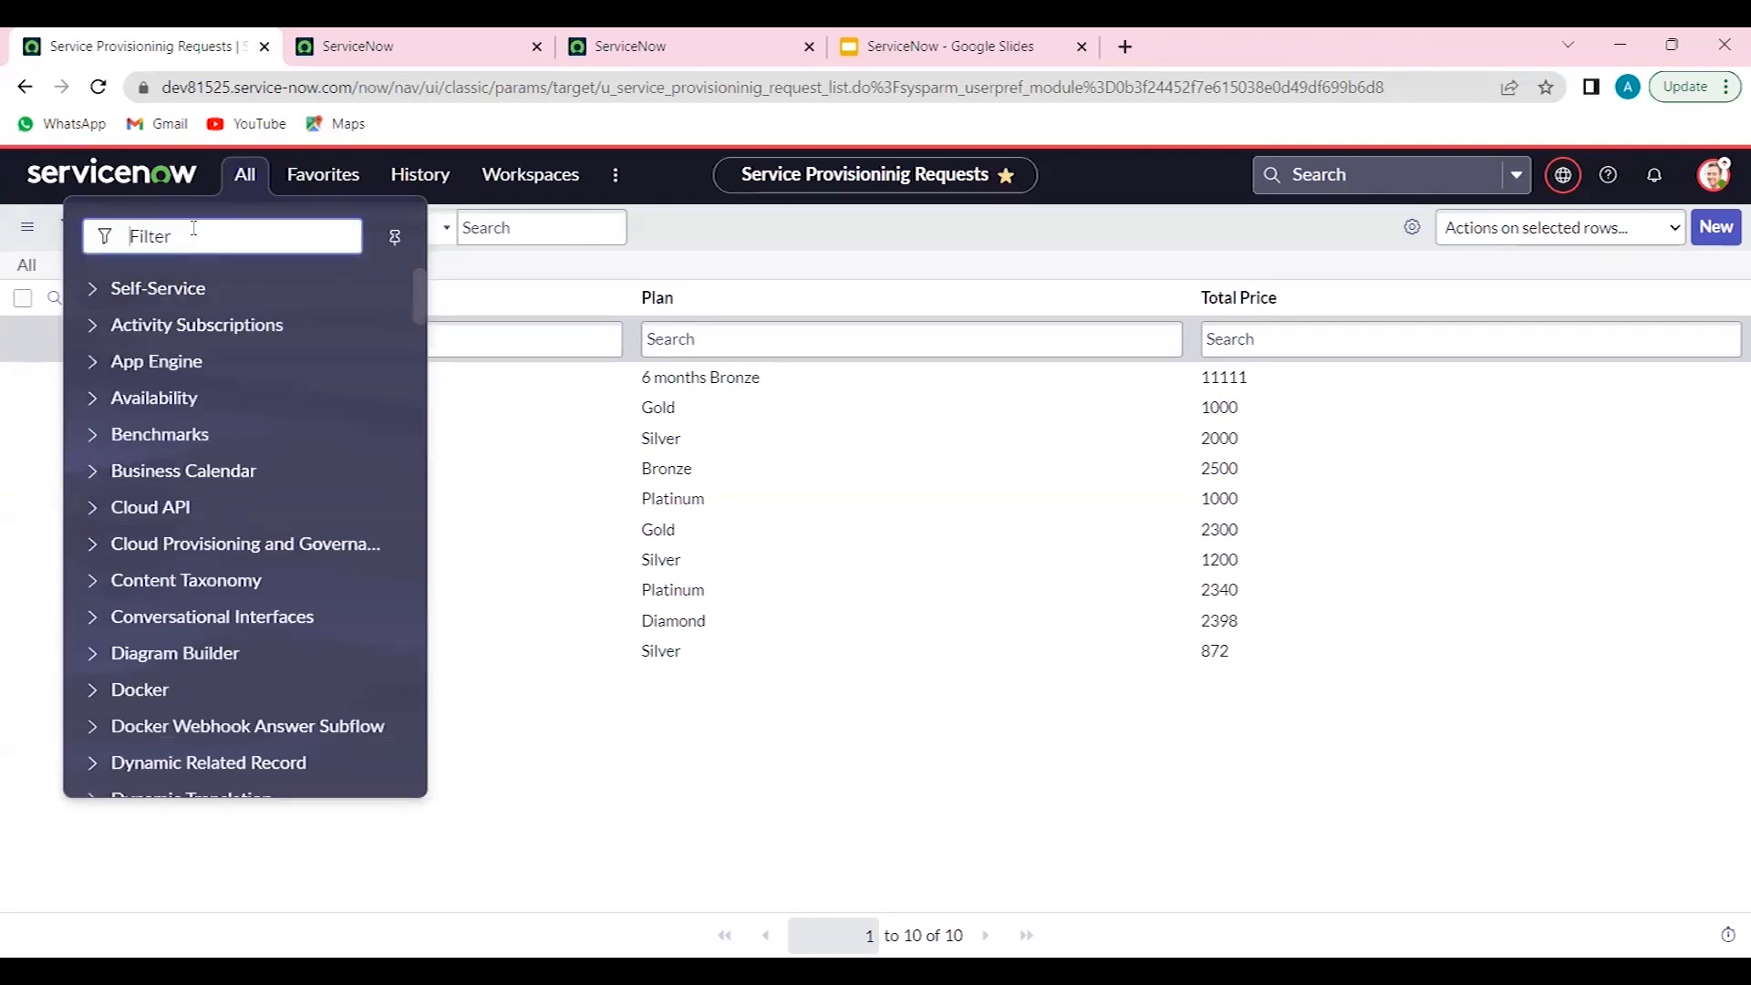
type("local upda")
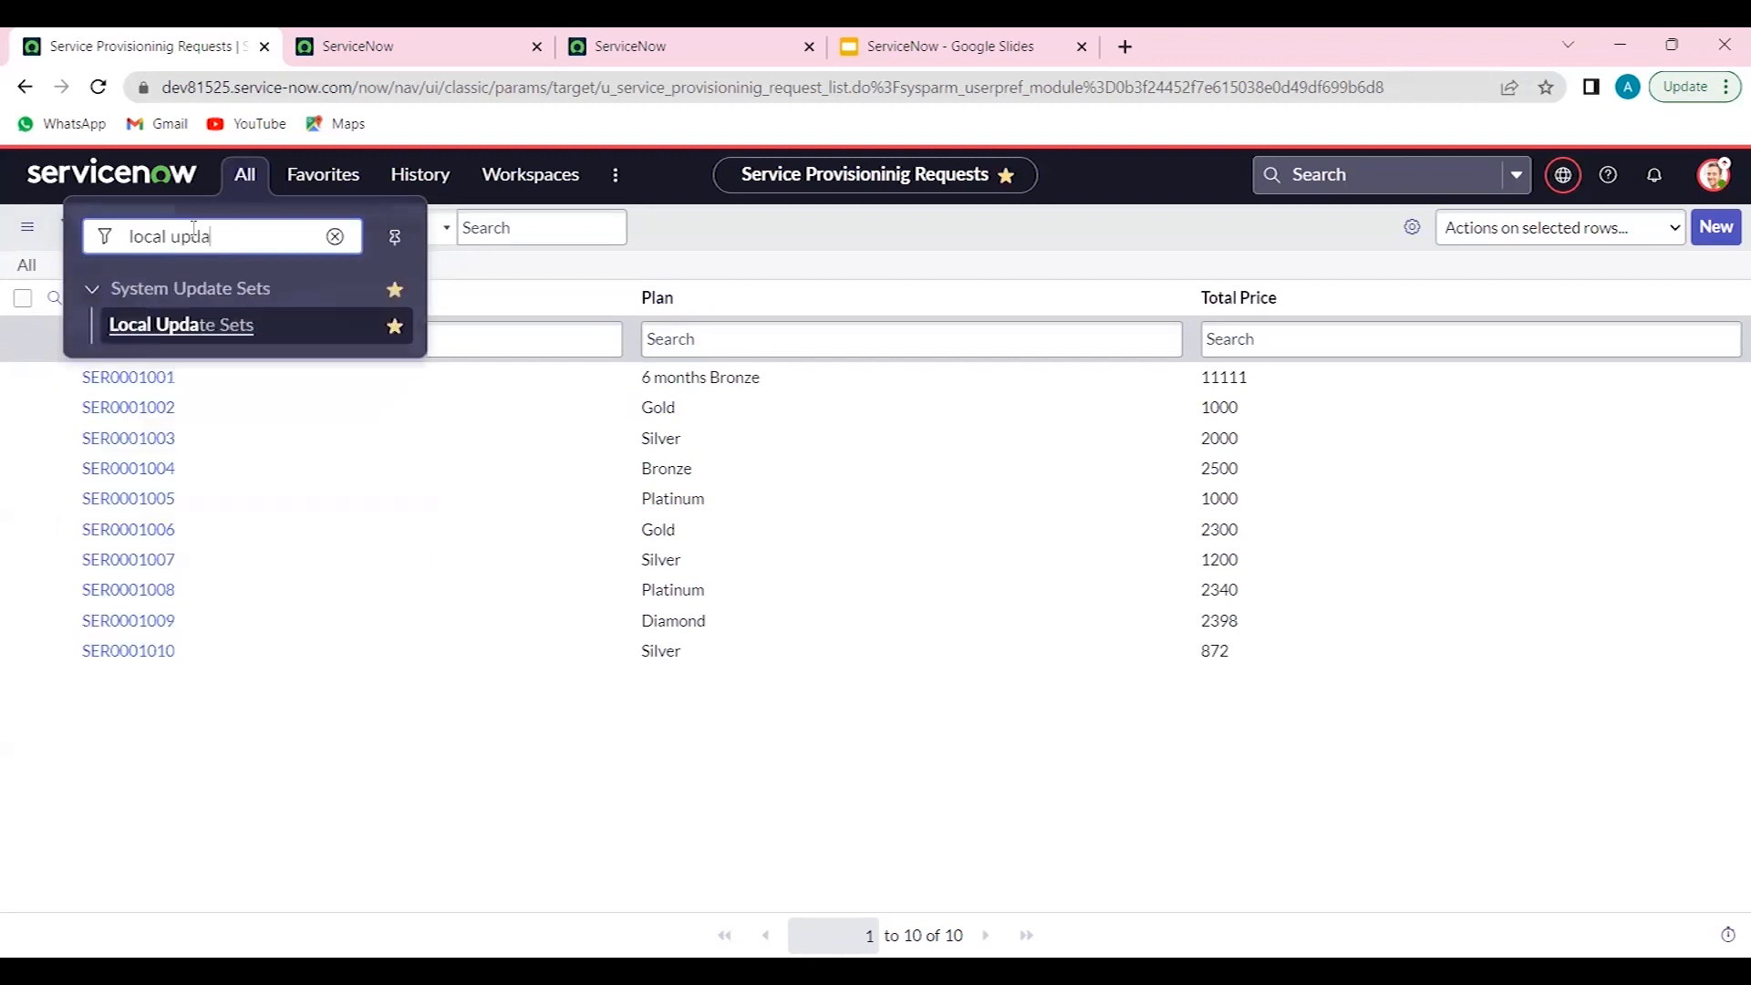
middle_click(203, 330)
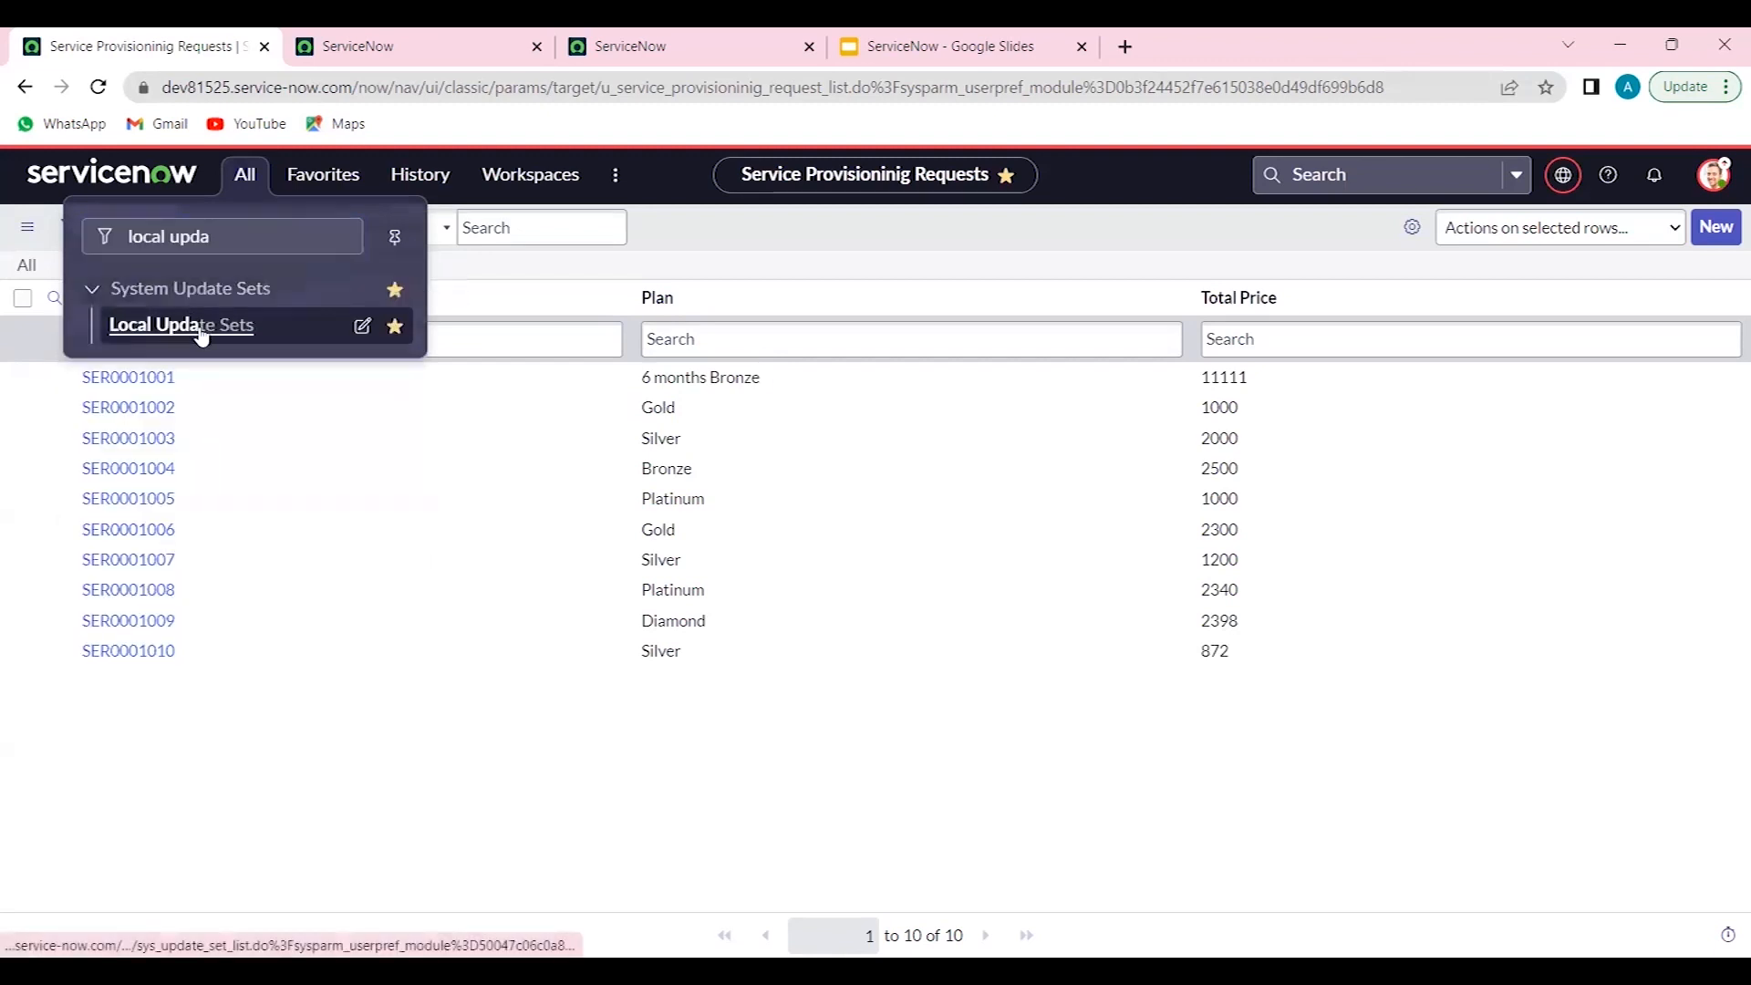
left_click(392, 41)
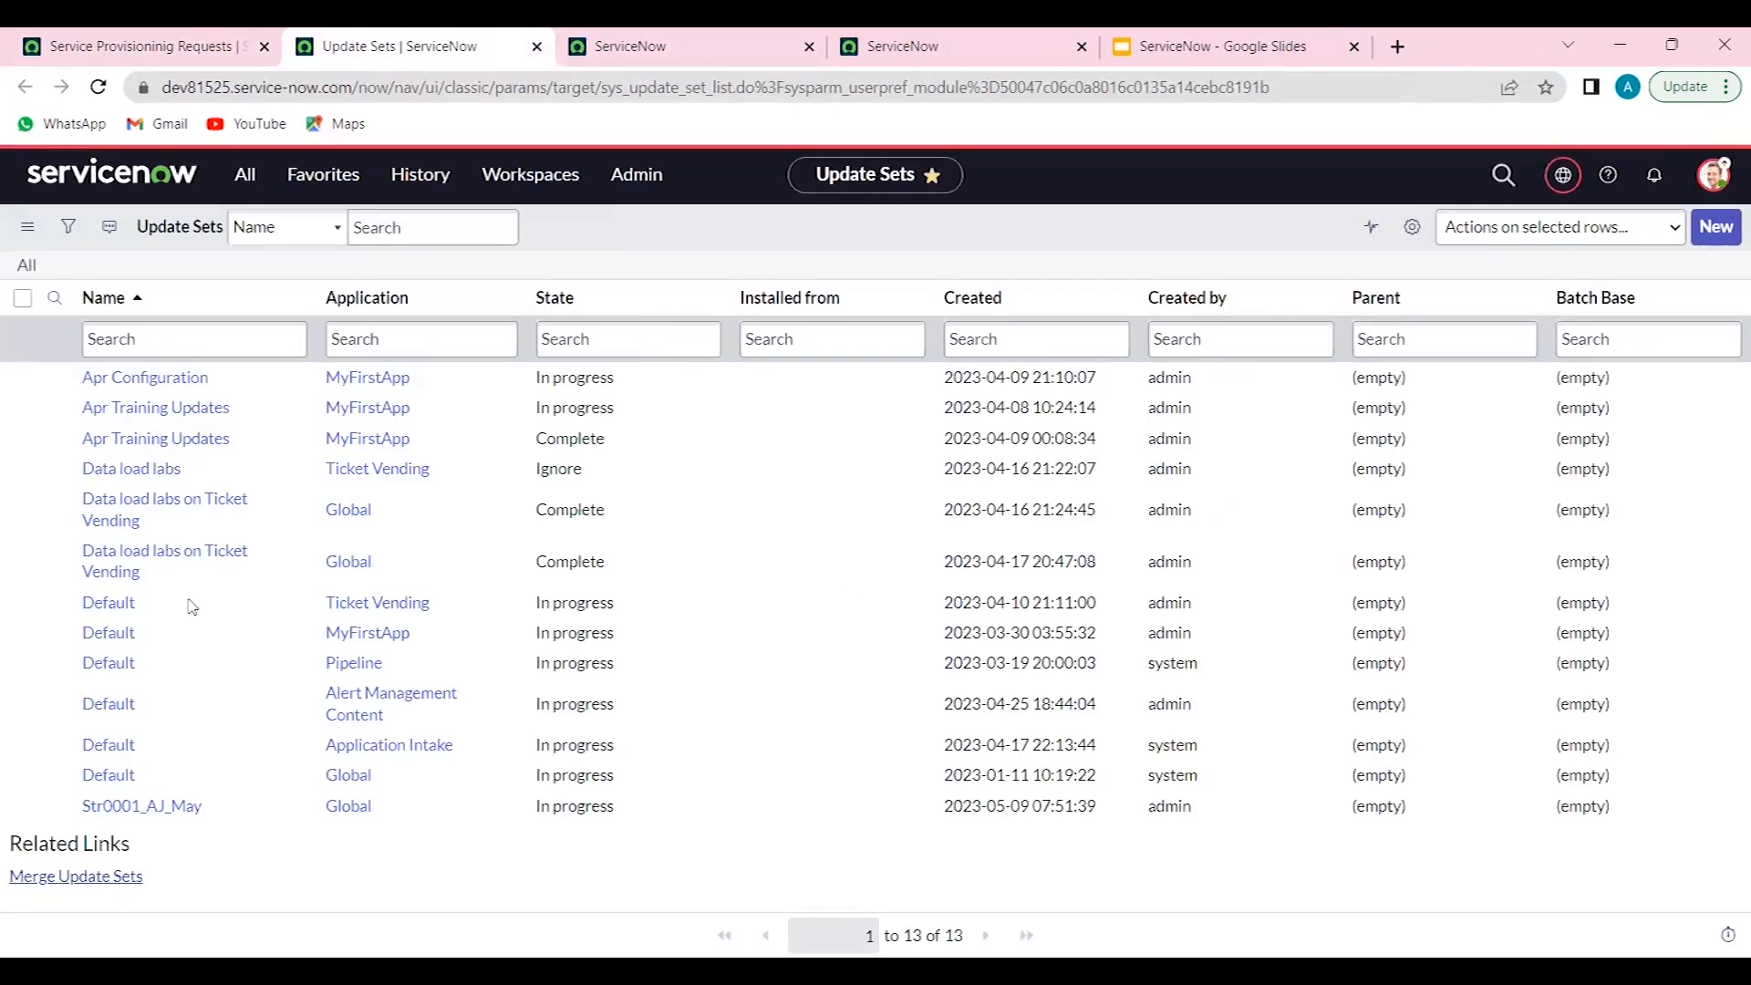
middle_click(144, 806)
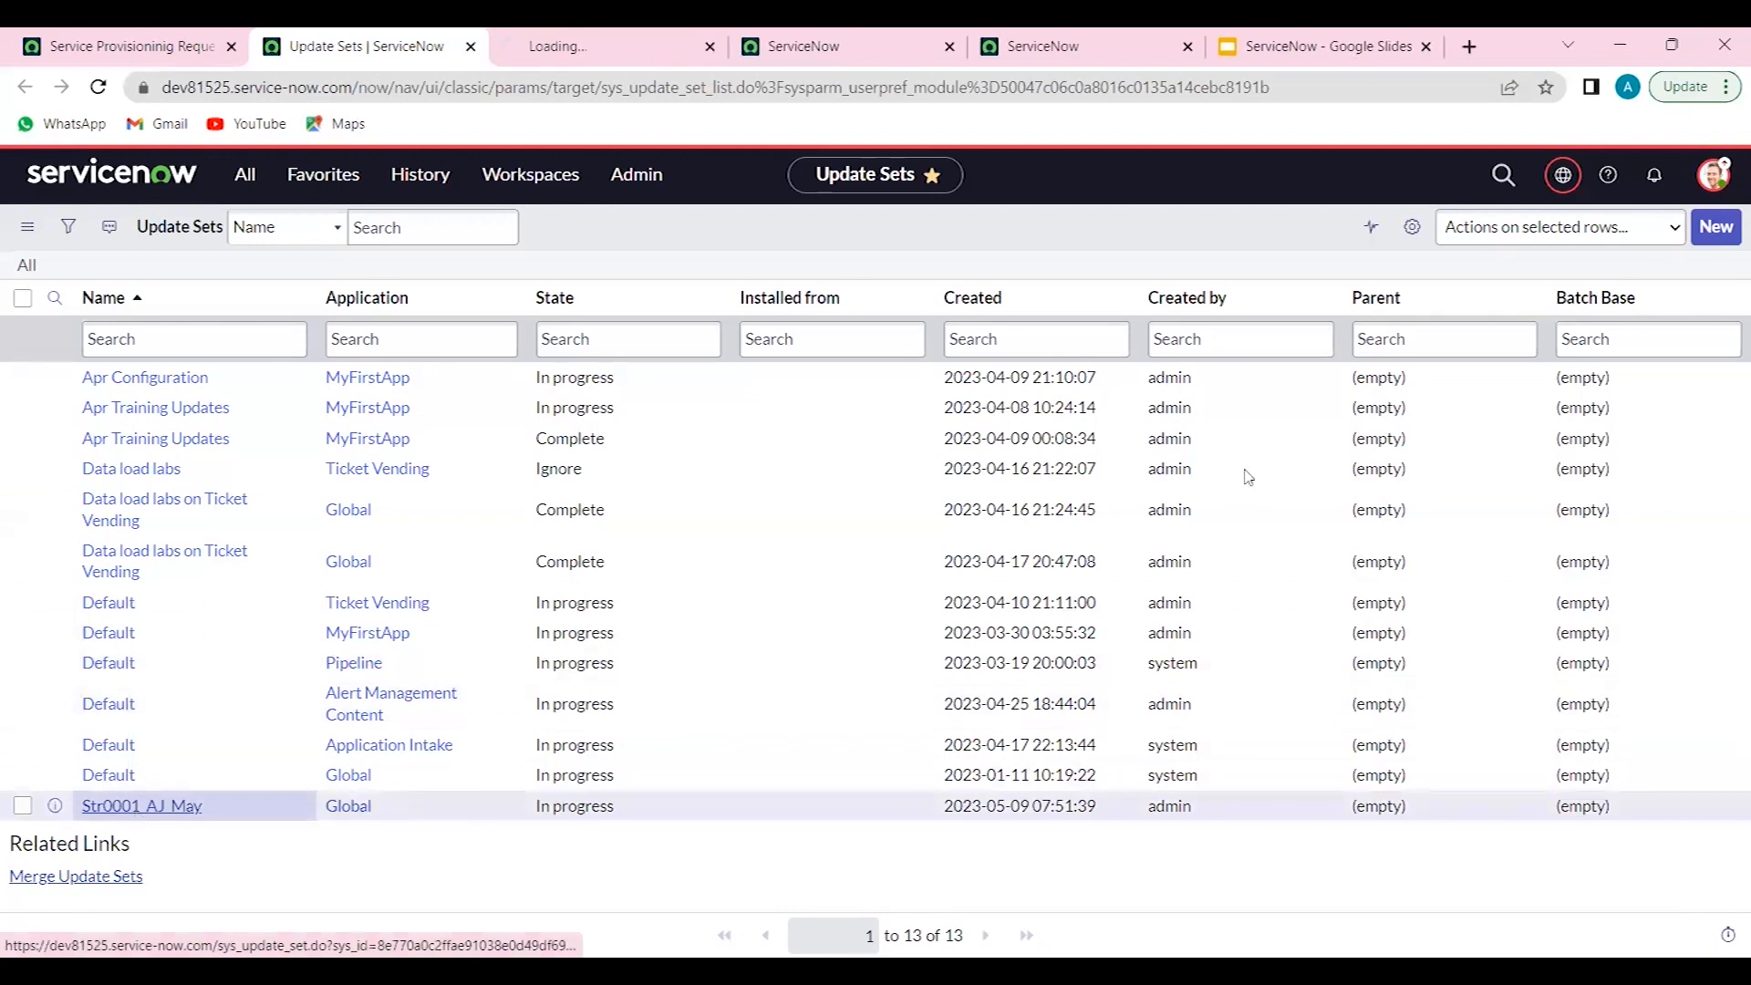
- Create a new update set named Service Provisioning Configurations and submit it as the current update set
left_click(1714, 228)
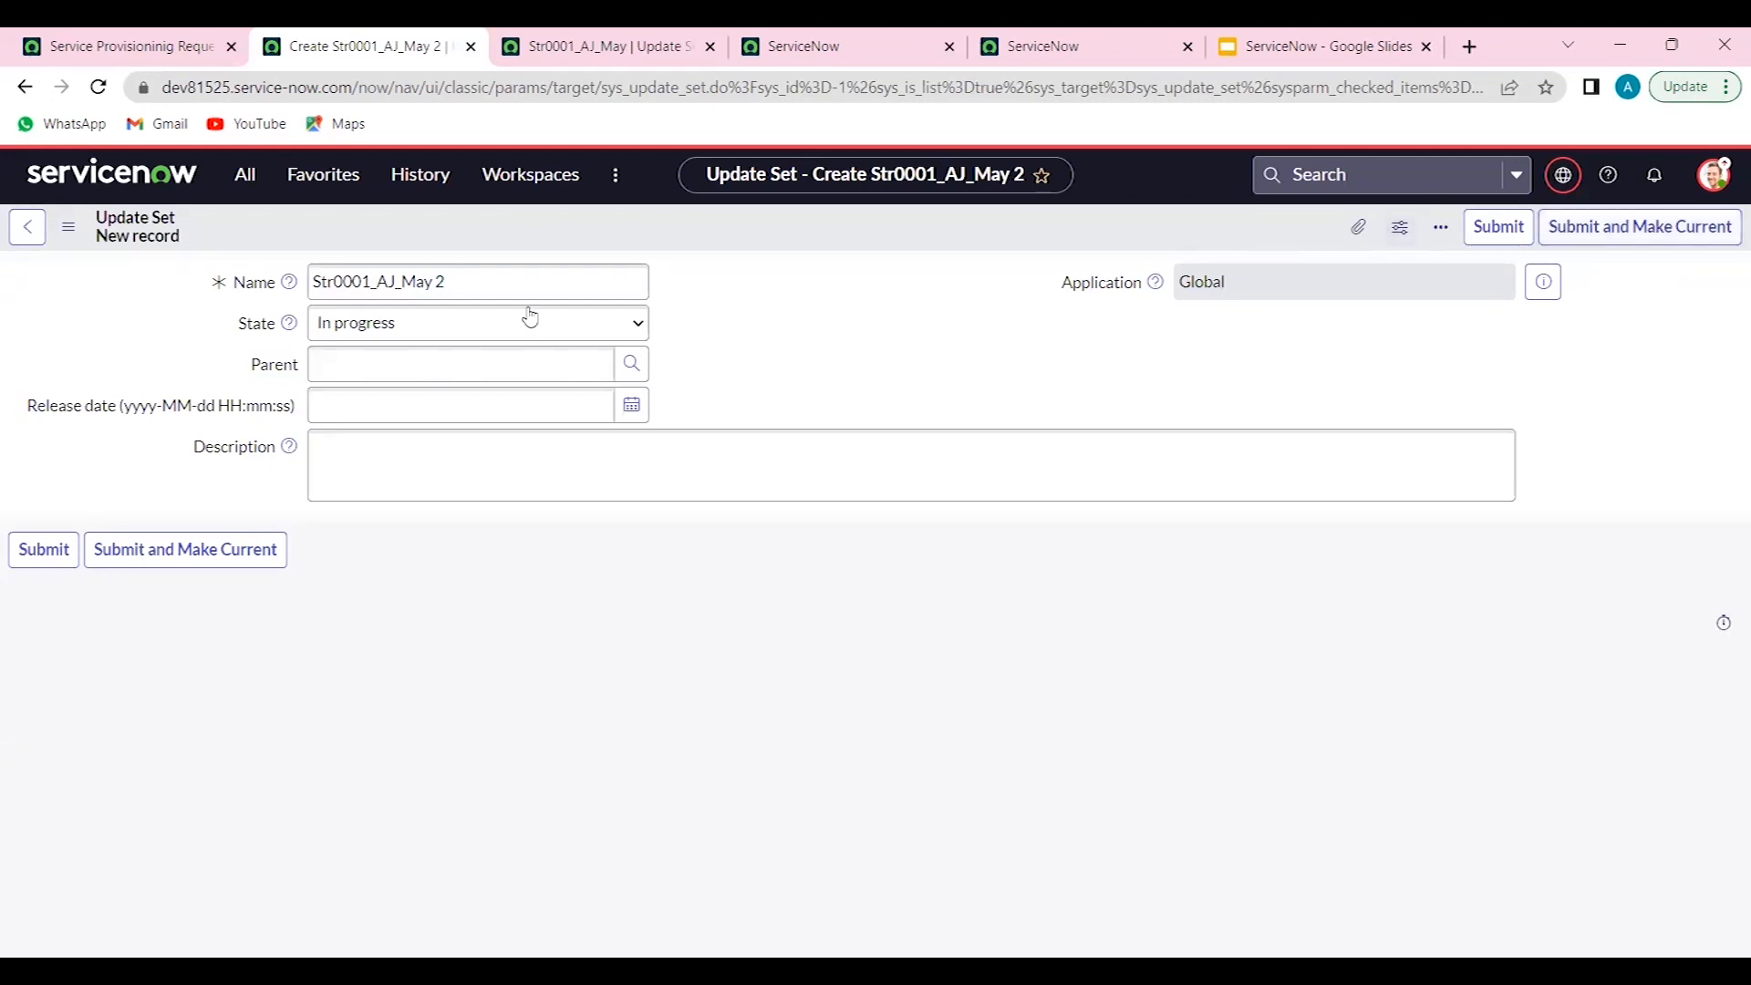
triple_click(508, 290)
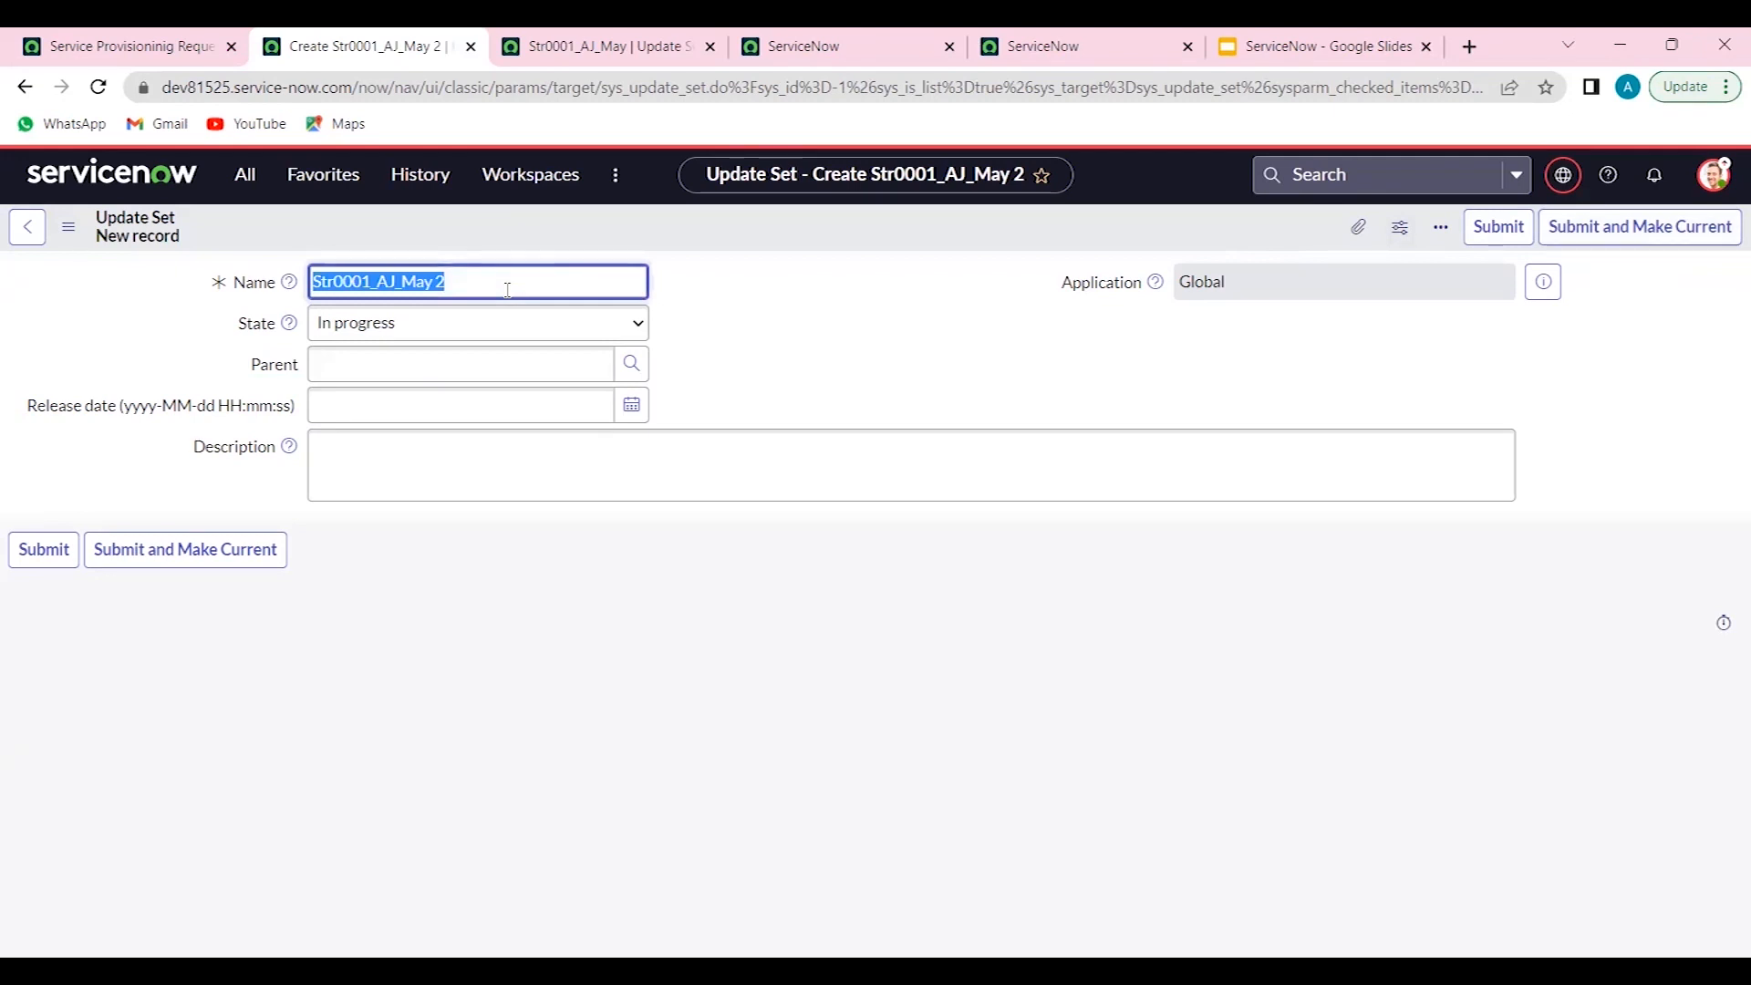
type("Serv")
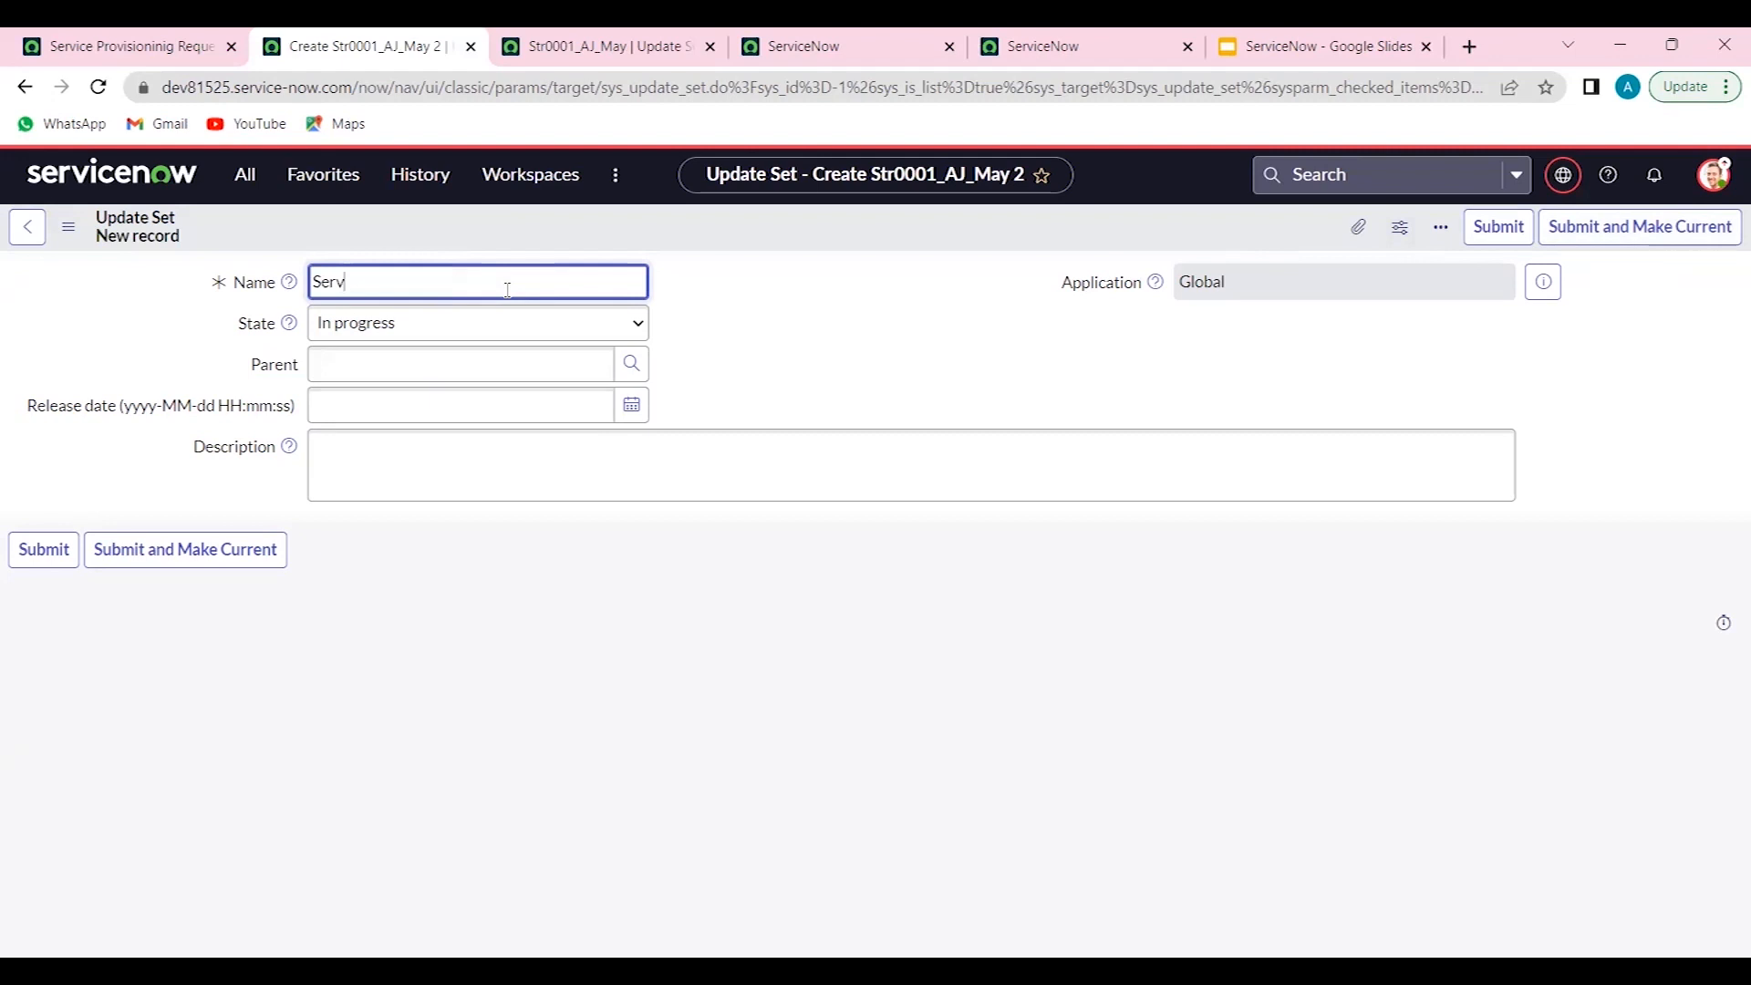
type("eie Provisioning Configurations")
key("Tab")
key("Tab")
key("Tab")
key("Tab")
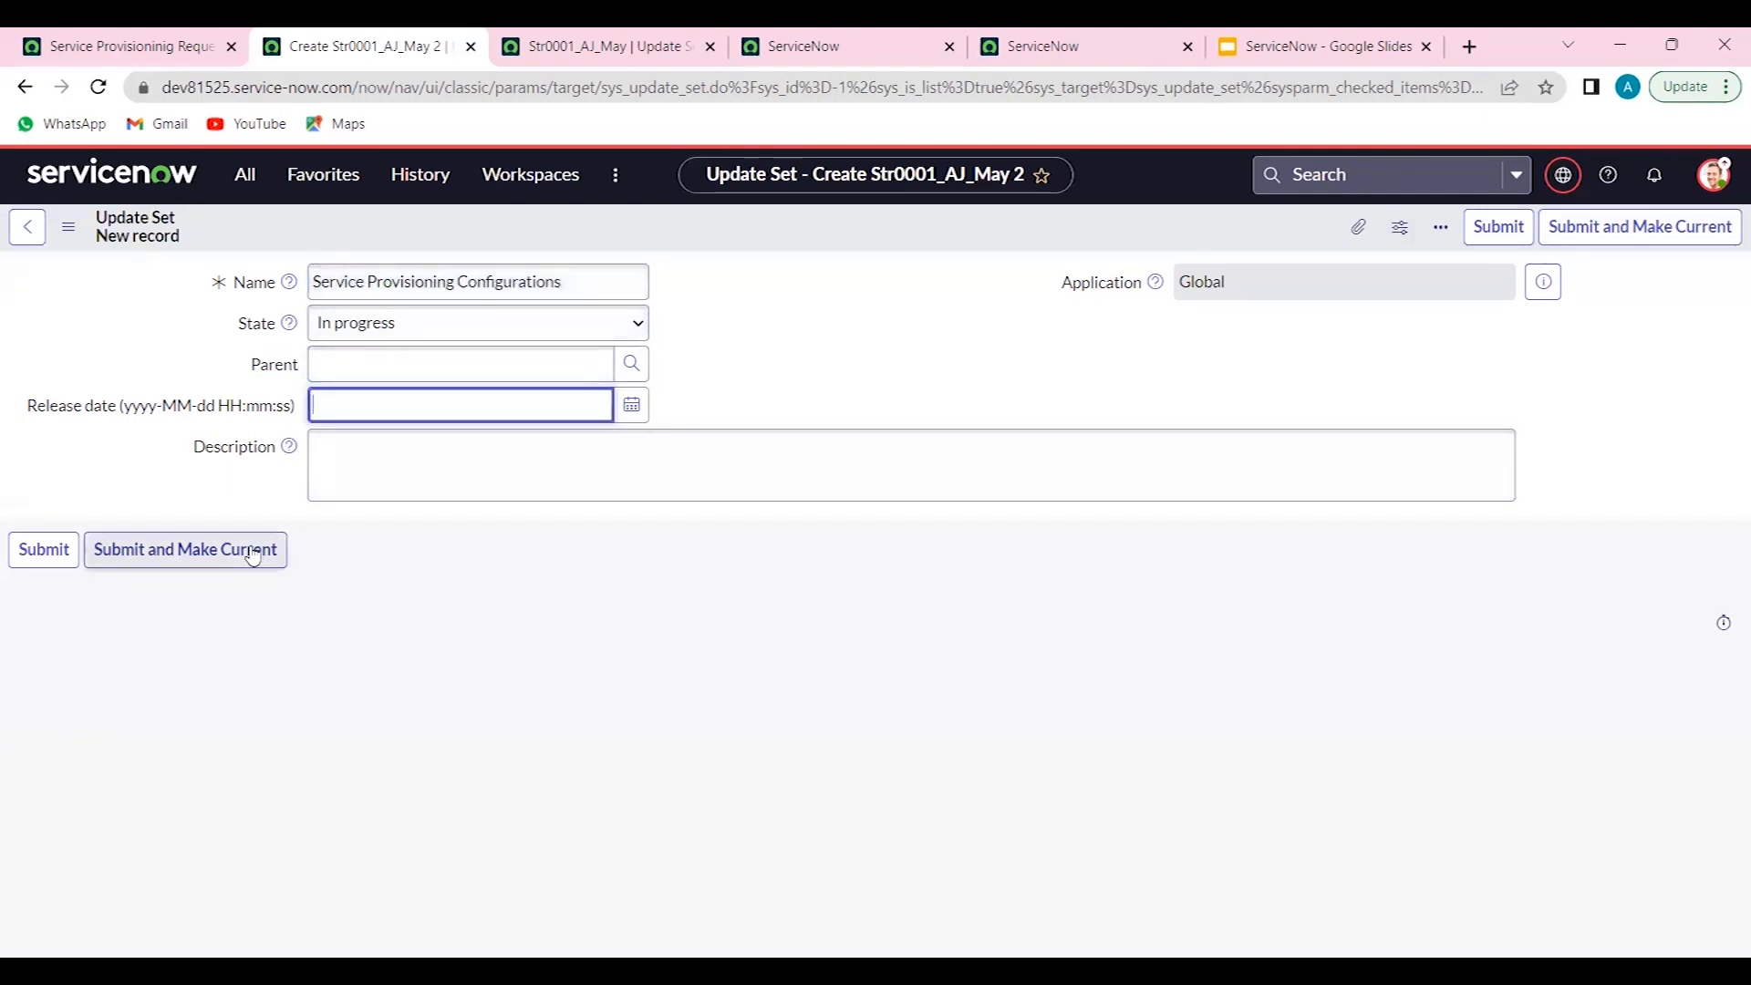
left_click(253, 555)
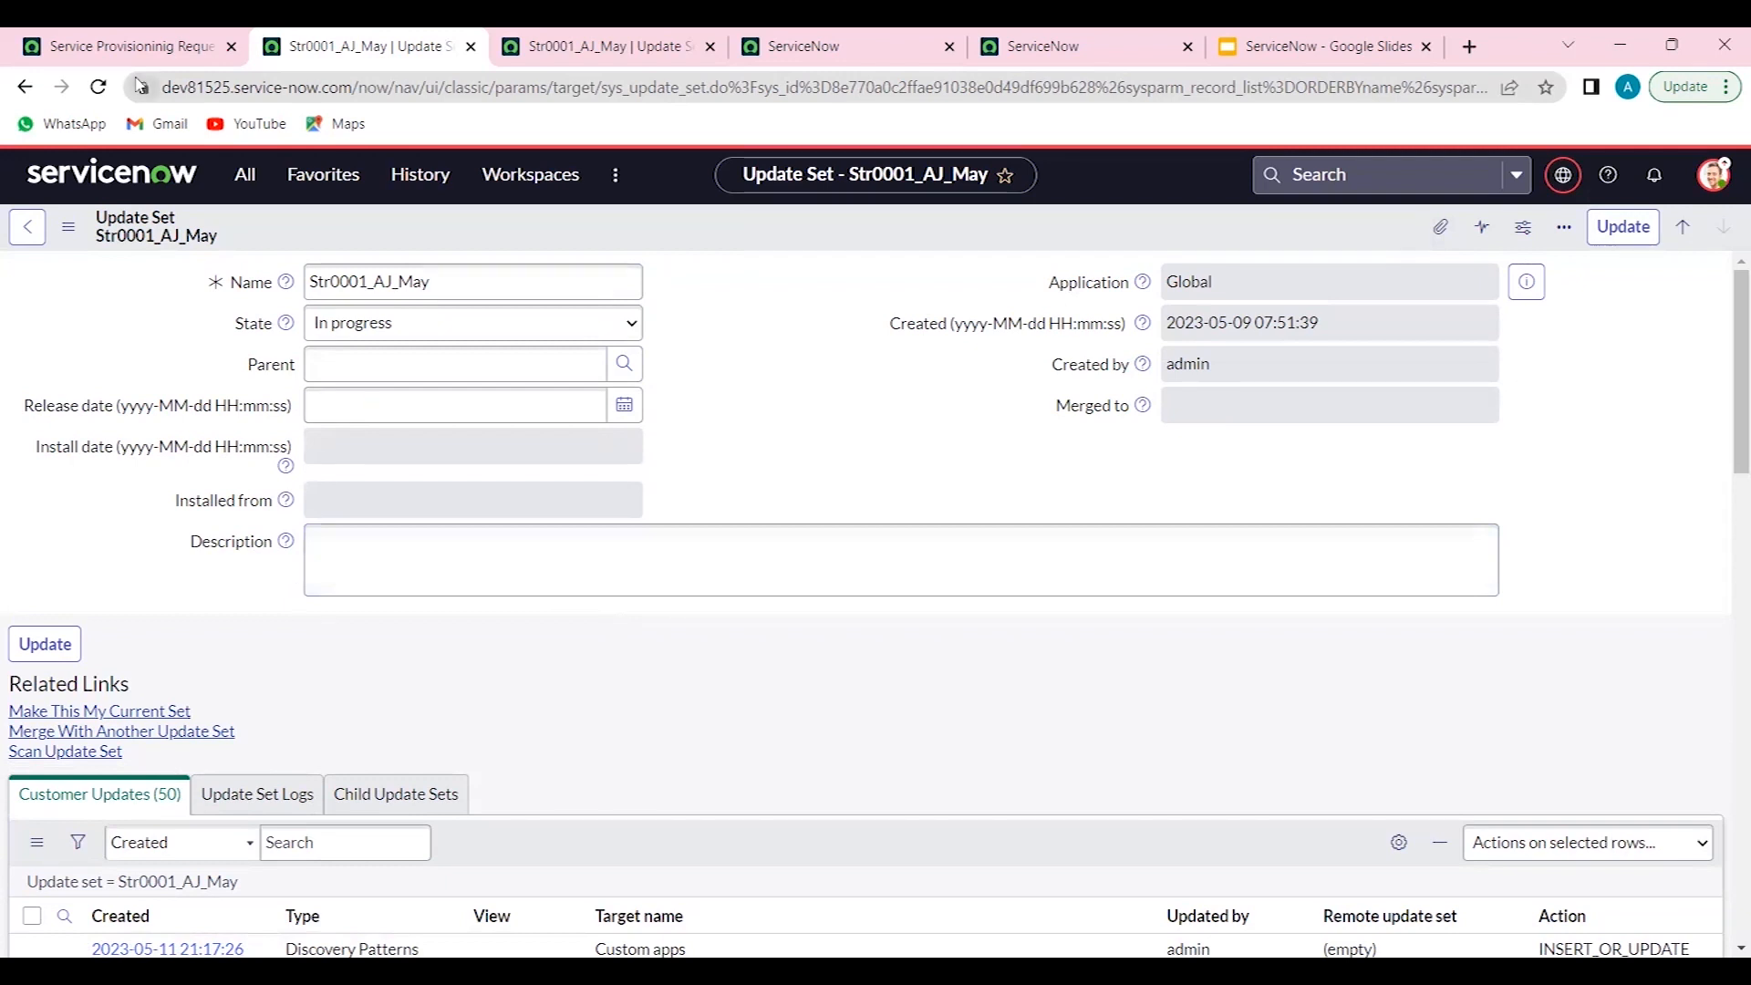
- Open the Str0001_AJ_May customer updates list in a new tab and sort it by Created descending
left_click(230, 421)
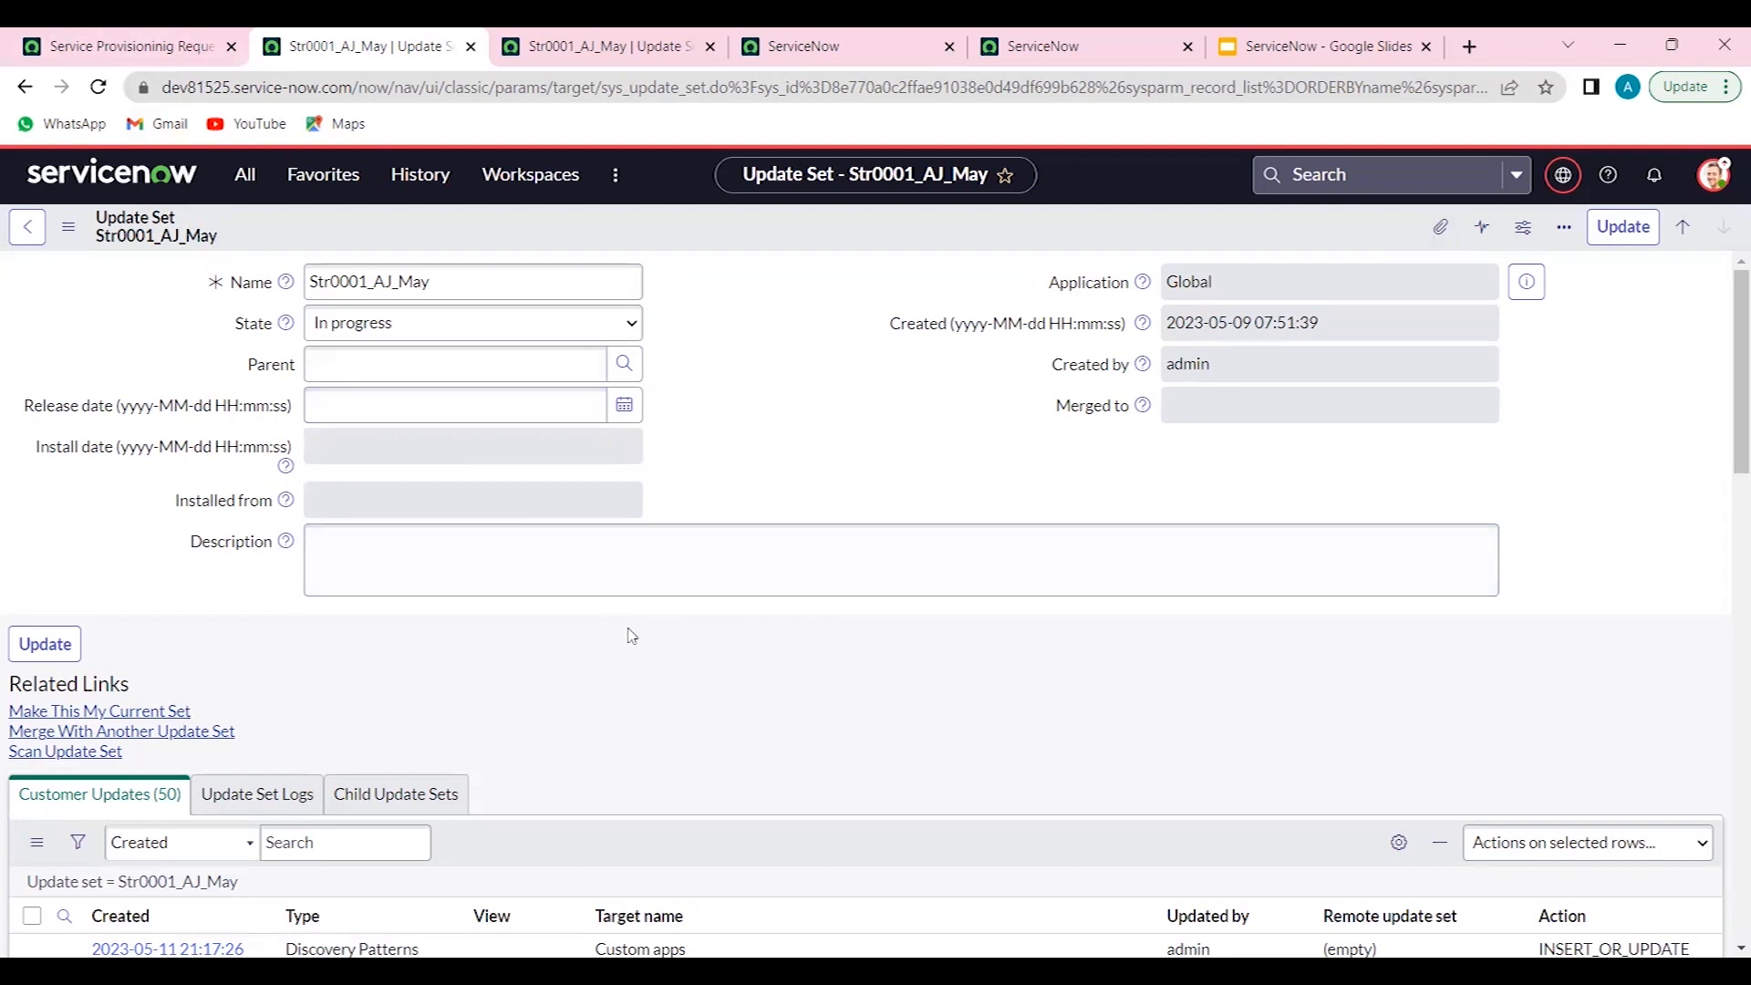
double_click(449, 280)
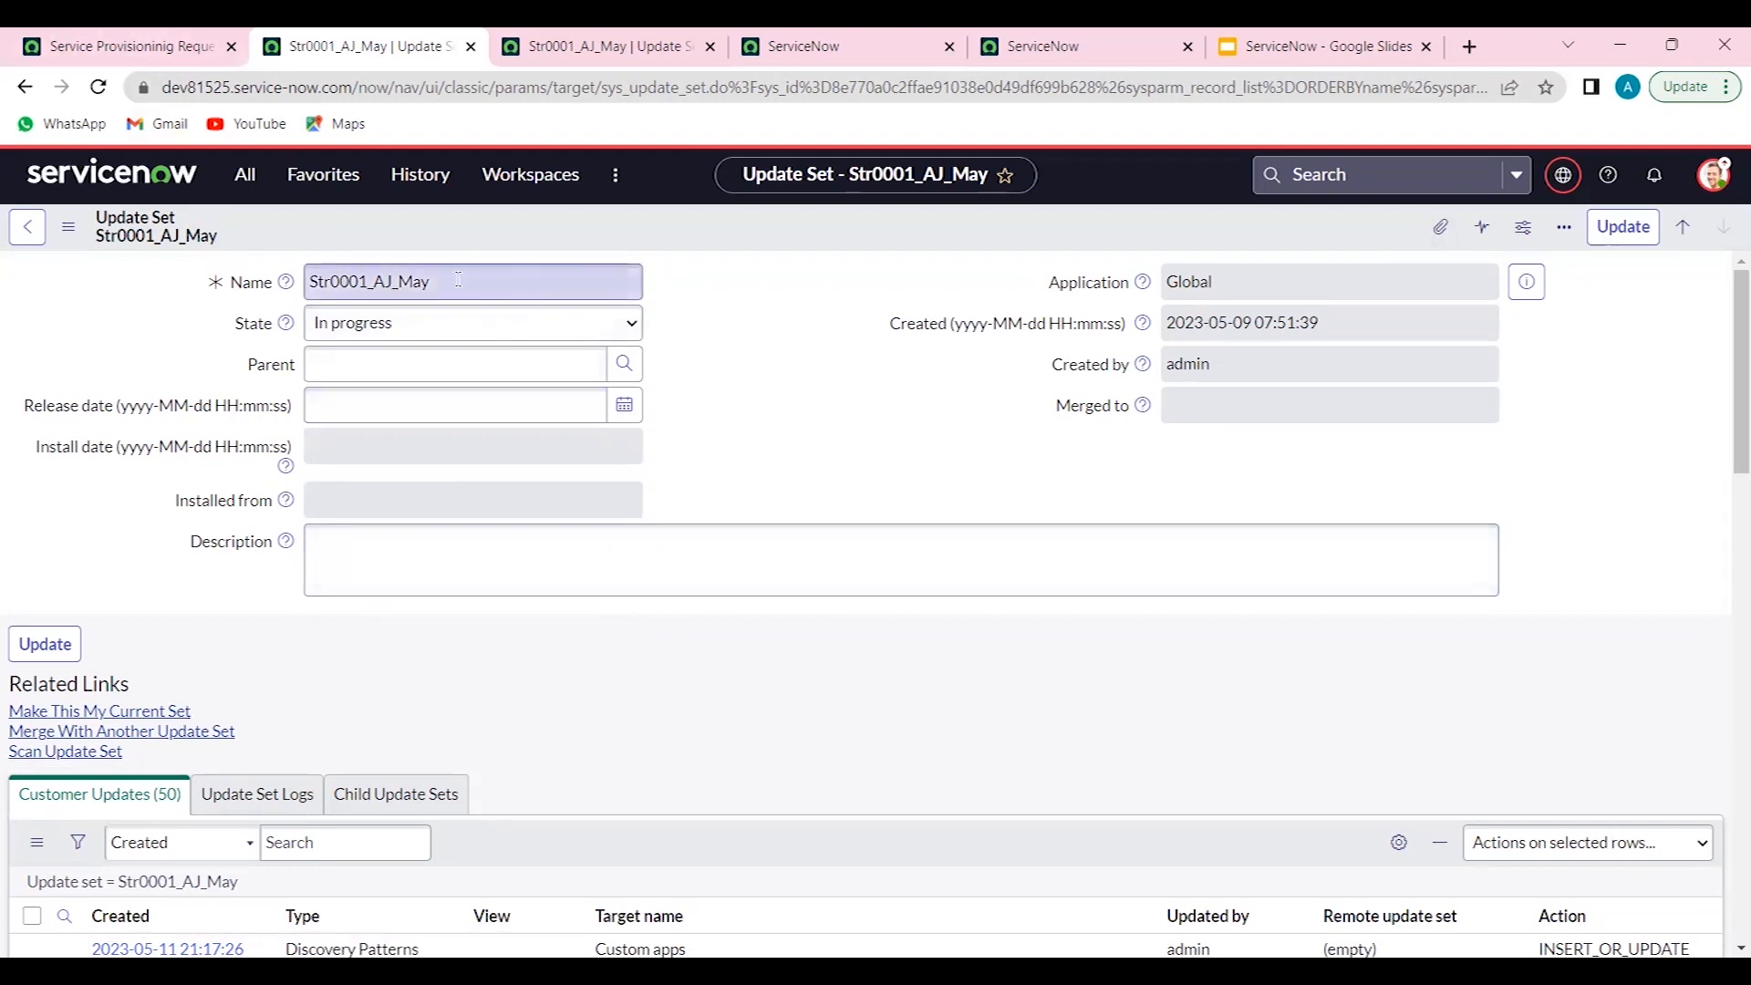
left_click(783, 413)
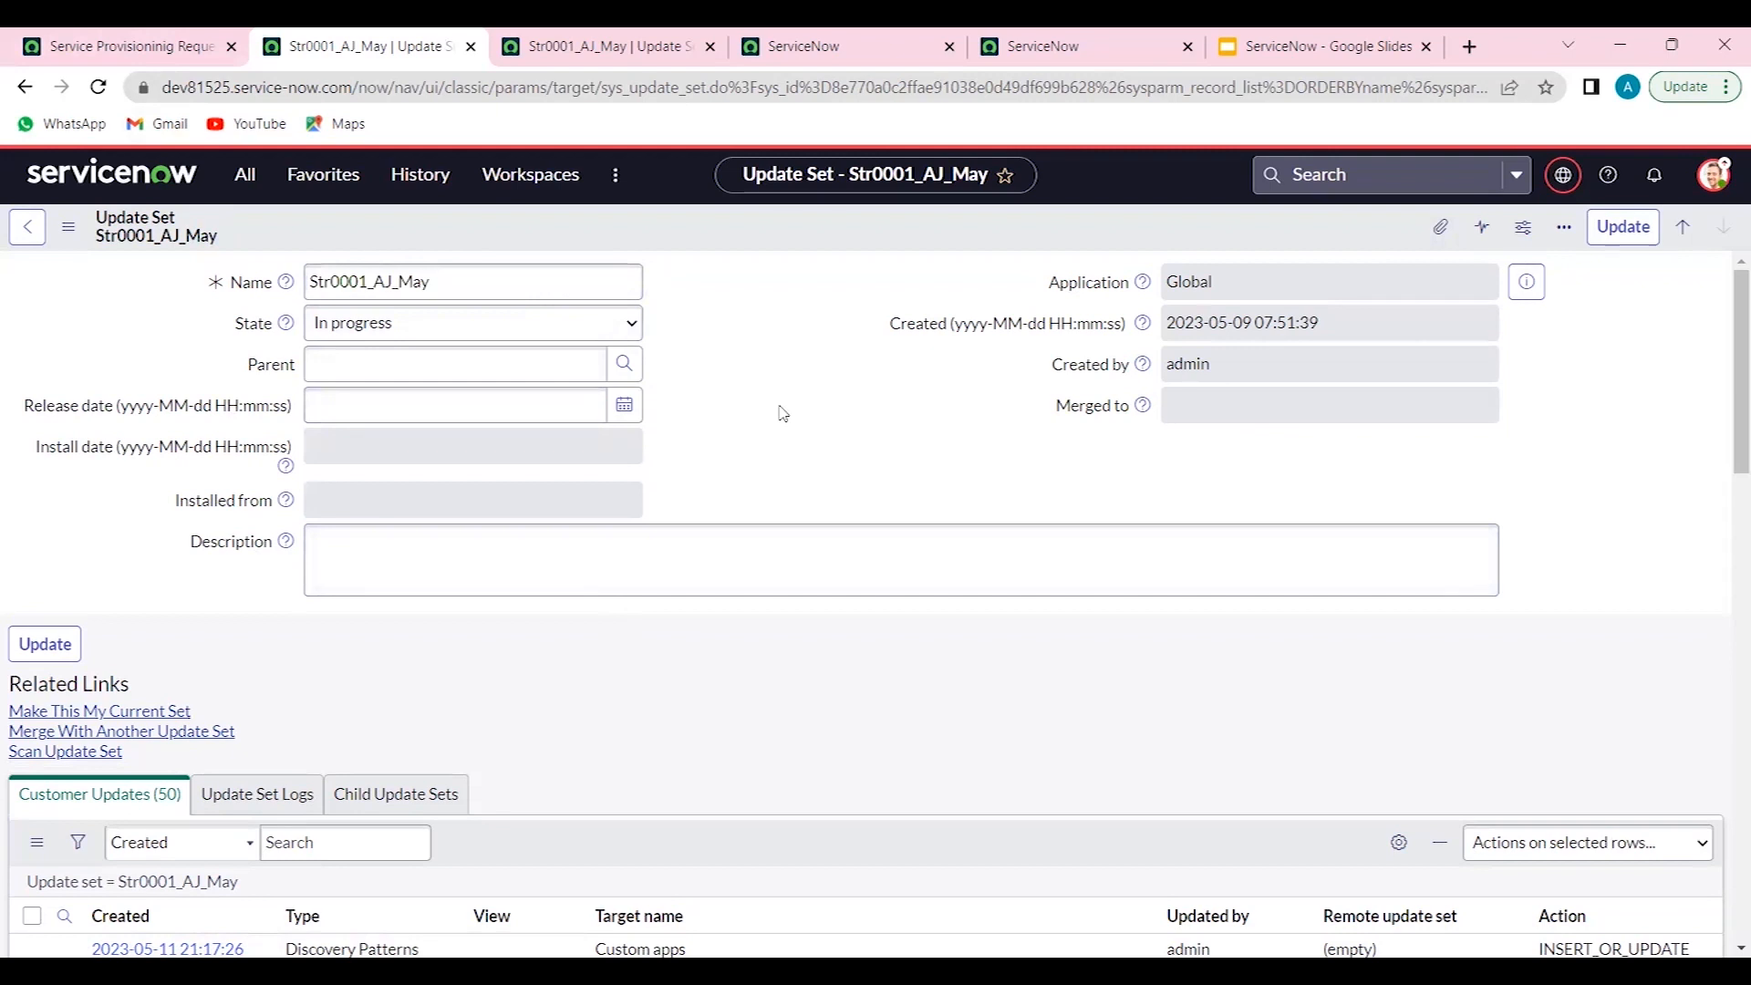
scroll(782, 413, "down", 5)
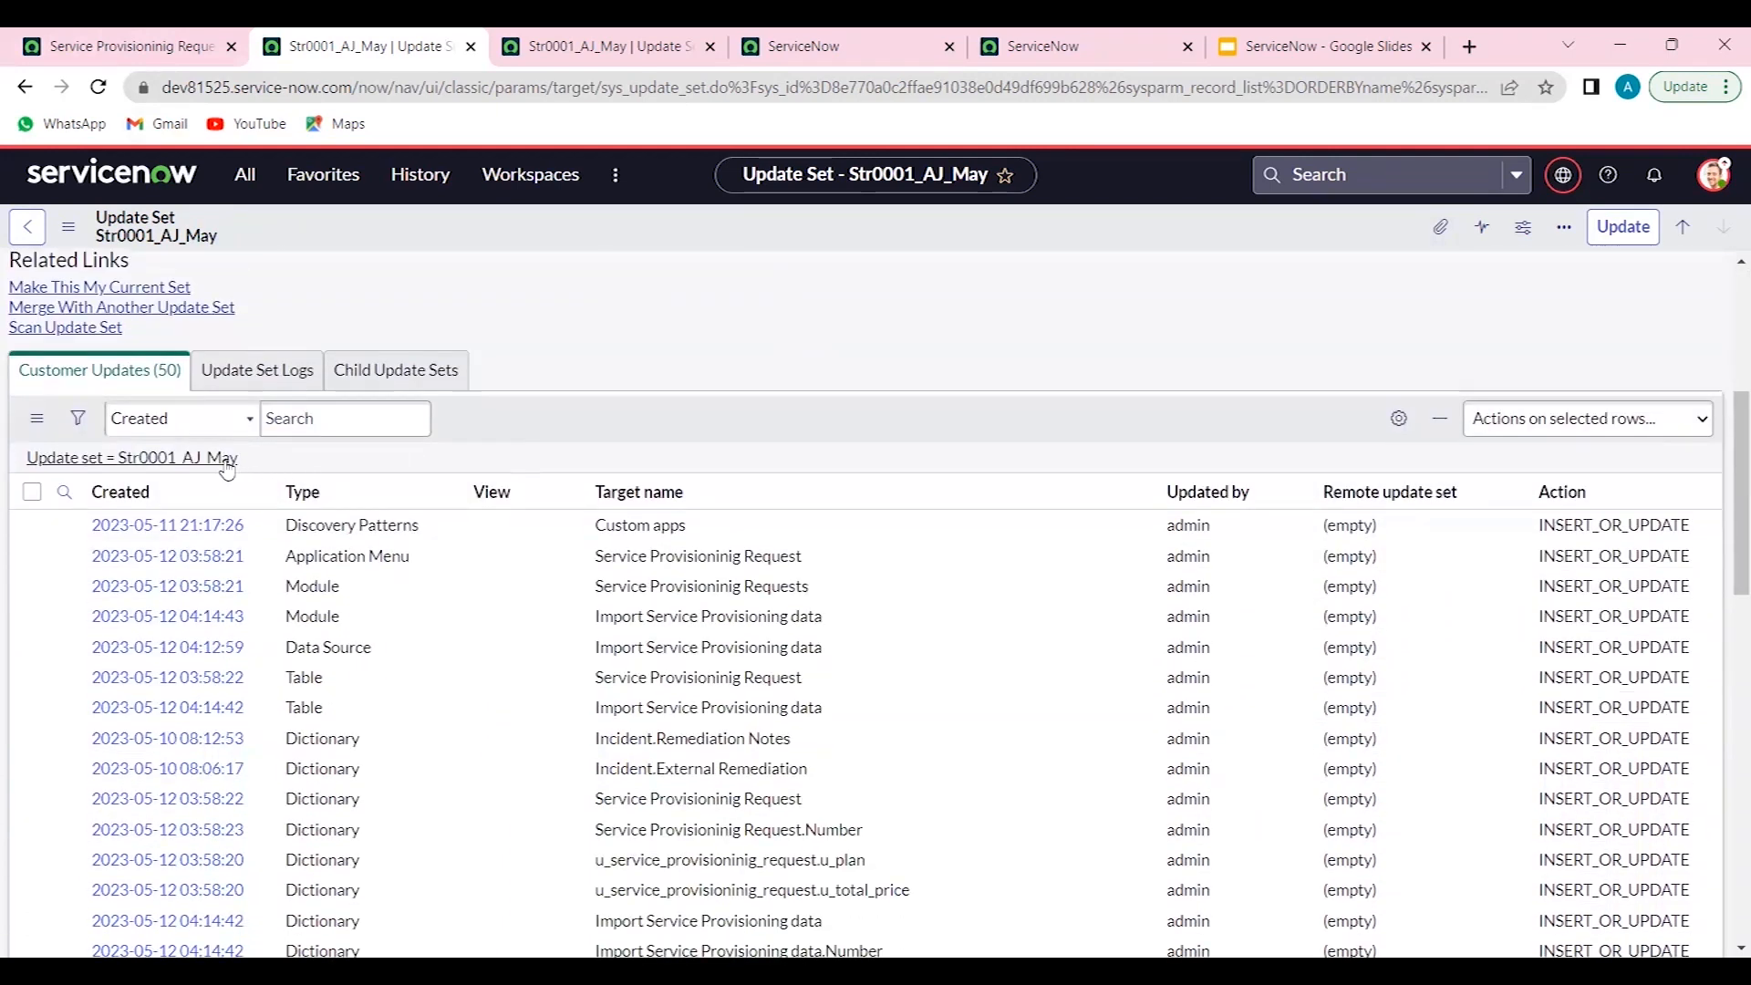
right_click(227, 468)
left_click(264, 476)
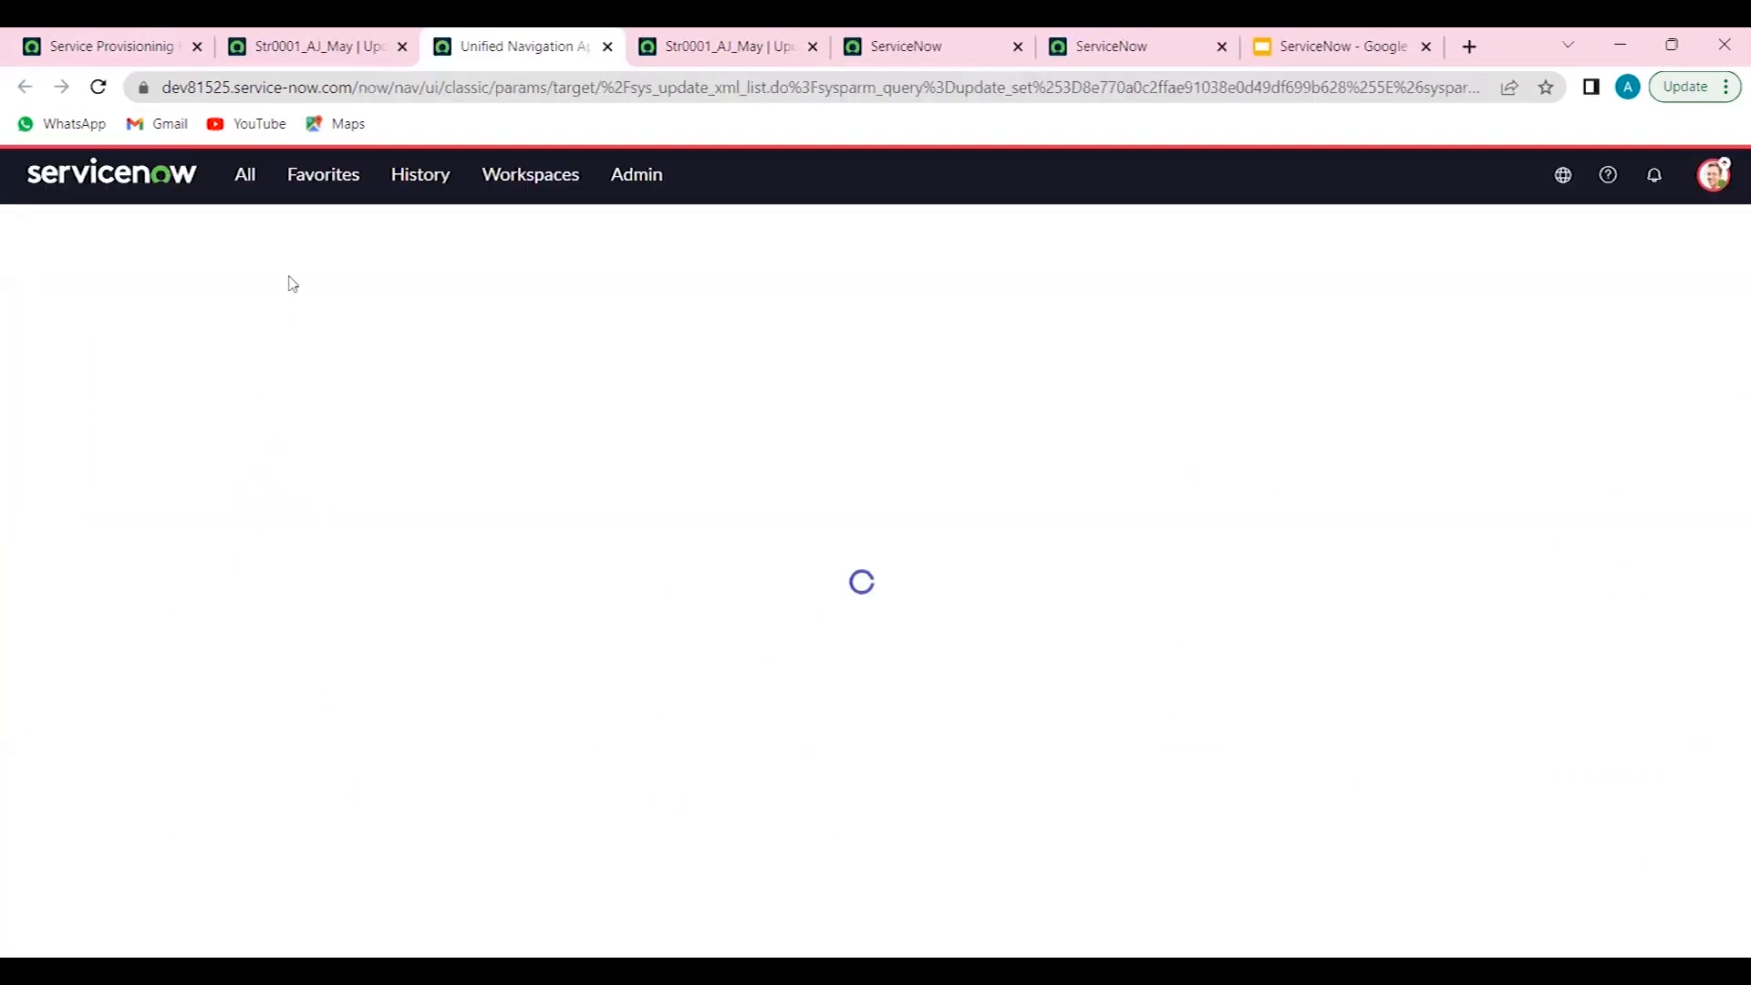
left_click(347, 47)
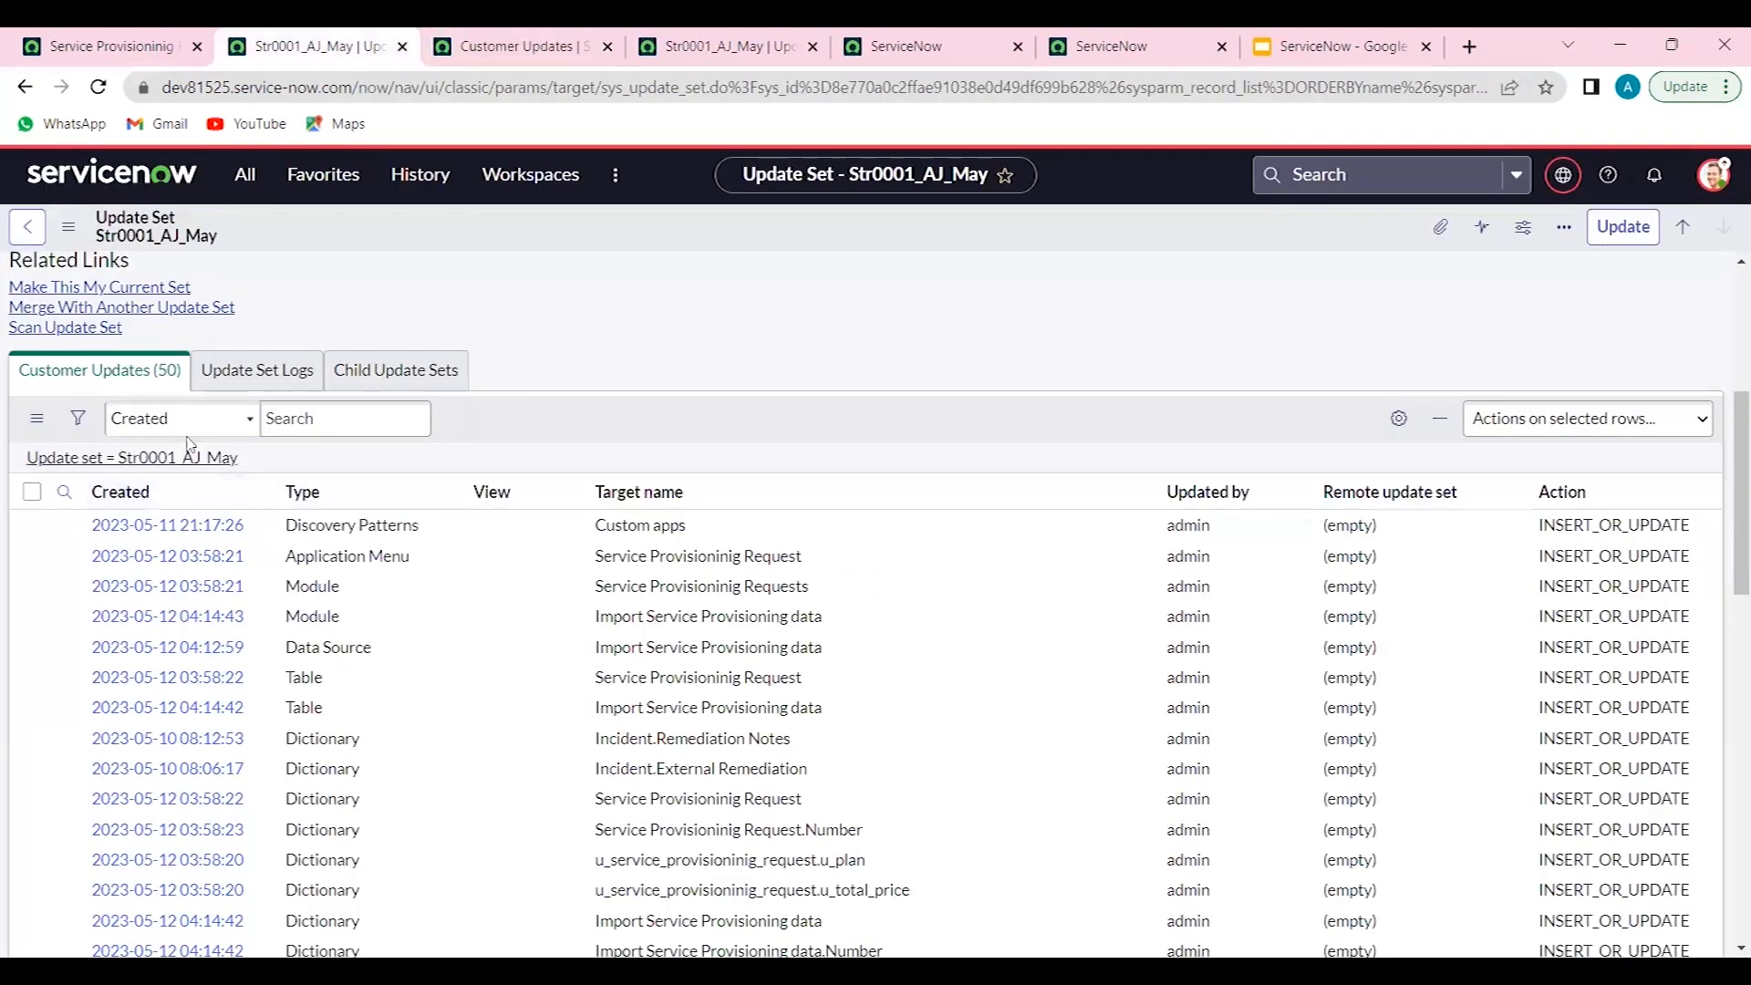
left_click(136, 385)
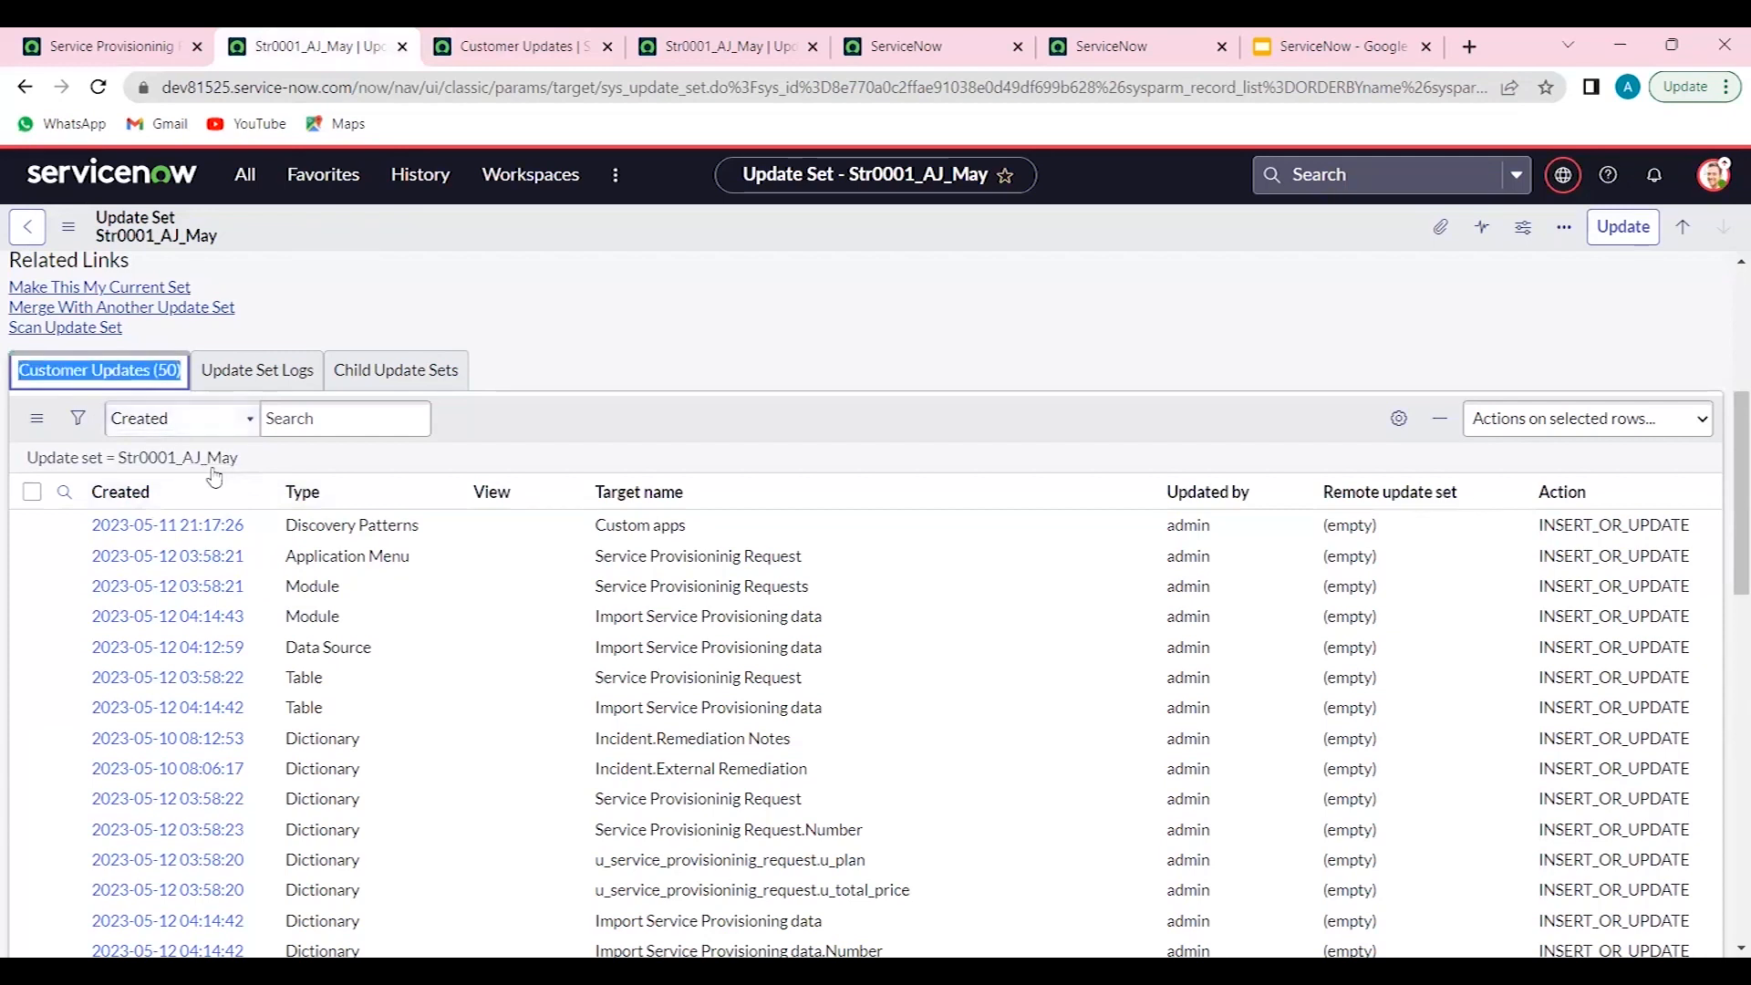
left_click(454, 37)
left_click(109, 299)
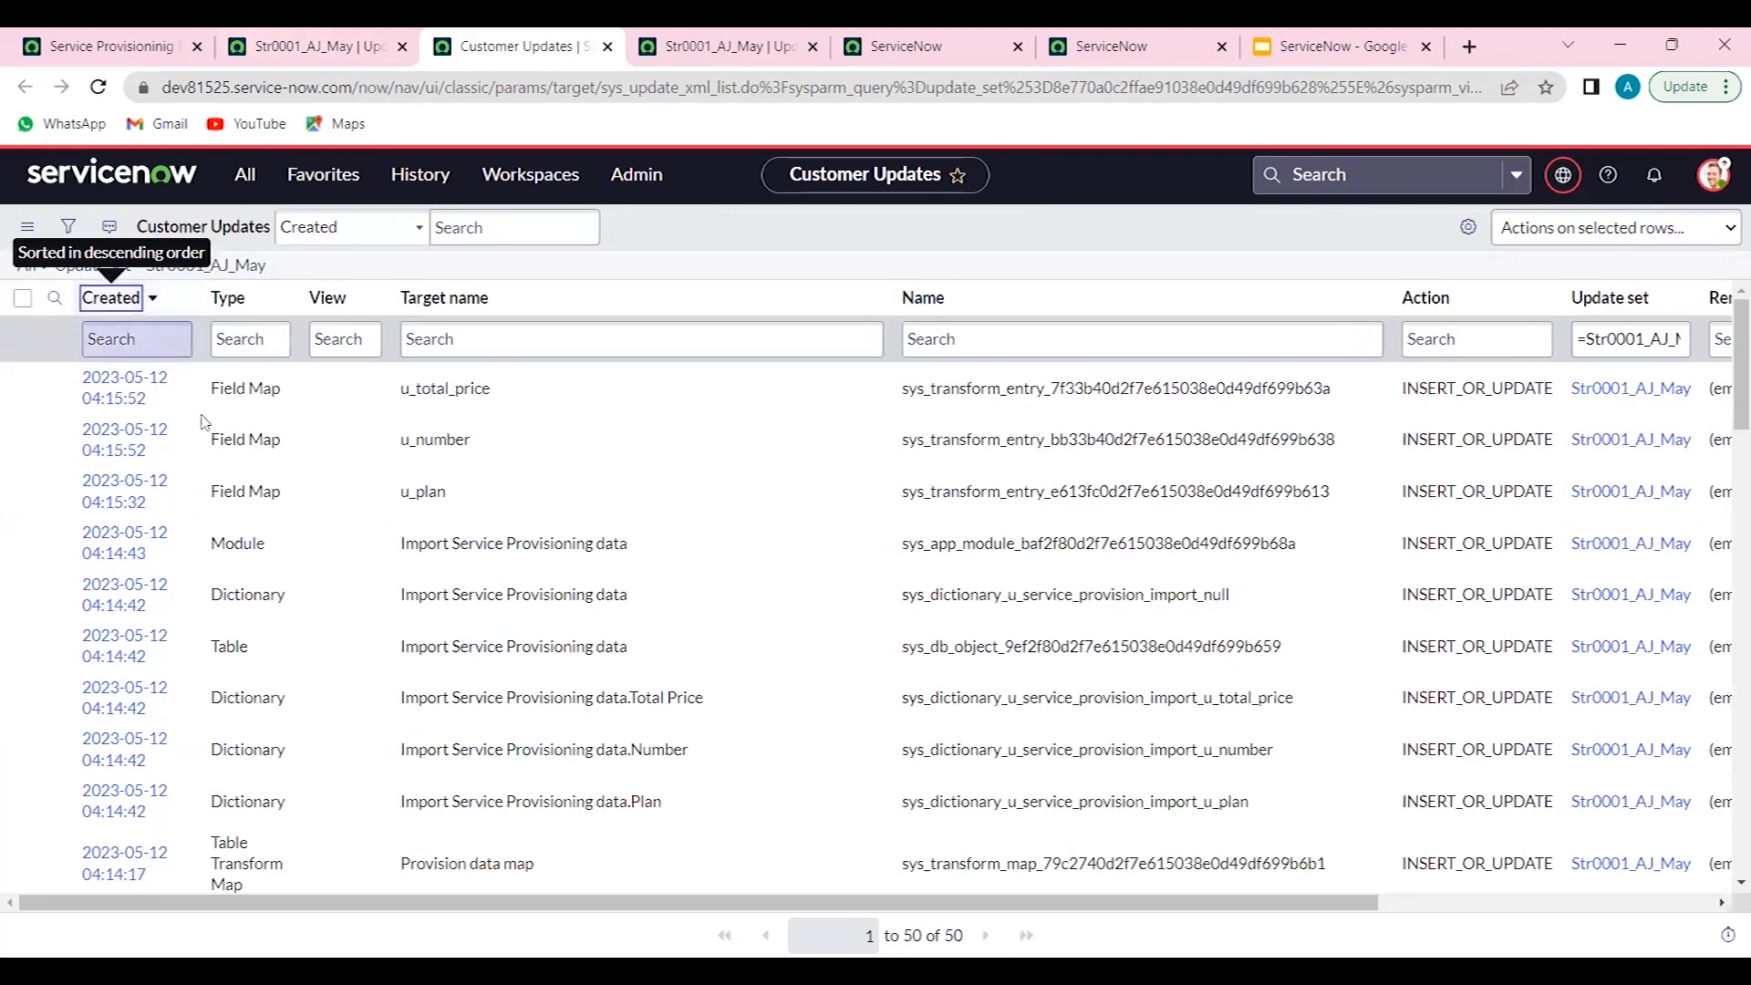
- Examine the target names of the customer updates recorded in the Str0001_AJ_May update set
left_click_drag(418, 645, 629, 648)
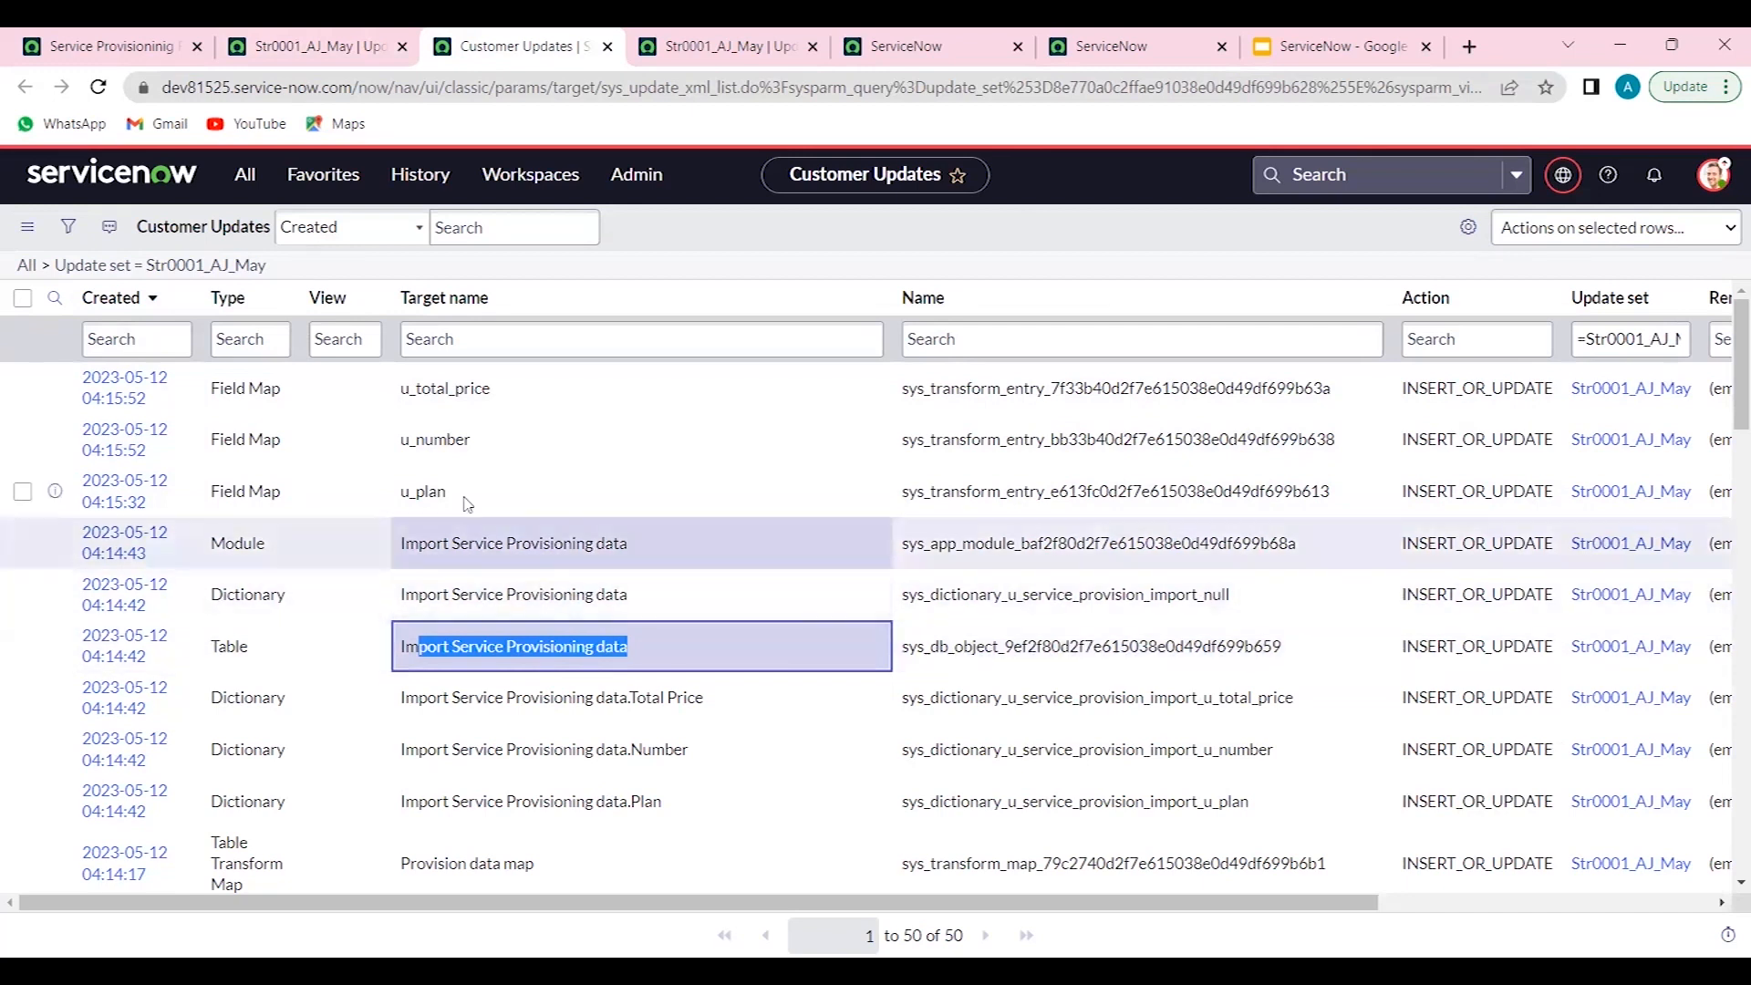
scroll(264, 652, "down", 2)
left_click_drag(211, 688, 493, 709)
scroll(427, 695, "down", 2)
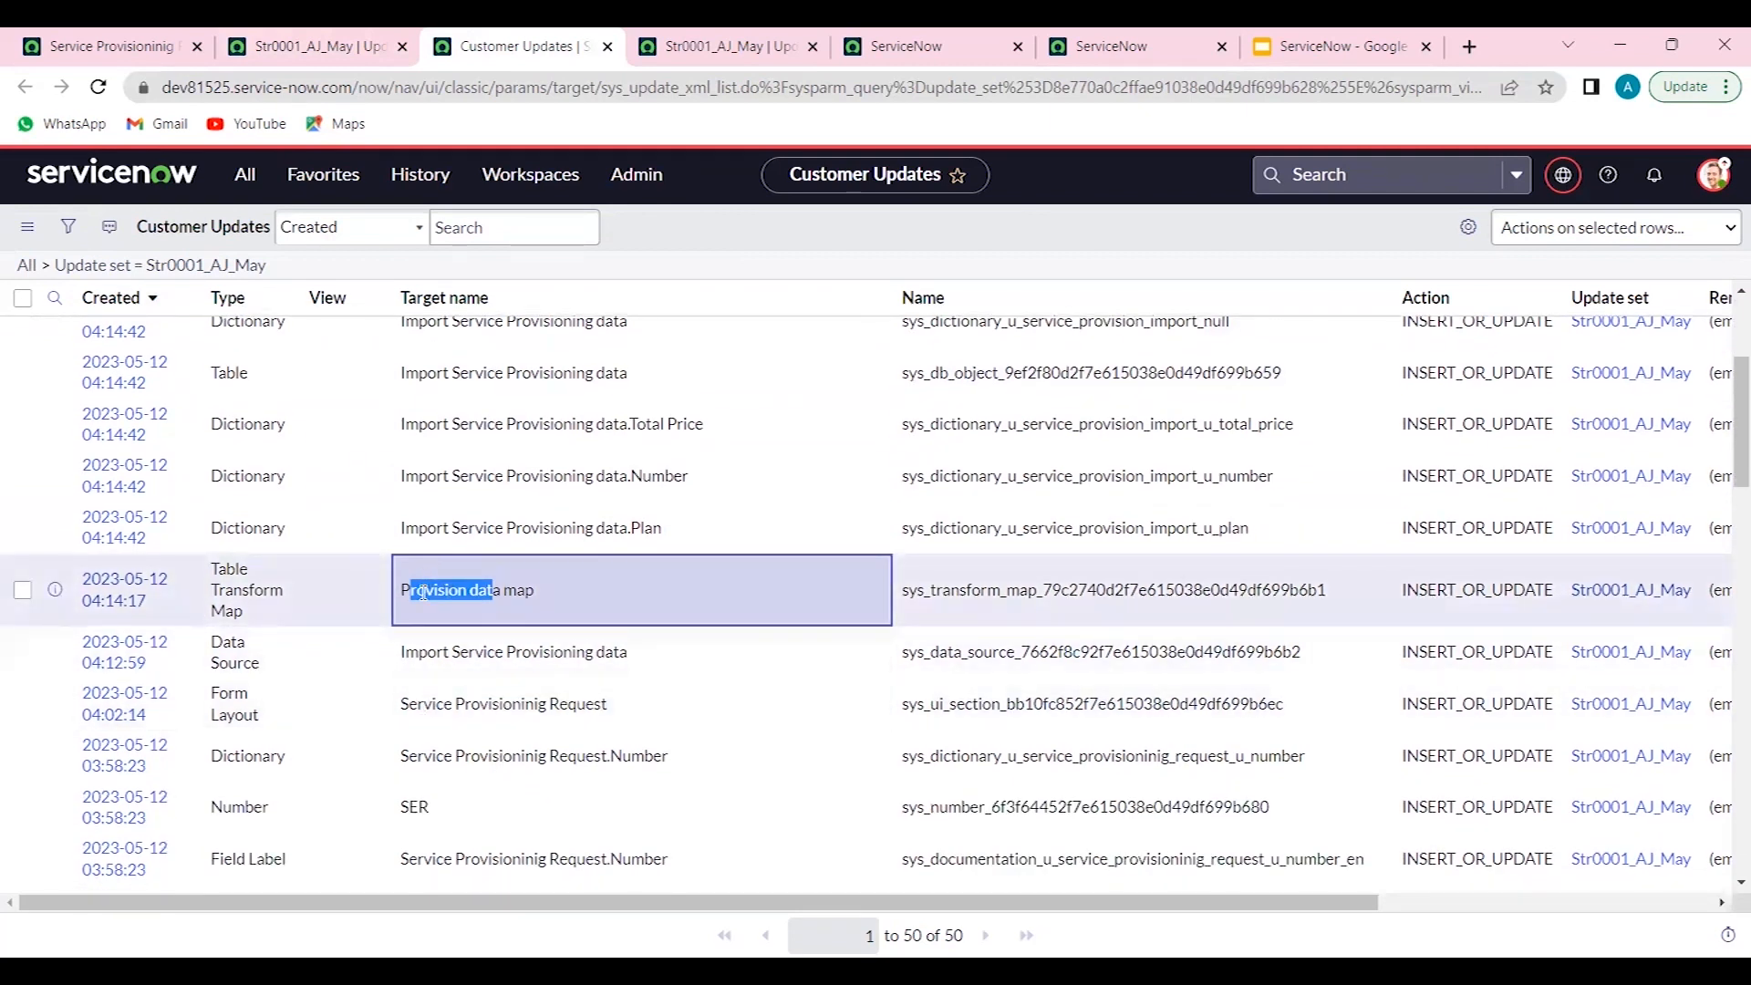
left_click_drag(427, 651, 504, 651)
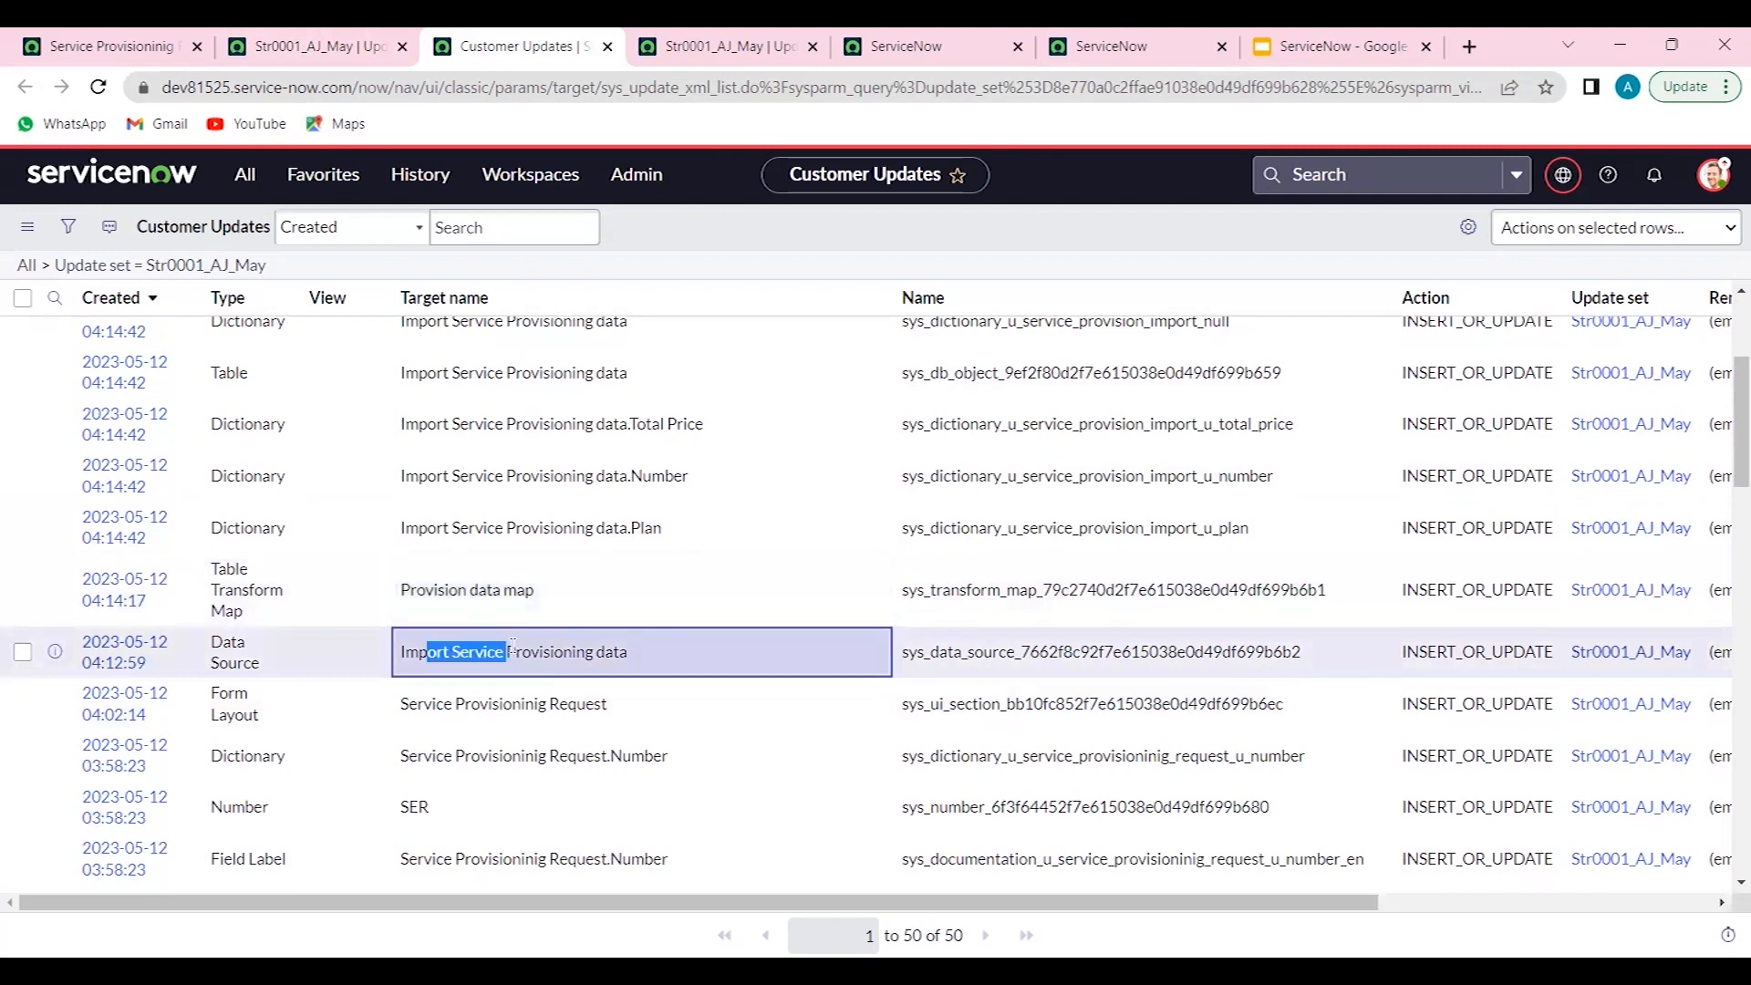
scroll(511, 651, "down", 3)
scroll(513, 653, "down", 2)
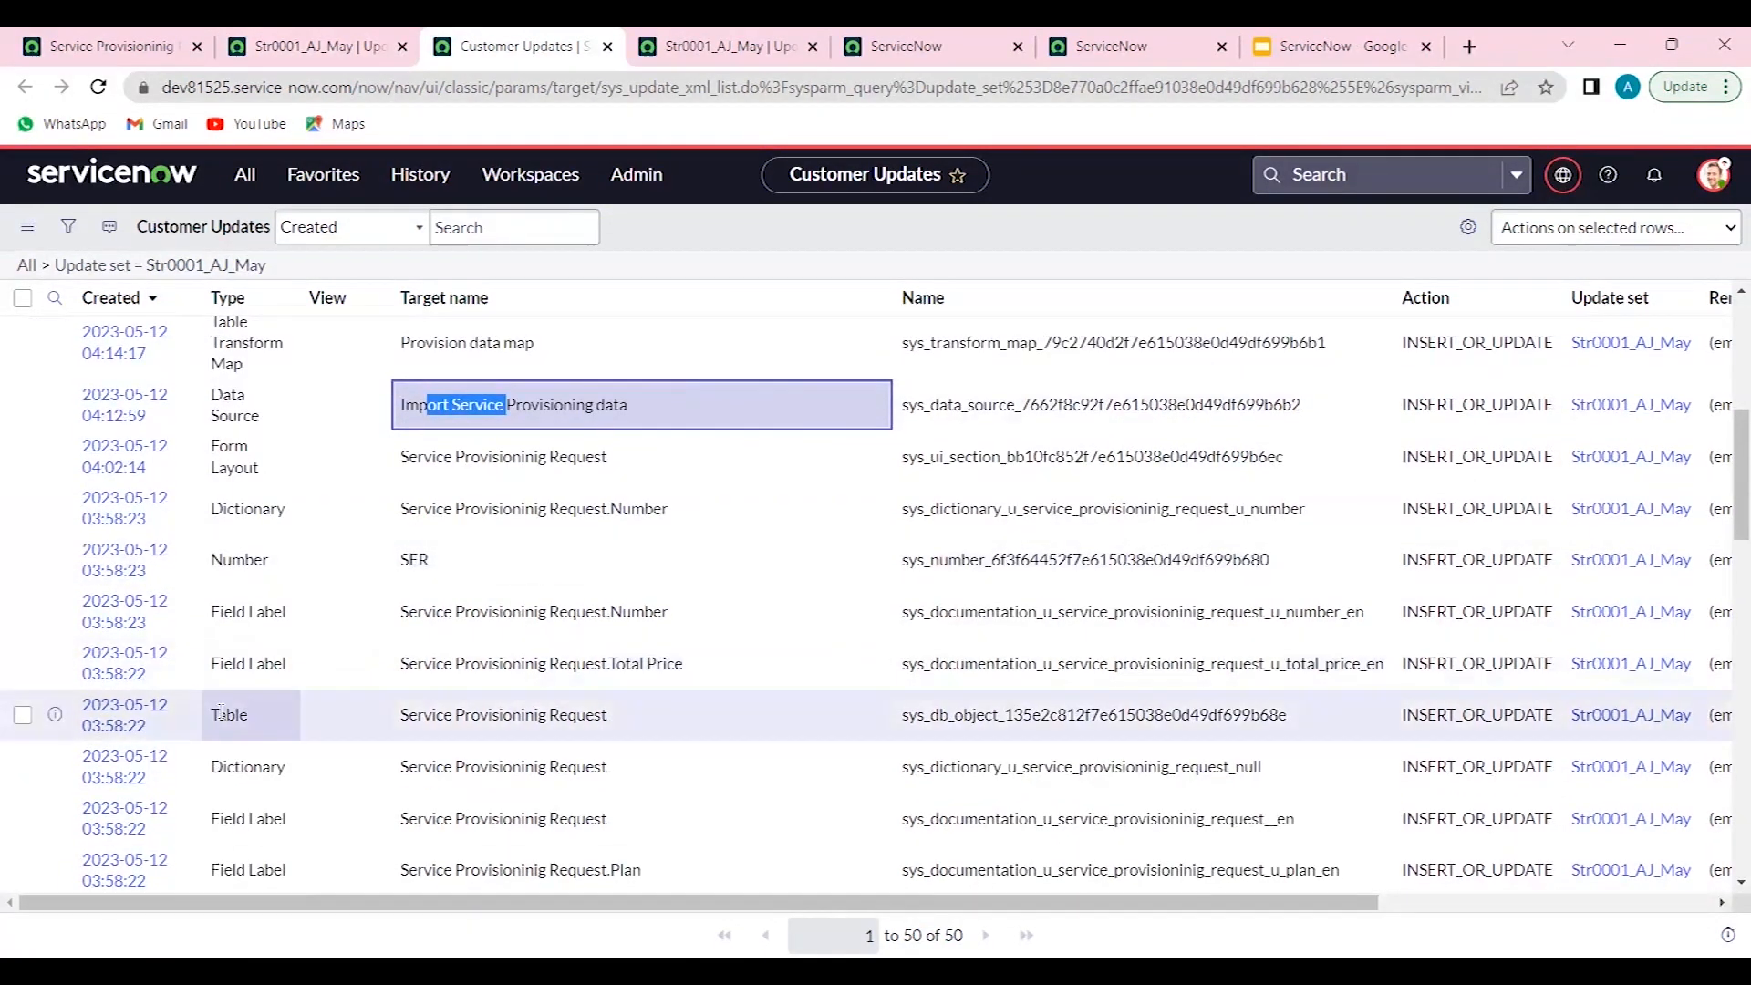
left_click_drag(434, 714, 539, 714)
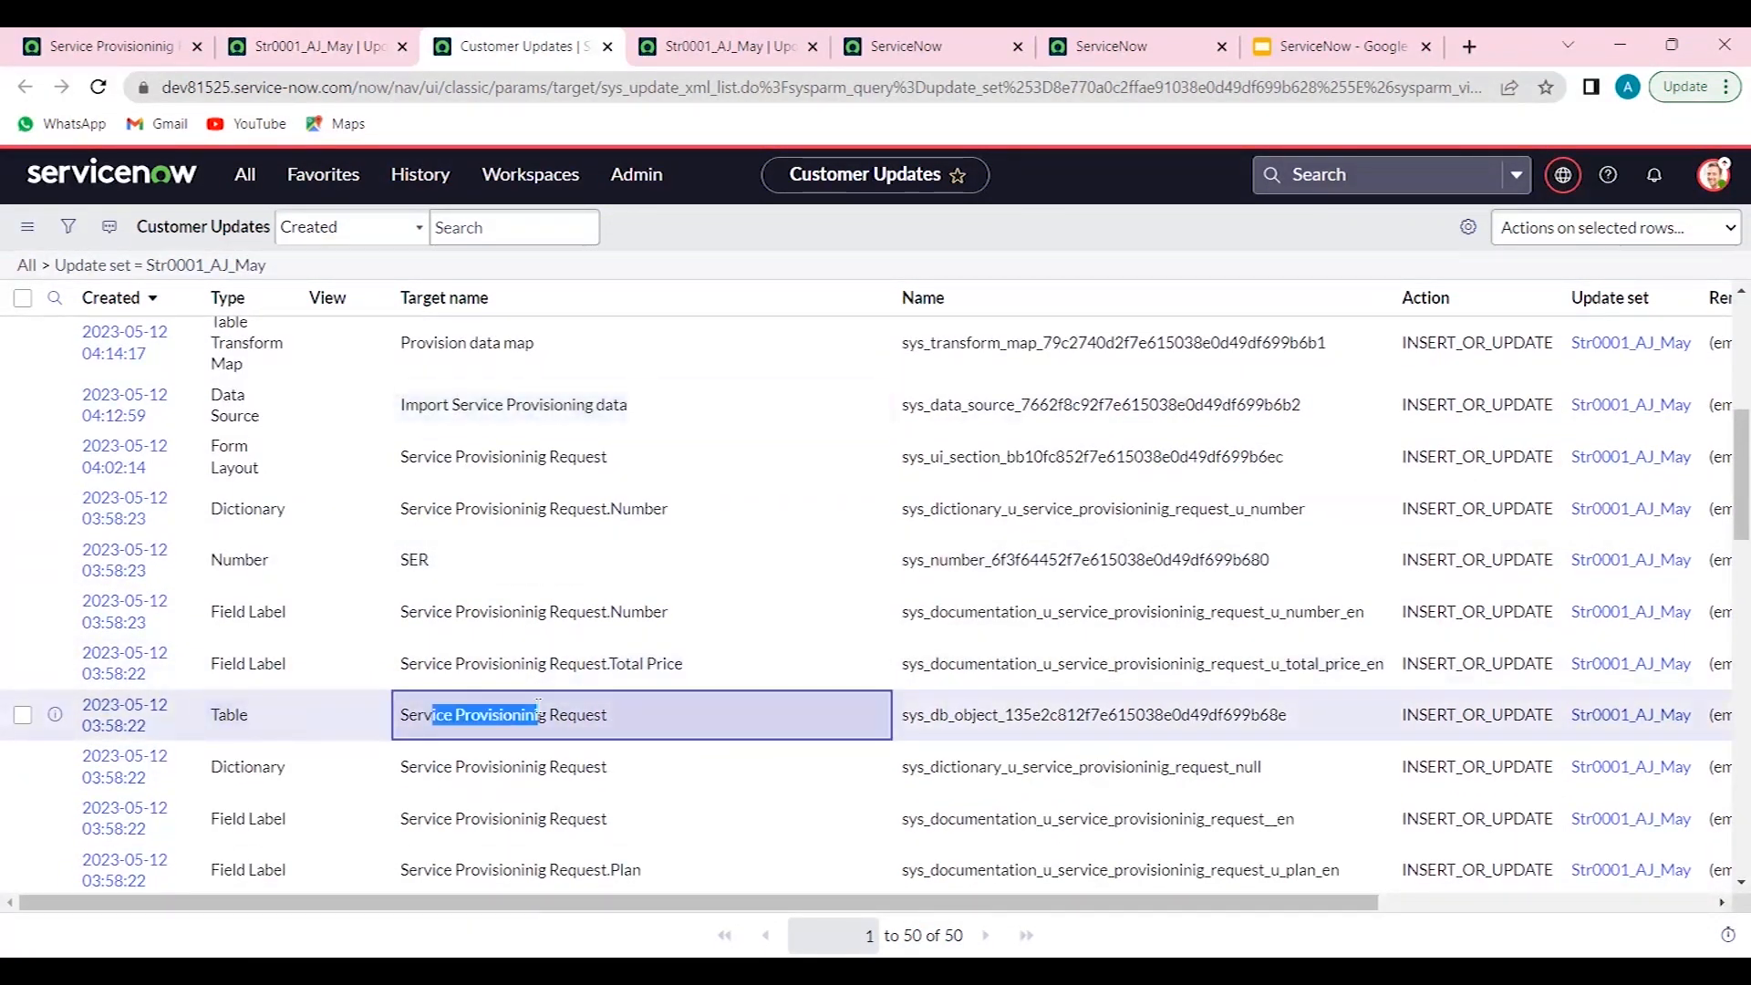
scroll(504, 493, "up", 5)
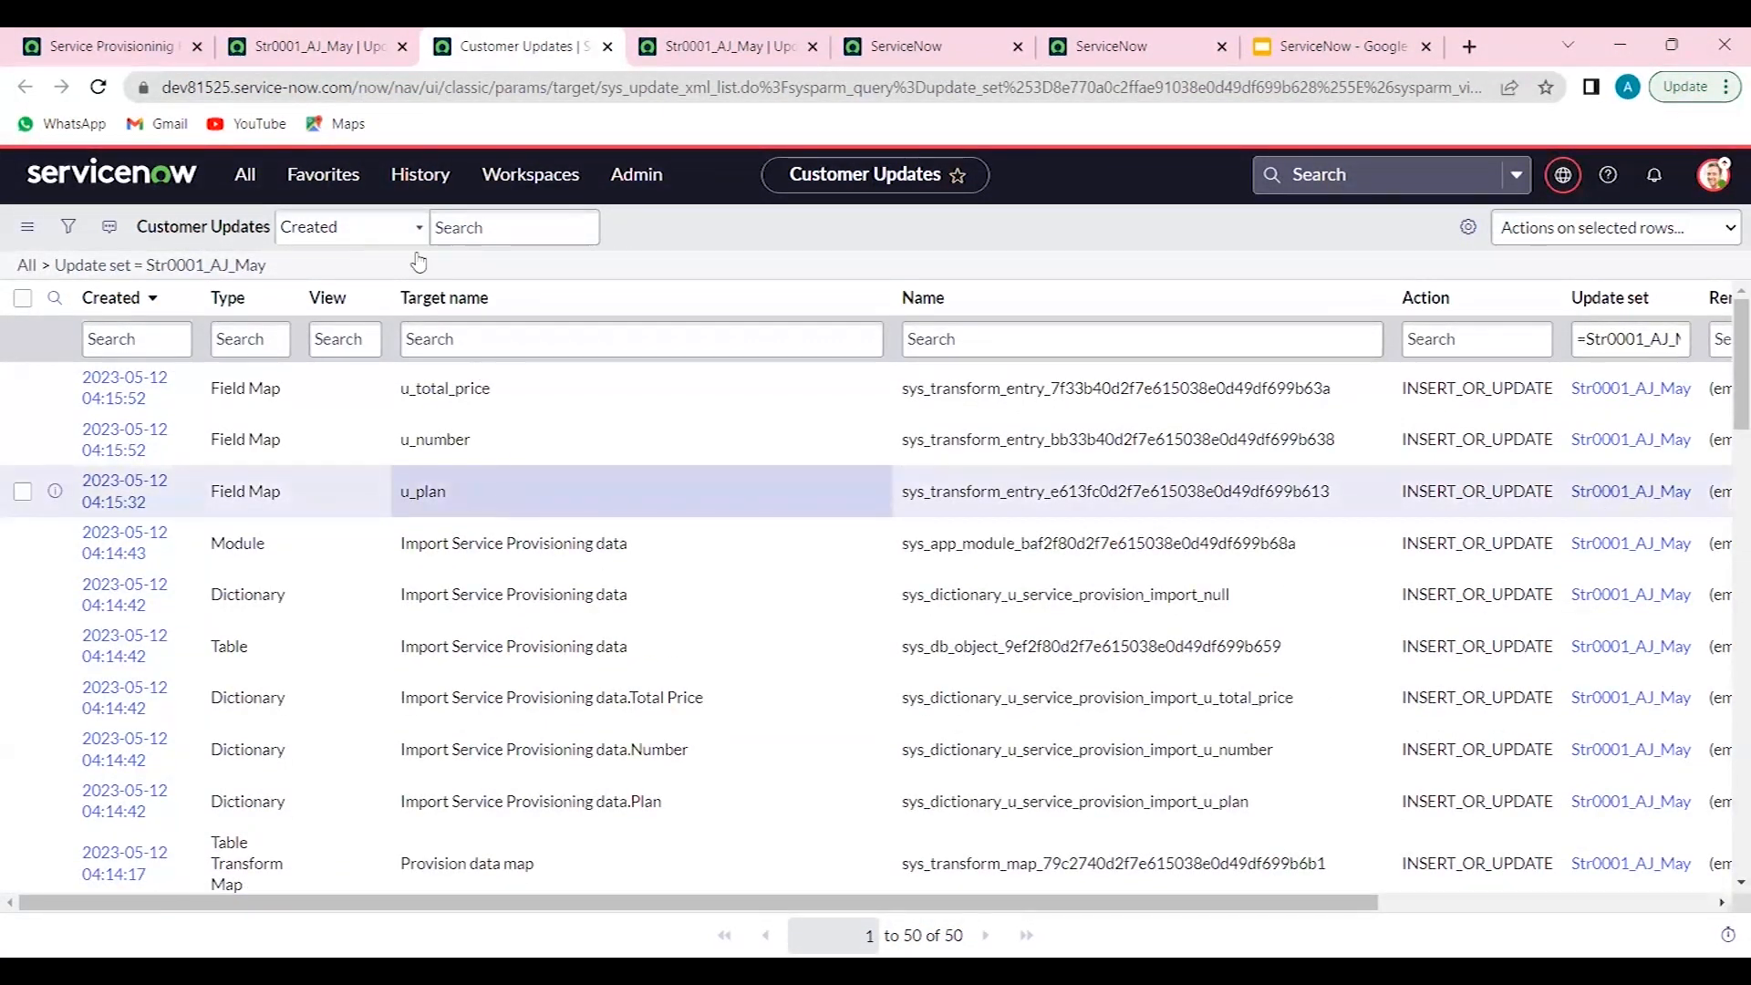
- Set the Str0001_AJ_May update set's state to Complete, save it, and export it to an XML file
left_click(282, 38)
scroll(438, 344, "up", 5)
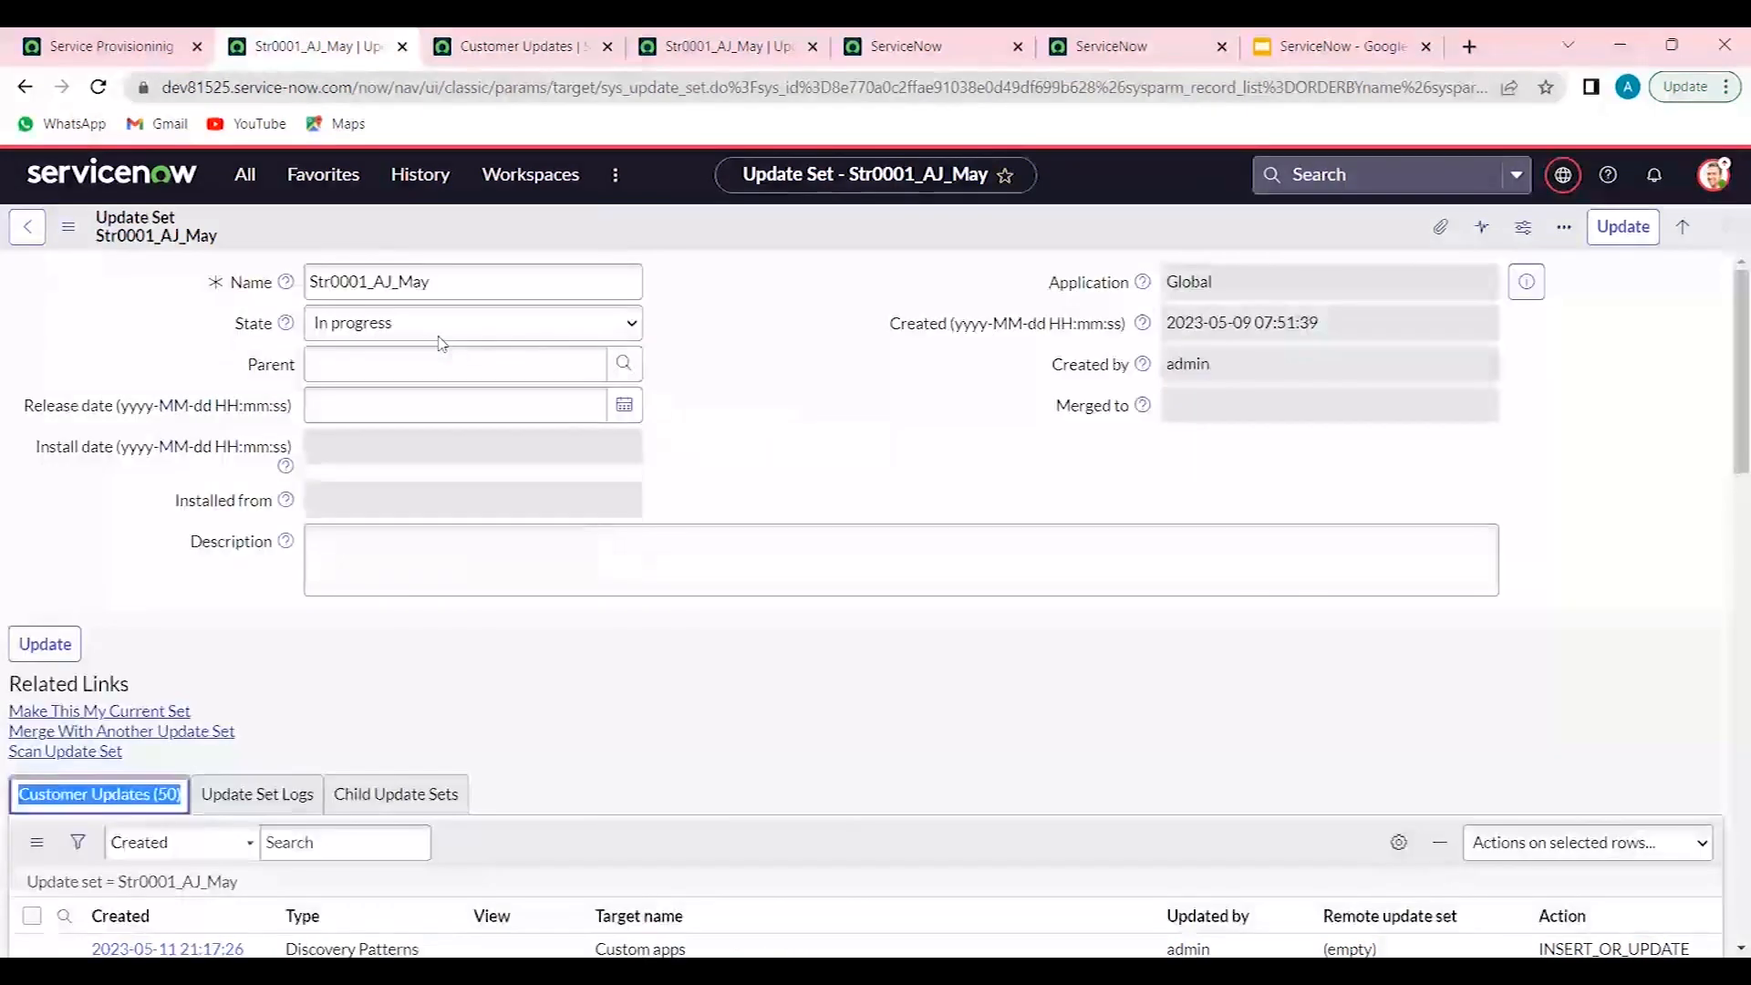
left_click(454, 329)
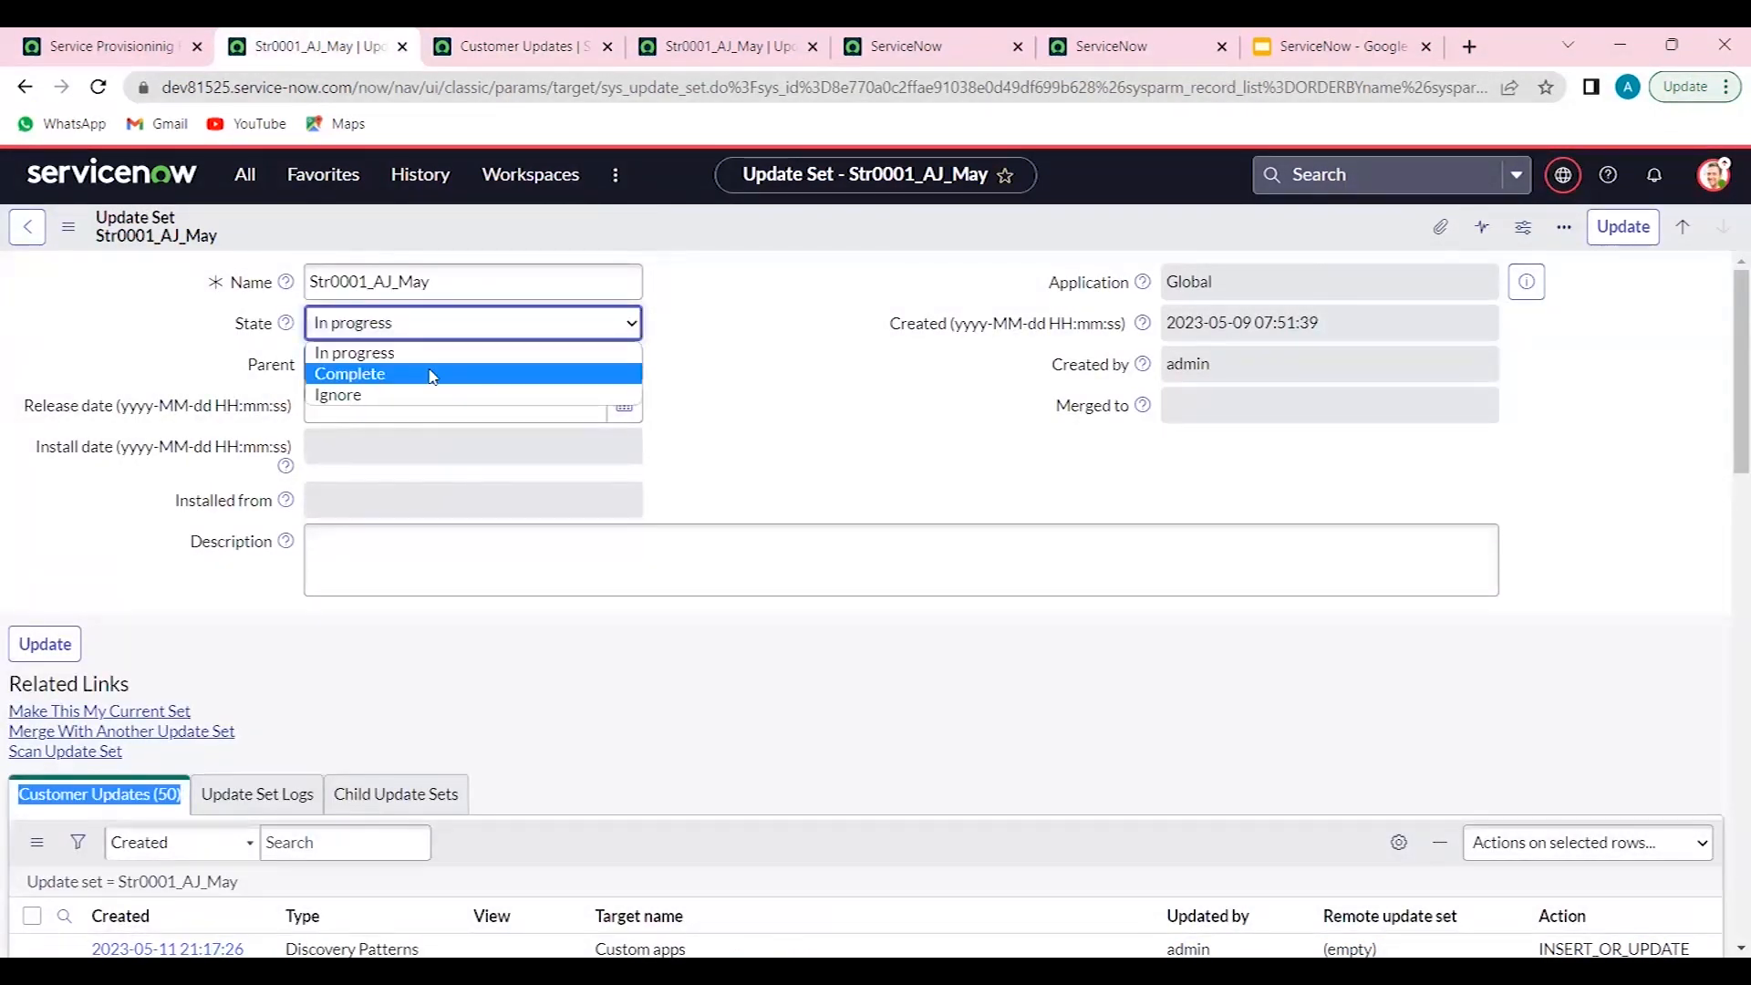
left_click(433, 375)
right_click(666, 245)
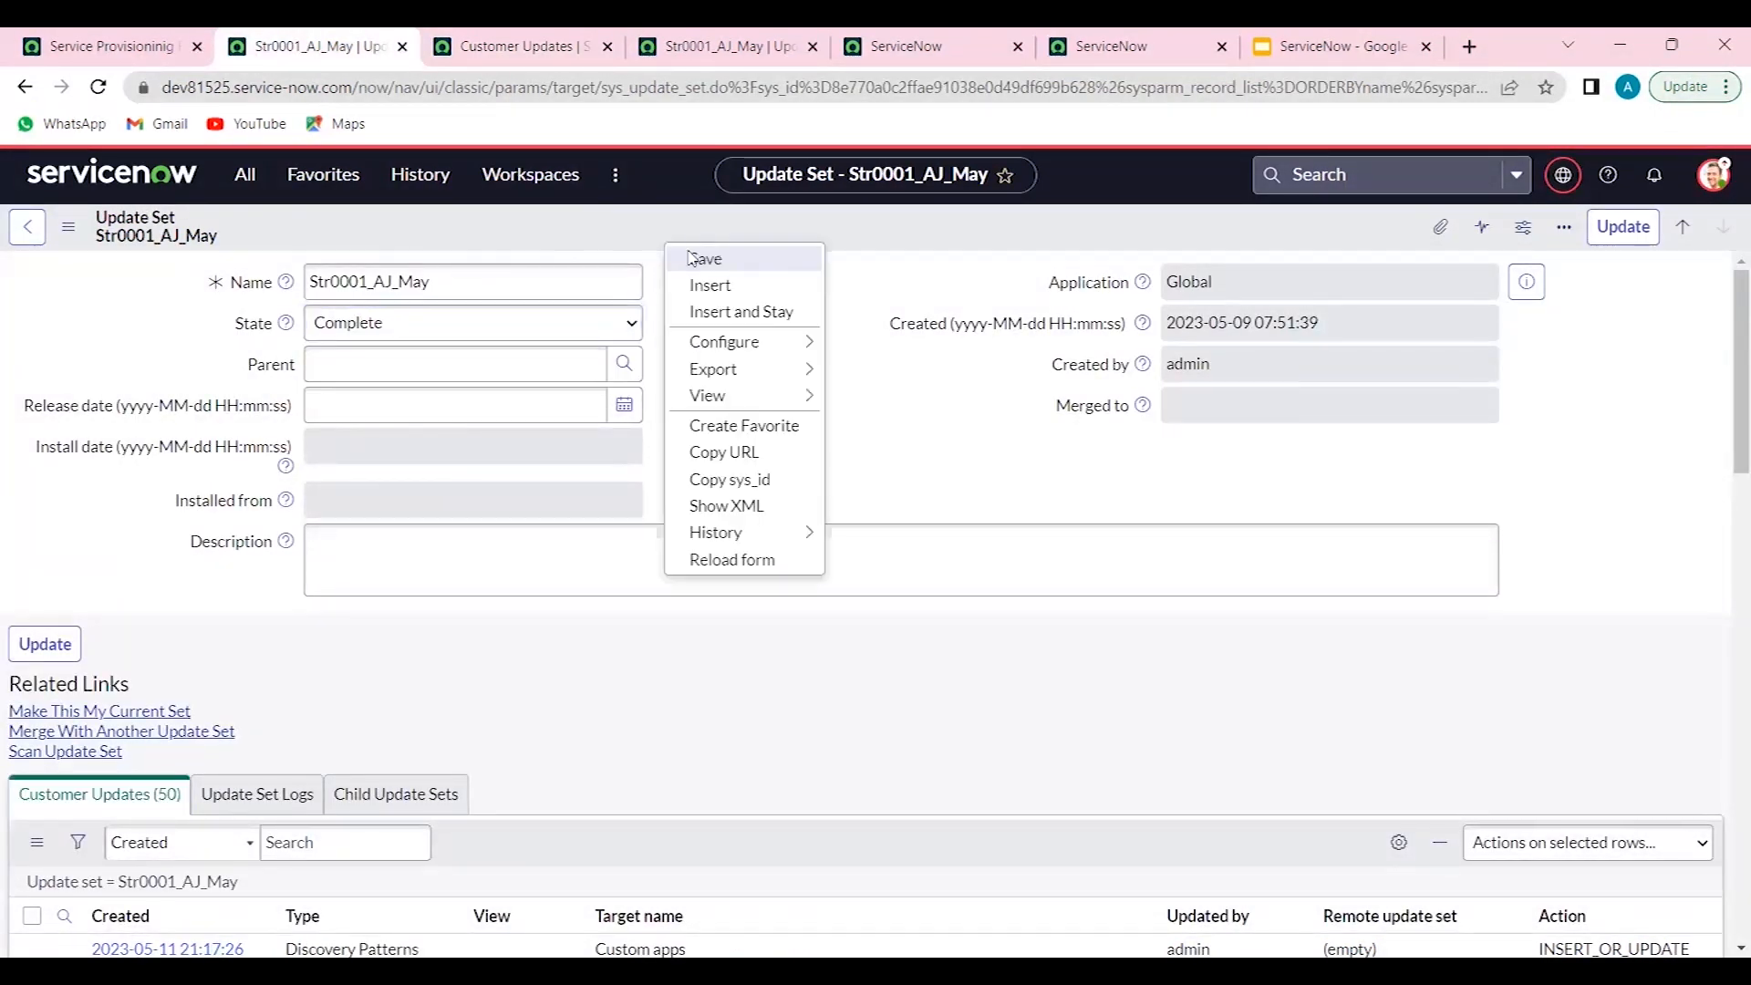
left_click(691, 259)
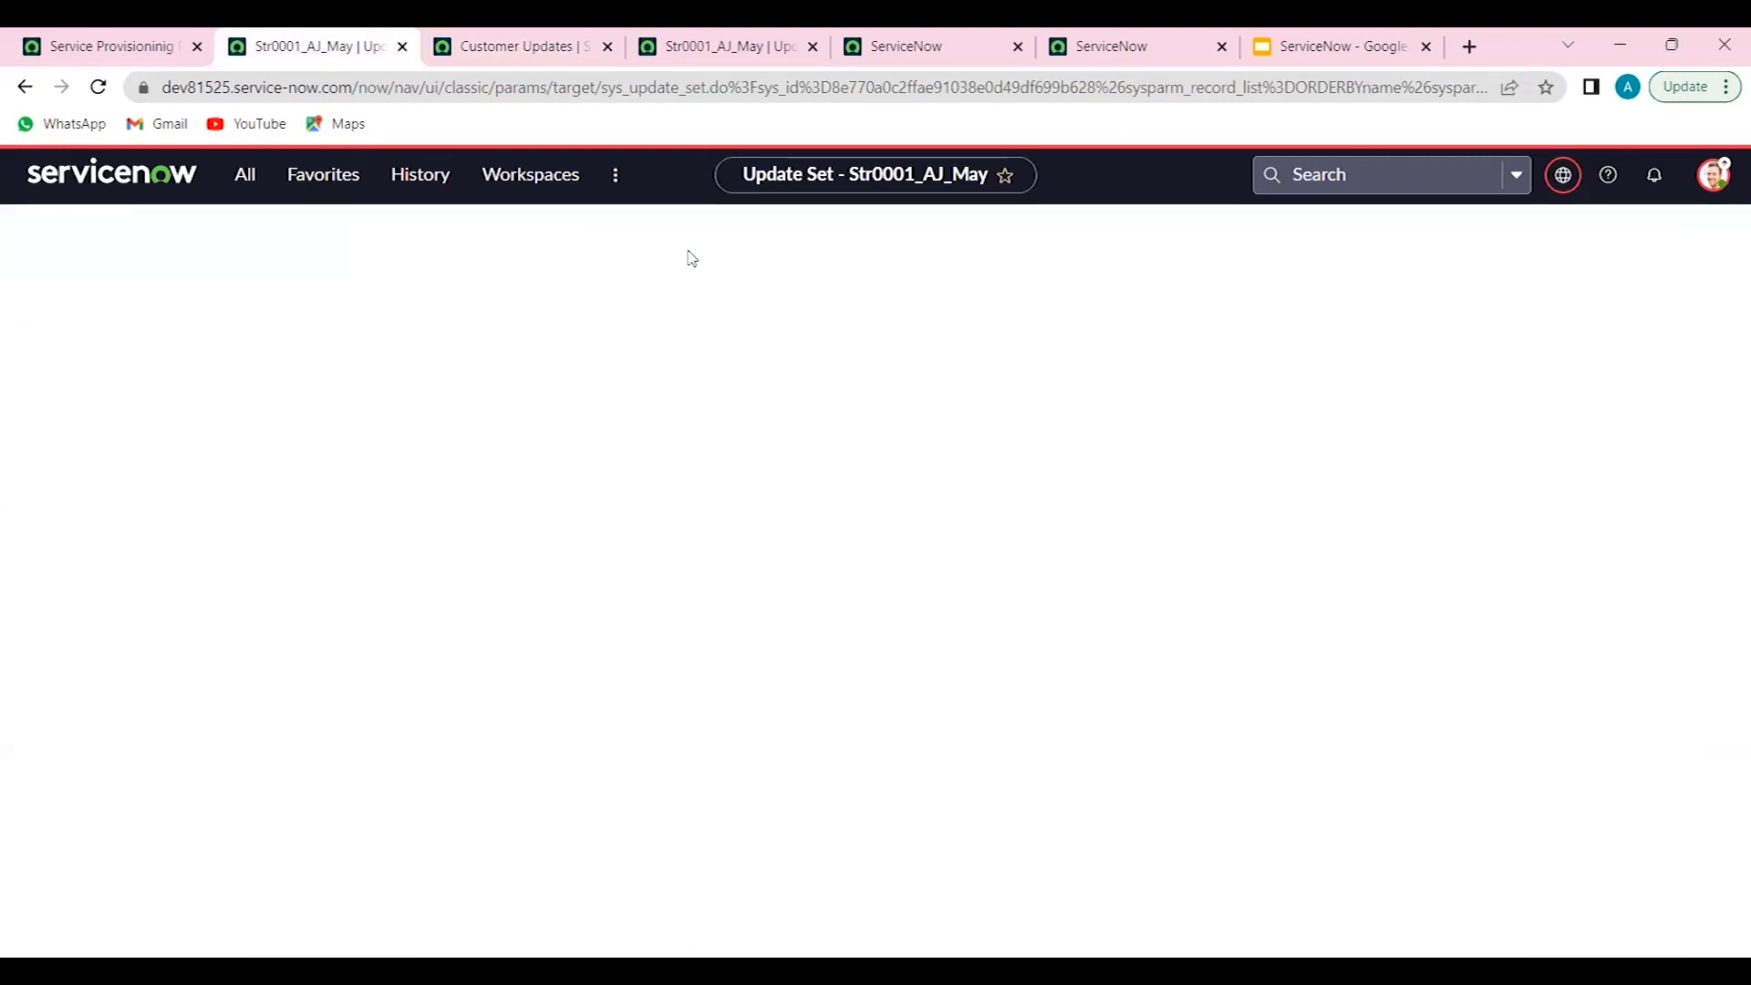
left_click(88, 712)
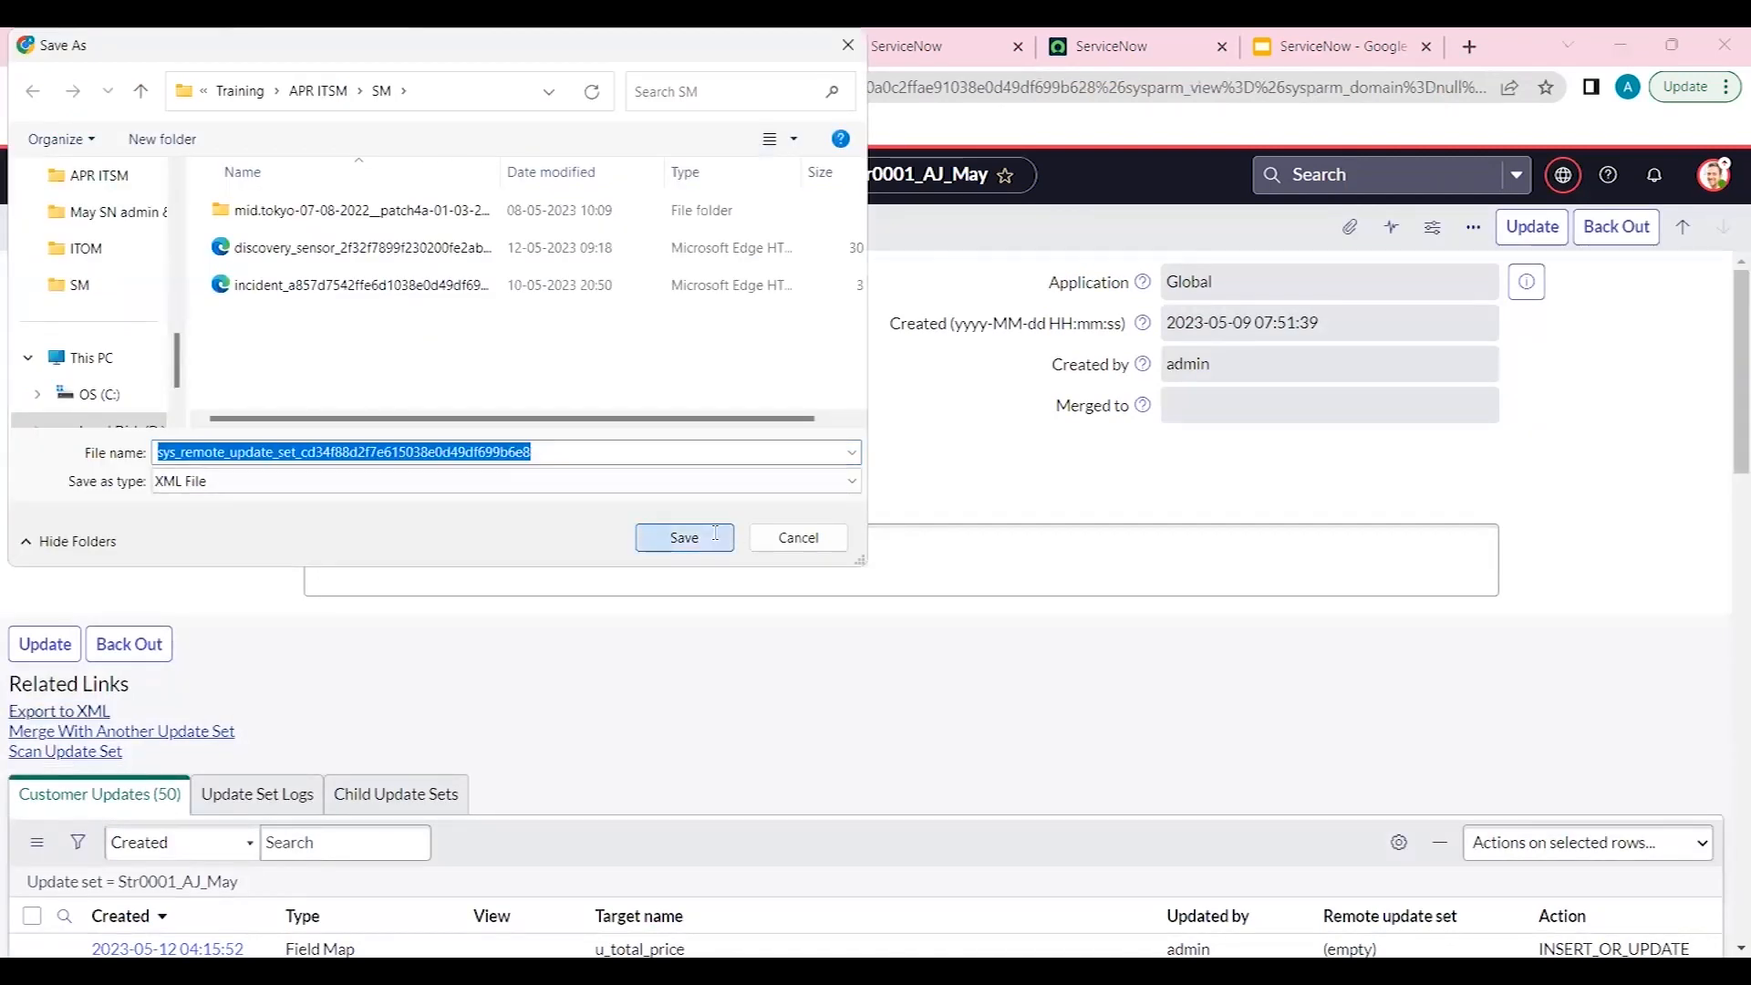
left_click(715, 536)
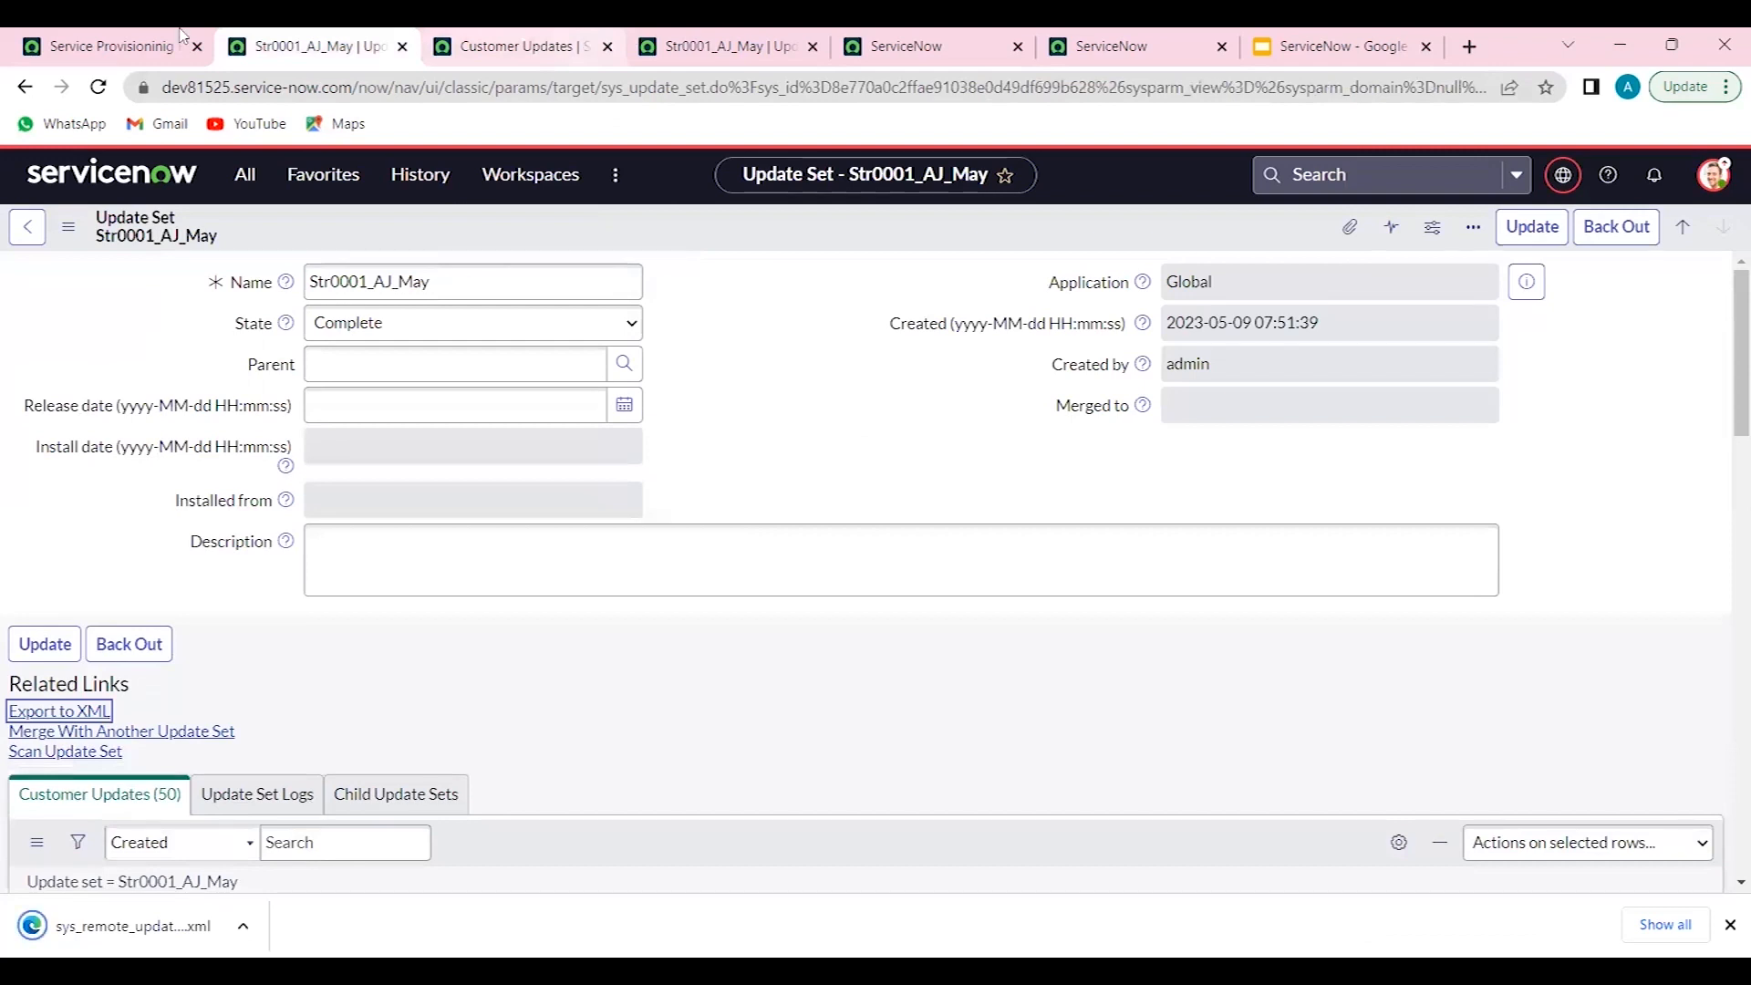
- Reopen the Provision data map transform map from the navigation history in a new tab
left_click(132, 46)
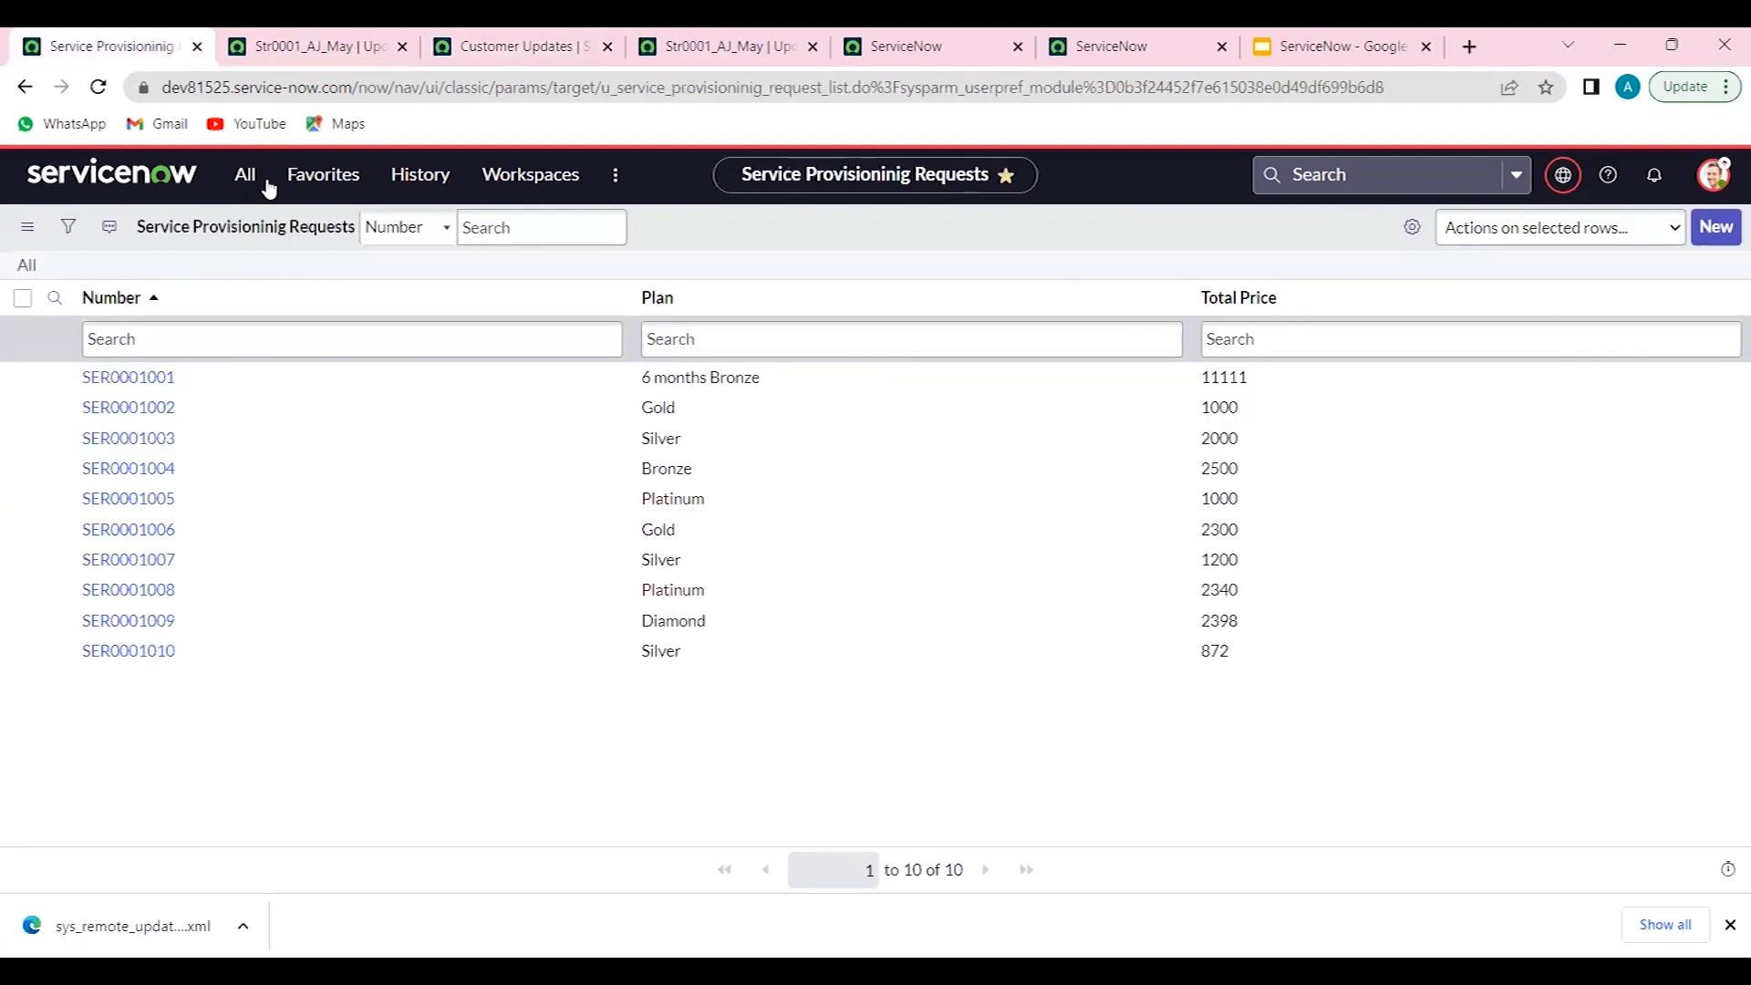
left_click(439, 179)
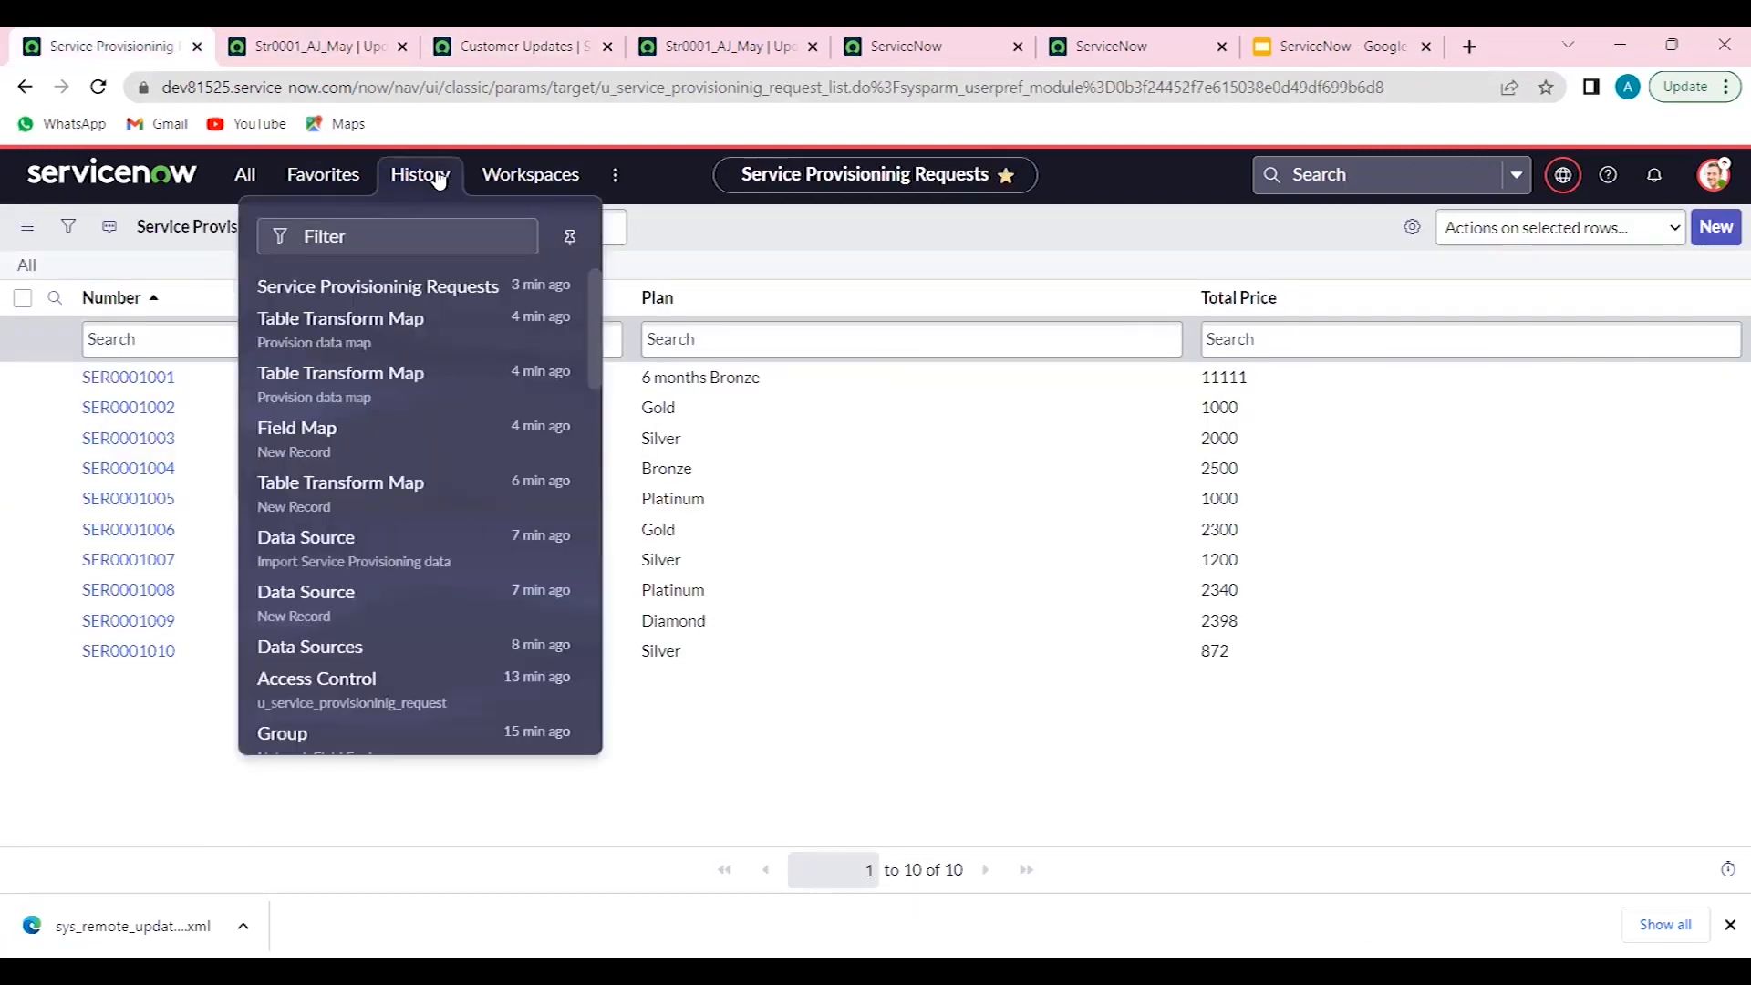
middle_click(345, 339)
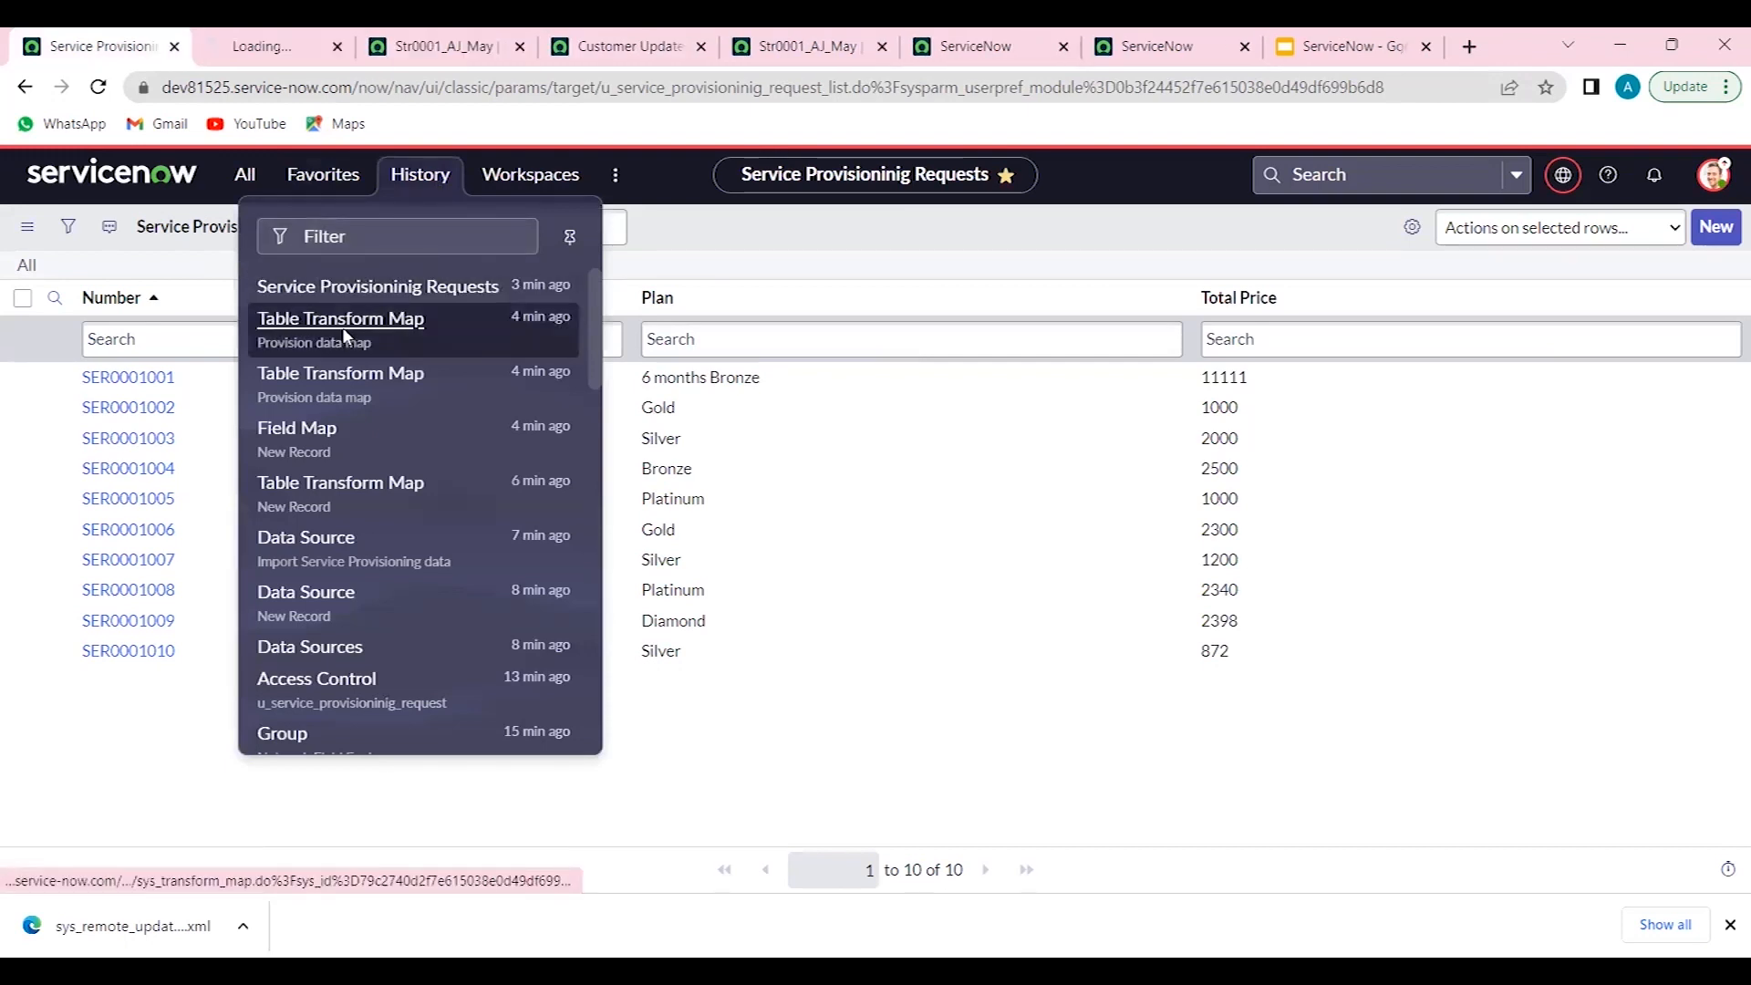
left_click(296, 38)
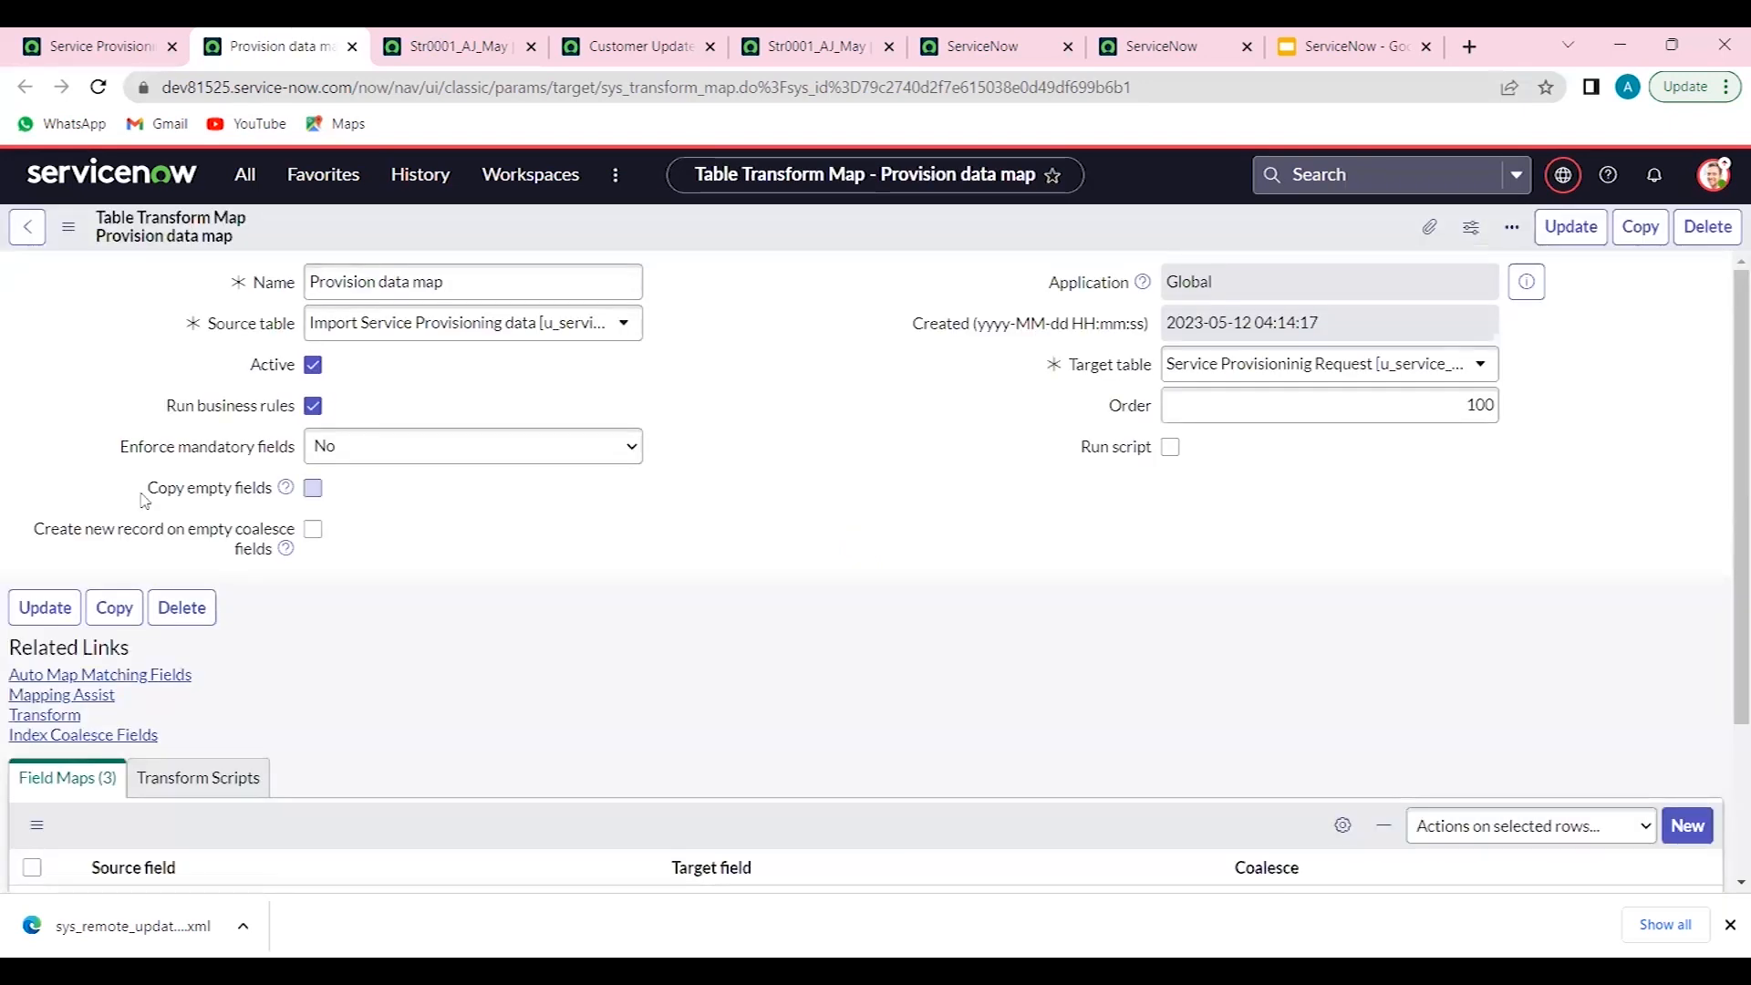
- Delete the Provision data map transform map along with its field maps
left_click(201, 609)
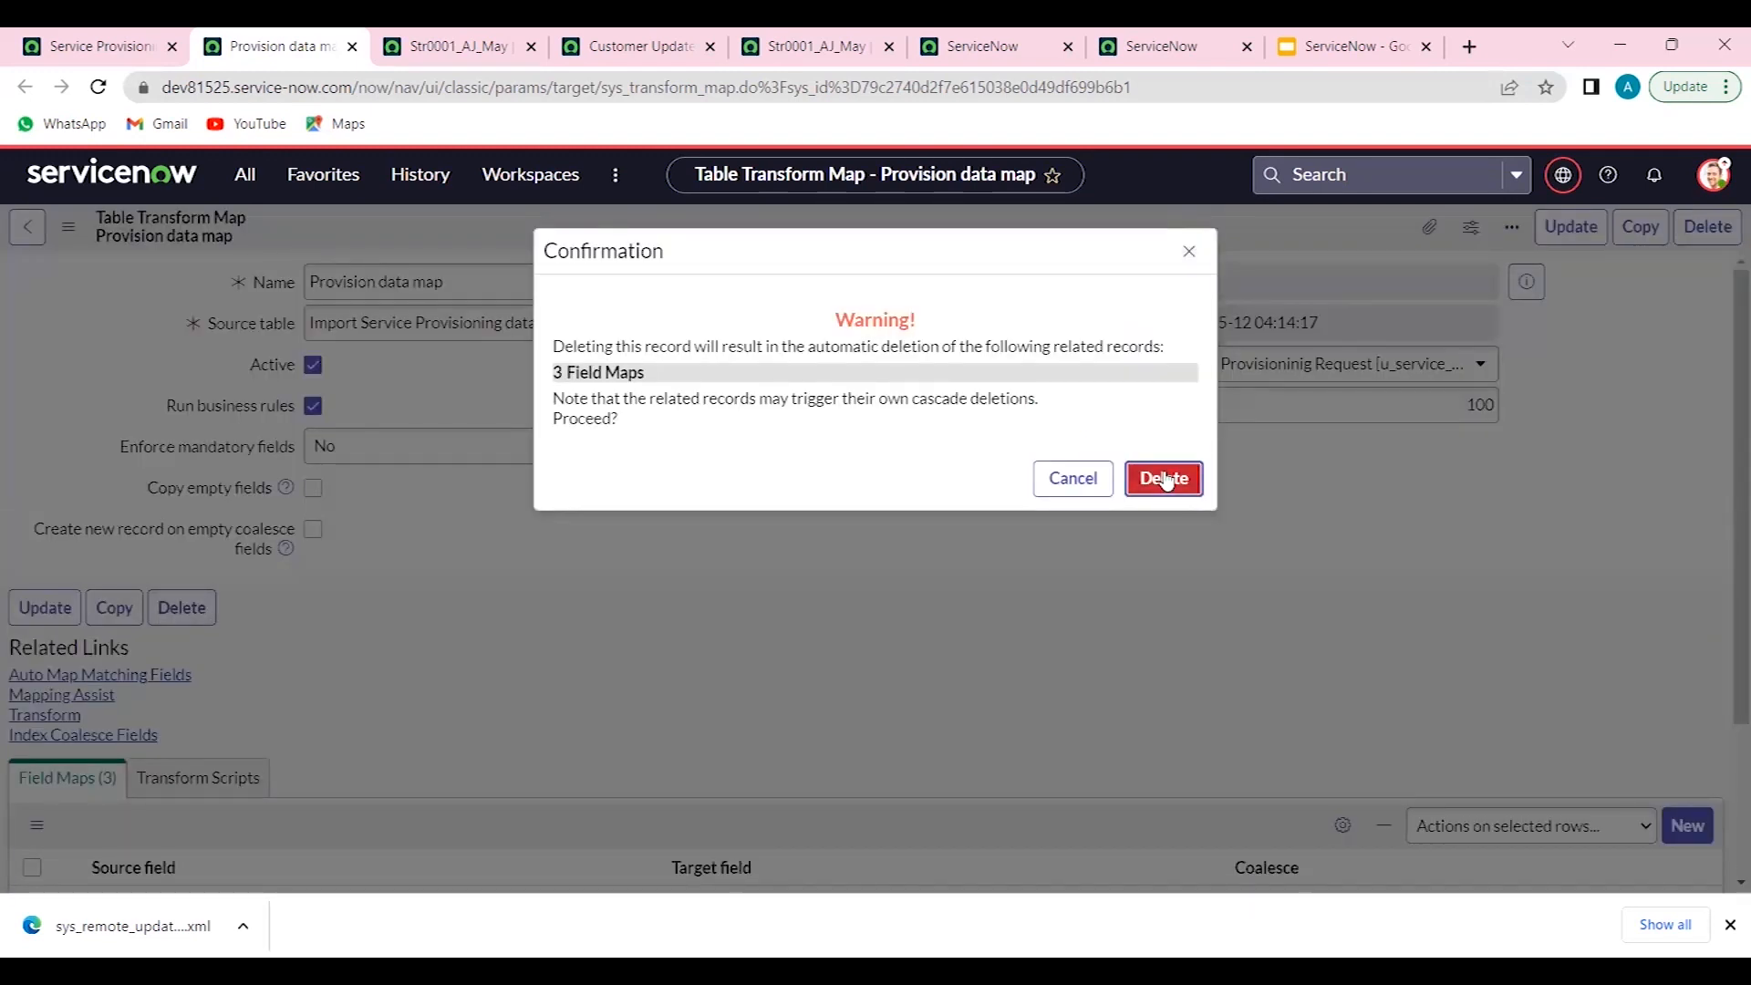
left_click(1165, 479)
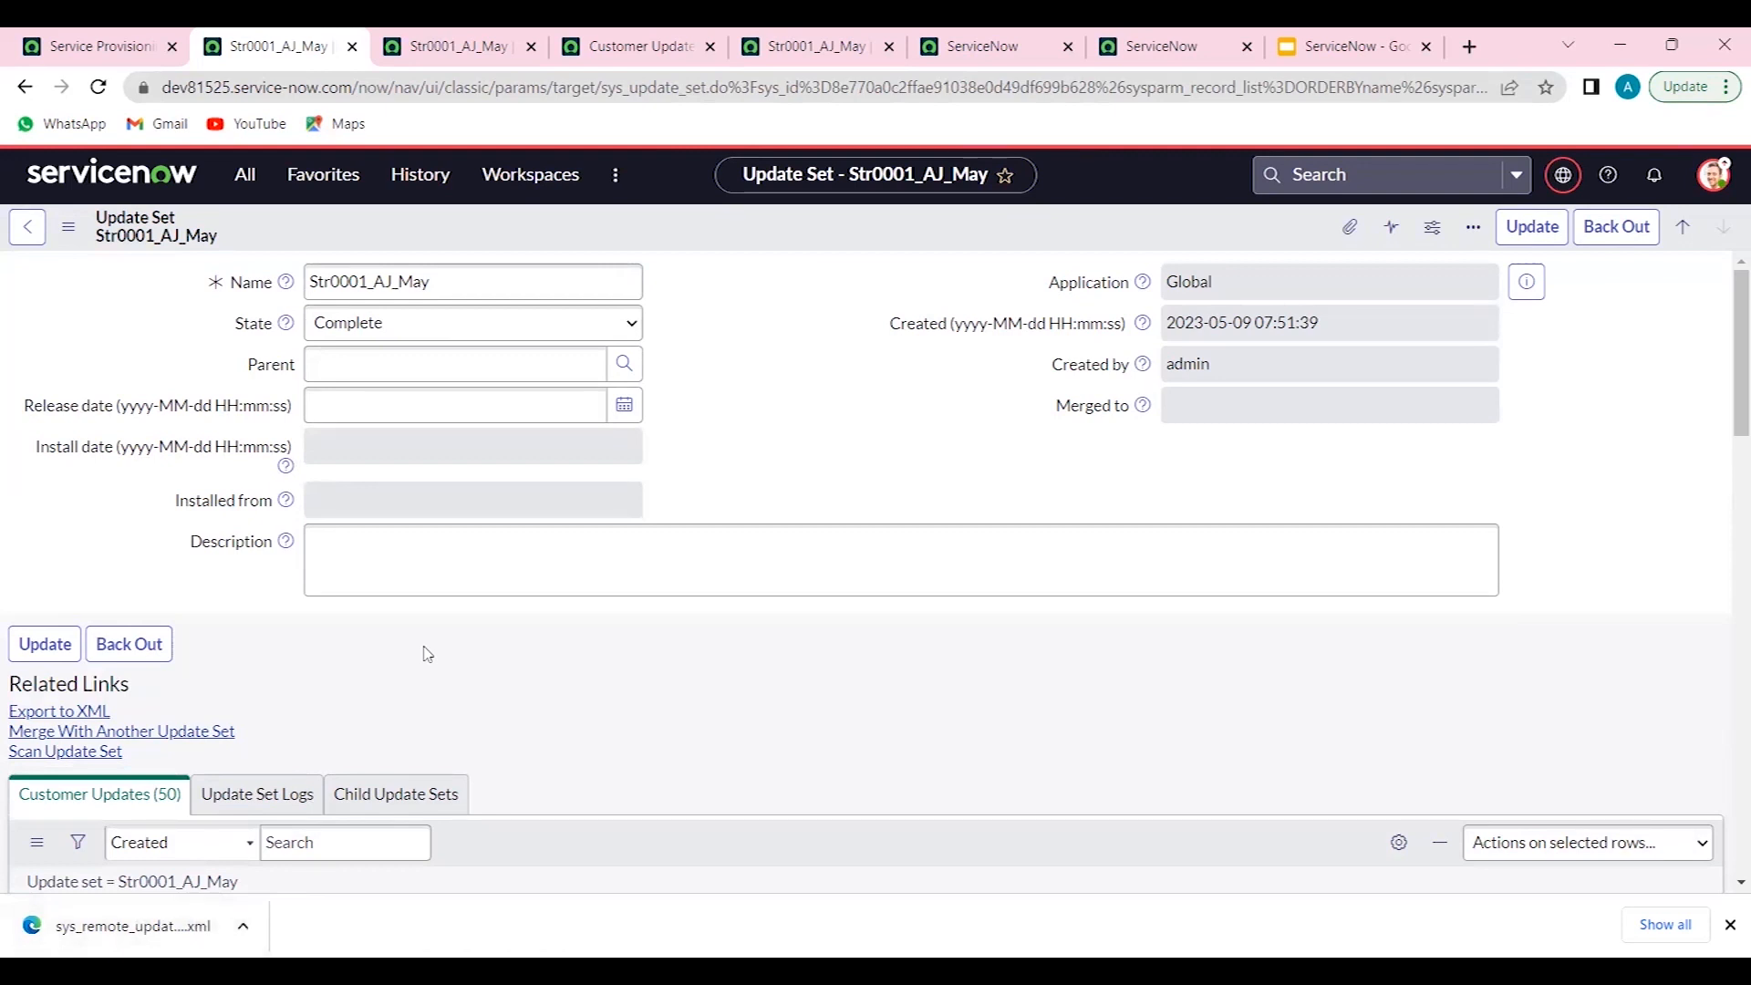
- Open the Retrieved Update Sets list through the navigator filter
left_click(245, 175)
left_click(228, 242)
type("impo")
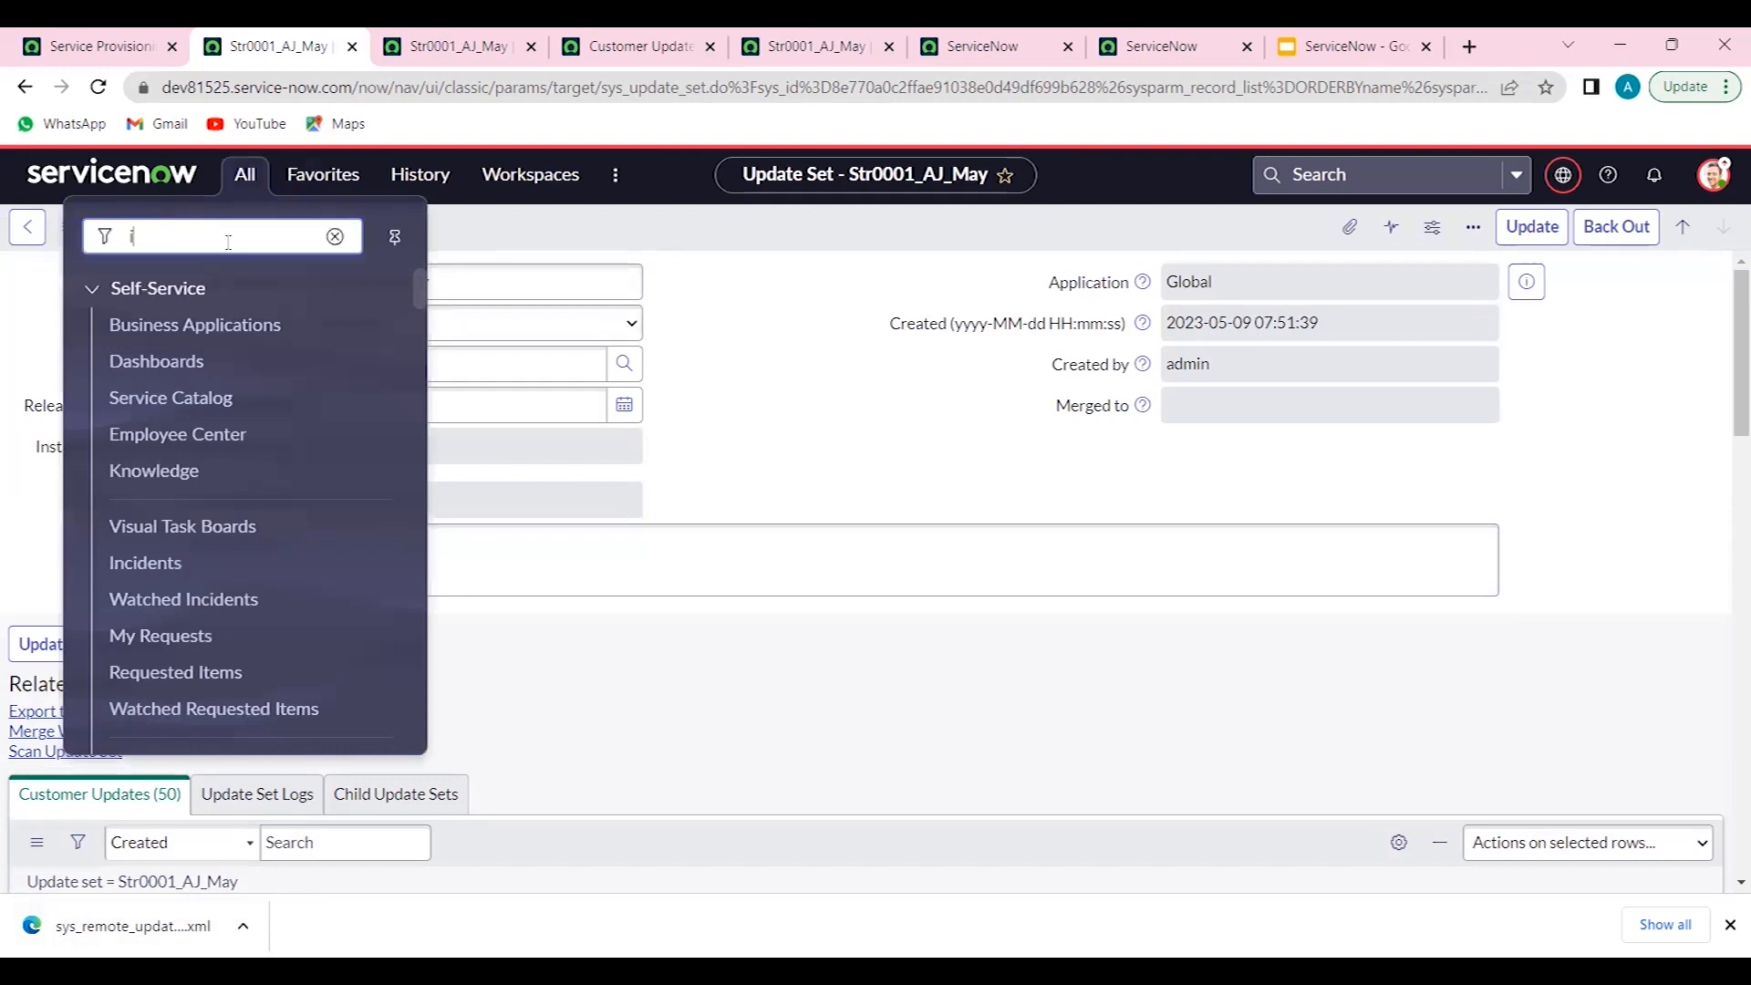
type("rt")
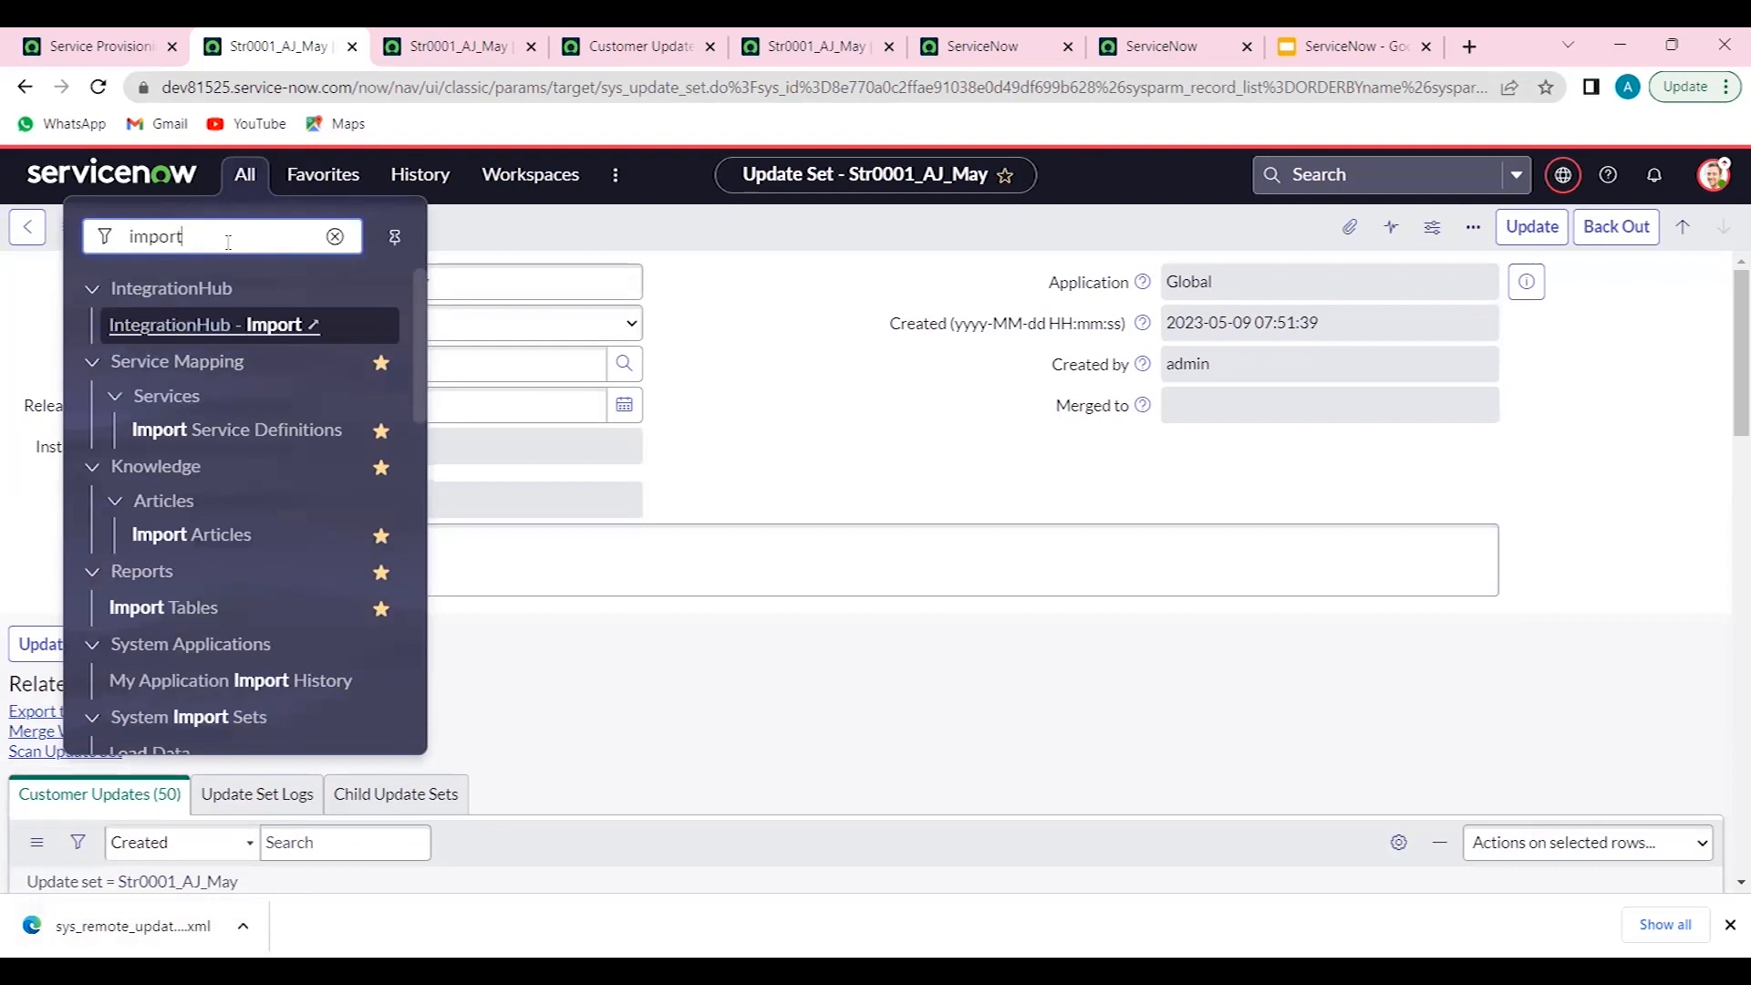
double_click(228, 242)
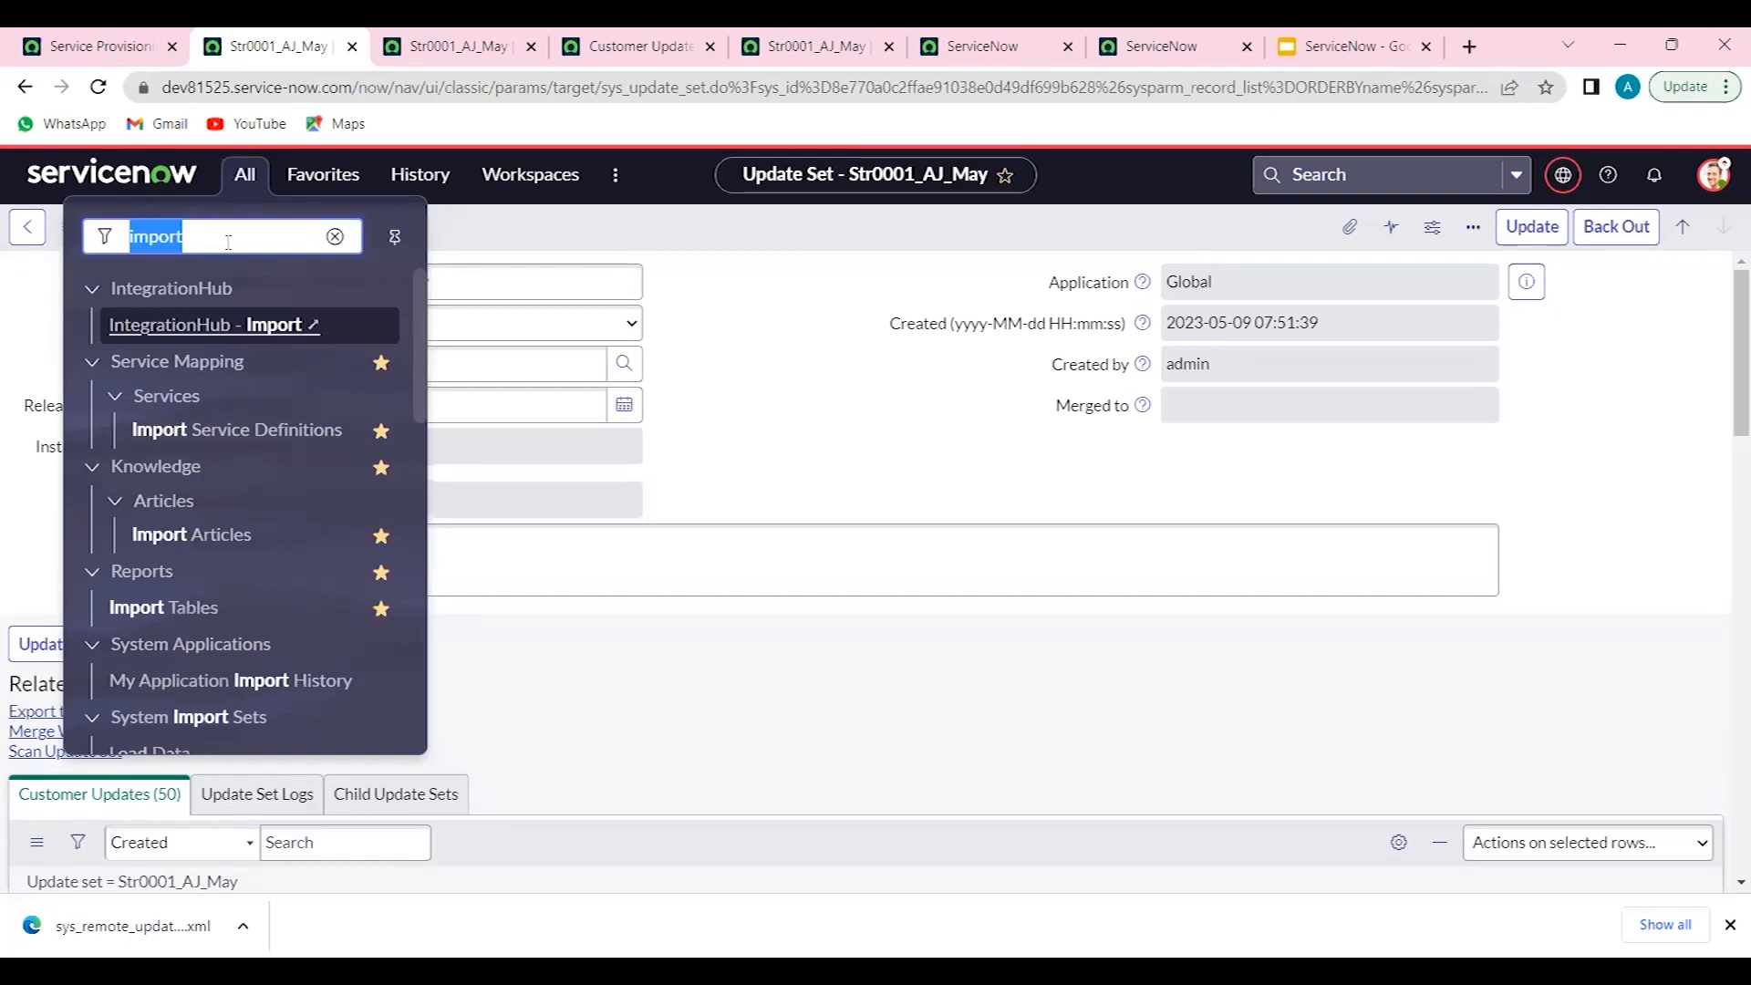
type("retr")
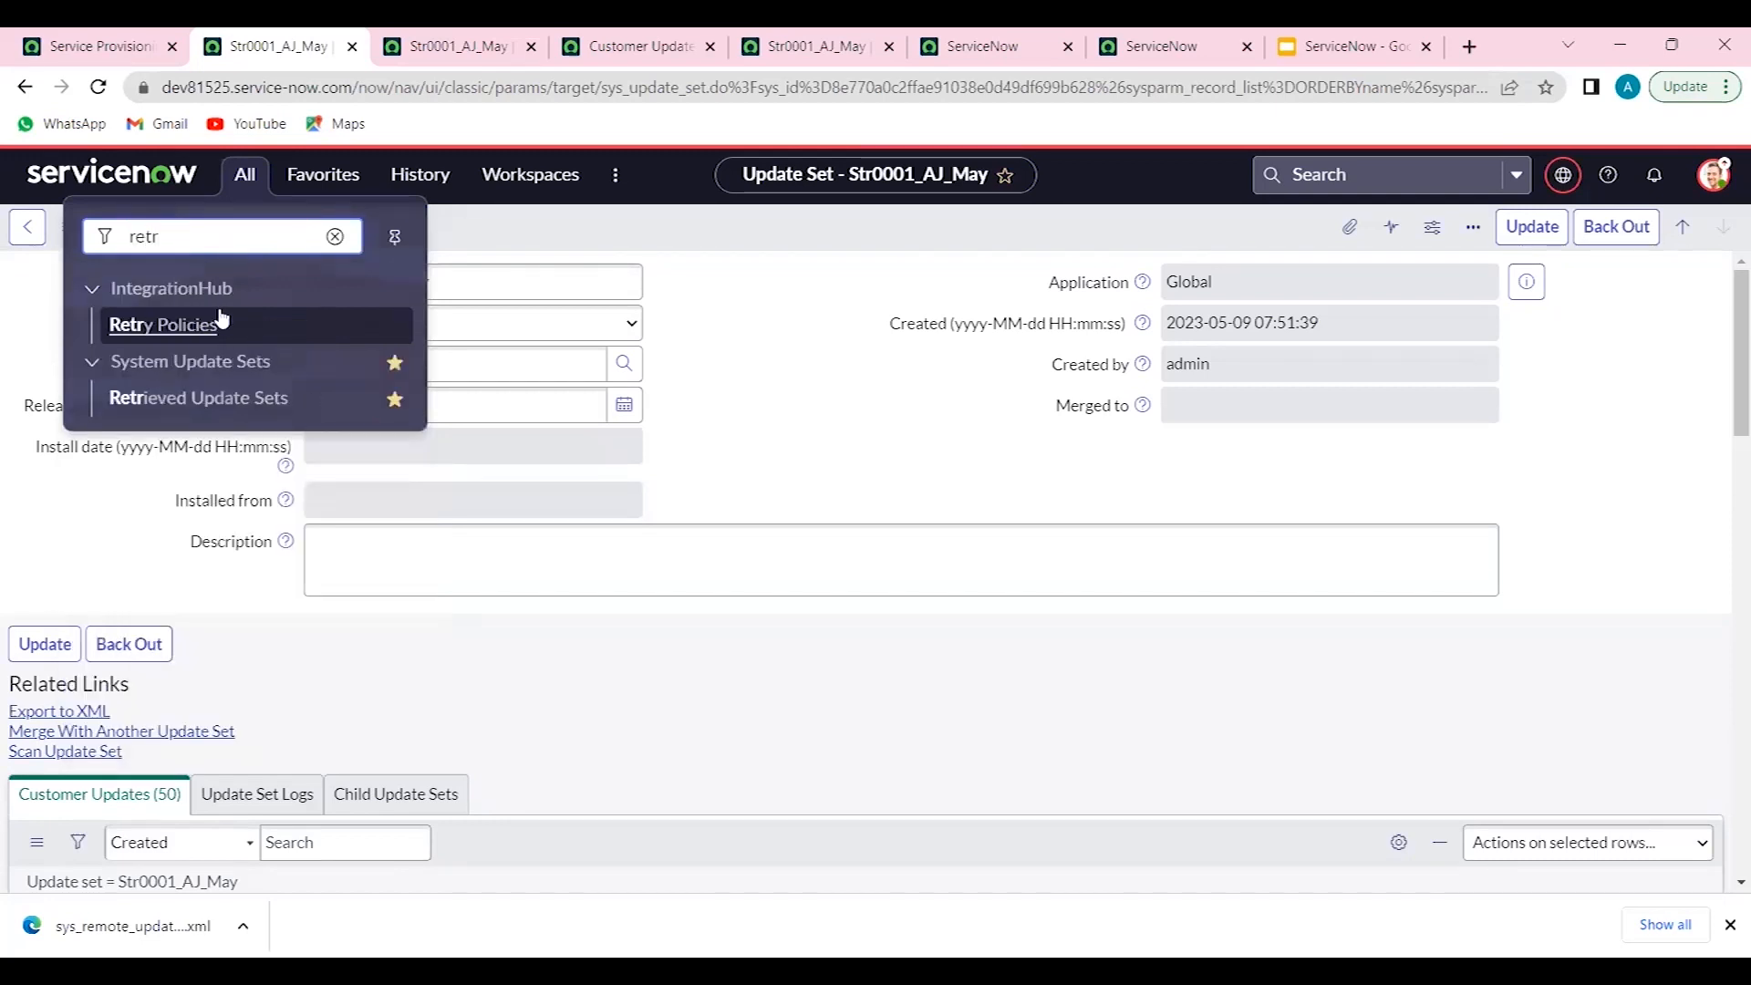
left_click(187, 396)
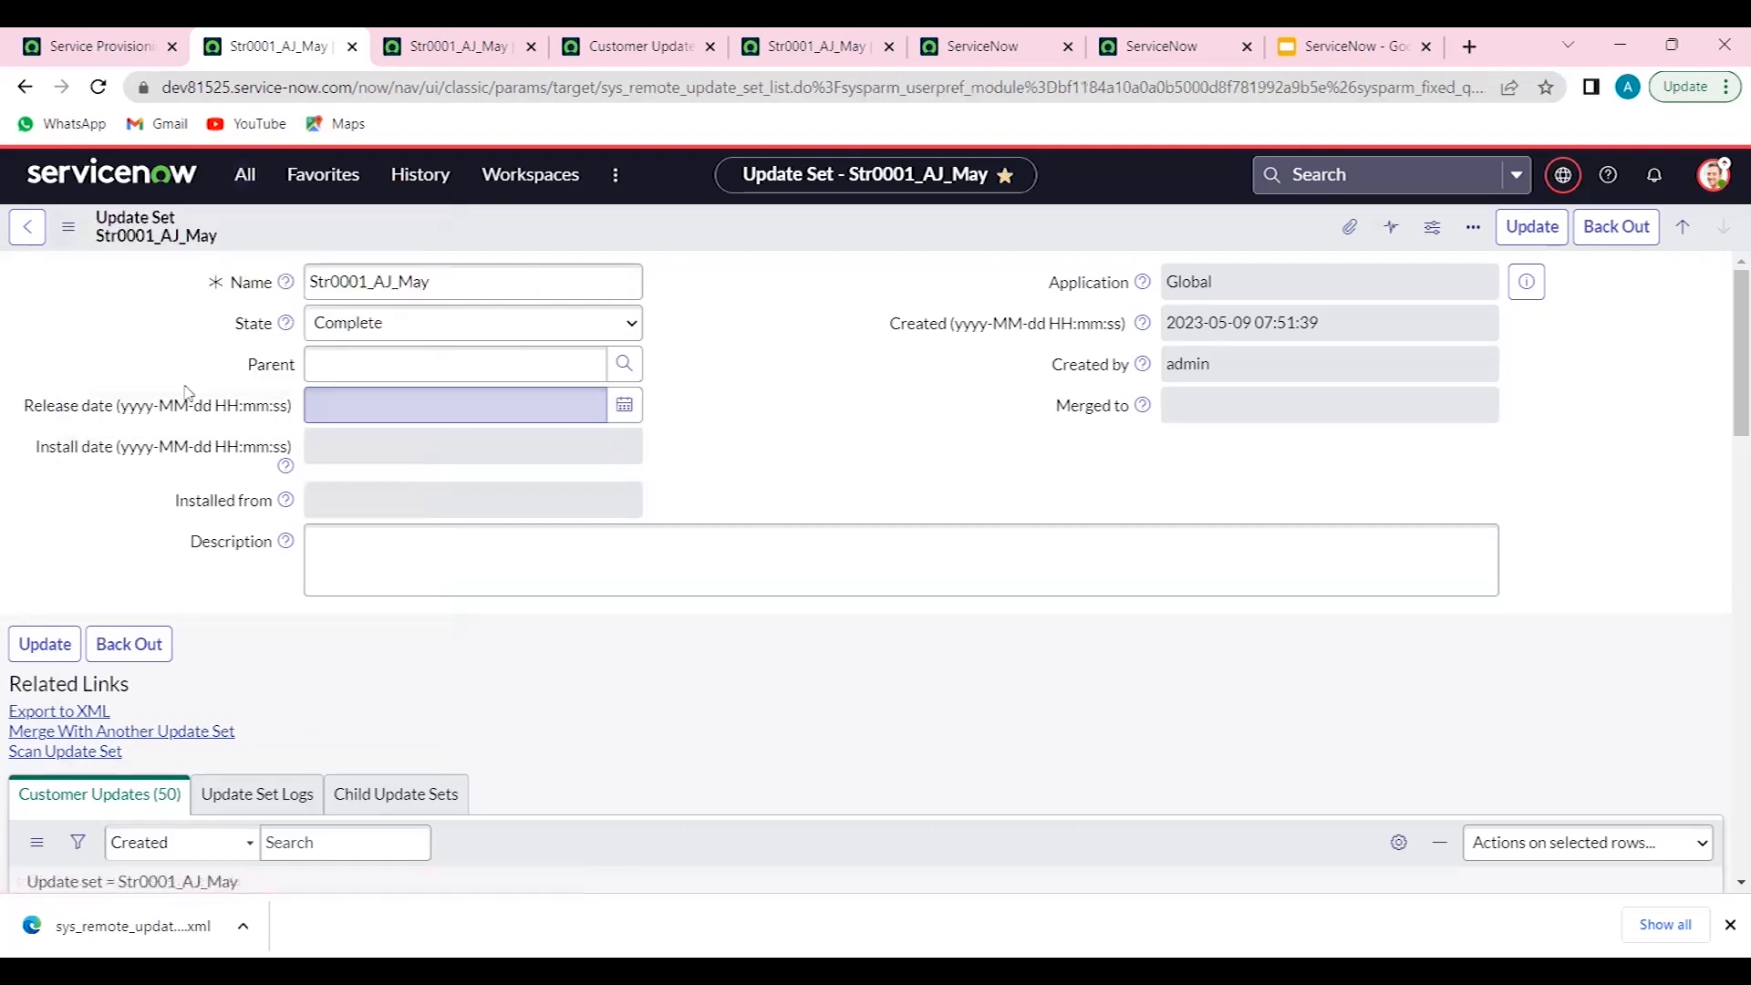
- Import the downloaded sys_remote_update XML file as a retrieved update set and upload it
left_click(132, 500)
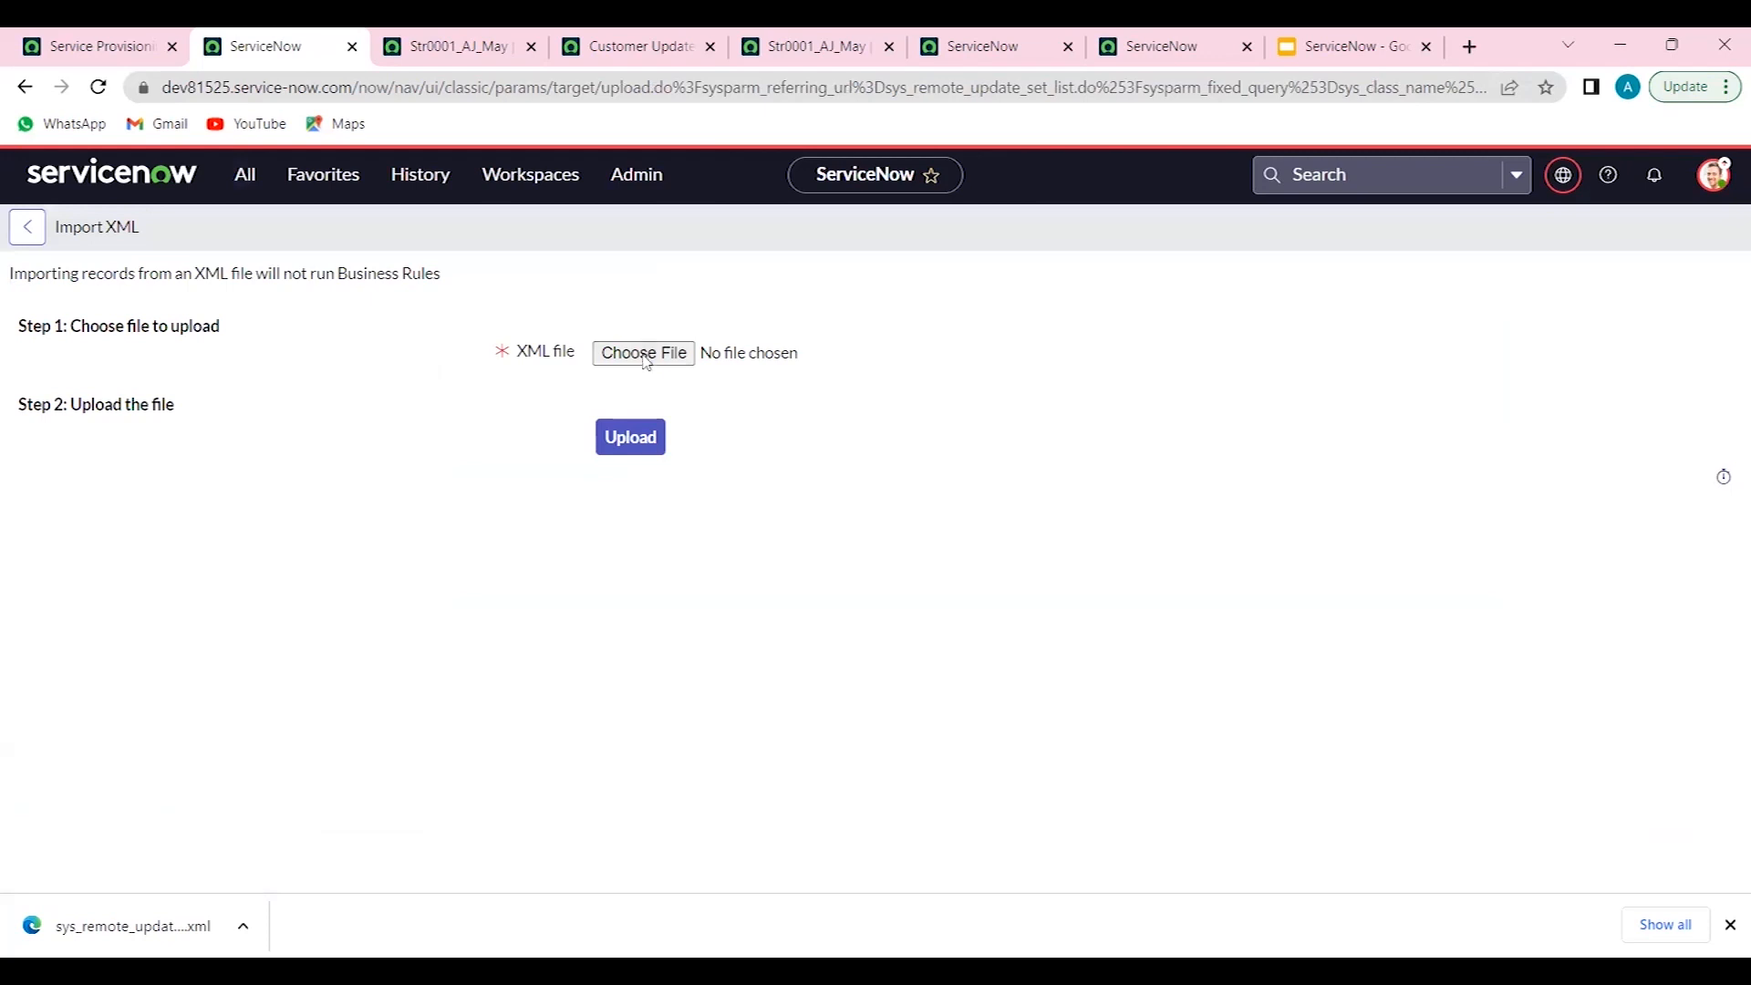
left_click(644, 361)
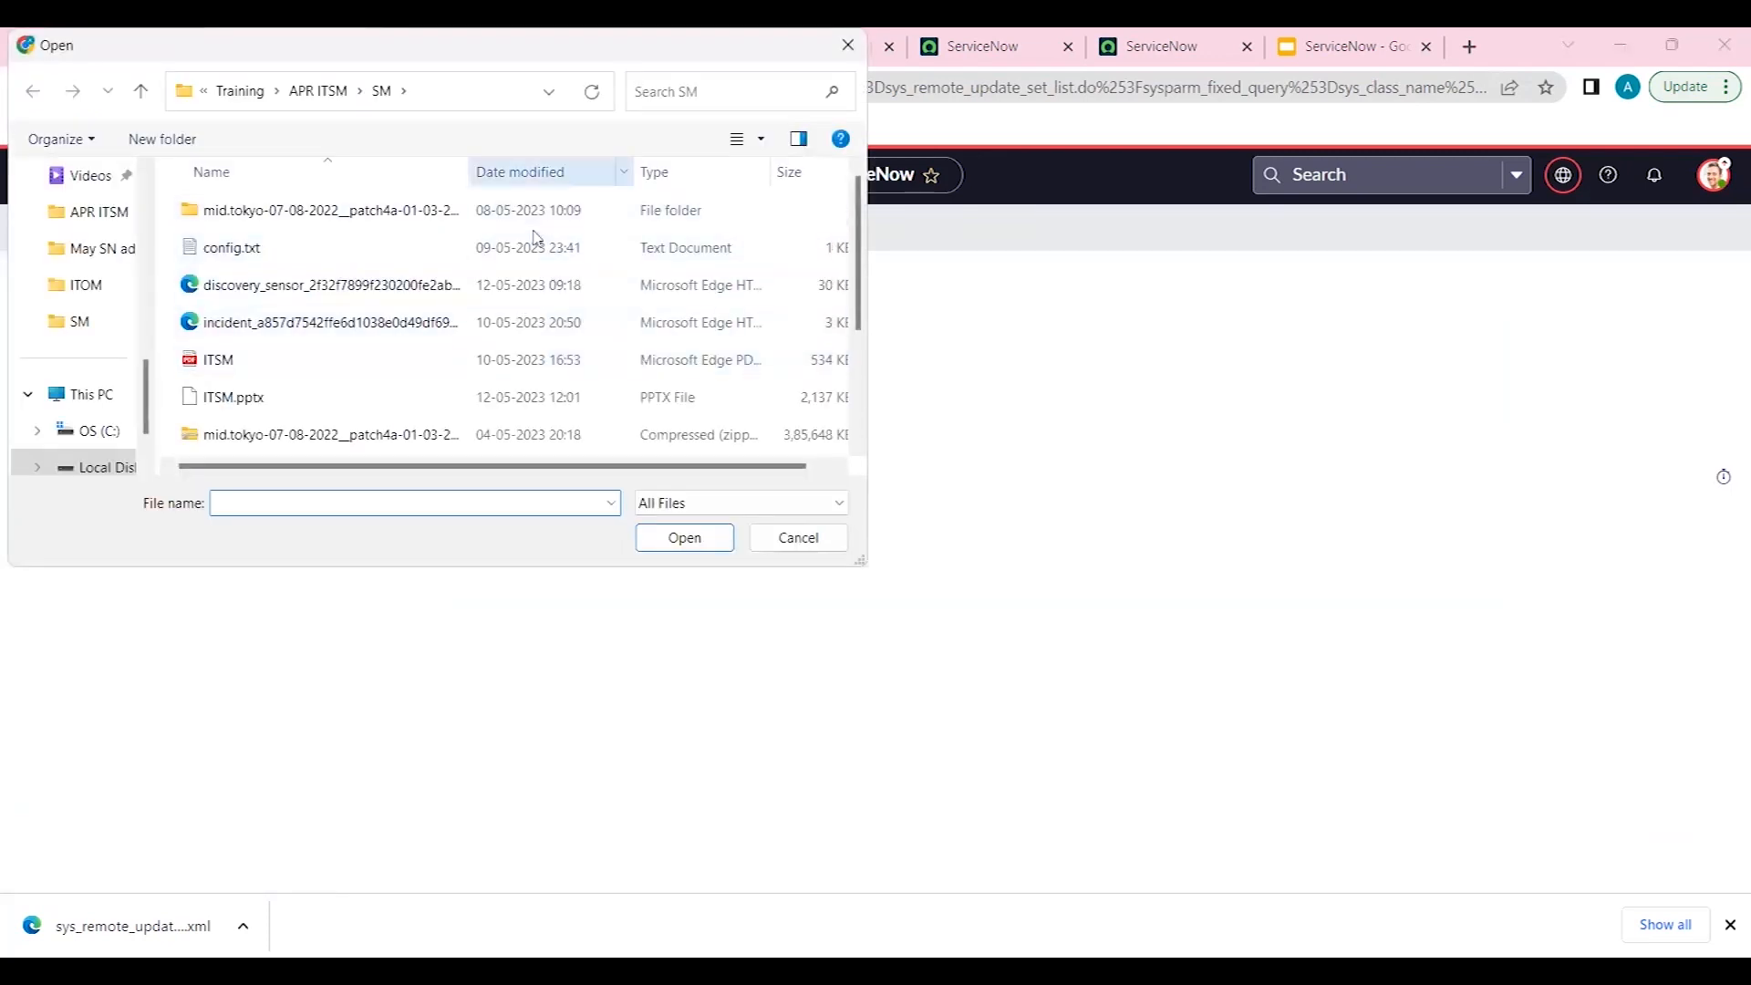
left_click(537, 171)
double_click(408, 211)
left_click(650, 458)
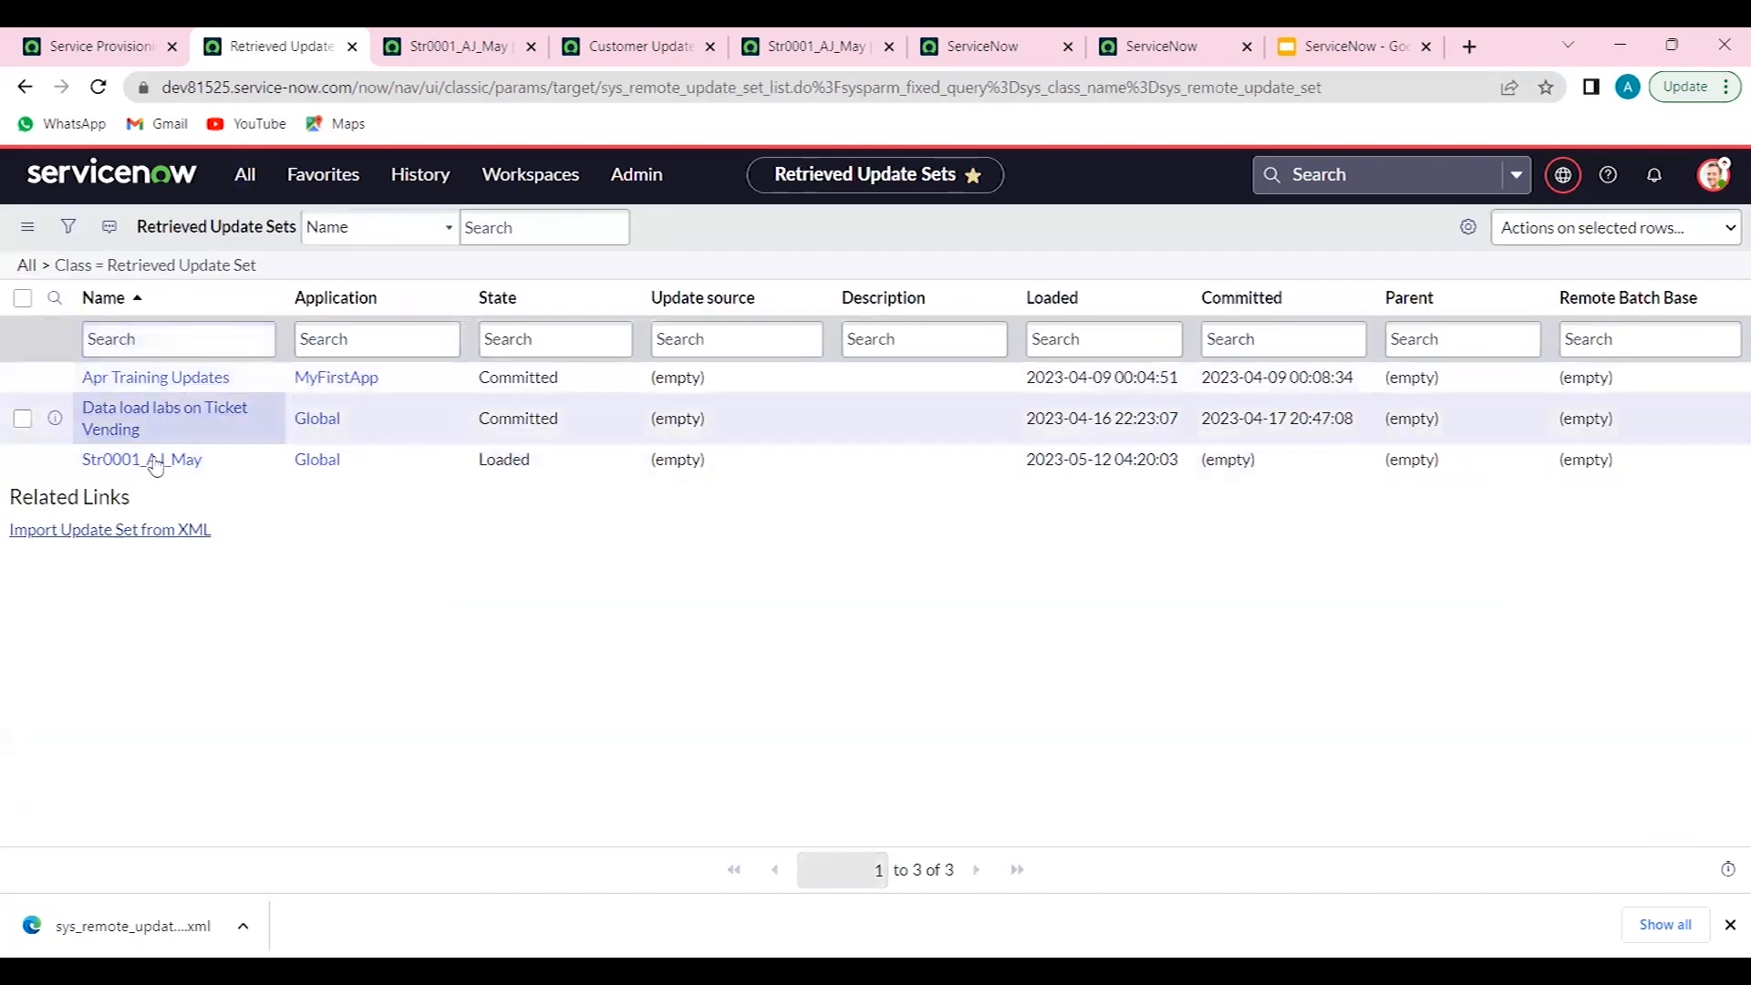
- Open the retrieved Str0001_AJ_May update set and run a preview of it
left_click(159, 462)
left_click(178, 464)
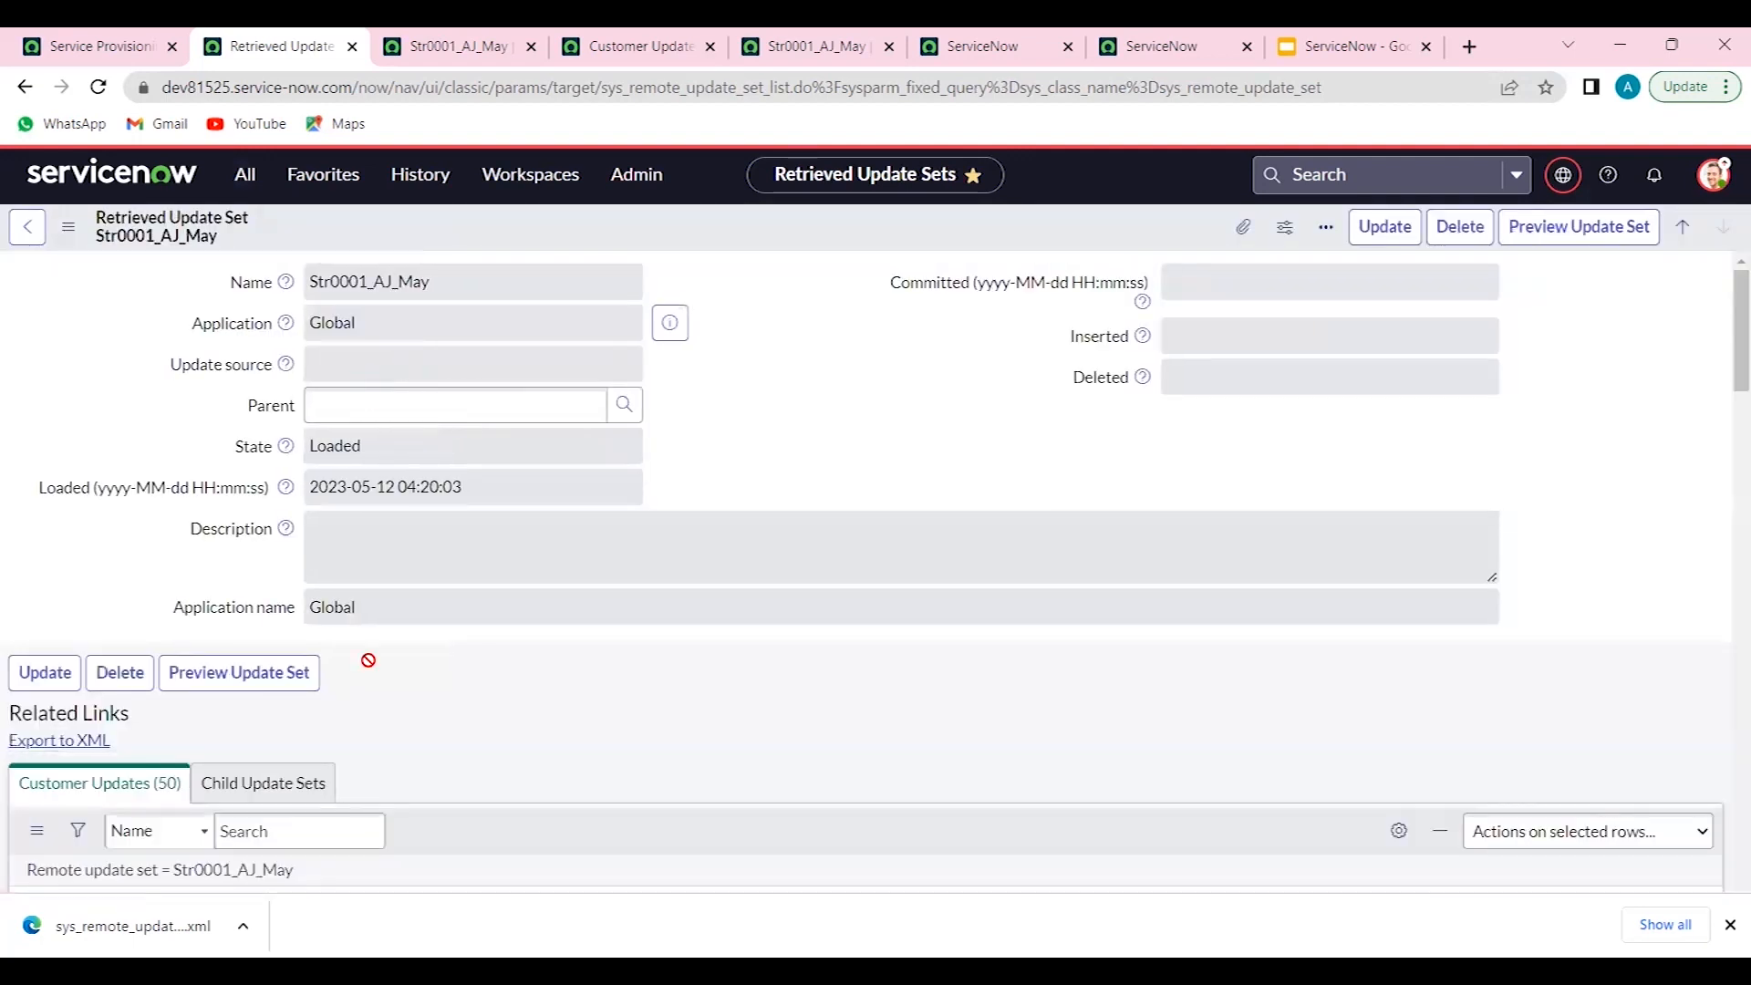
left_click(271, 721)
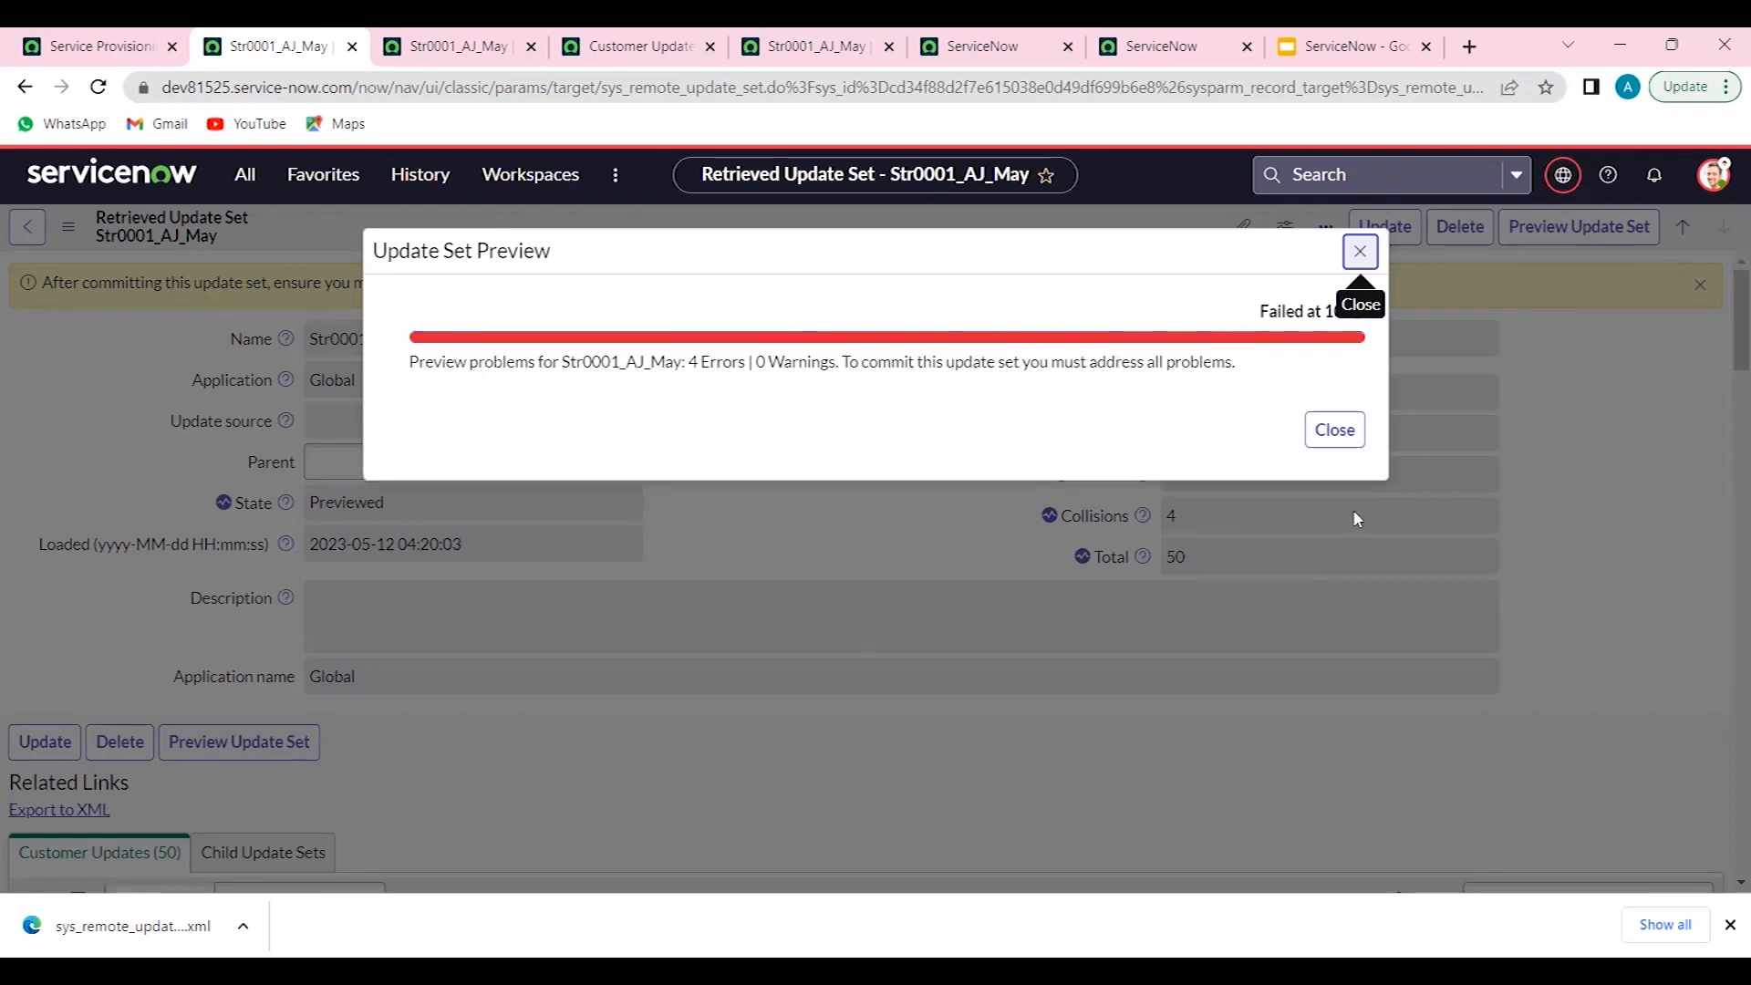
left_click(1321, 430)
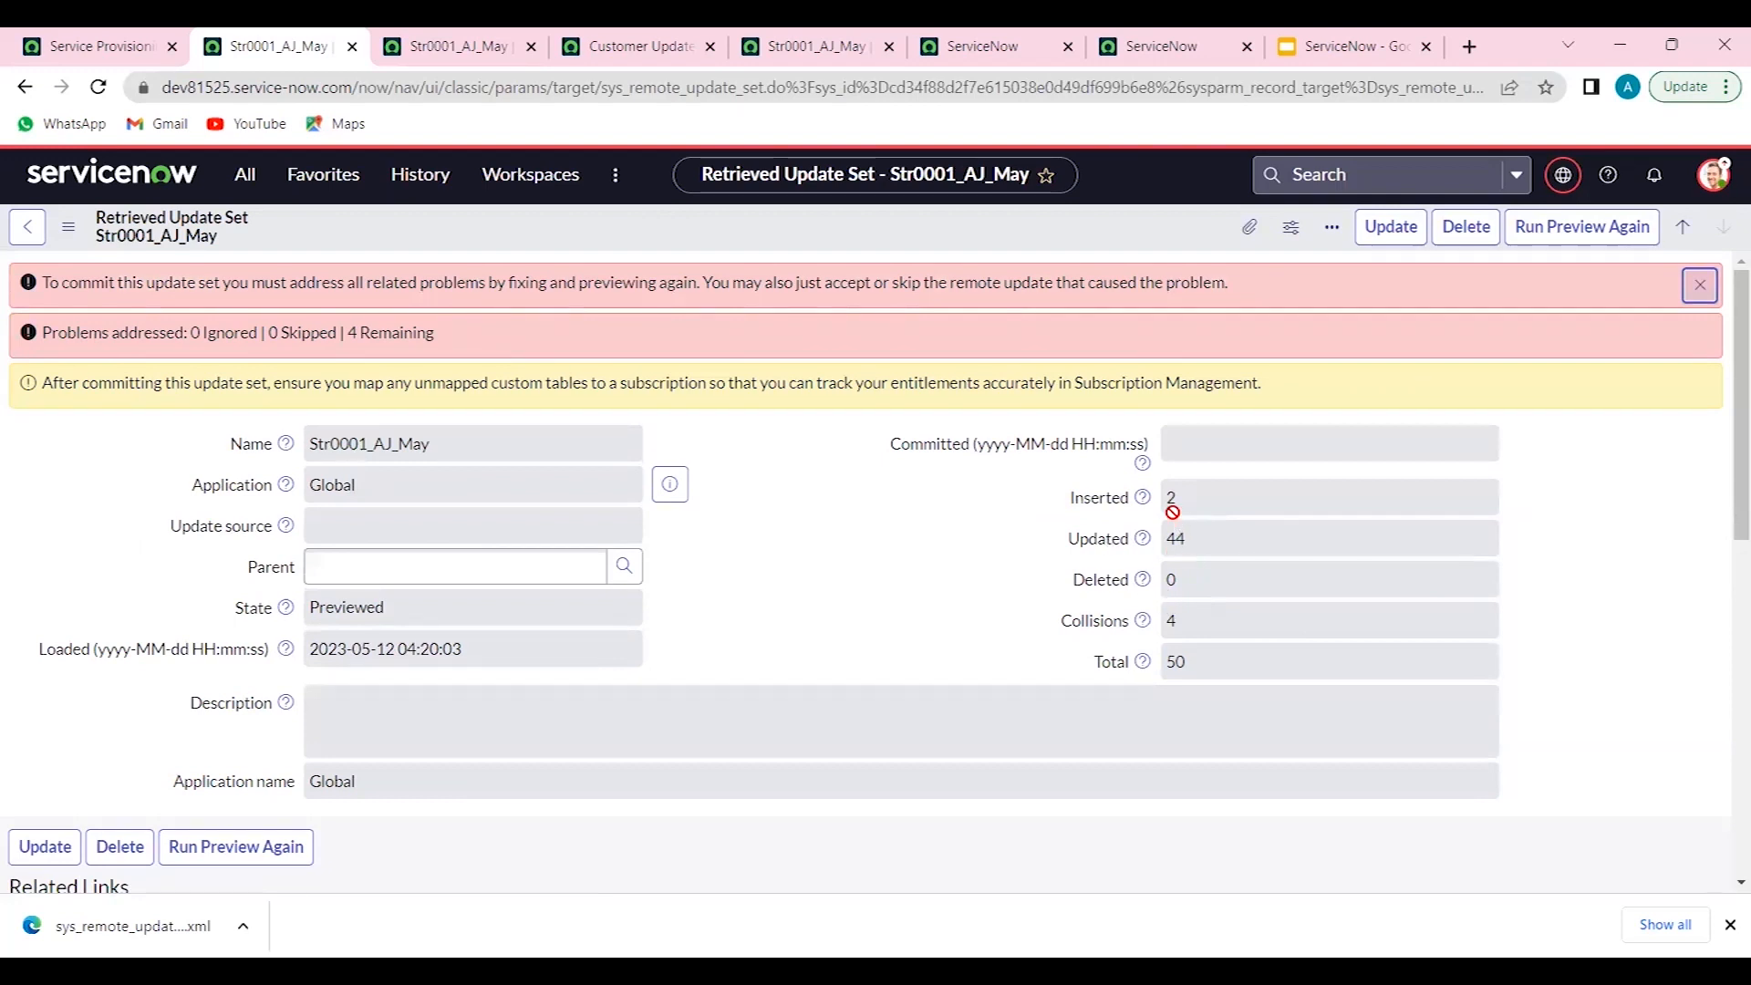
- Select all update set preview problems and accept the remote update for them
scroll(948, 566, "down", 6)
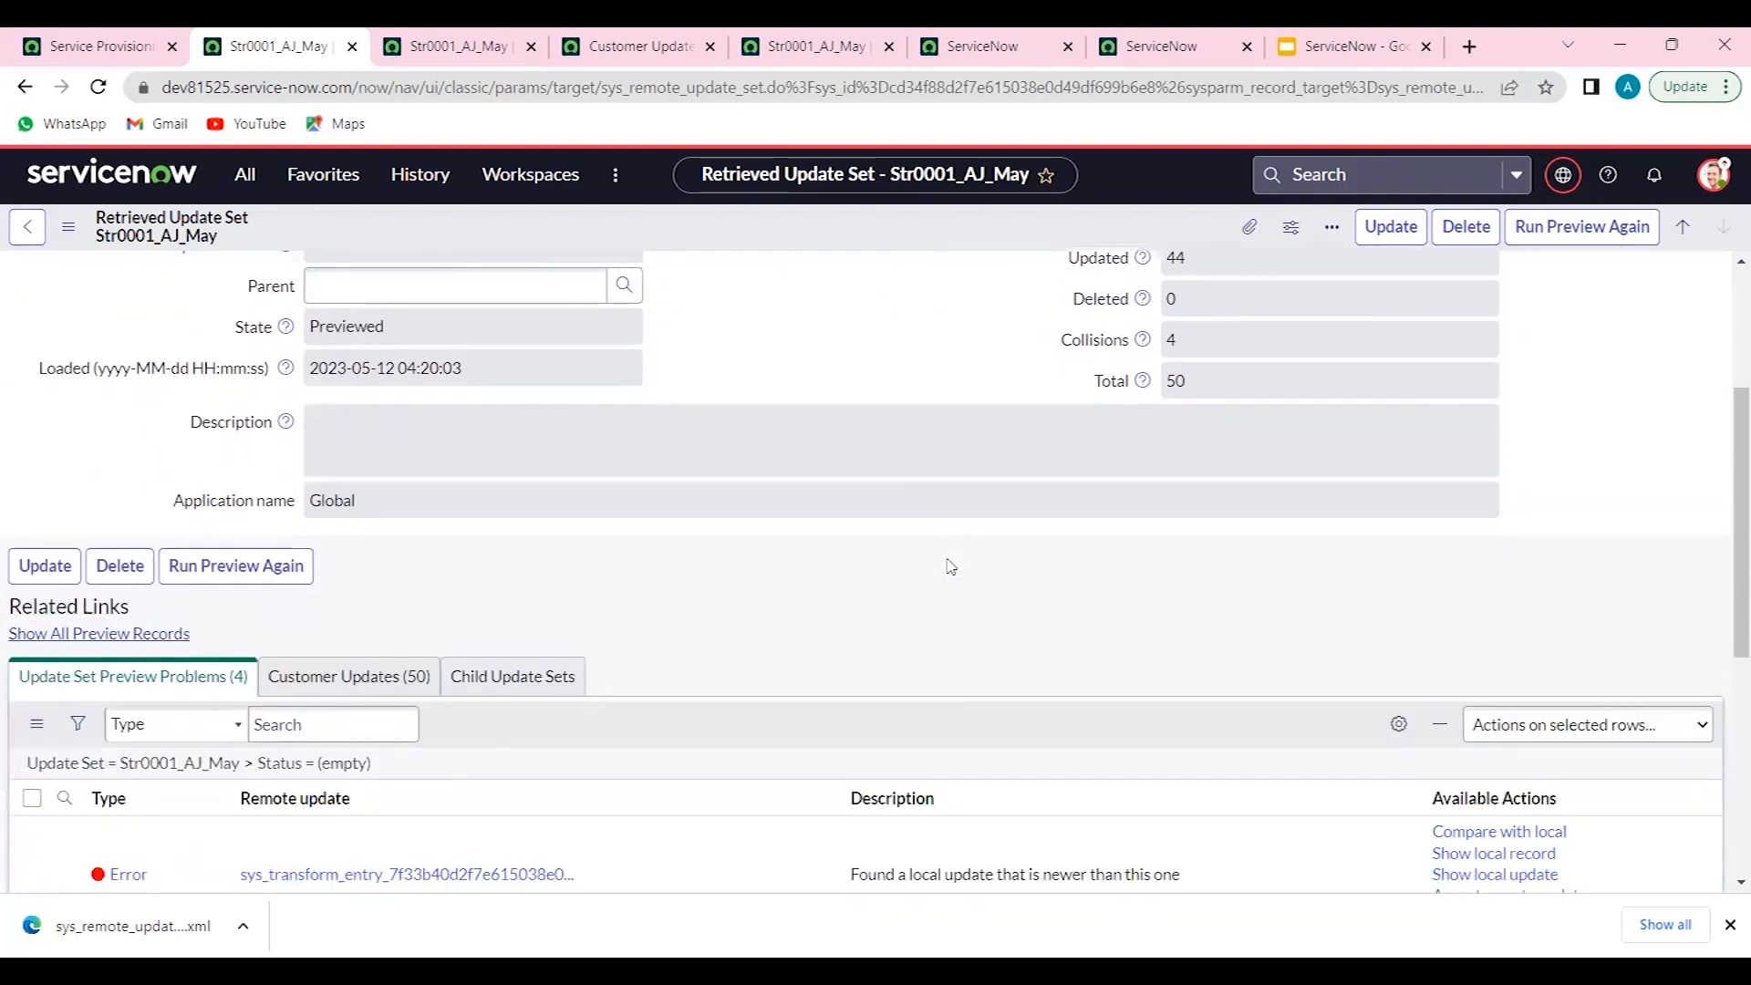
scroll(949, 565, "down", 2)
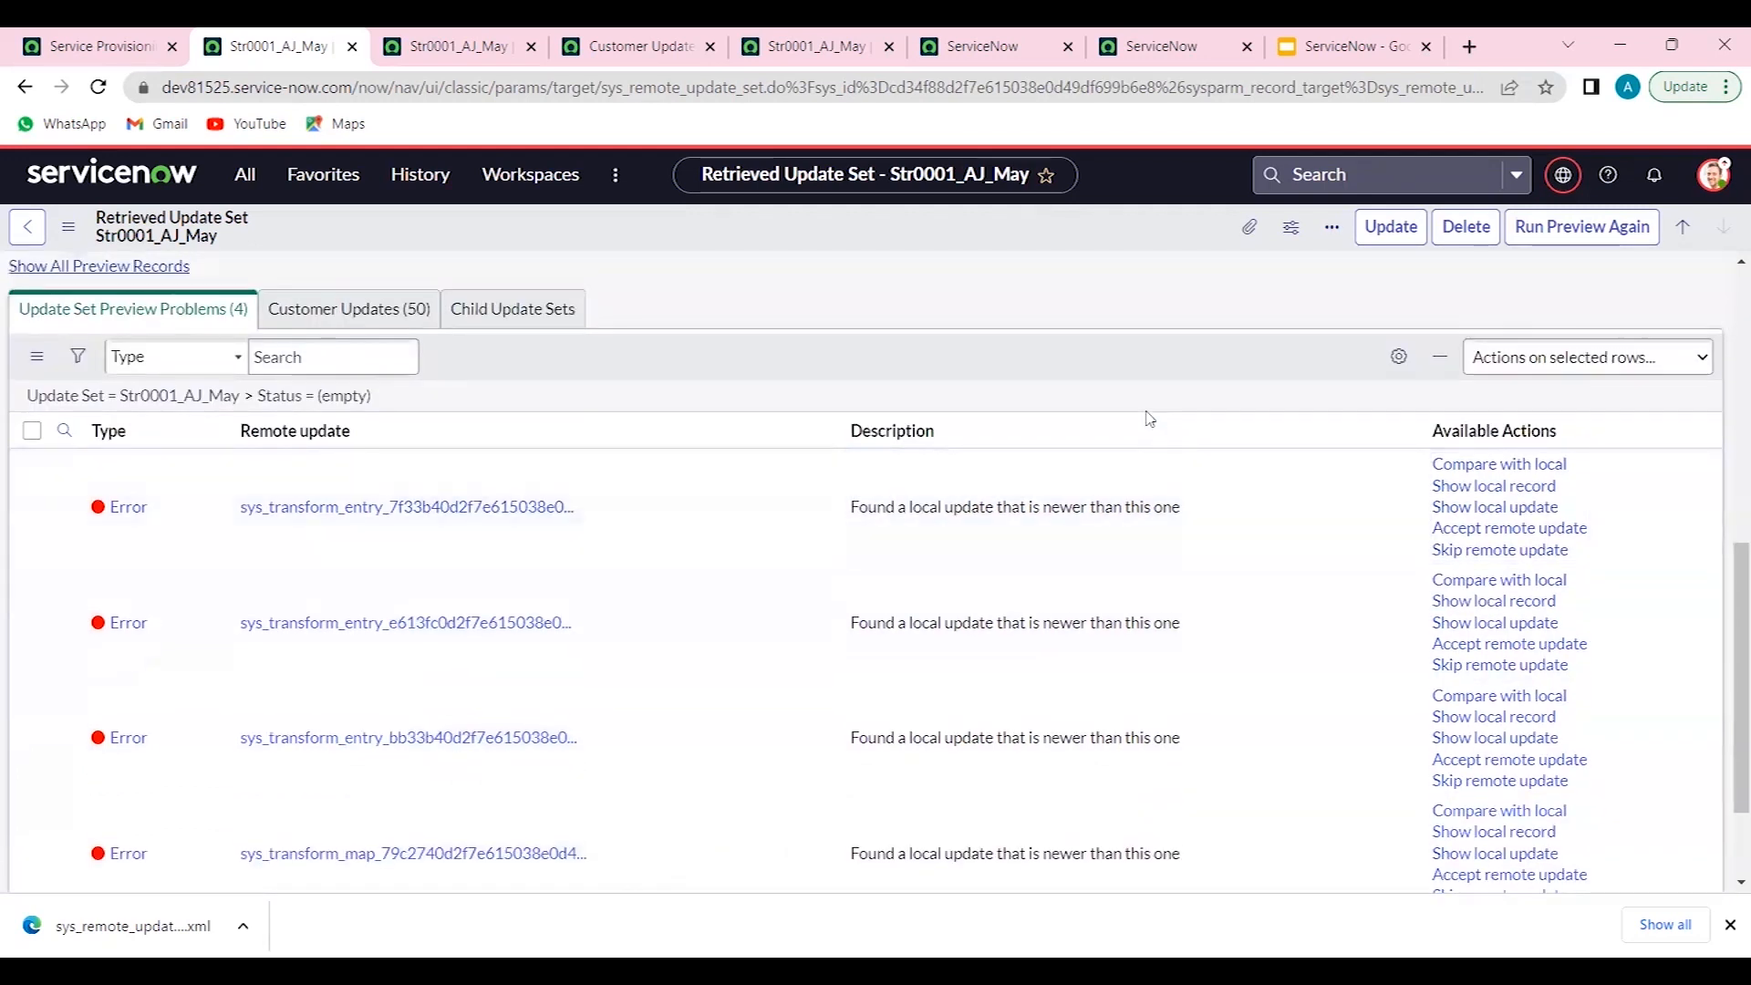
left_click(32, 430)
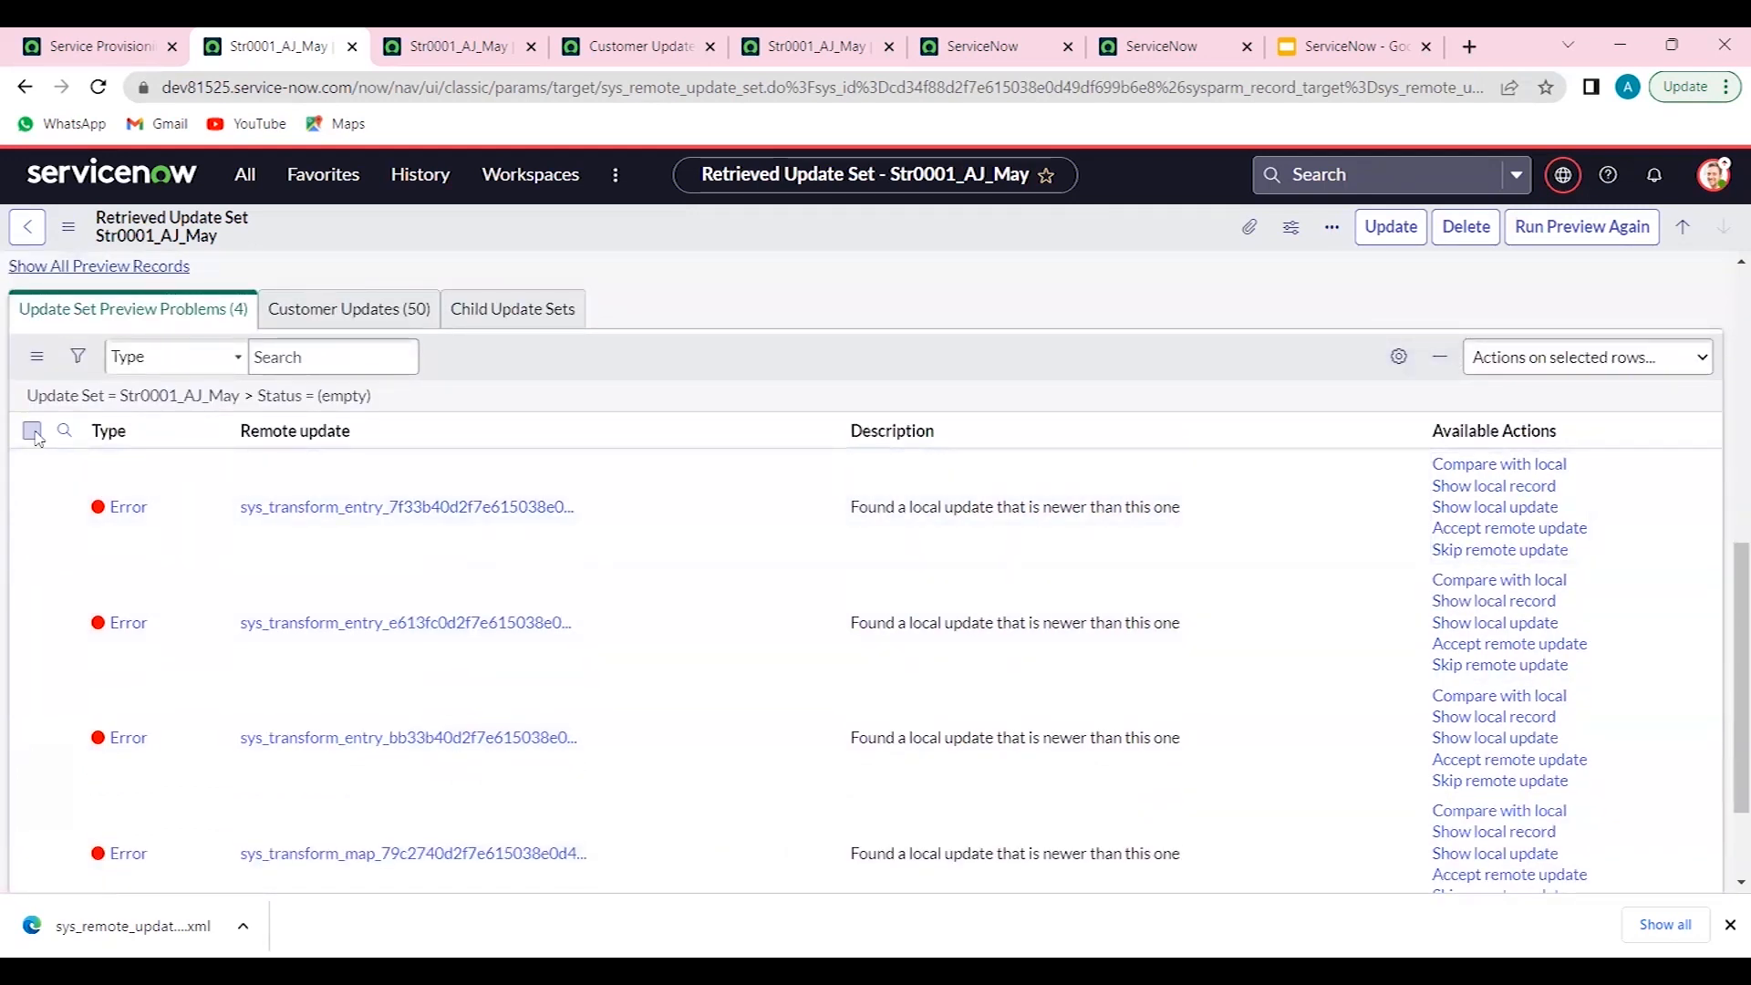
left_click(1526, 360)
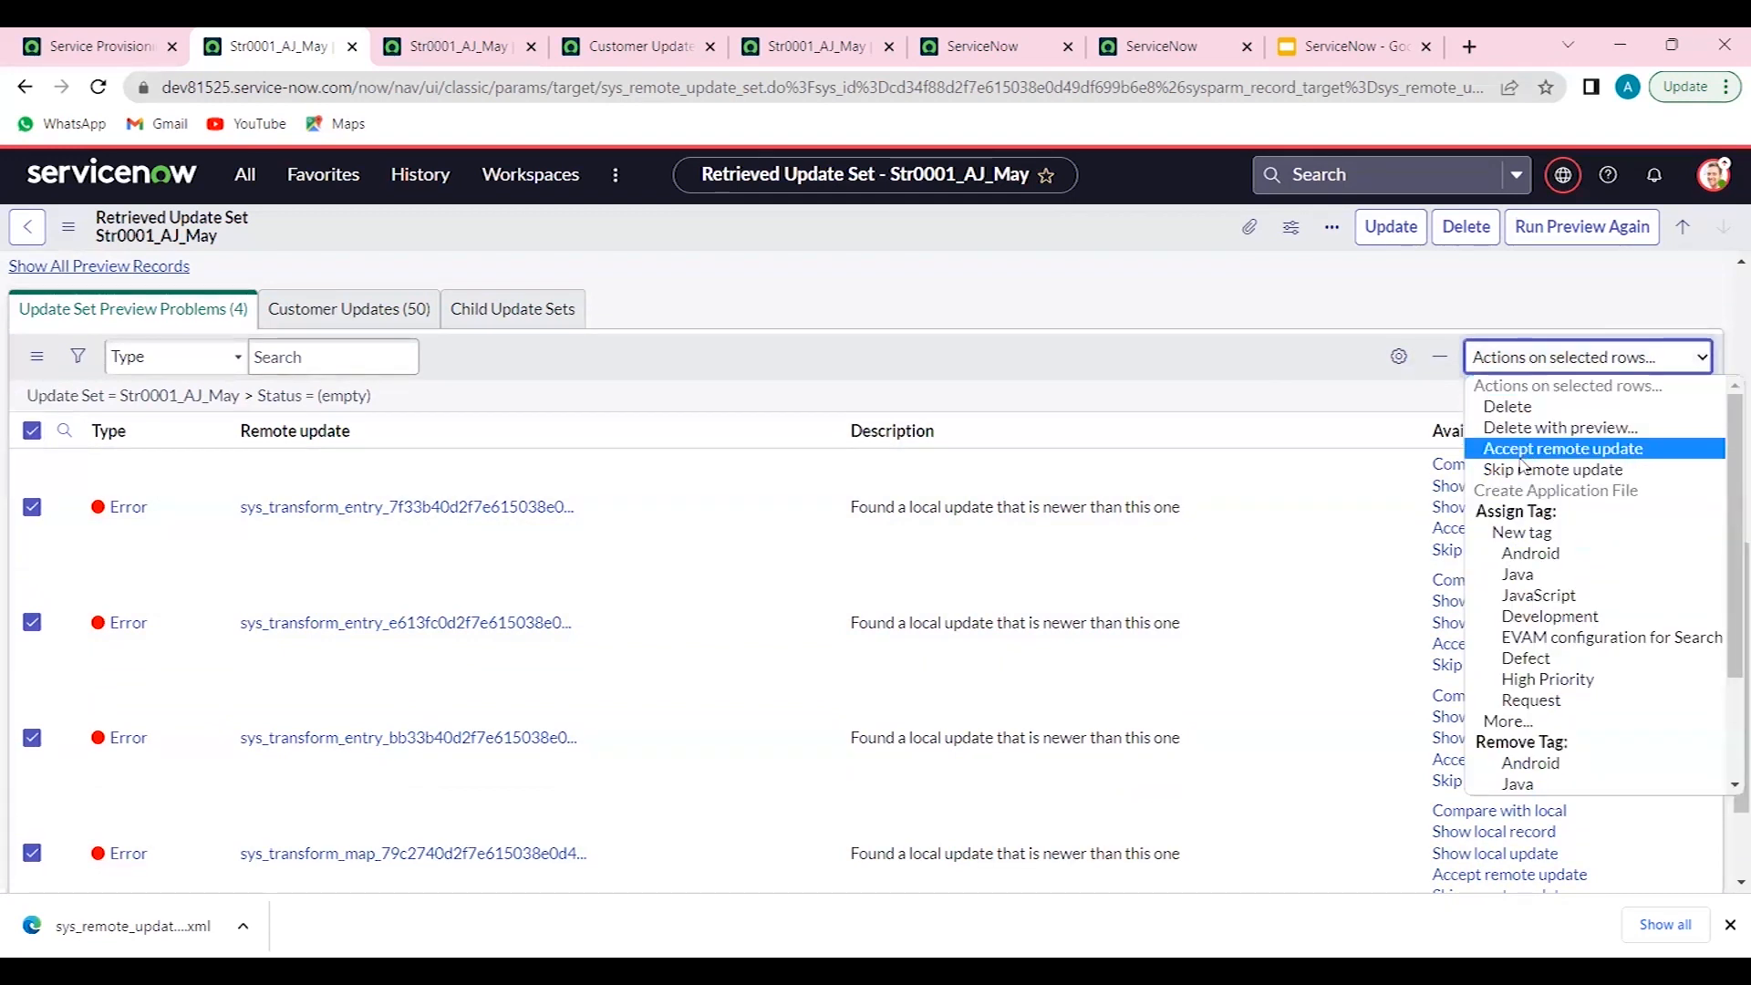
left_click(1519, 452)
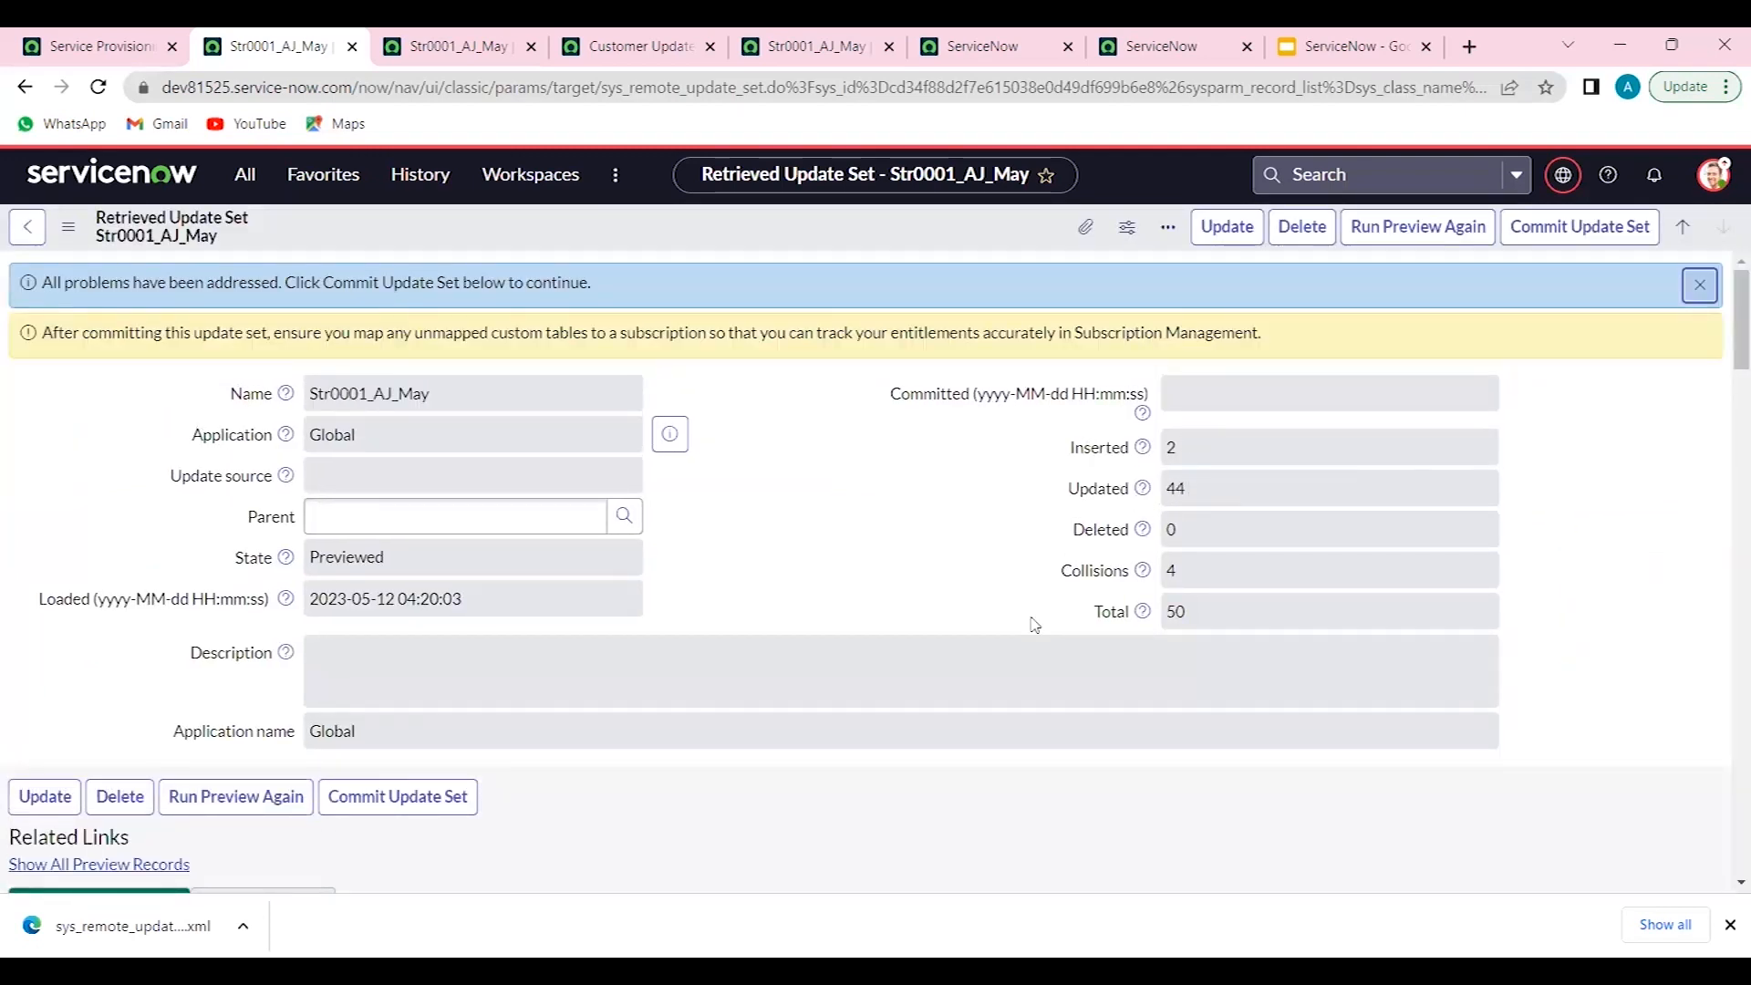
- Commit the retrieved Str0001_AJ_May update set and close the commit dialog
left_click(1585, 241)
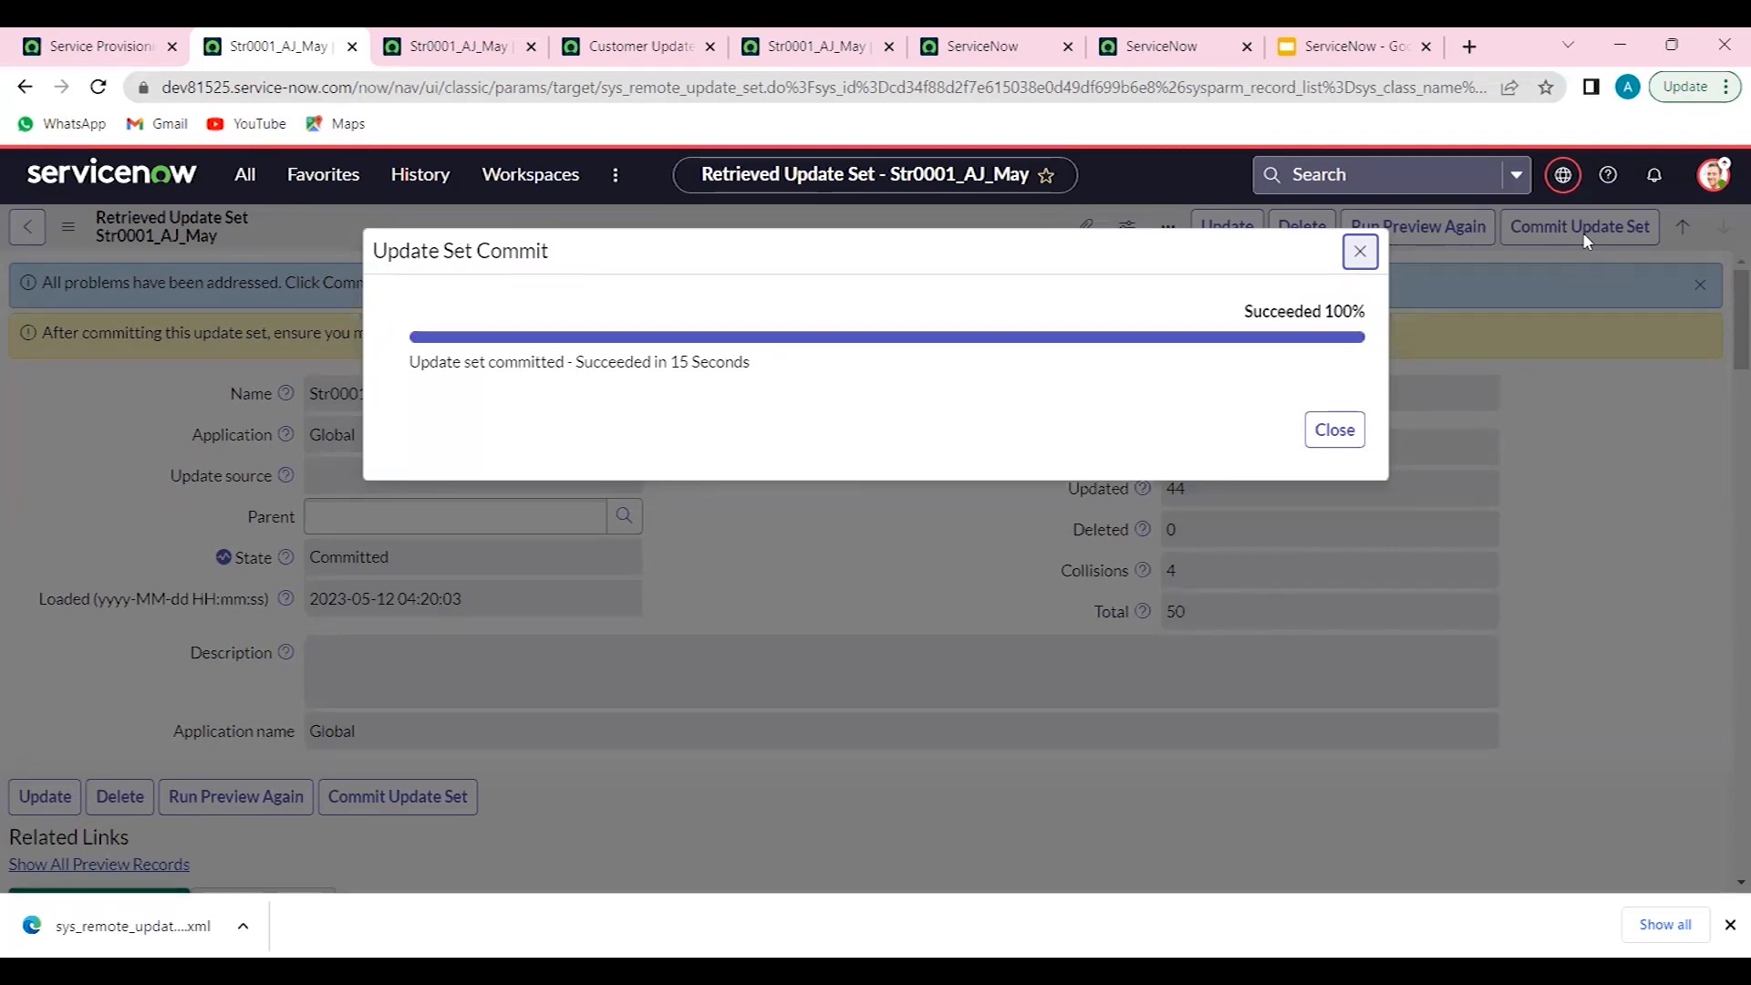
left_click(1339, 429)
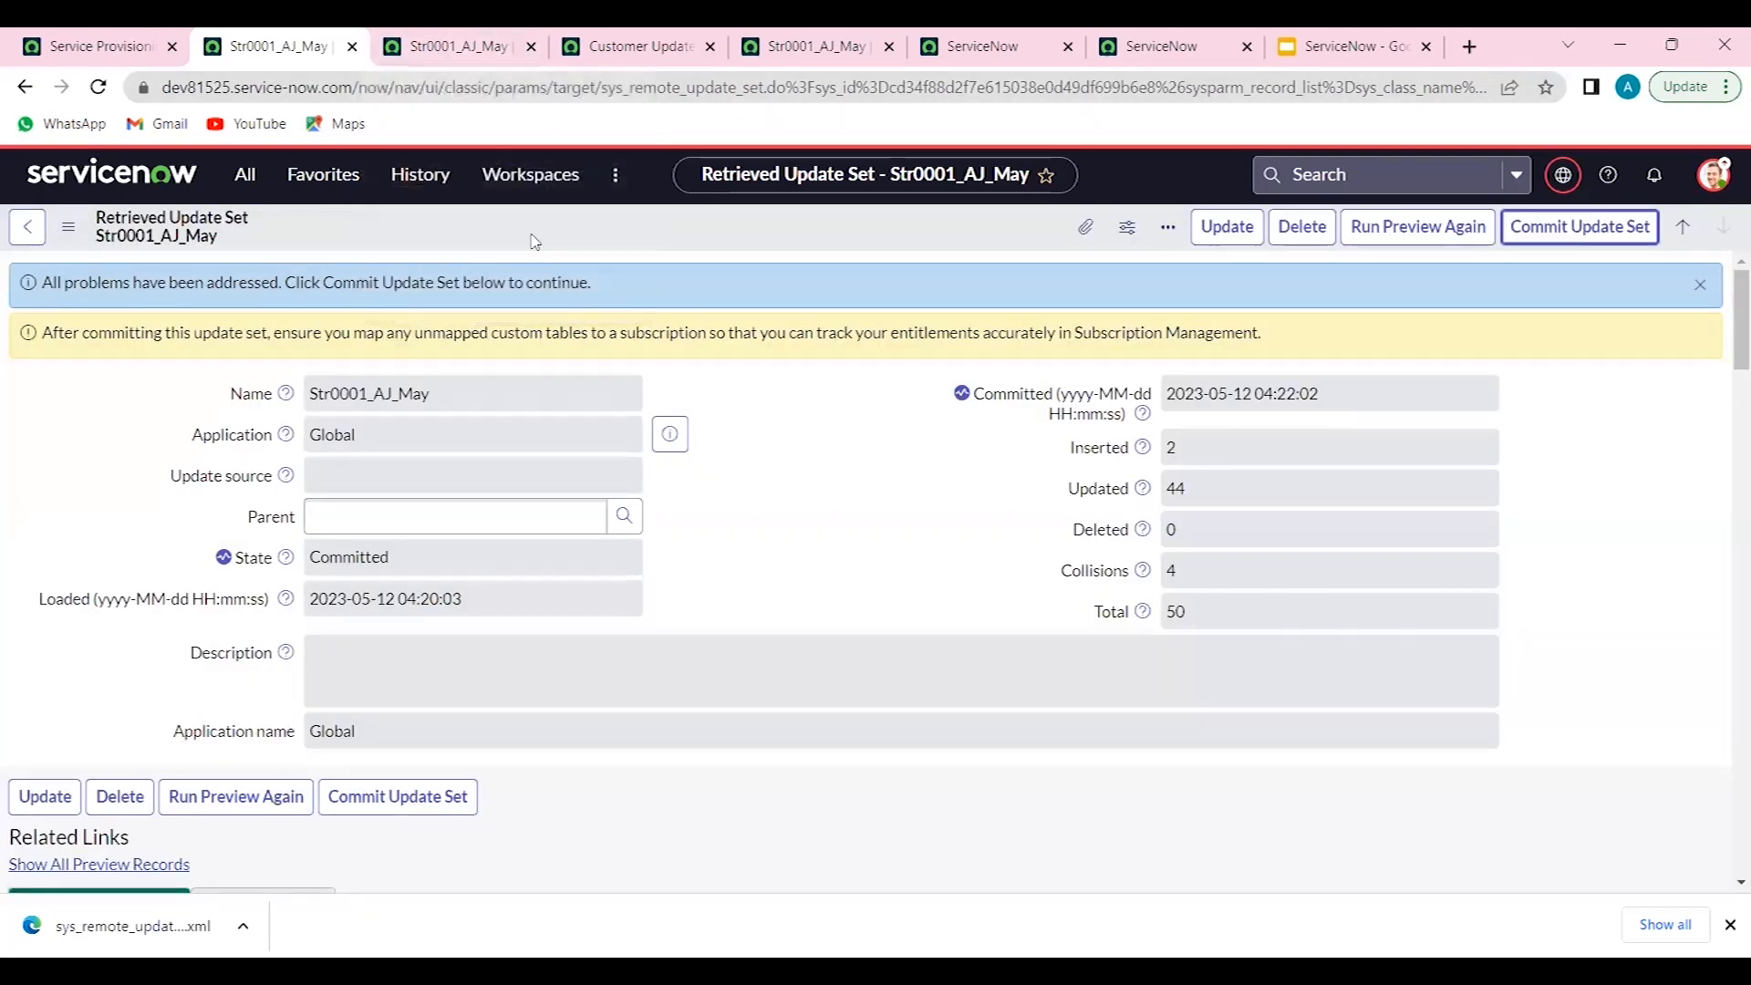
- Open the Import Service Provisioning data data source from the navigation history in a new tab
left_click(429, 182)
left_click(432, 186)
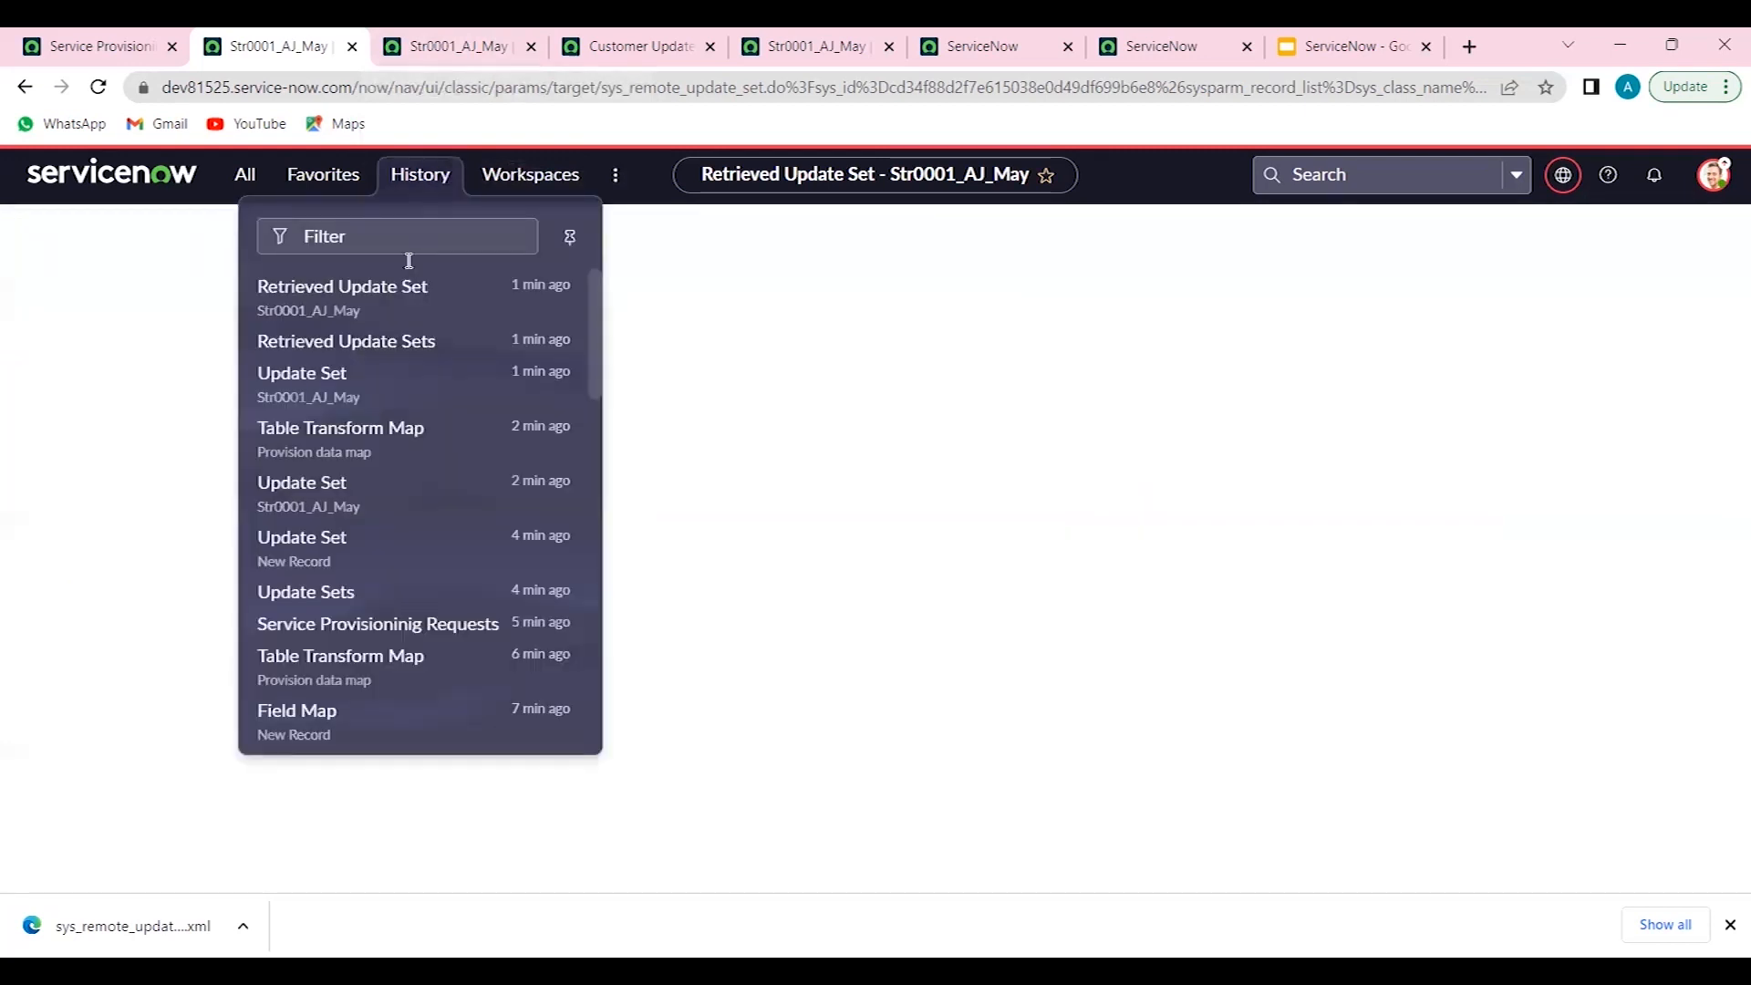
scroll(335, 598, "down", 2)
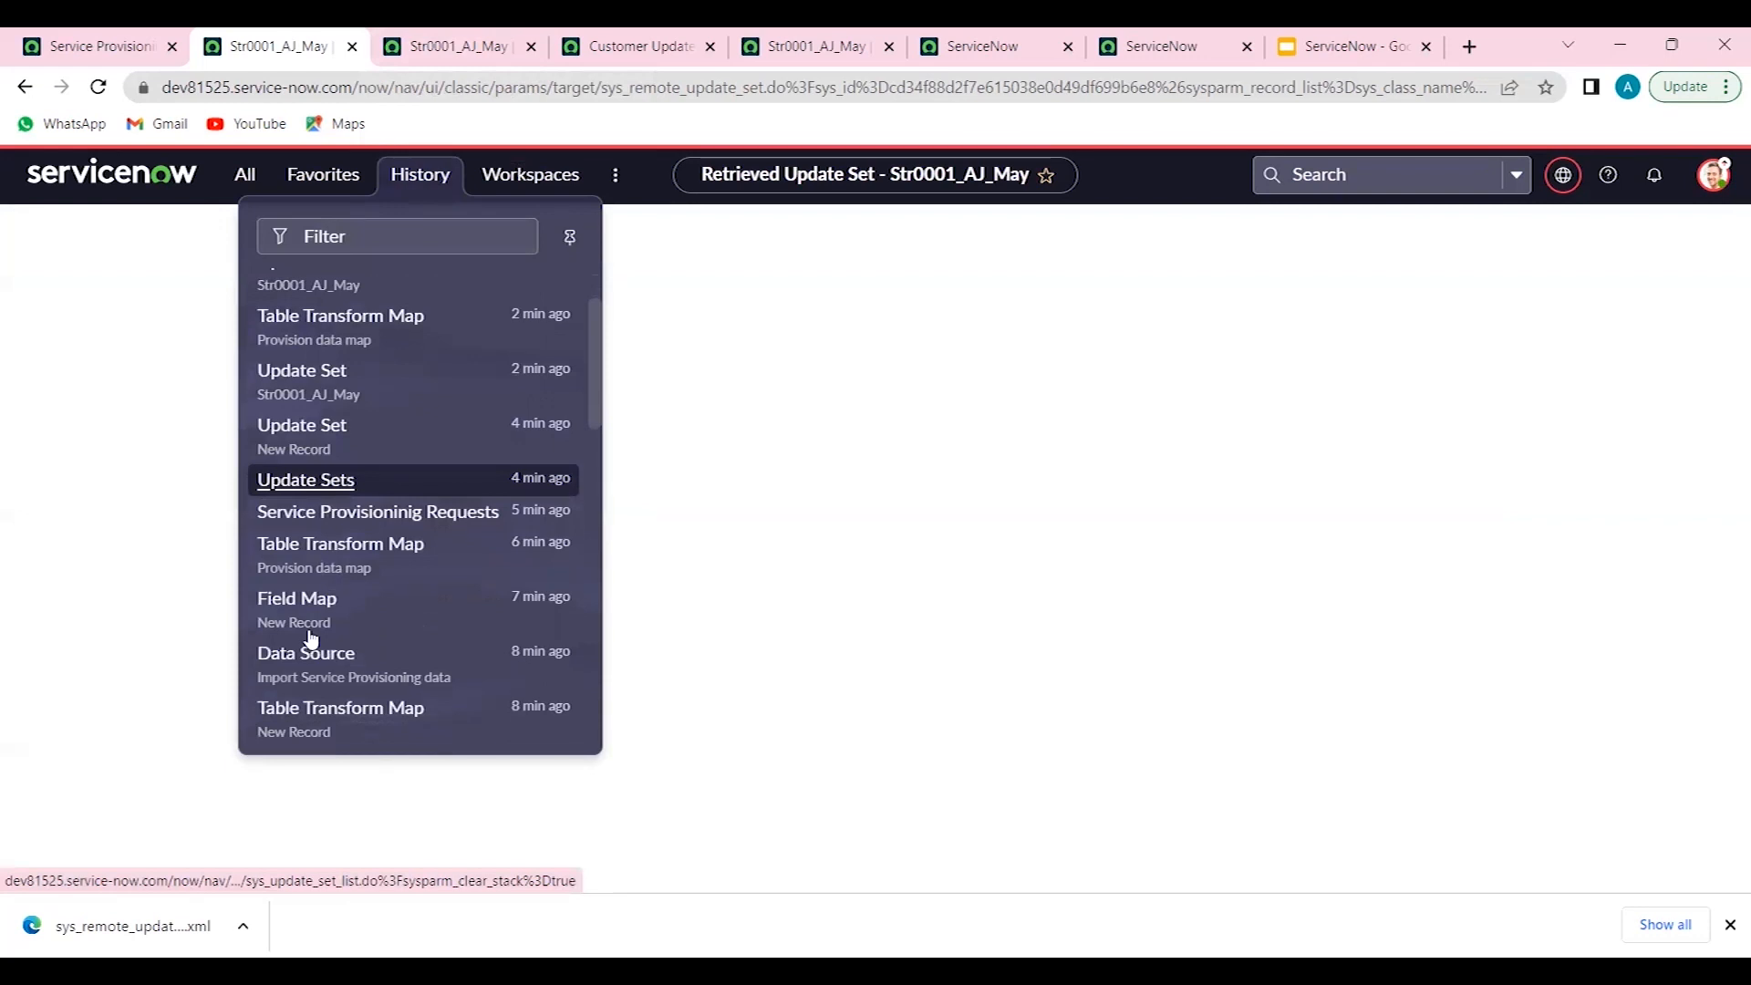
scroll(311, 638, "down", 1)
middle_click(309, 628)
left_click(441, 39)
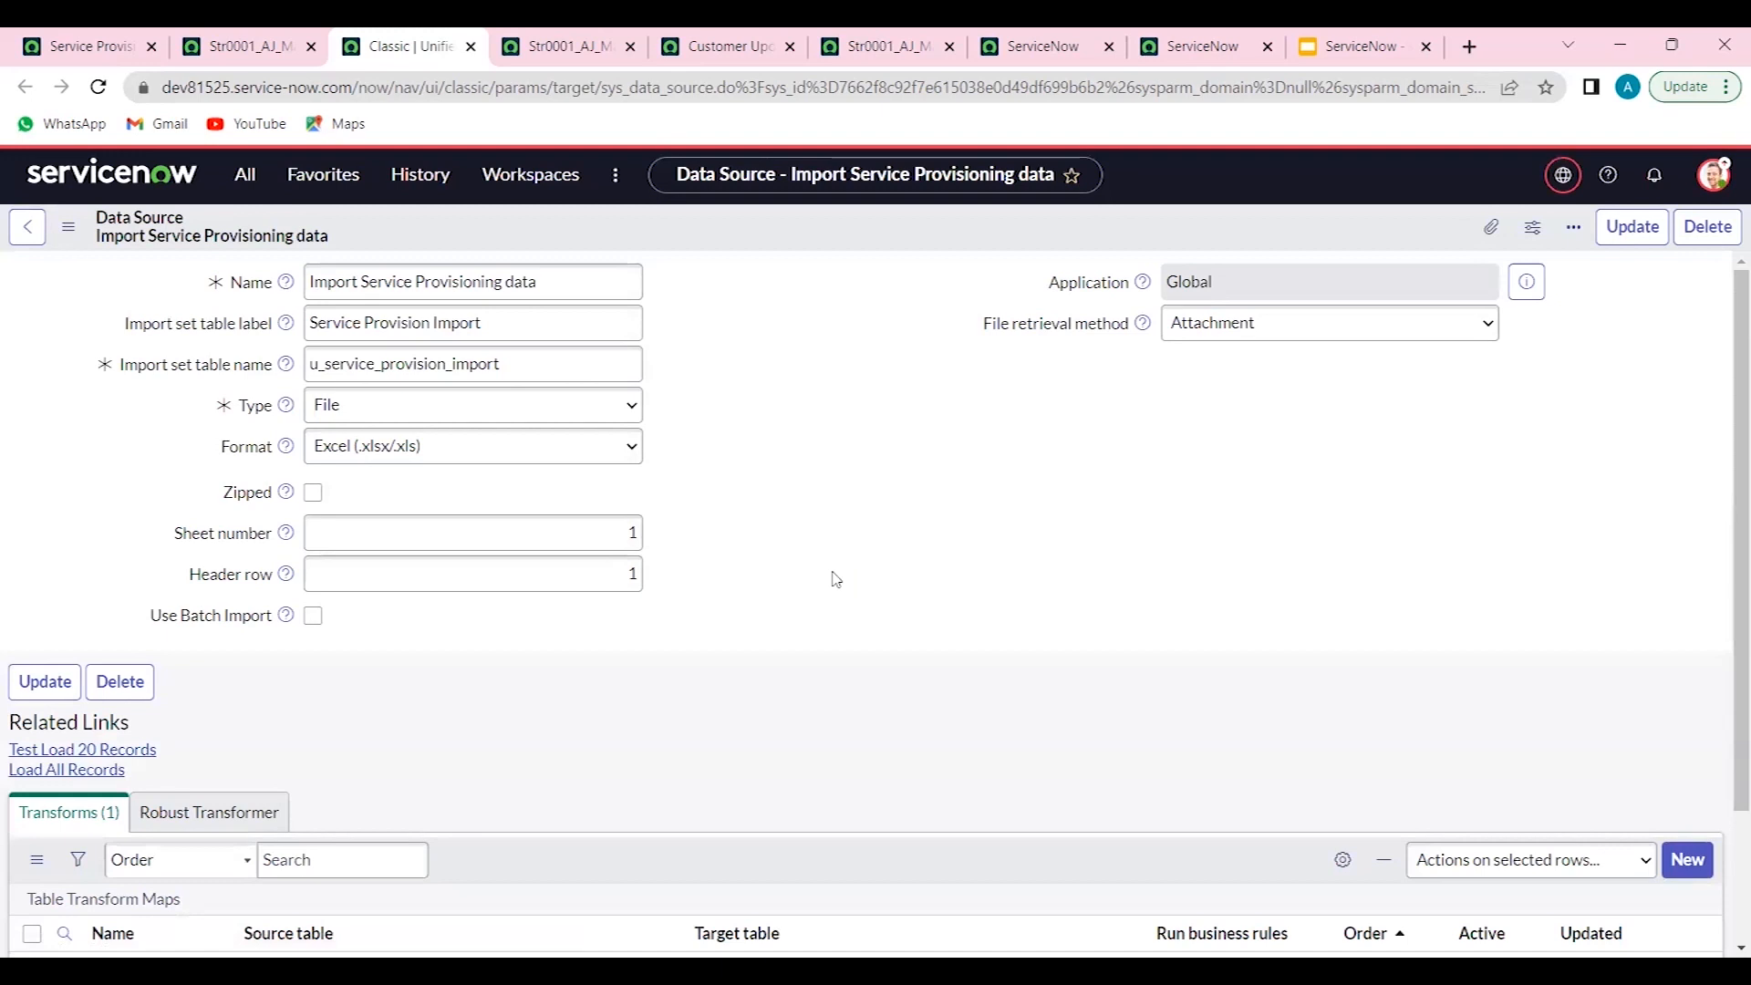
- Open the restored Provision data map from the data source's transforms list
scroll(836, 578, "down", 2)
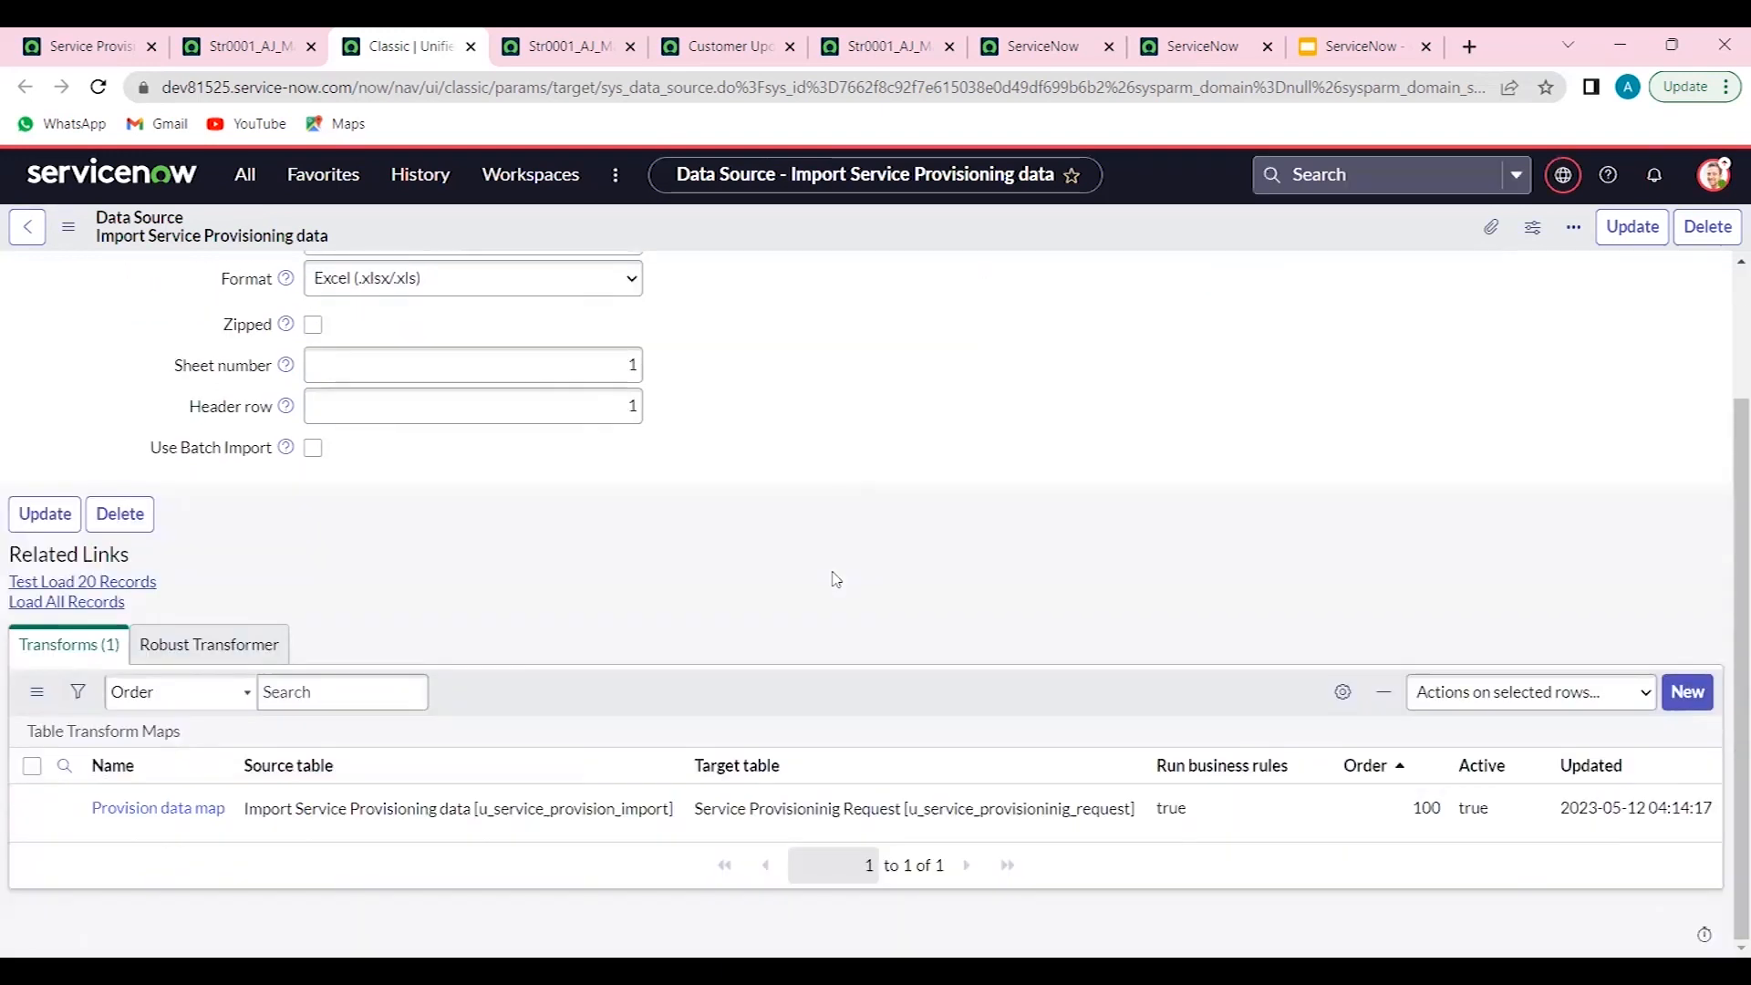
left_click(162, 810)
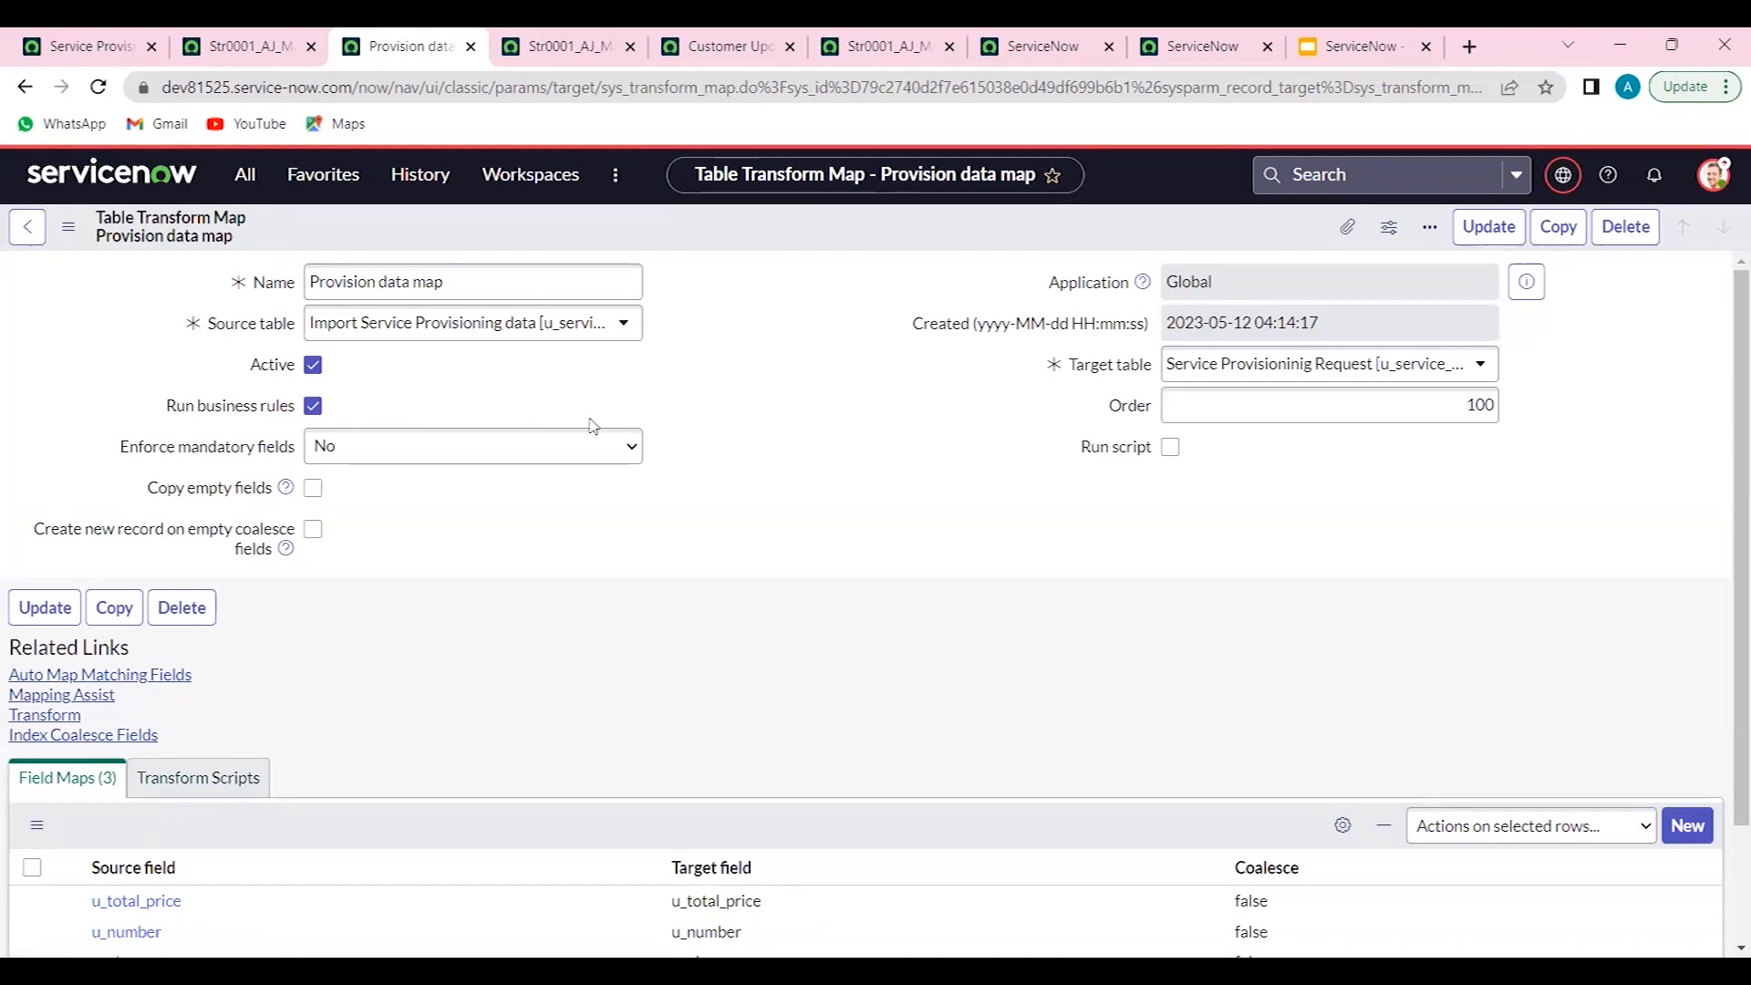
- Switch to the ServiceNow Google Slides presentation
left_click(1306, 48)
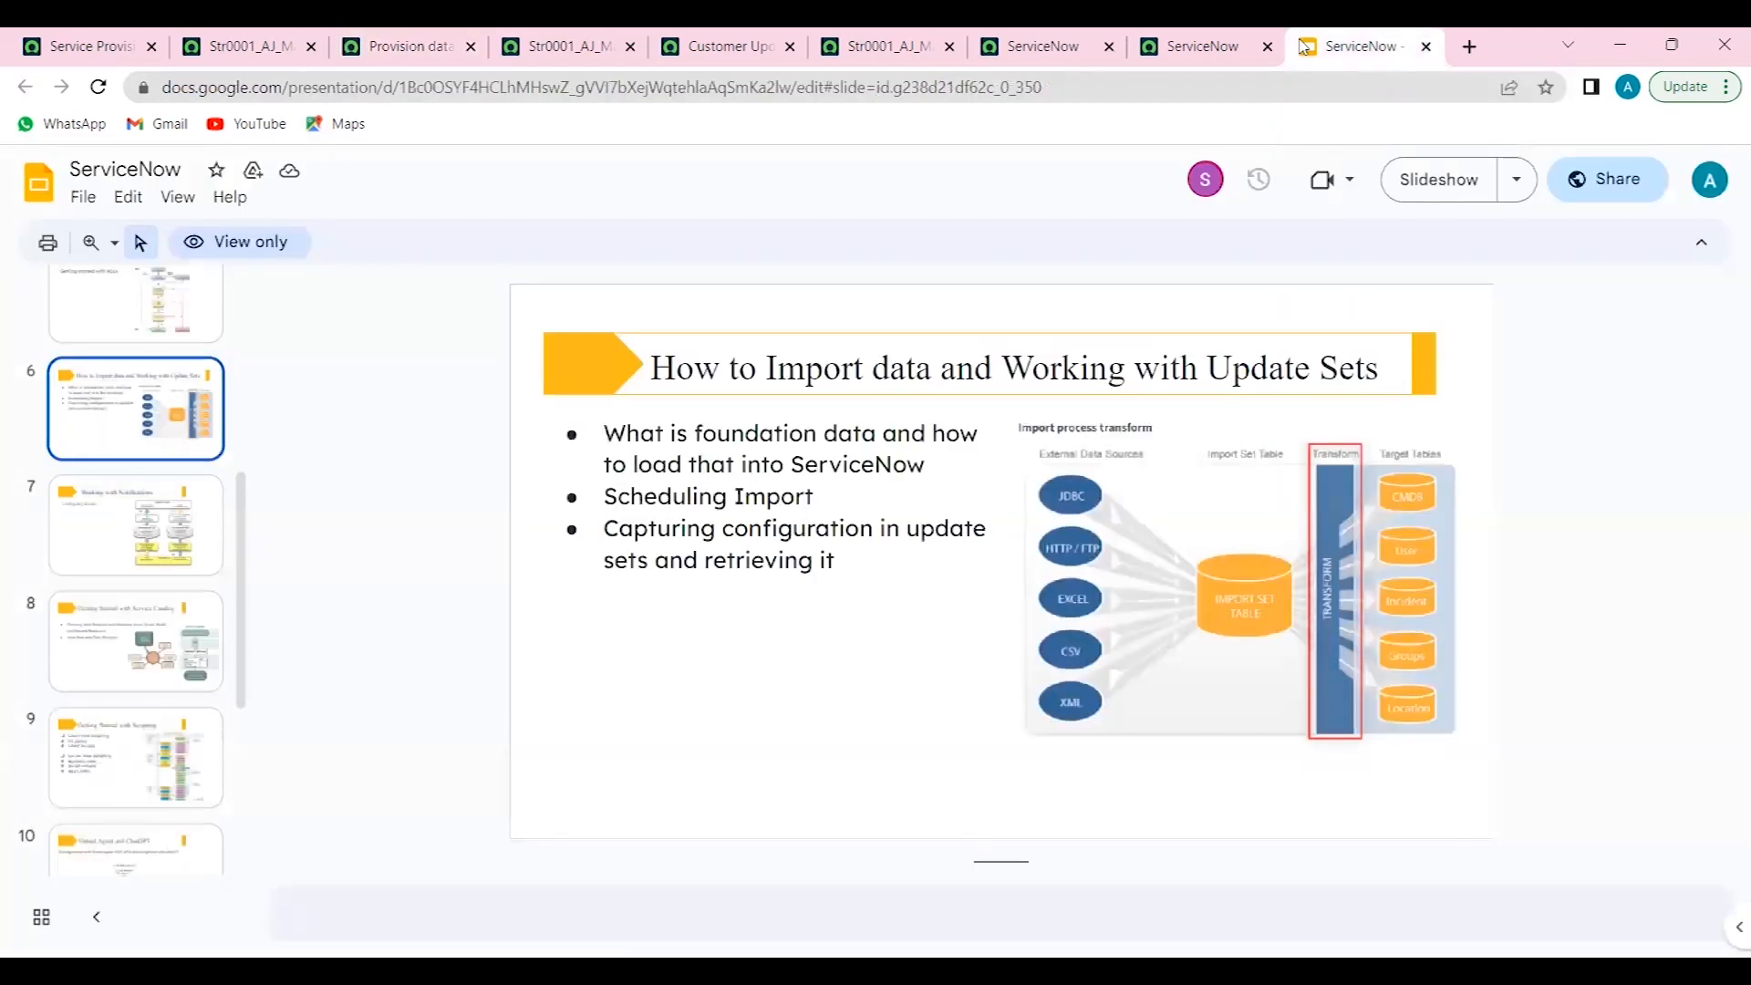